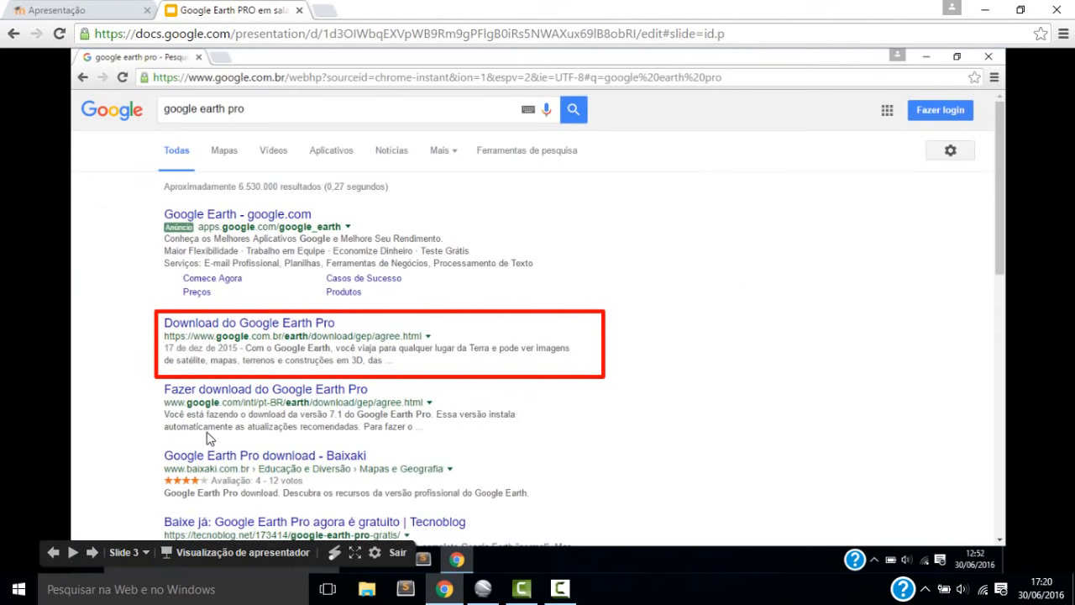
Go through the presentation slides on downloading, signing in to and starting Google Earth Pro, up to the Santo Antônio da Patrulha search slide
left_click(93, 553)
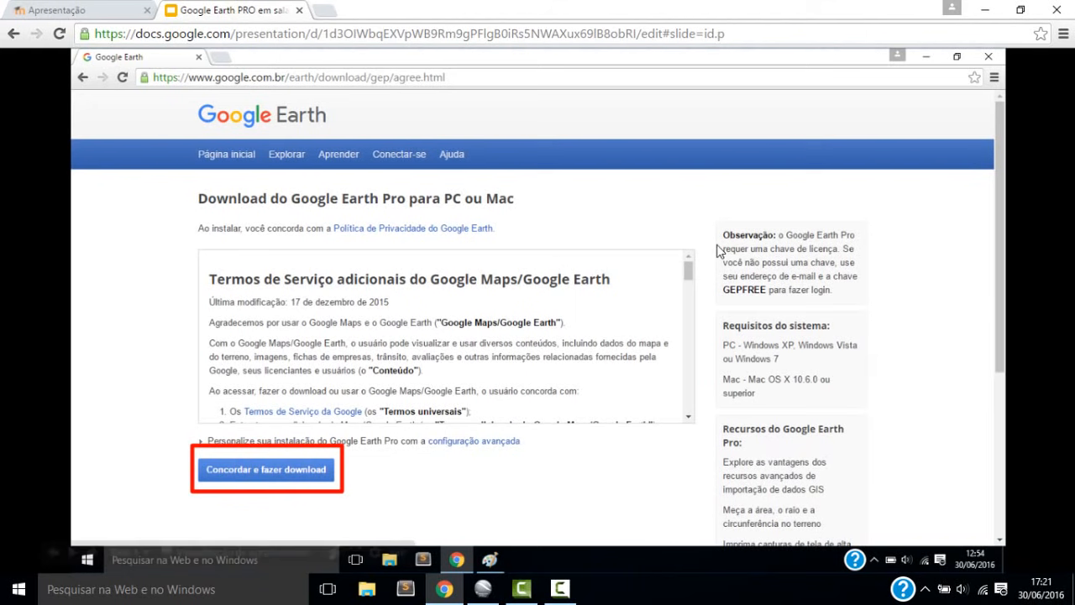
left_click(326, 446)
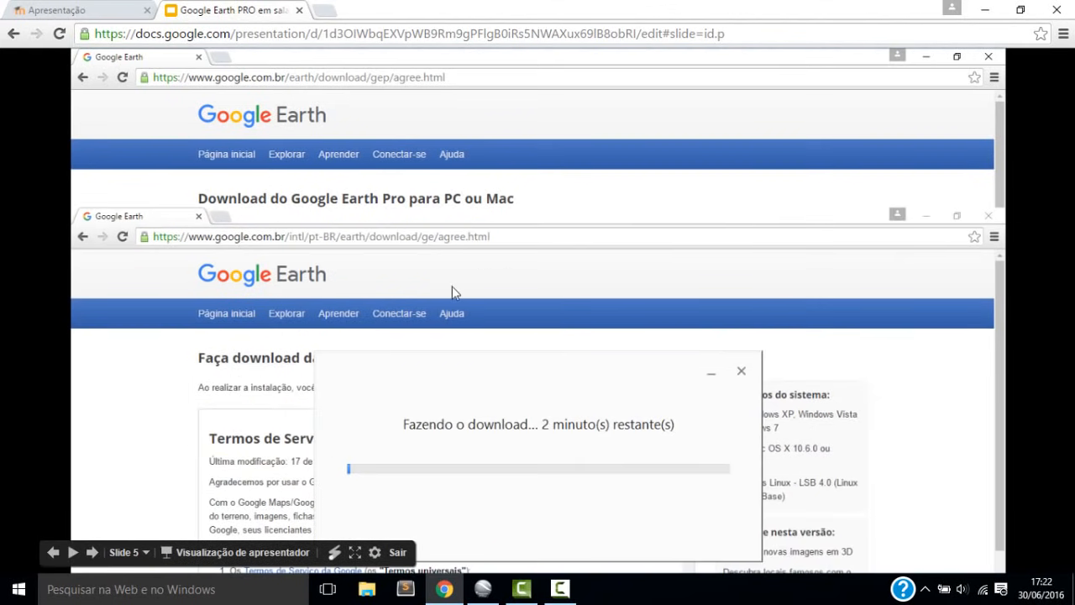
left_click(862, 341)
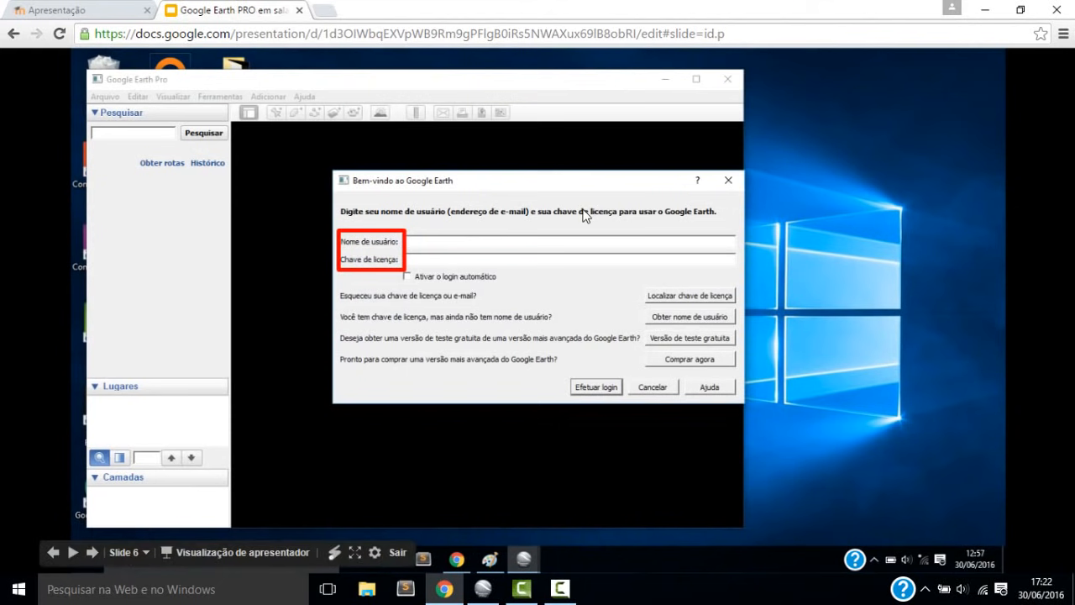
left_click(536, 254)
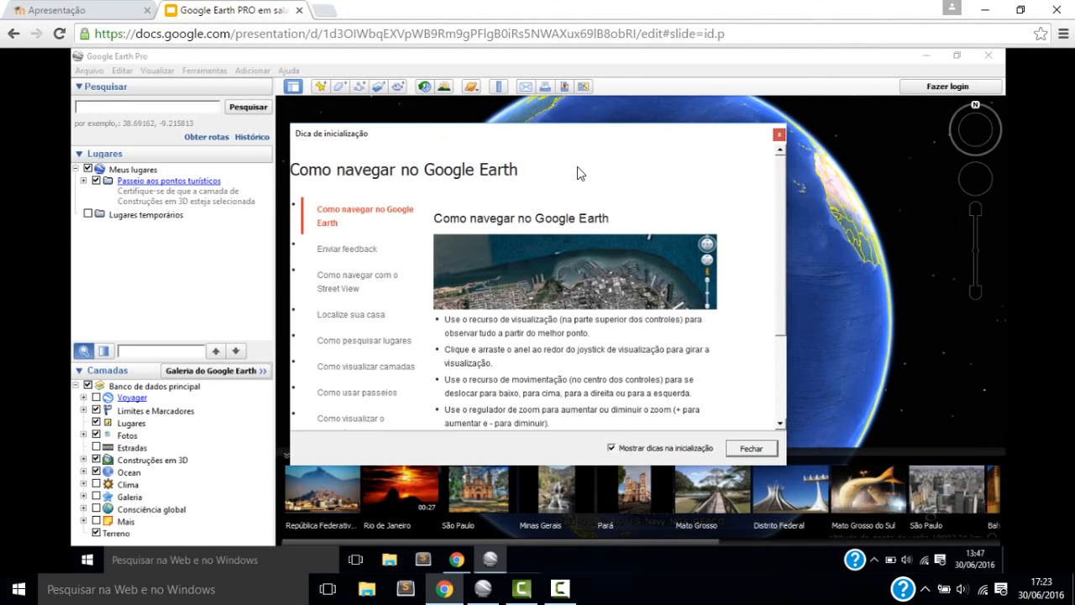
left_click(611, 448)
left_click(611, 448)
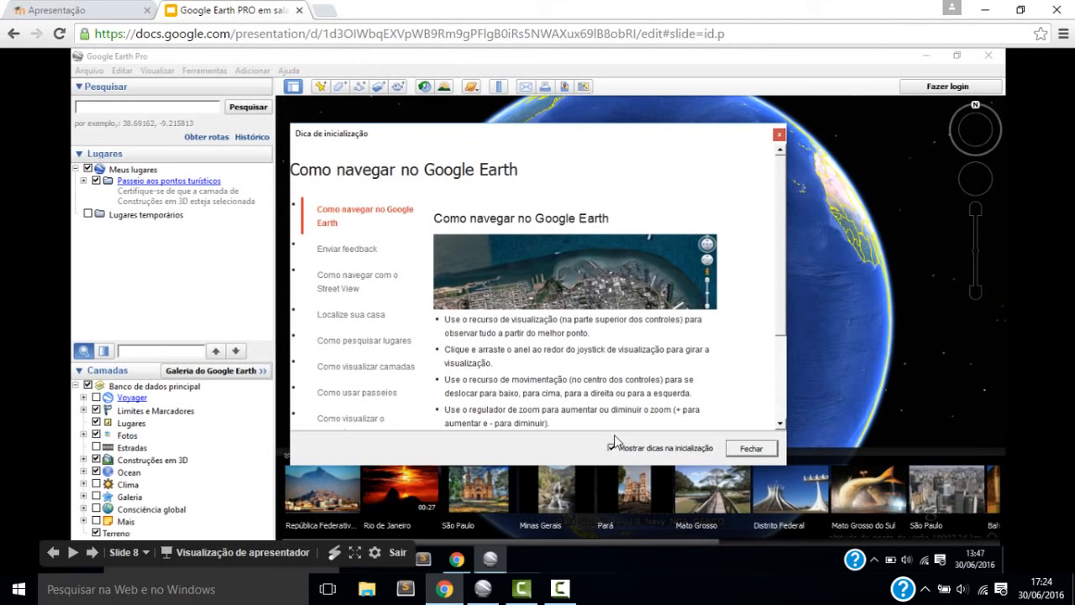
left_click(611, 449)
left_click(611, 448)
left_click(845, 197)
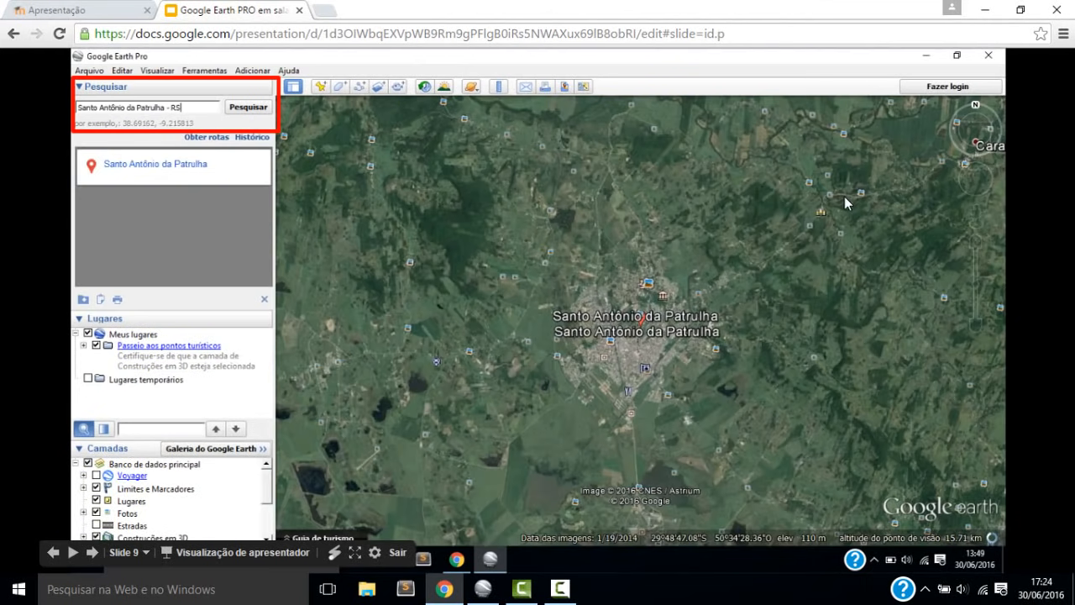
Switch from the presentation to the Google Earth Pro window
left_click(483, 589)
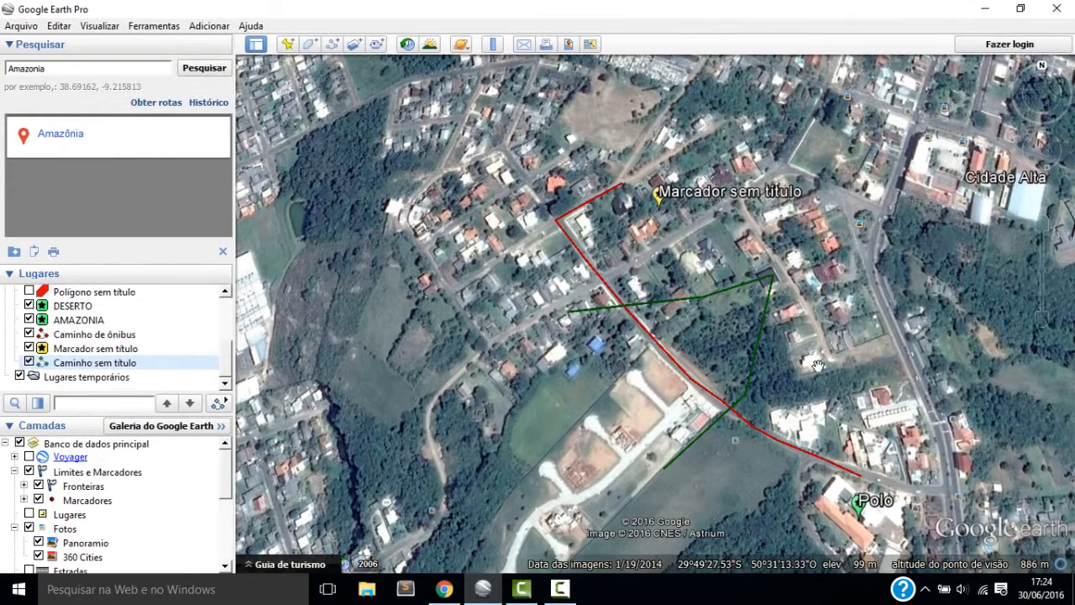
left_click(521, 589)
left_click(1003, 521)
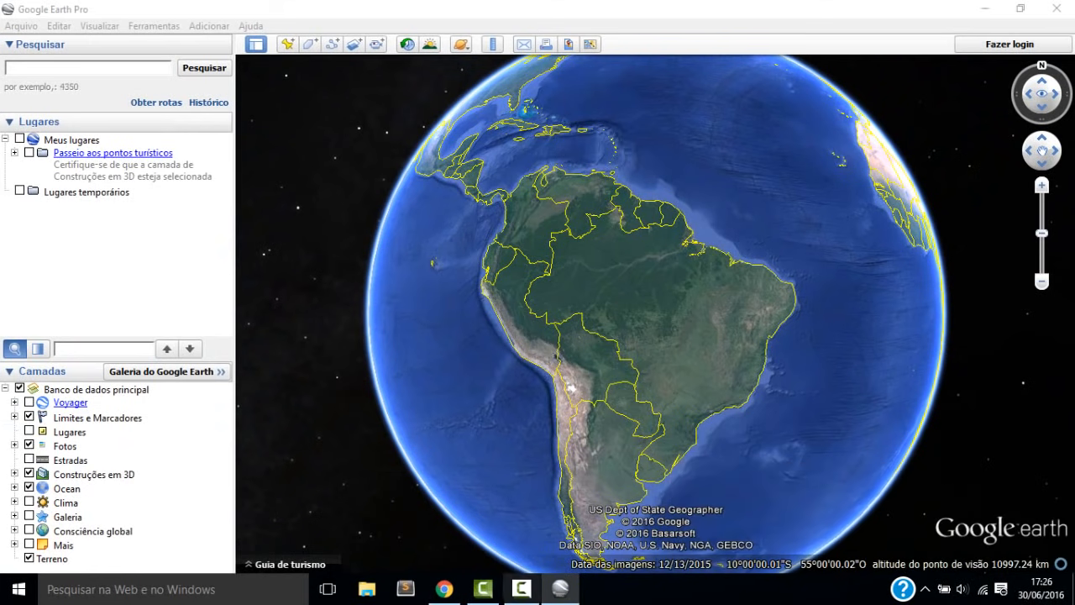
mouse_move(521, 596)
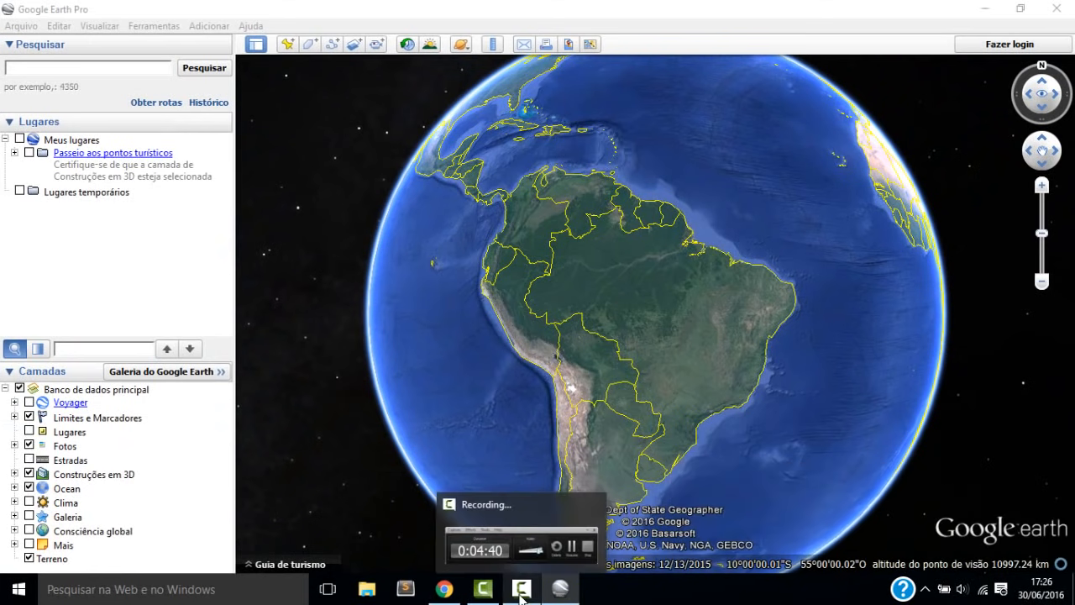
left_click(521, 596)
left_click(521, 592)
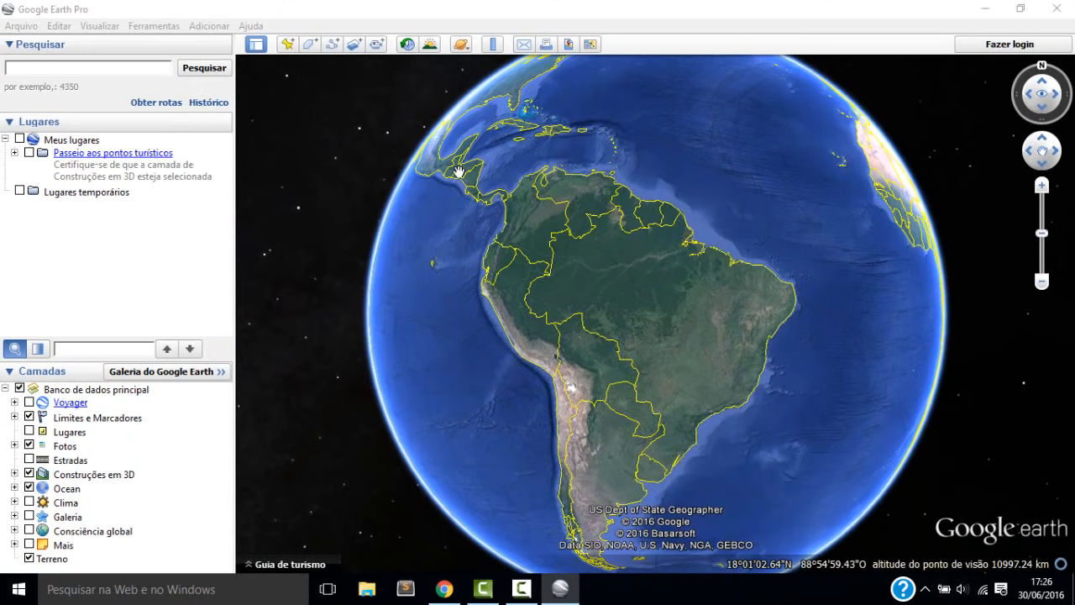
left_click(329, 195)
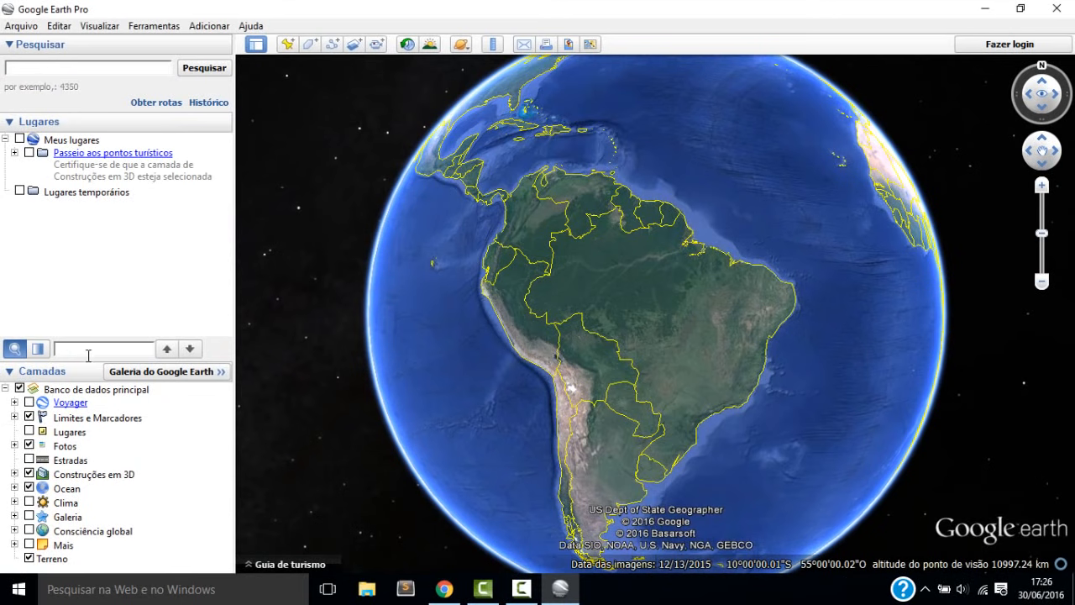
Enlarge the Camadas list and look at the choices for viewing Earth, sky, Mars or the Moon
left_click_drag(83, 357, 88, 290)
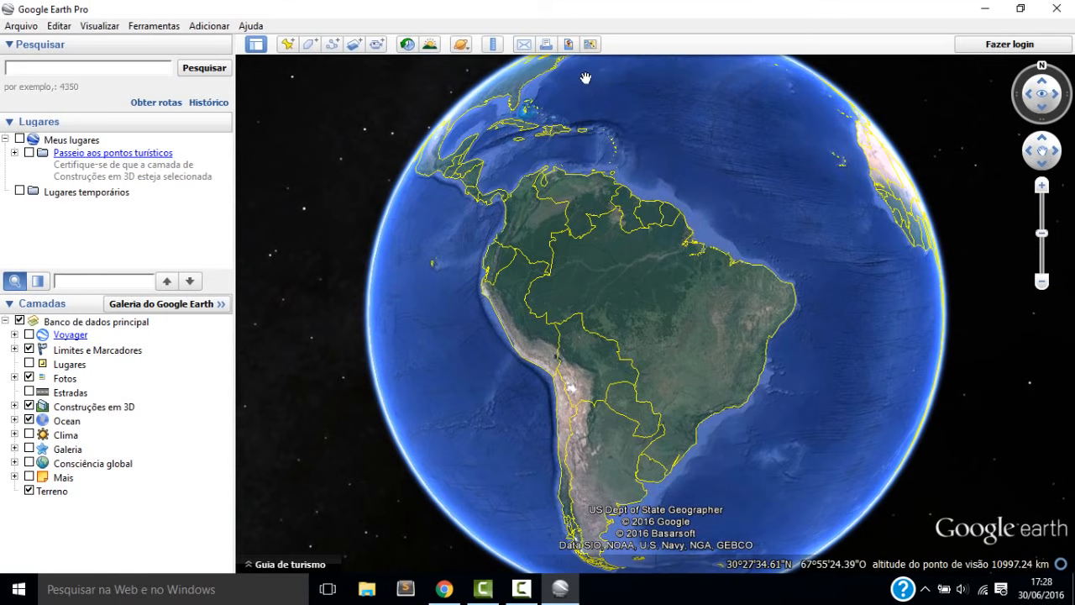
left_click(461, 45)
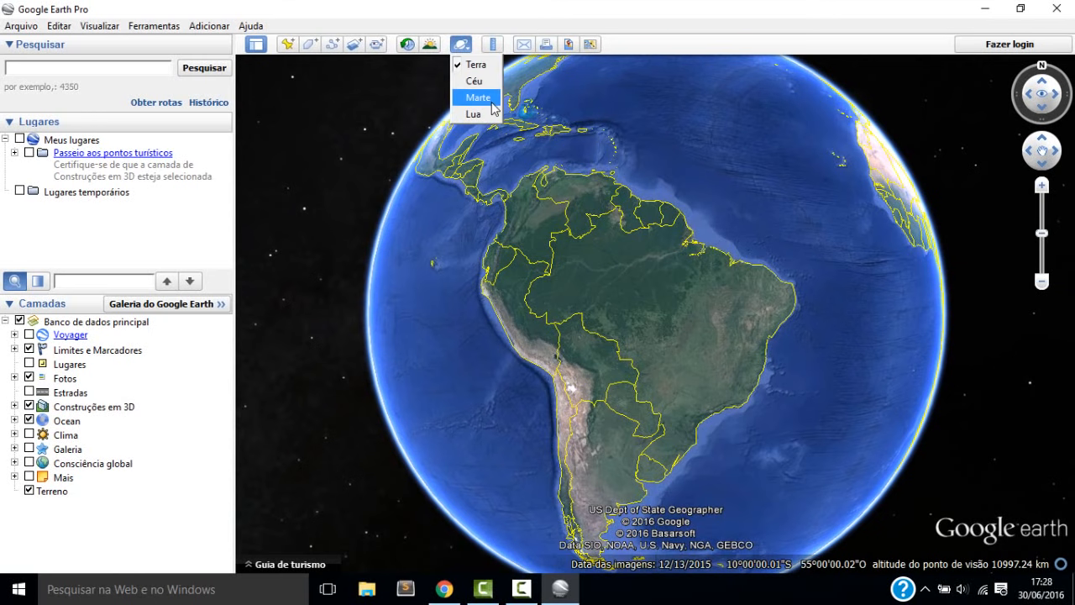
left_click(470, 48)
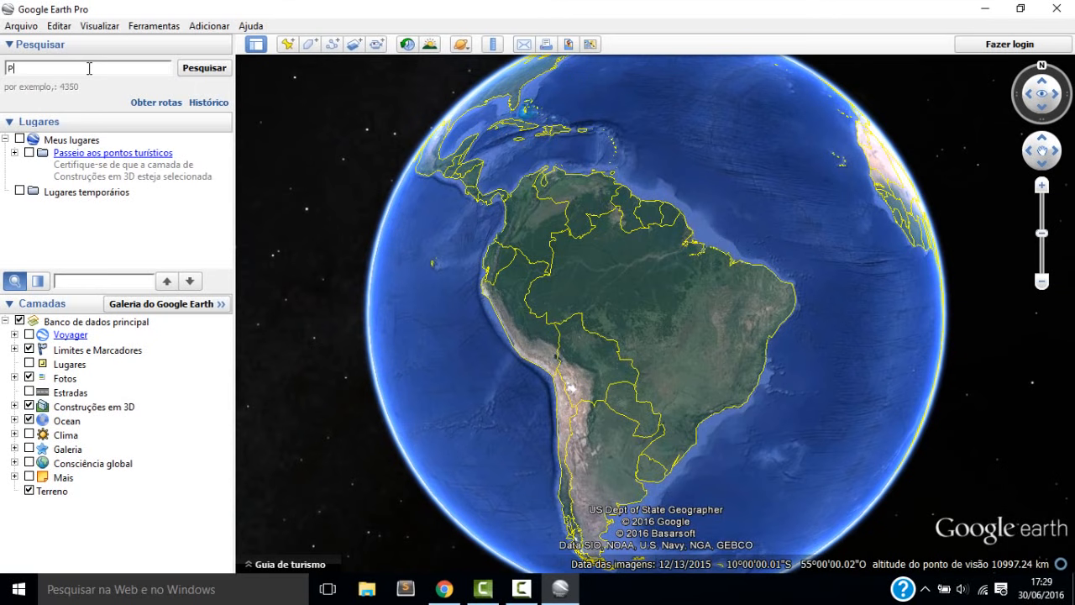
Search for "Paris, França" and fly to it
type("is")
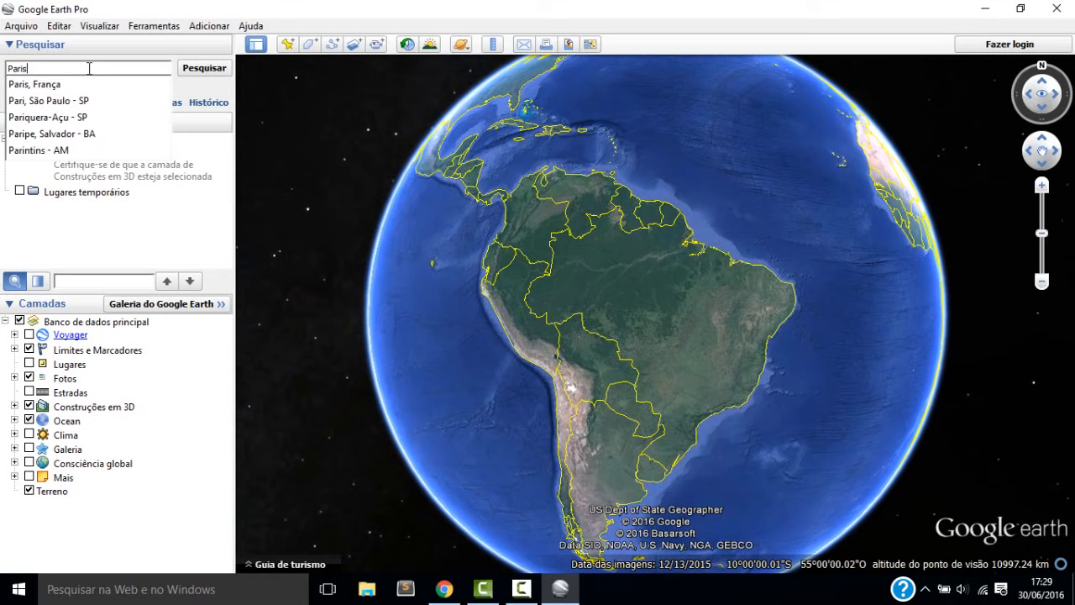
left_click(76, 86)
left_click(217, 71)
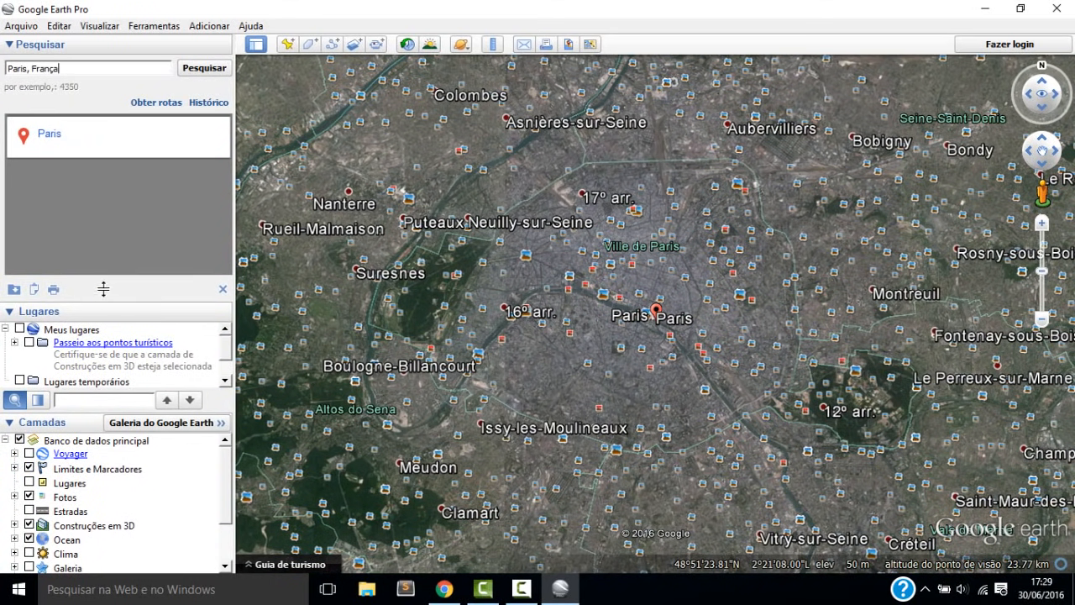
Enlarge the Lugares and Camadas lists and hide the Fotos layer on the map
left_click_drag(104, 300, 107, 217)
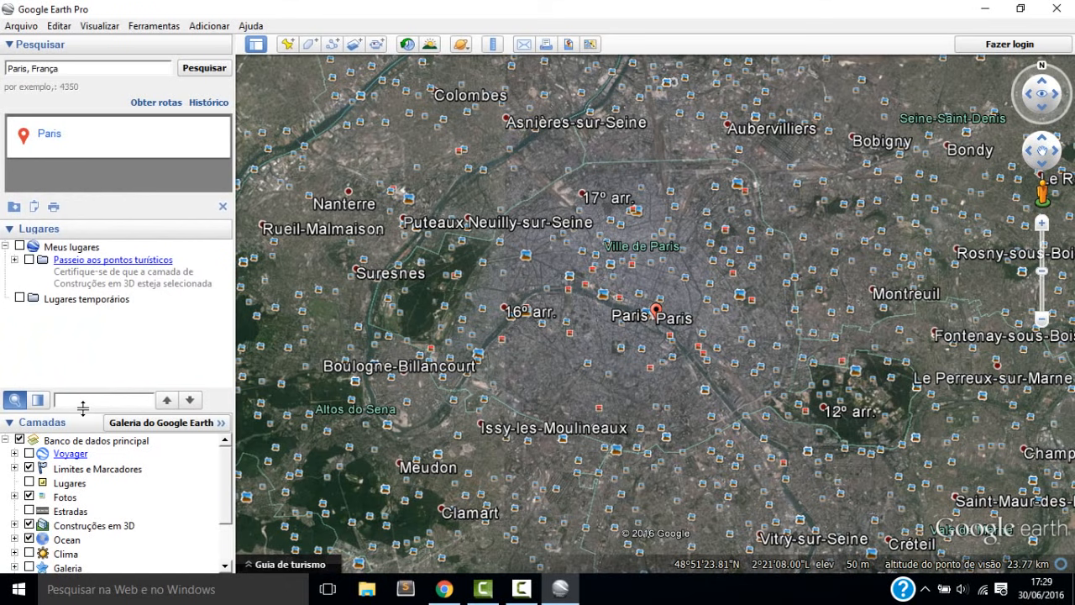
left_click_drag(84, 405, 91, 342)
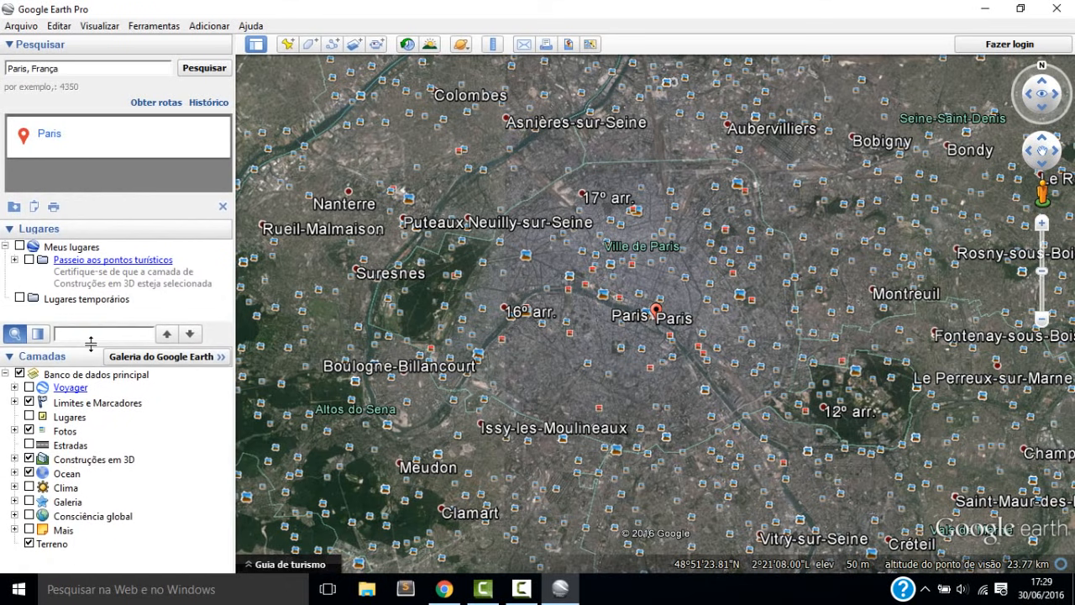
left_click(30, 431)
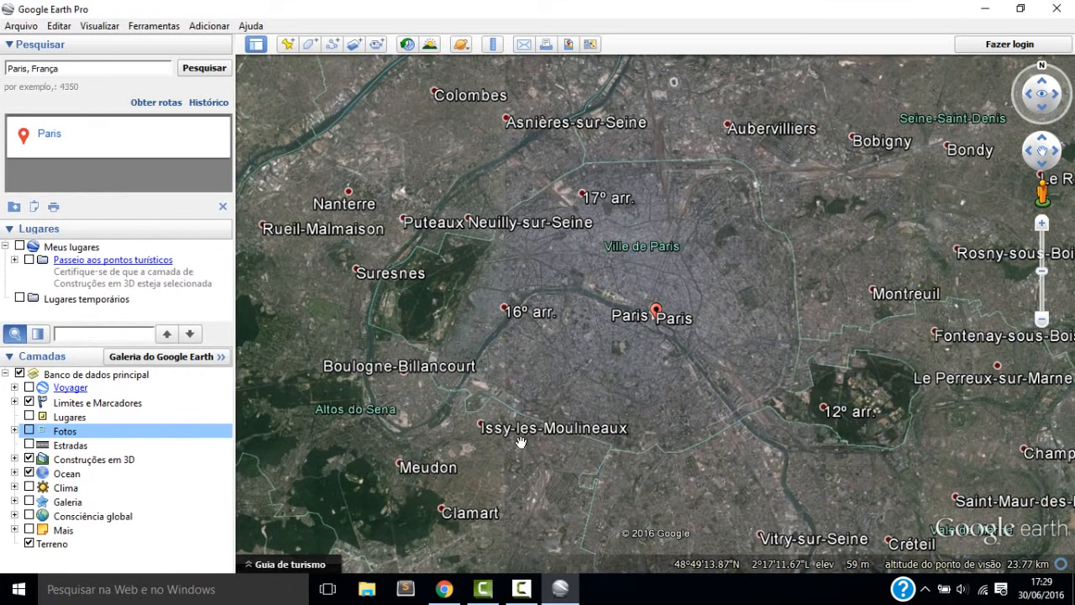
Compare the palace and formal gardens near 6º arr. in Paris with the Construções em 3D layer switched off and on
scroll(699, 382, "up", 5)
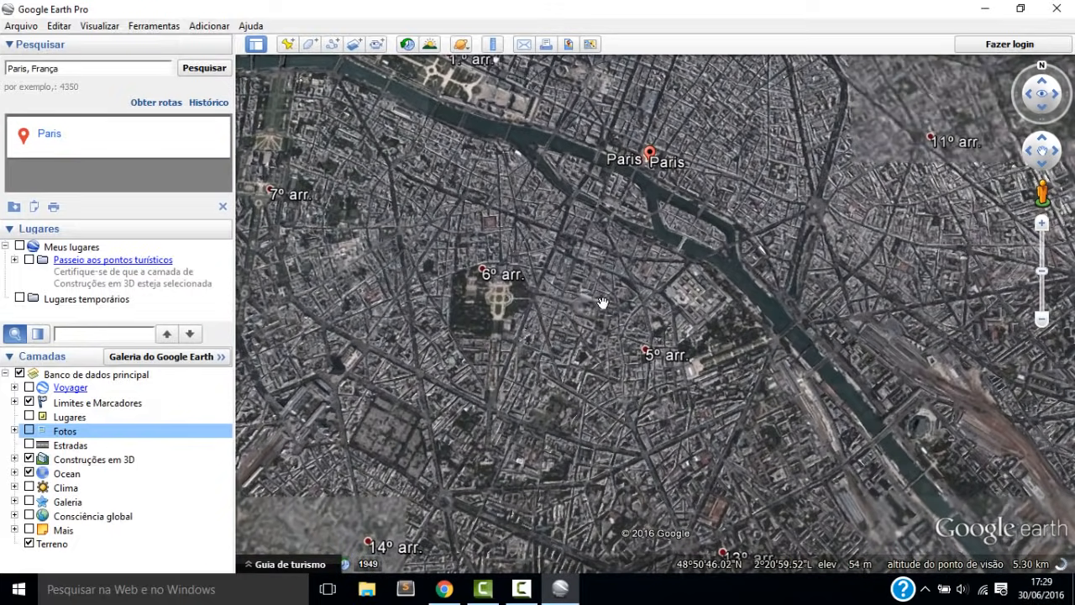
scroll(487, 291, "up", 3)
scroll(479, 288, "up", 2)
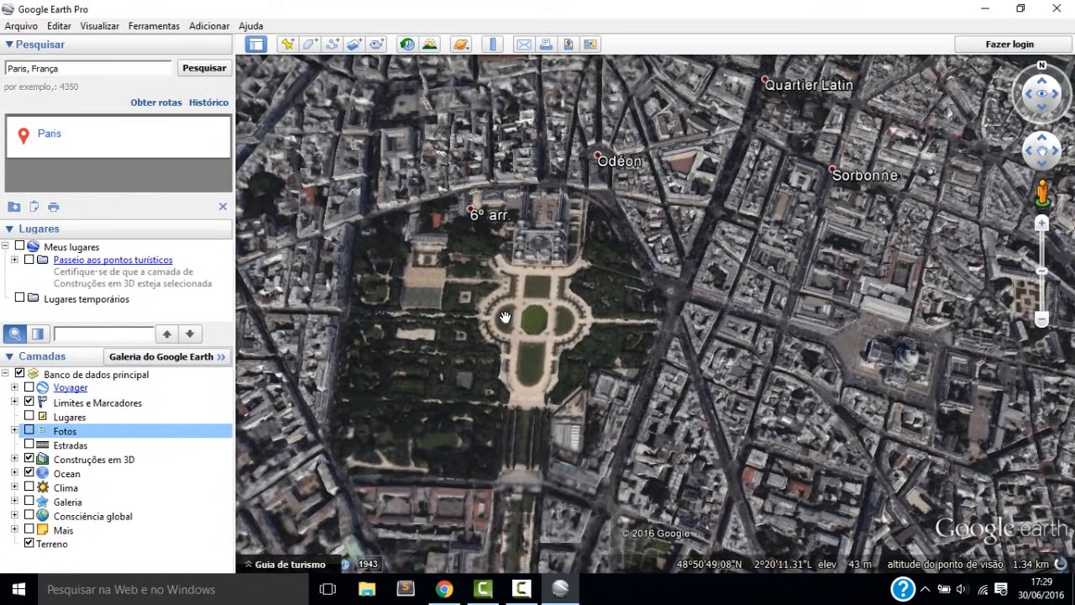
scroll(505, 316, "up", 2)
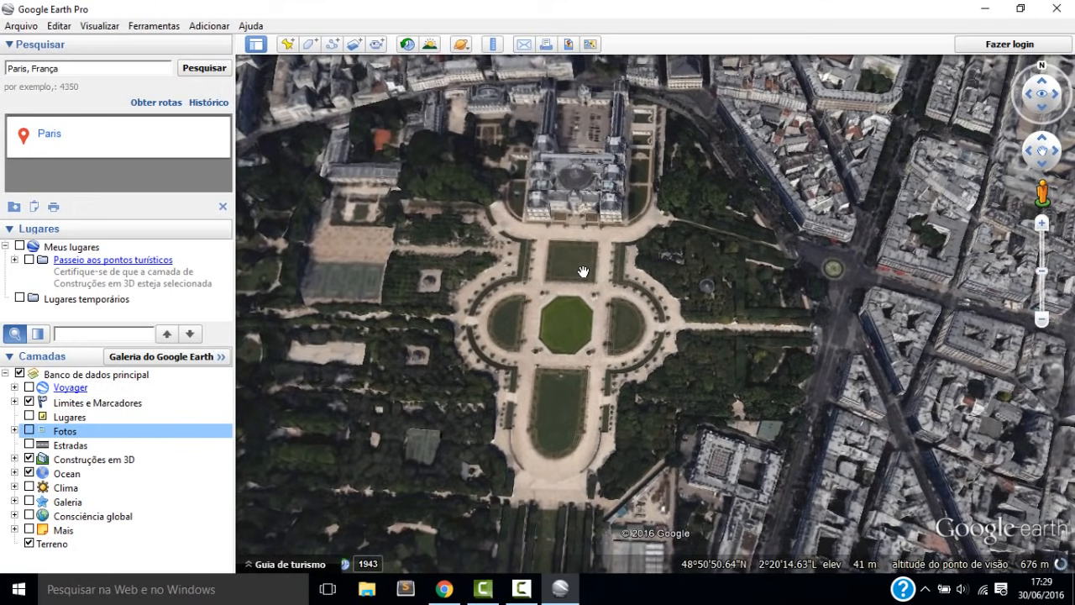
scroll(585, 314, "up", 2)
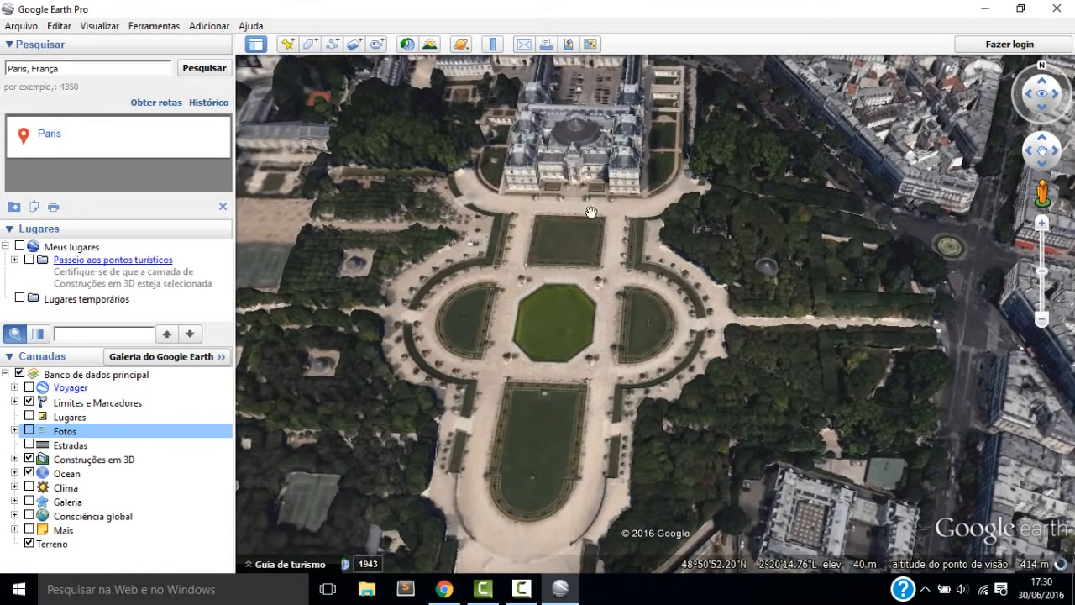
left_click_drag(593, 251, 614, 315)
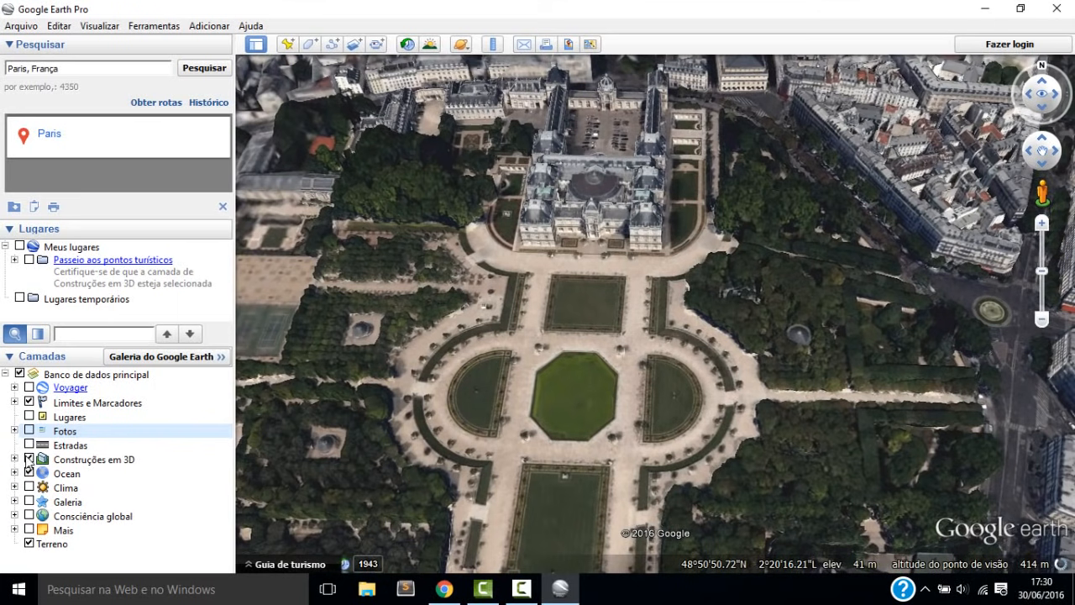
left_click(30, 460)
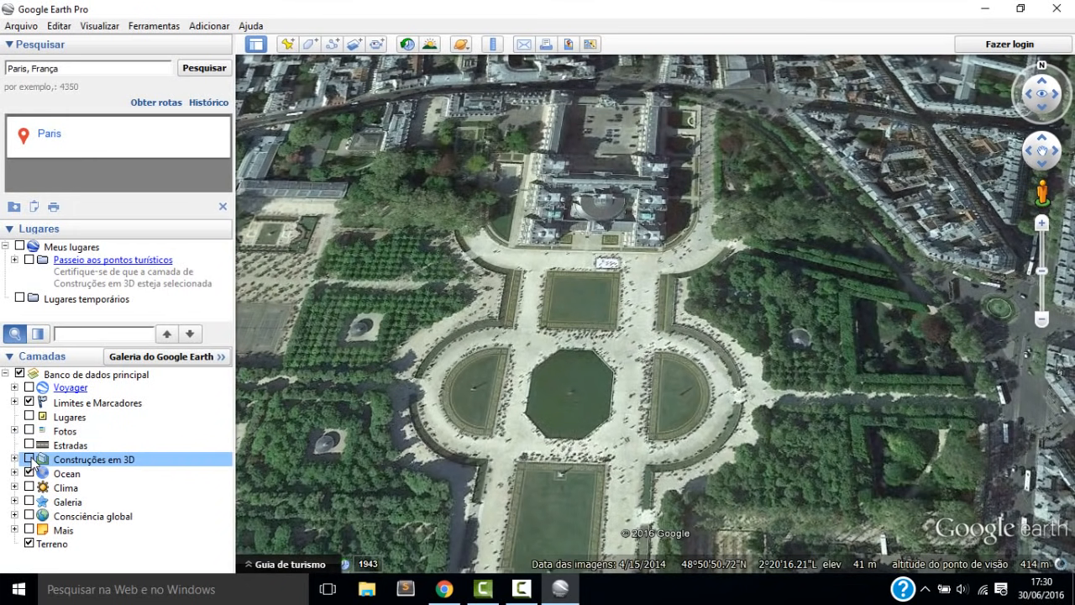
left_click(29, 459)
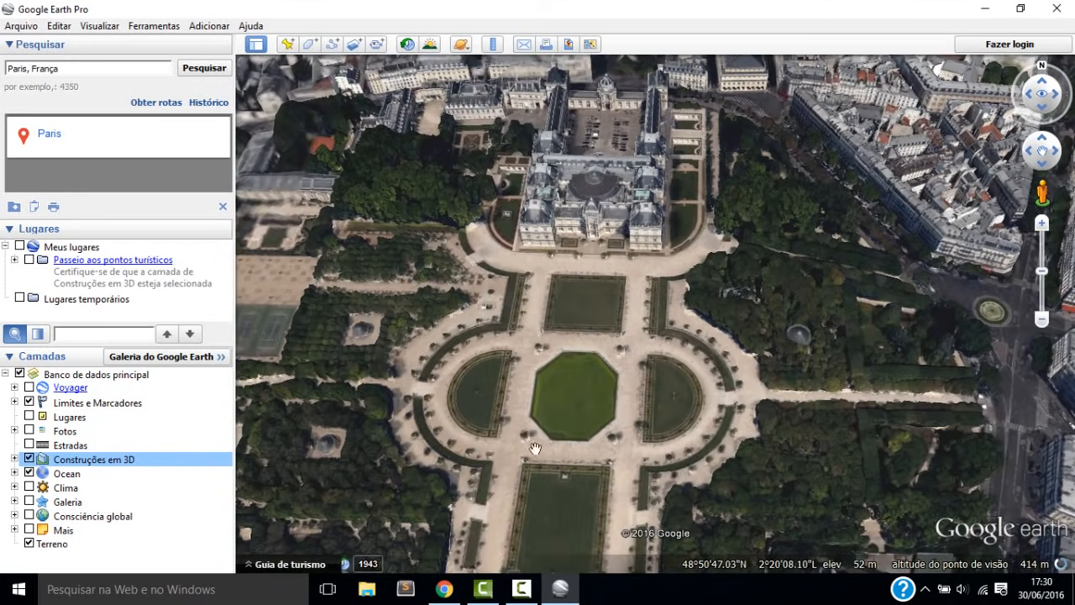
Examine the palace façade, its gardens and the neighbouring wooded area in 3D from a close, tilted viewpoint
scroll(655, 245, "down", 2)
scroll(655, 244, "up", 5)
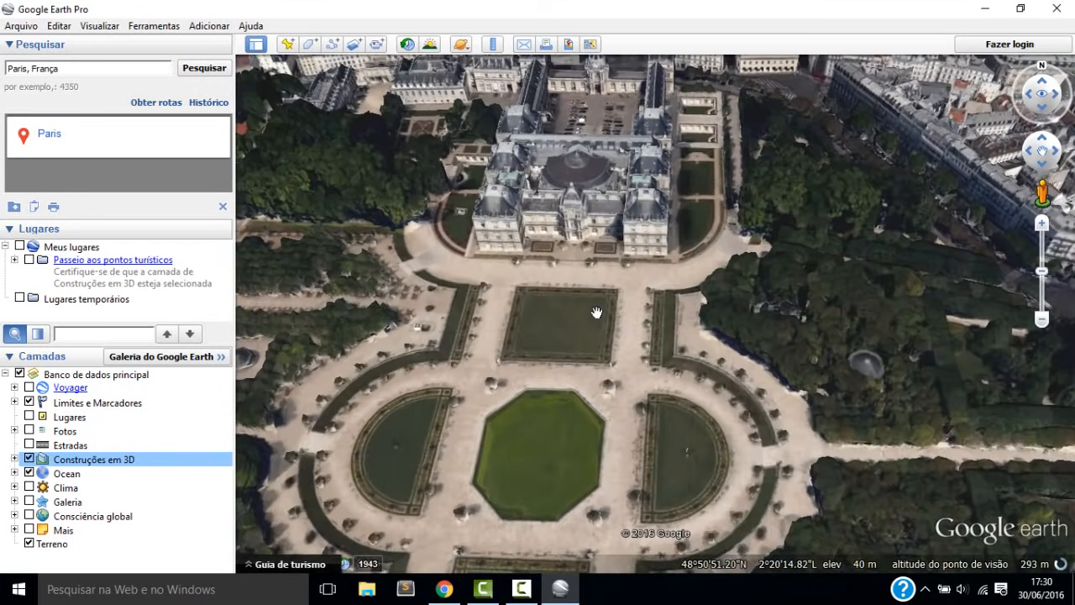
left_click_drag(596, 311, 594, 411)
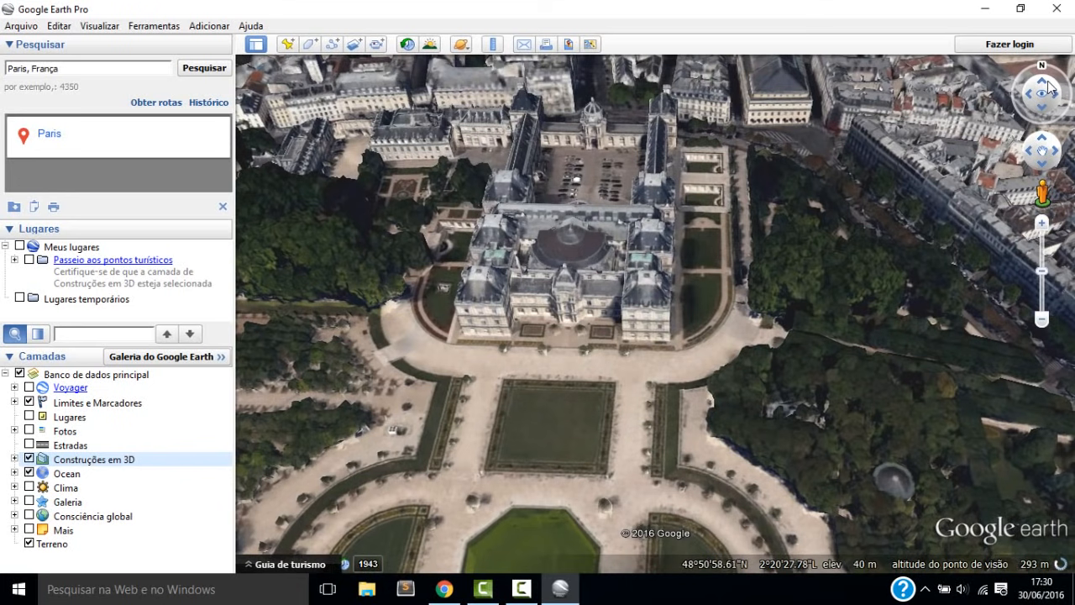
left_click(1043, 82)
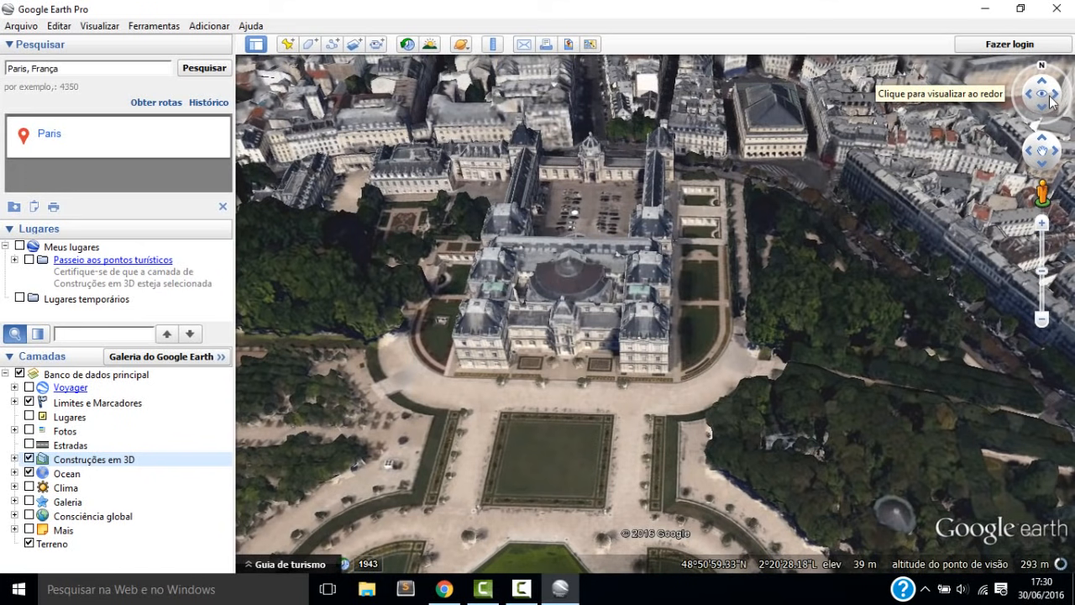
scroll(1049, 181, "up", 1)
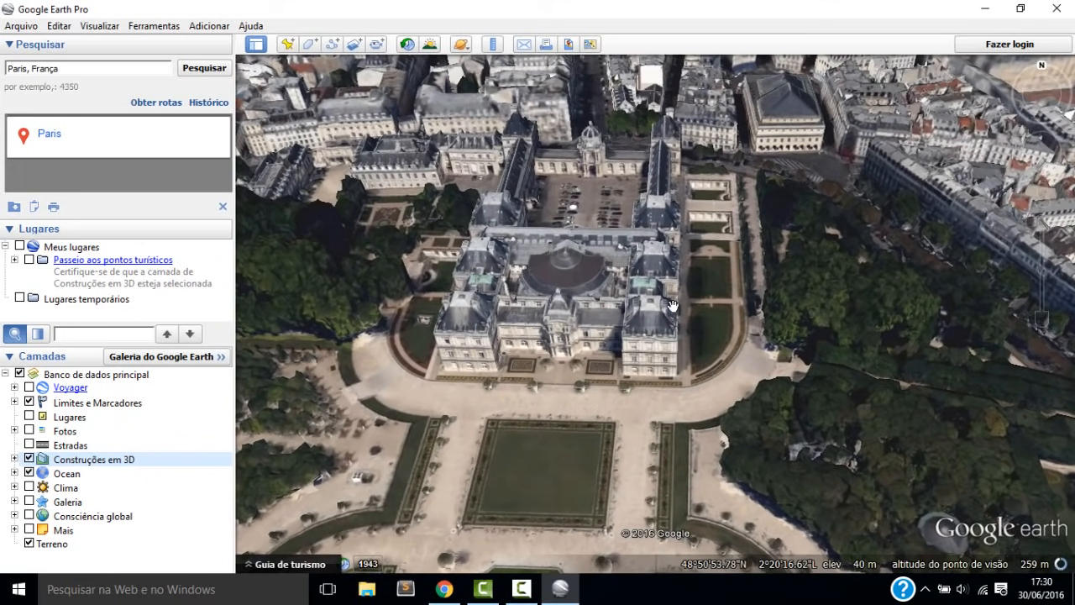
scroll(673, 306, "up", 1)
left_click_drag(532, 411, 638, 318)
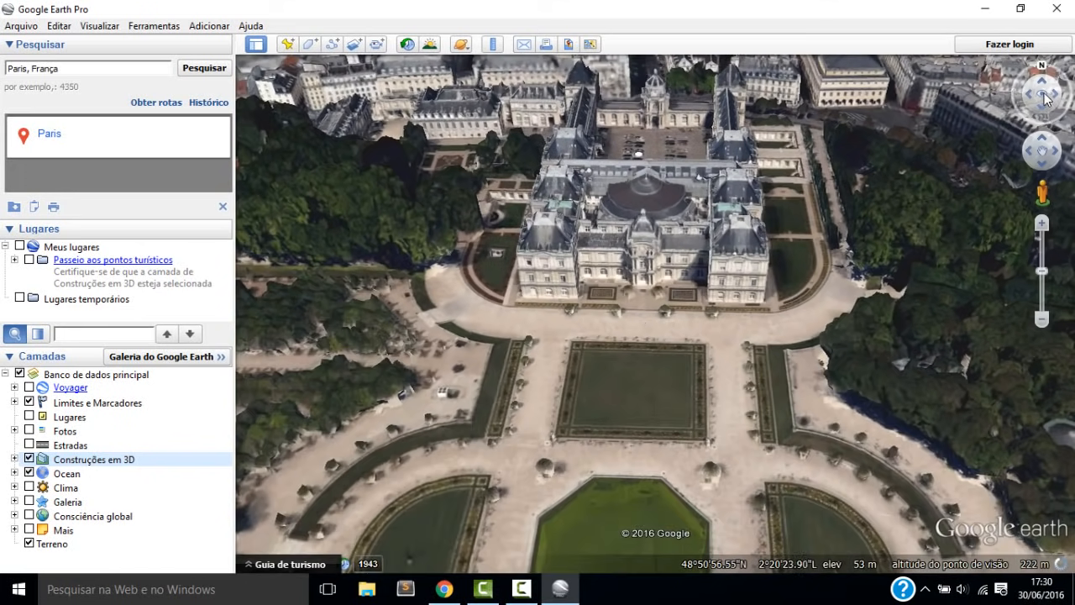
left_click_drag(1047, 99, 1046, 80)
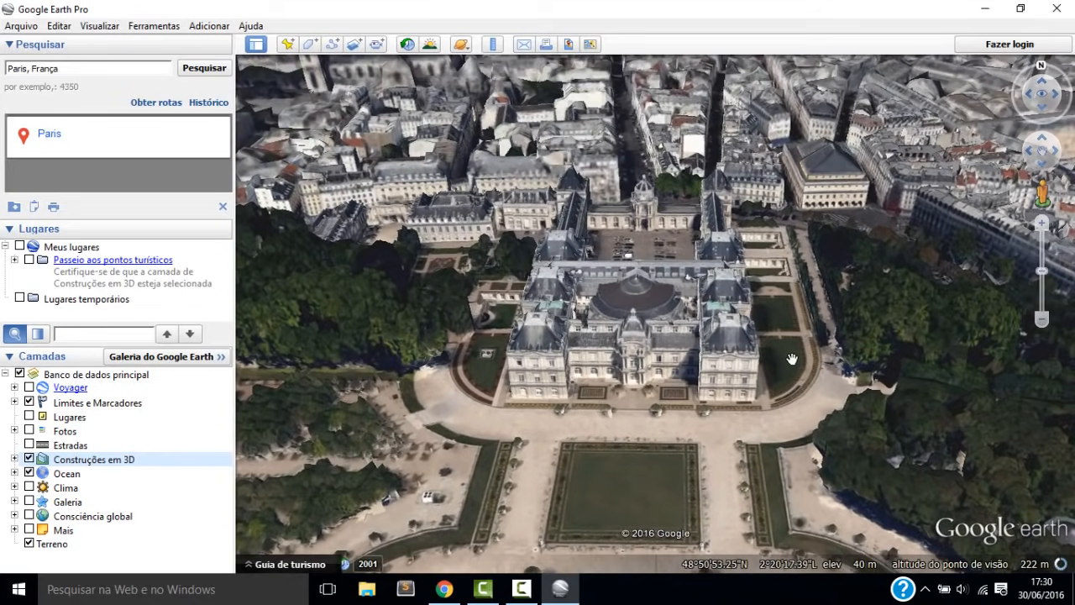
left_click_drag(719, 386, 700, 305)
scroll(613, 321, "down", 1)
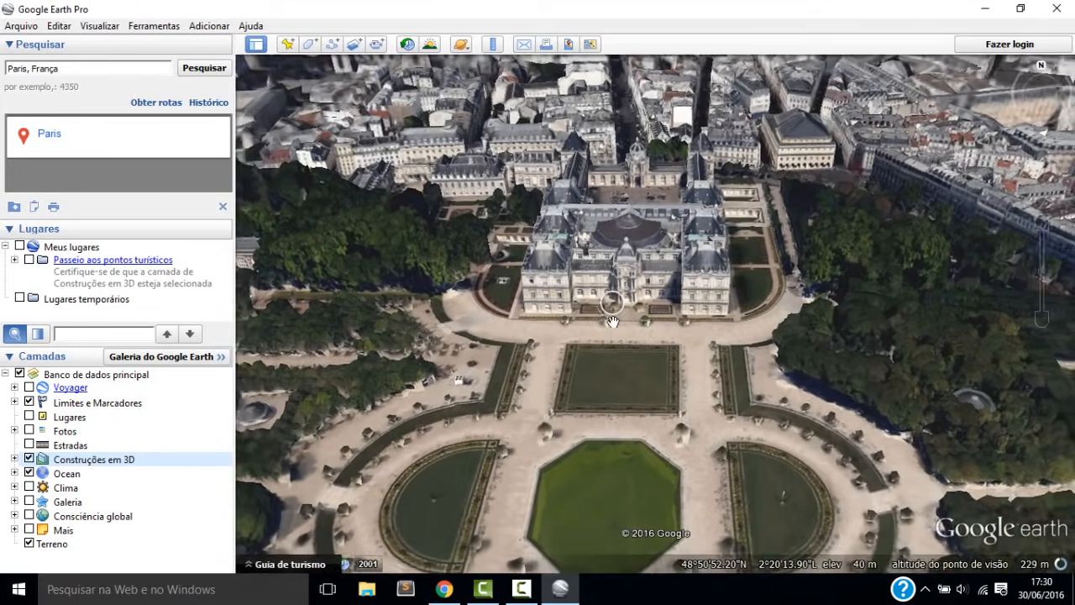
scroll(612, 322, "up", 3)
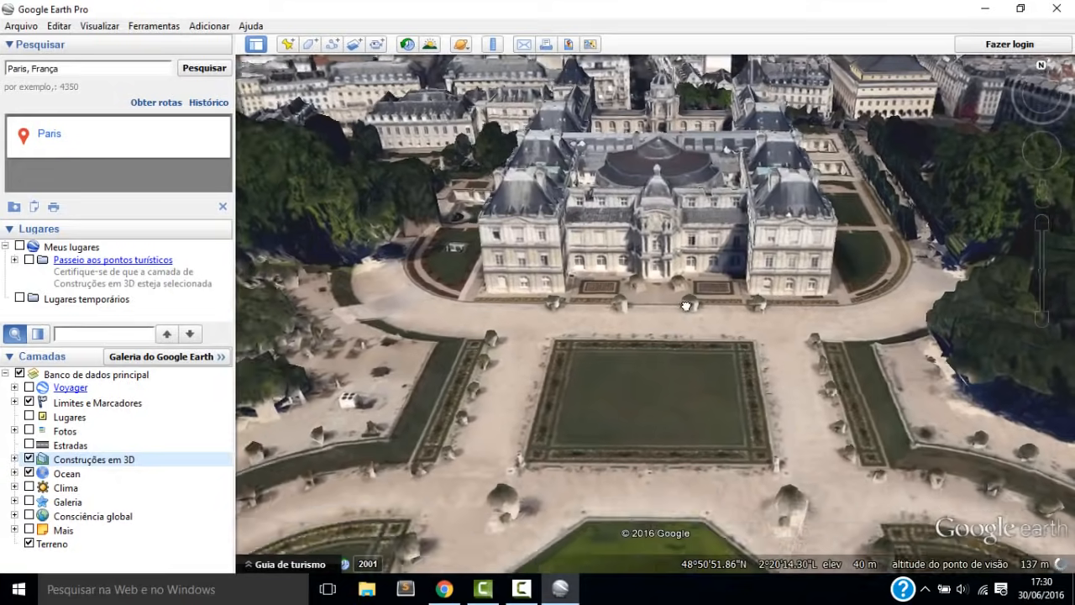
left_click_drag(539, 286, 831, 297)
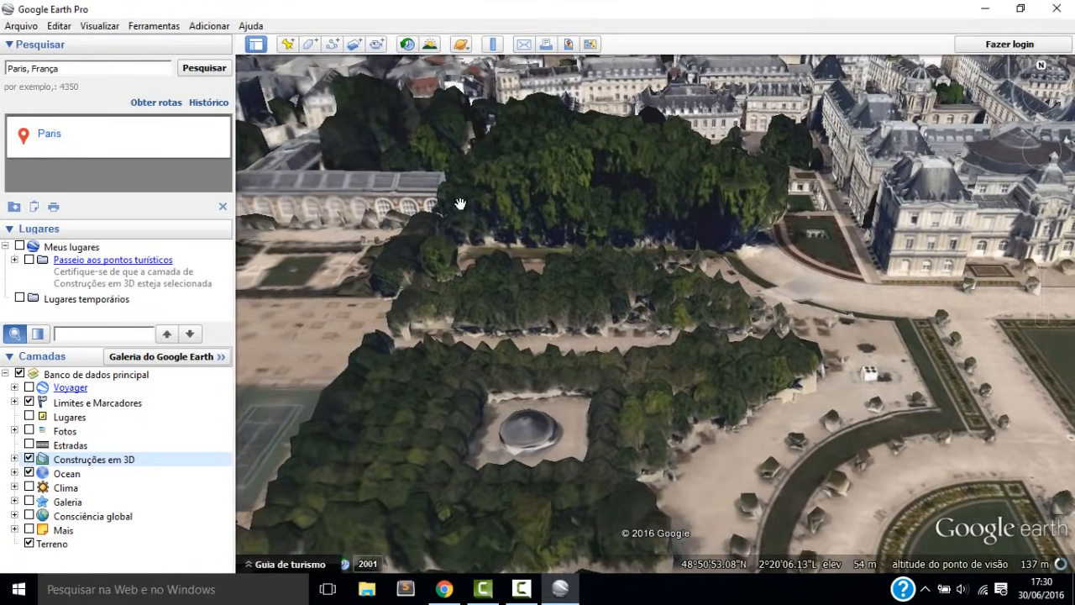
Inspect the 3D buildings behind the wooded area and the octagonal pool and lawns in front of the palace
left_click_drag(461, 205, 426, 523)
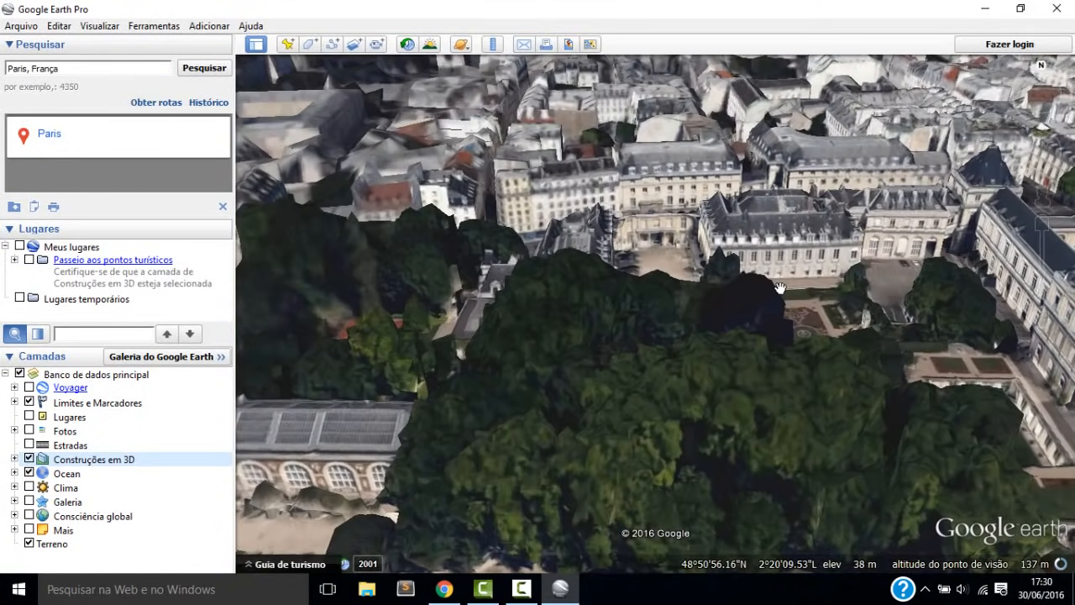
left_click_drag(780, 287, 379, 502)
left_click_drag(791, 413, 606, 107)
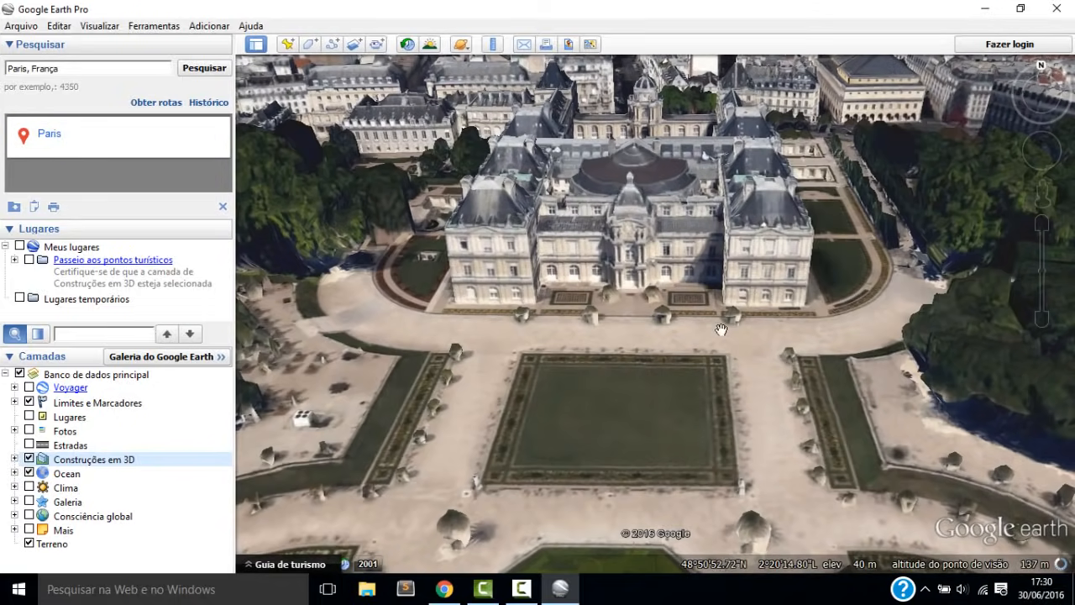
left_click_drag(742, 429, 578, 325)
left_click_drag(644, 438, 699, 291)
left_click_drag(499, 217, 578, 259)
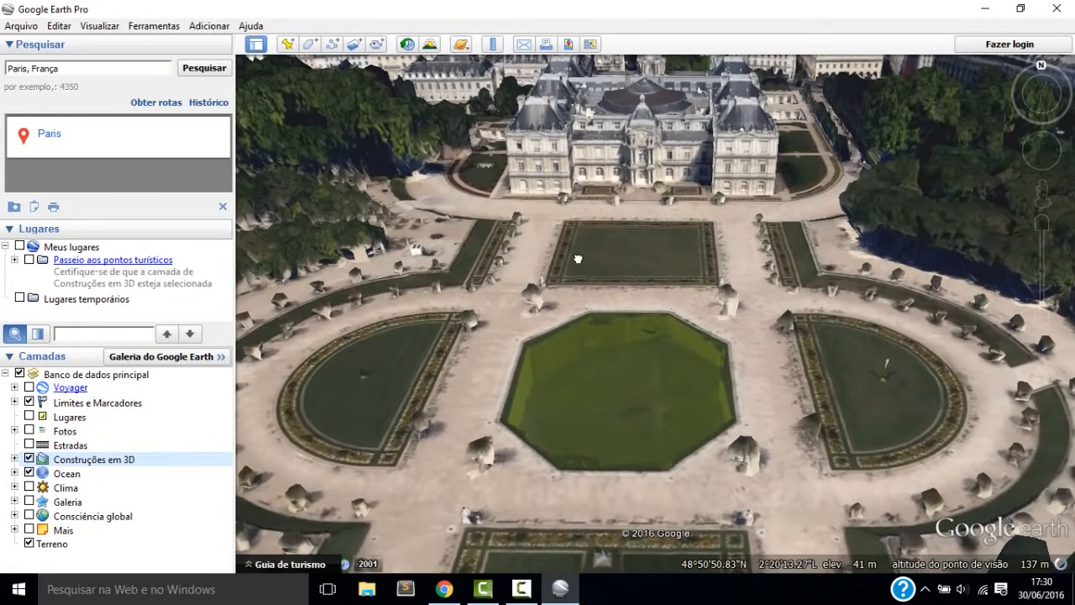
left_click_drag(608, 294, 599, 377)
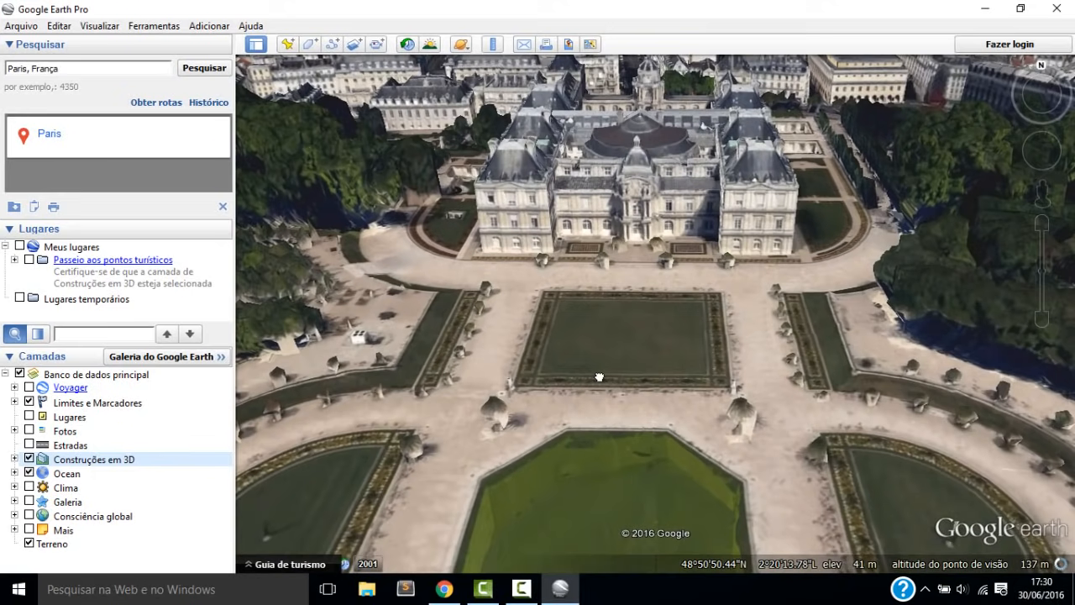
Show the Fotos layer briefly and hide it again, and turn on the Lugares layer
left_click(29, 431)
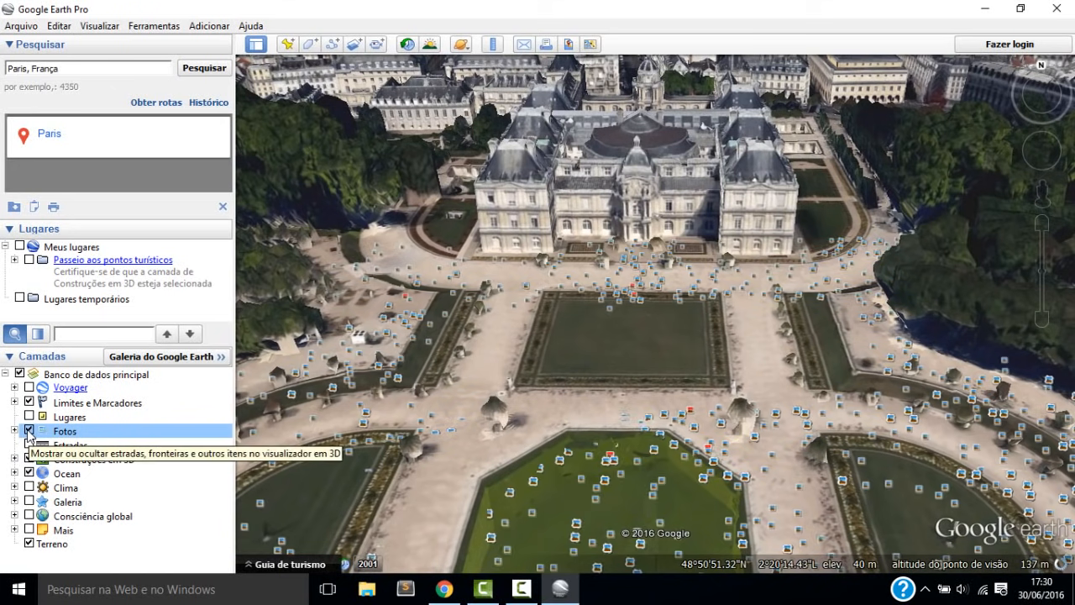
left_click(30, 431)
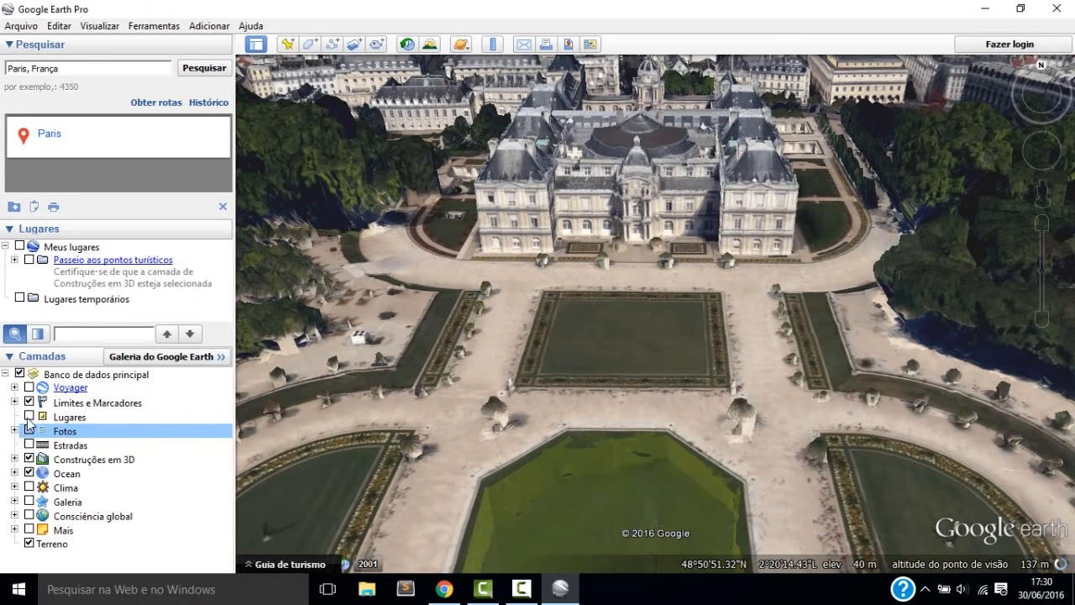
left_click(29, 417)
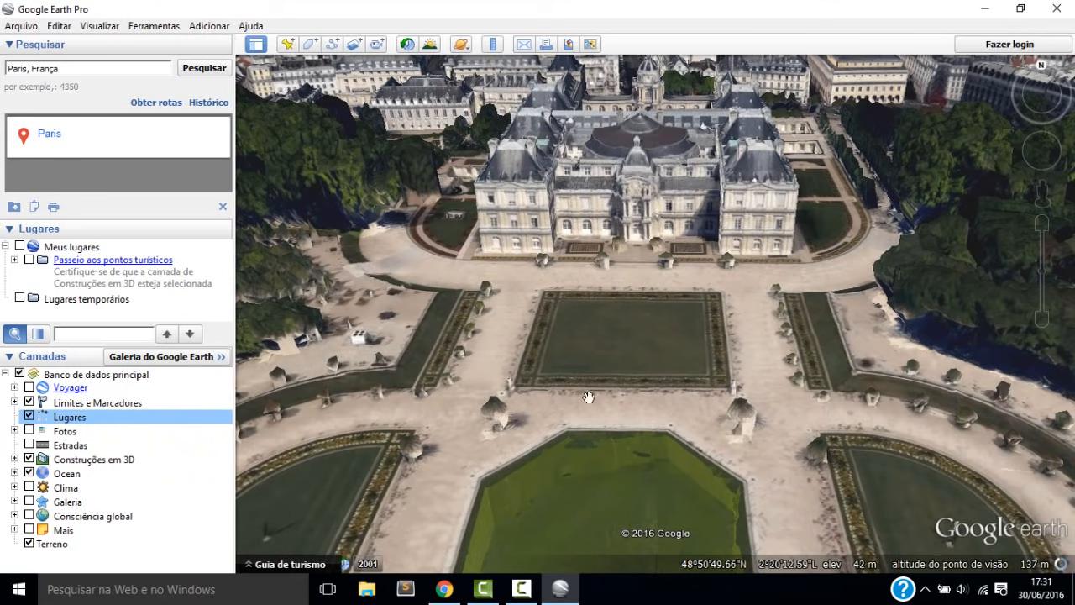
Examine the place markers around the palace gardens, Luxembourg station and the neighbouring Paris districts from higher viewpoints
scroll(589, 397, "down", 5)
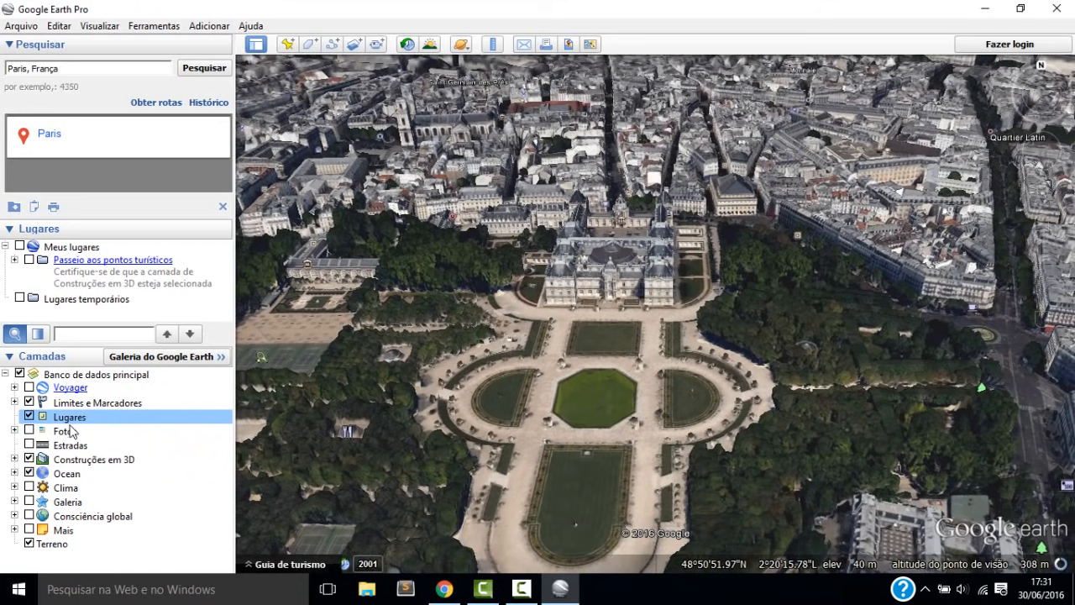
scroll(715, 370, "down", 3)
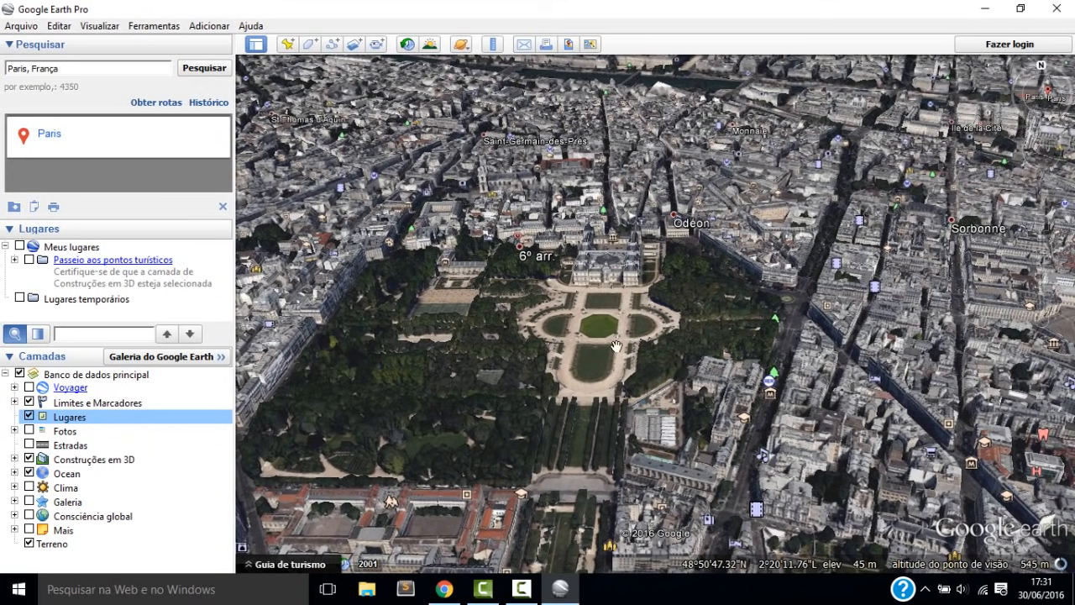
scroll(677, 418, "up", 3)
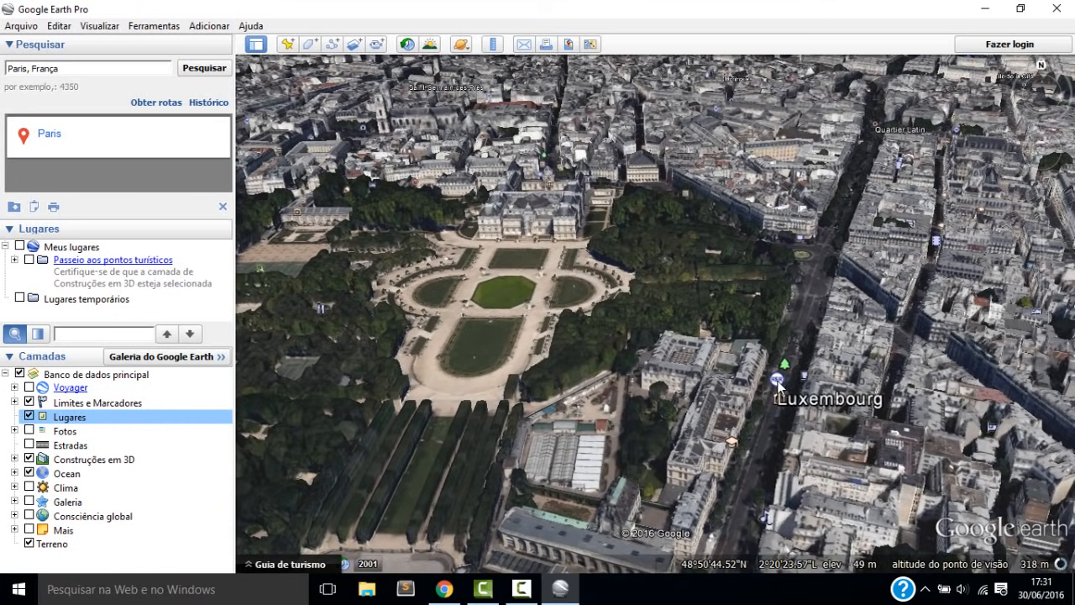
left_click_drag(426, 448, 639, 299)
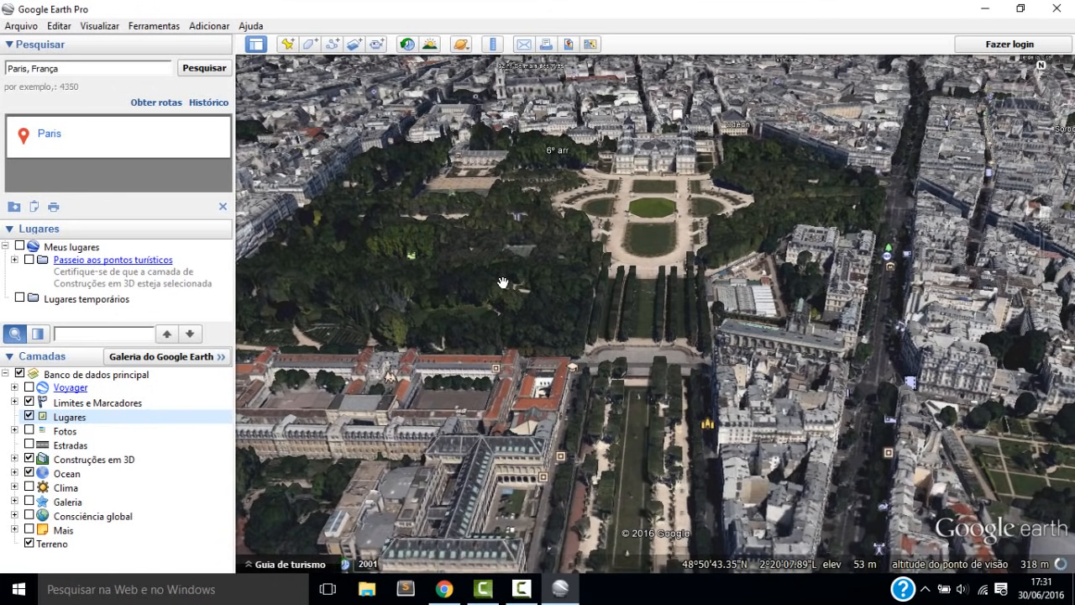
left_click_drag(502, 282, 686, 510)
scroll(483, 271, "down", 5)
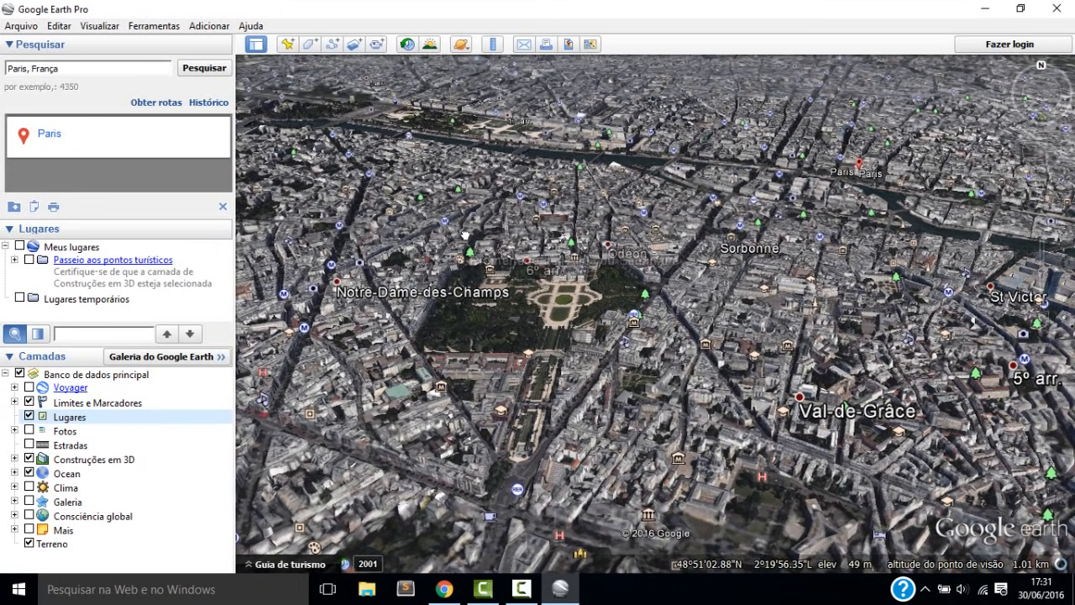
left_click_drag(457, 286, 571, 360)
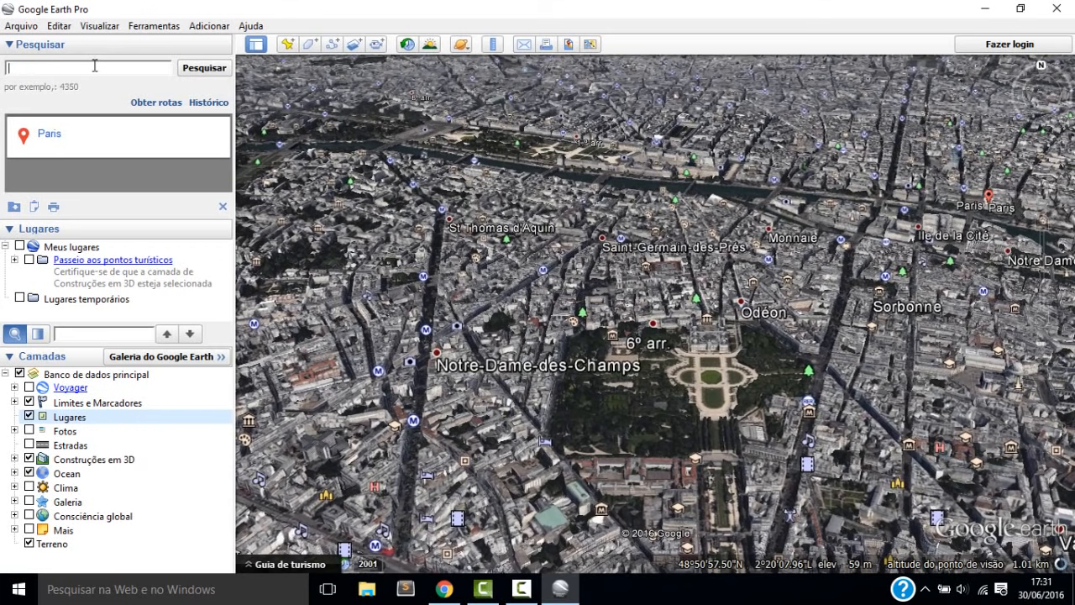
Search for "Santo Antônio da Patrulha - RS" using the suggested match and fly to it
left_click(95, 66)
type("Santo ")
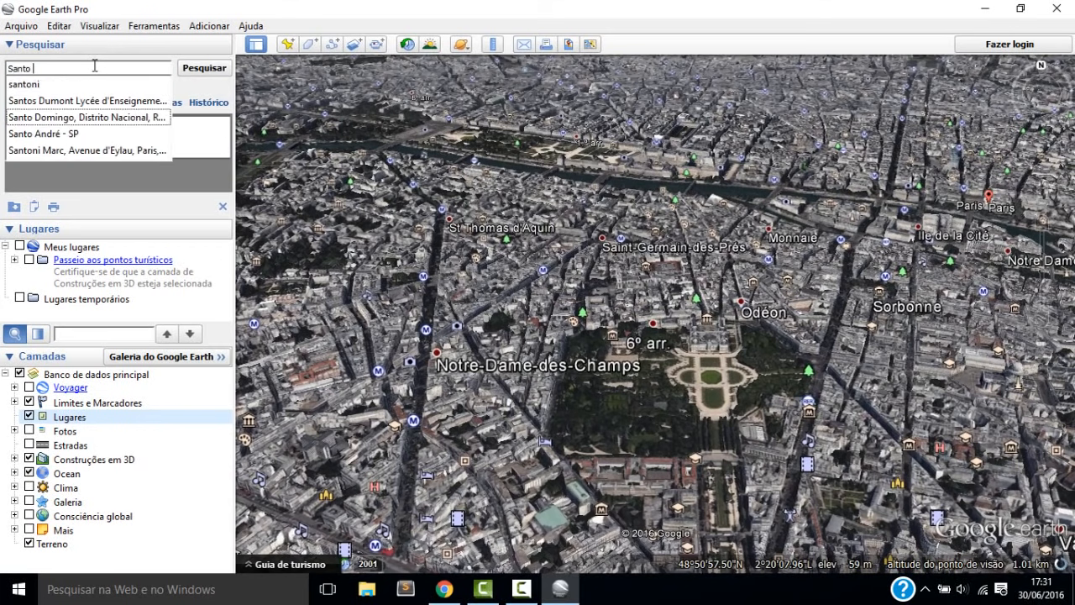
type("Ant")
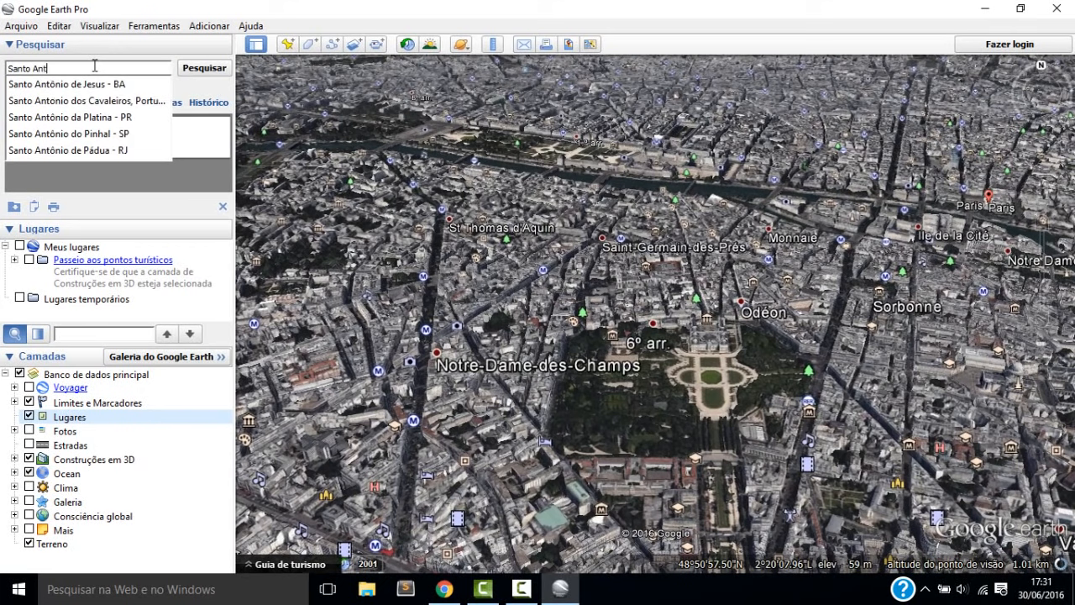
type("onio d")
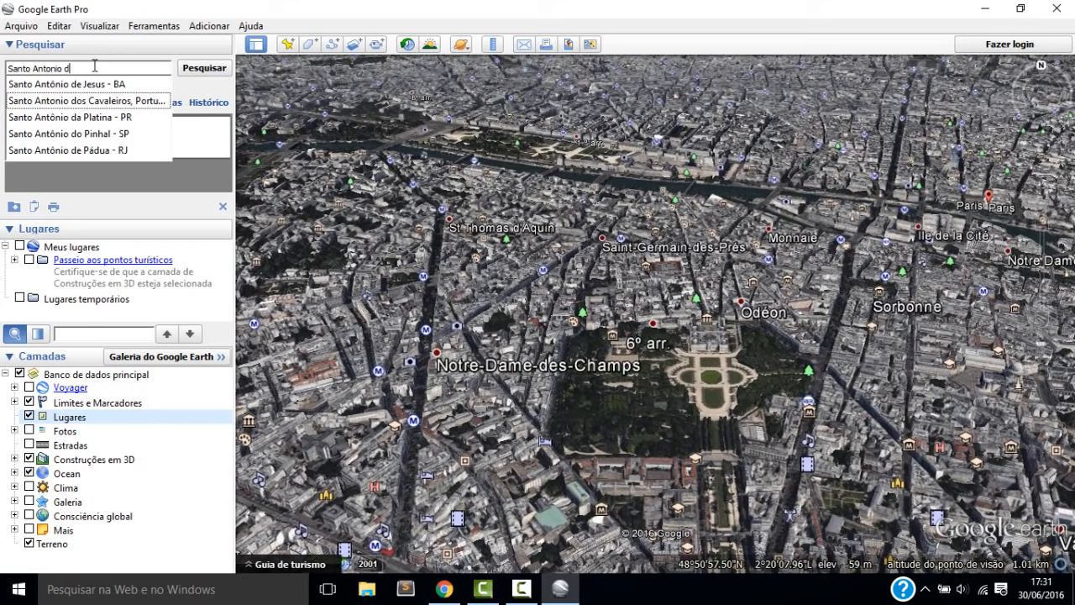
type("a P")
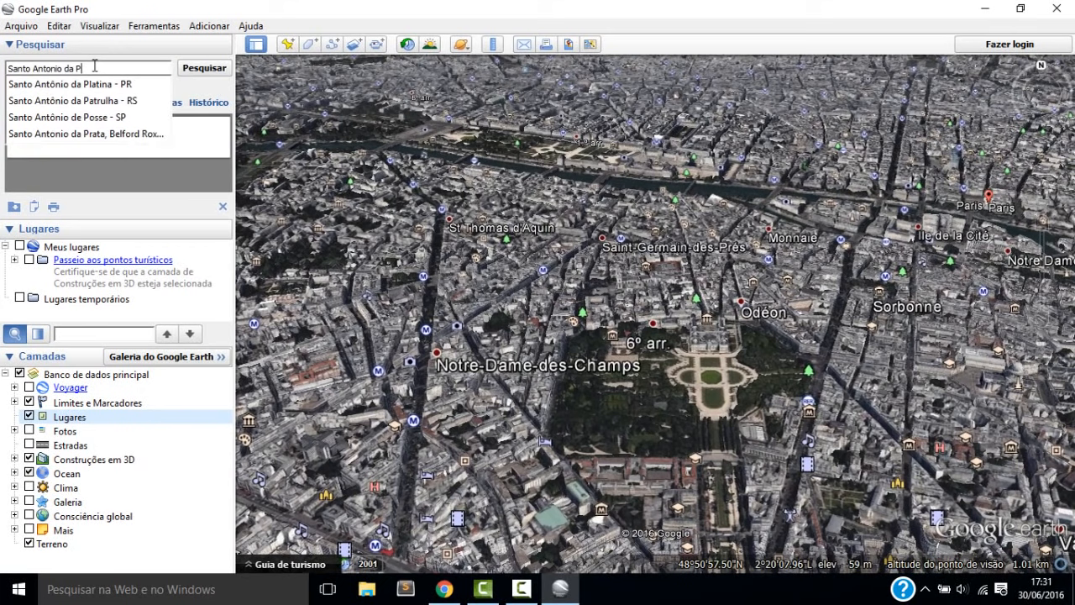
type("atr")
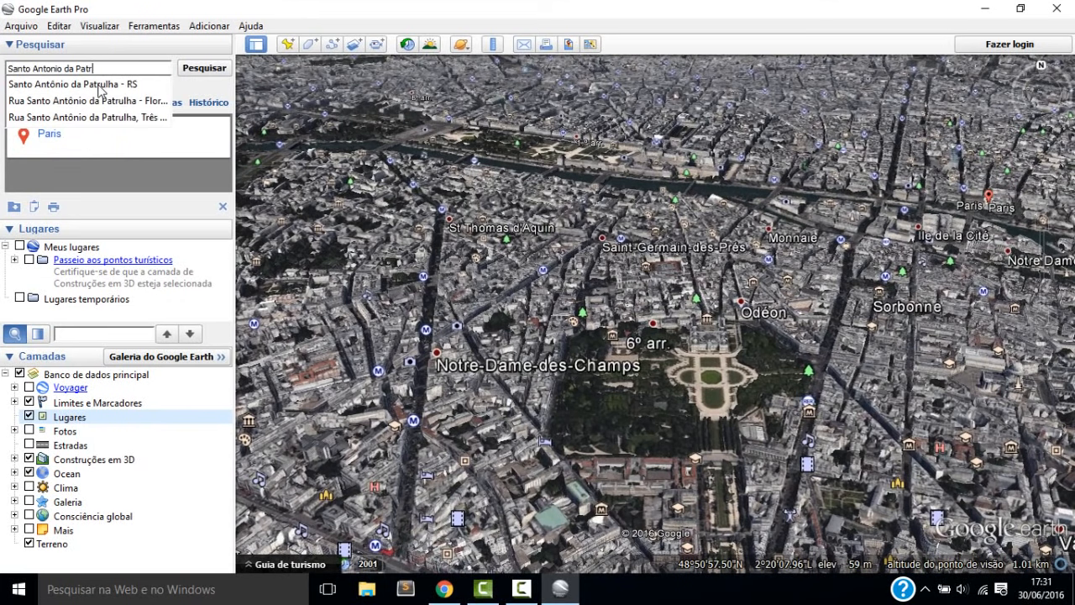
left_click(99, 85)
left_click(217, 71)
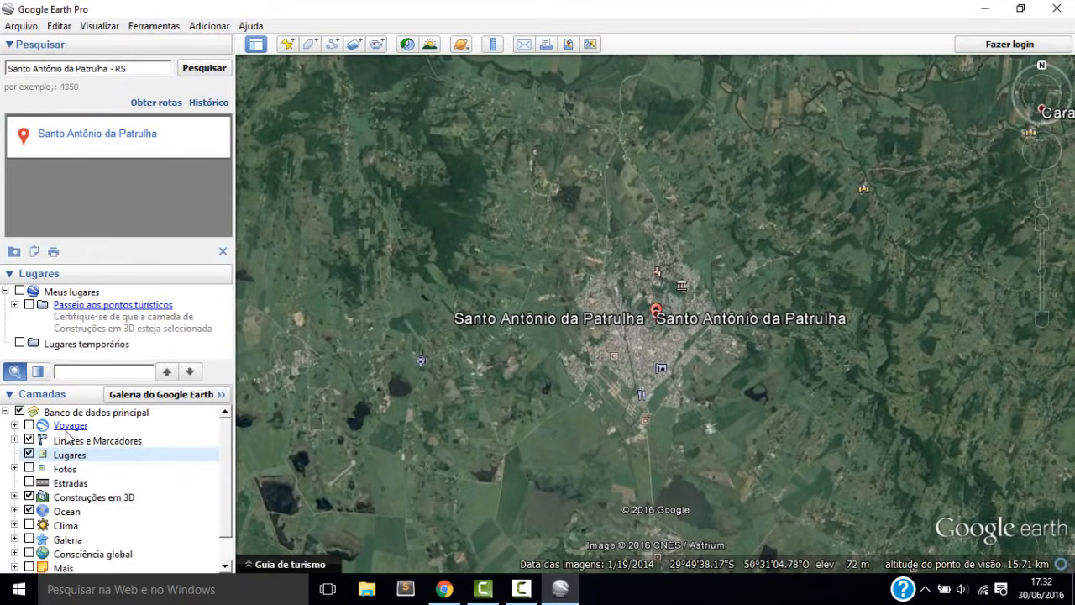
Examine the place markers and neighbourhoods of Santo Antônio da Patrulha, from Centro and Pitangueiras to Bom Princípio and Cidade Alta
scroll(560, 373, "up", 5)
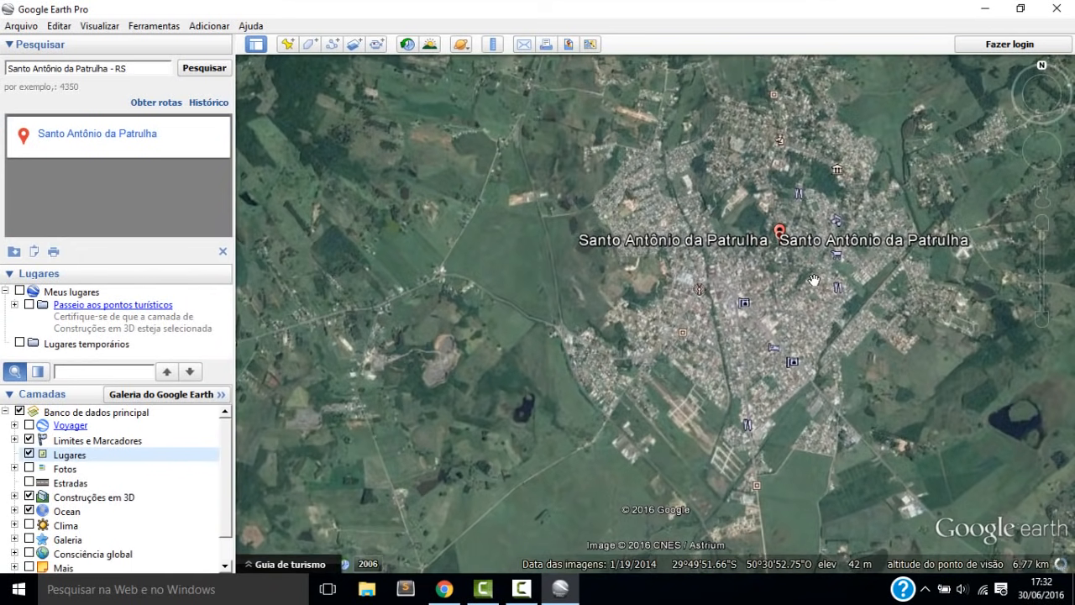
left_click_drag(814, 280, 684, 348)
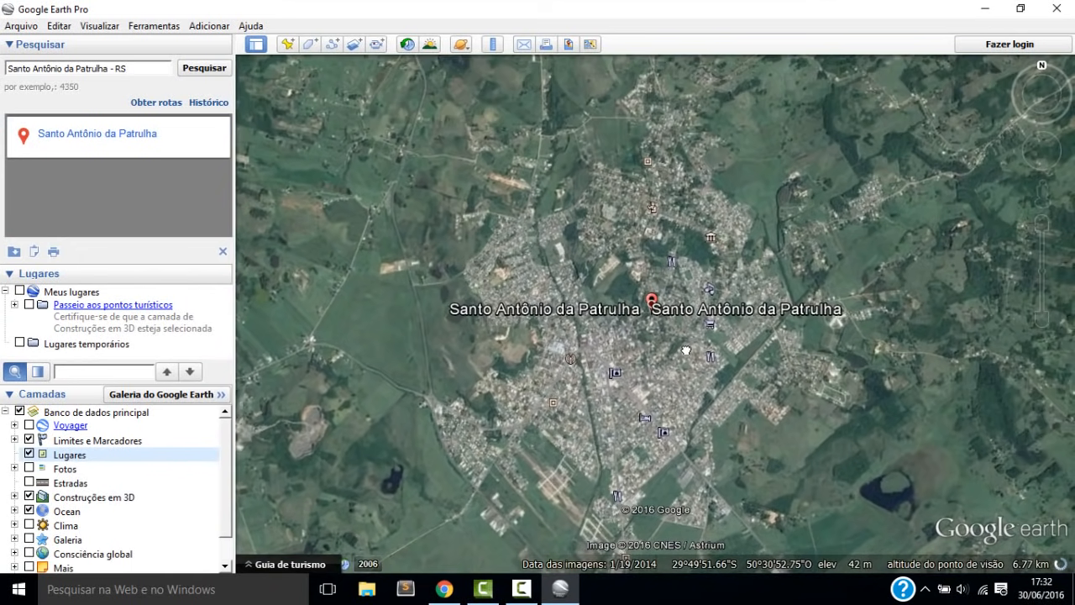
scroll(685, 349, "up", 2)
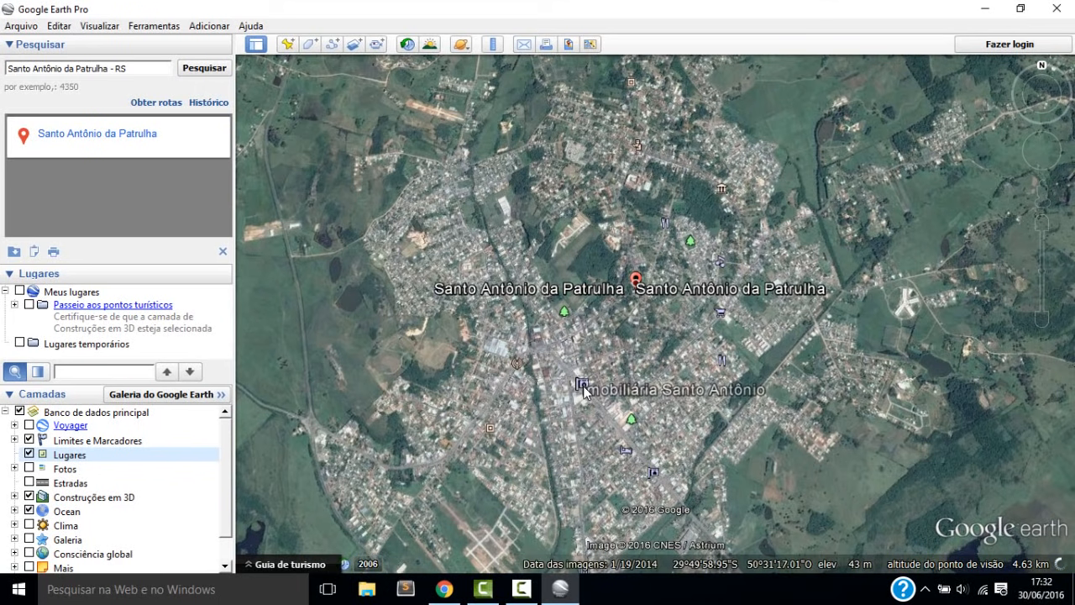
scroll(582, 341, "up", 3)
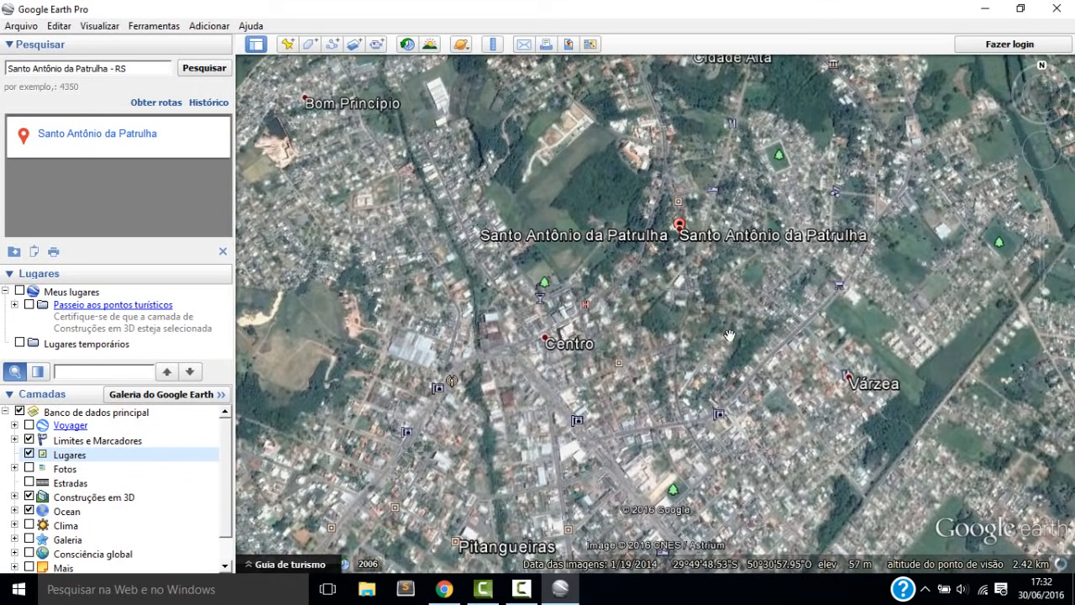
scroll(729, 336, "up", 2)
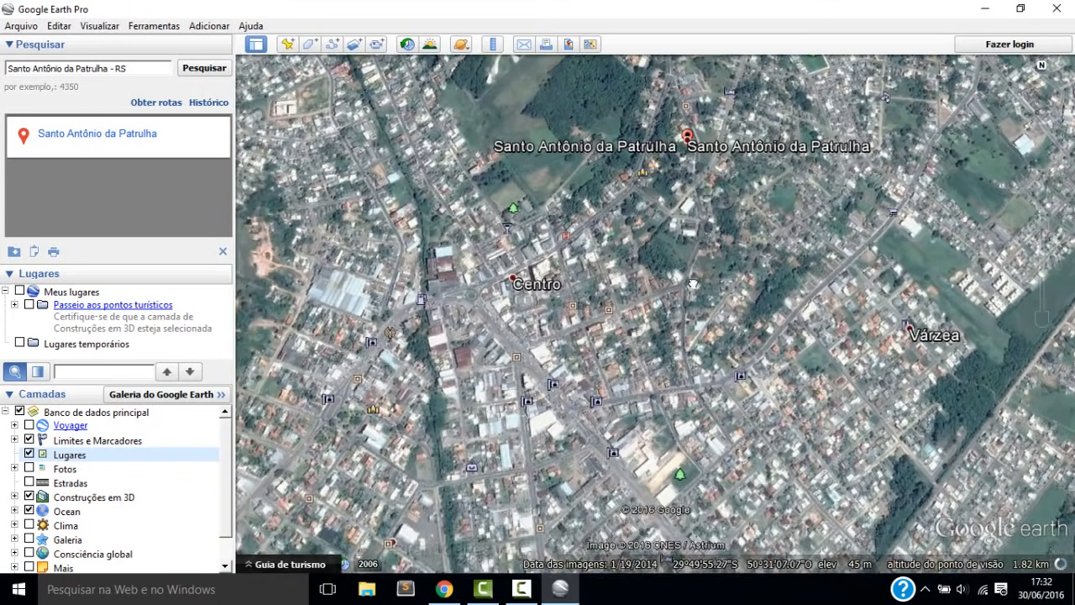
left_click_drag(693, 284, 735, 191)
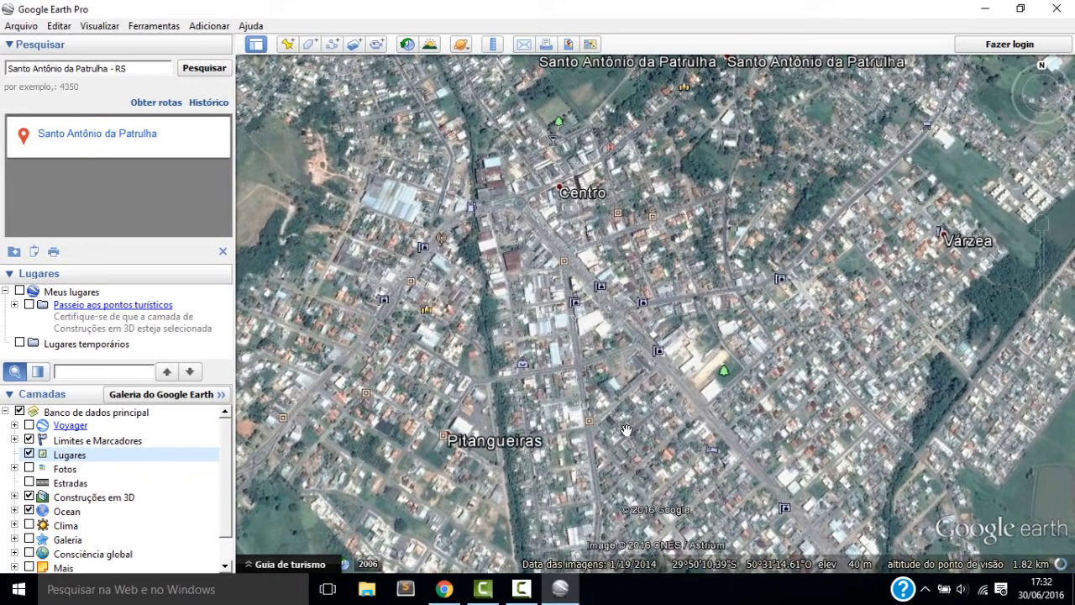
left_click_drag(626, 430, 668, 542)
left_click_drag(726, 99, 763, 350)
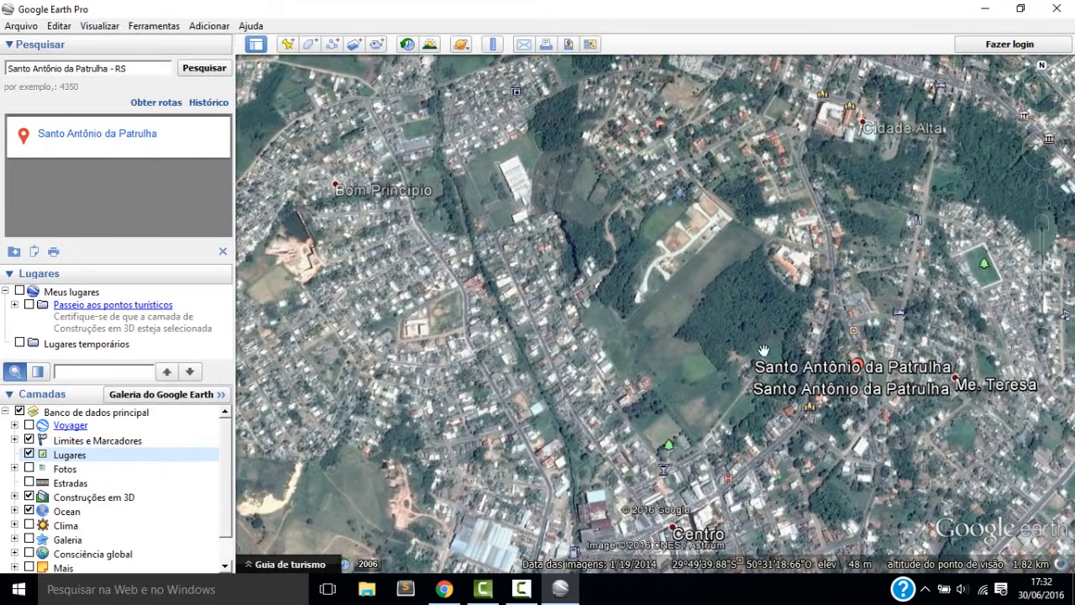
left_click_drag(650, 243, 466, 312)
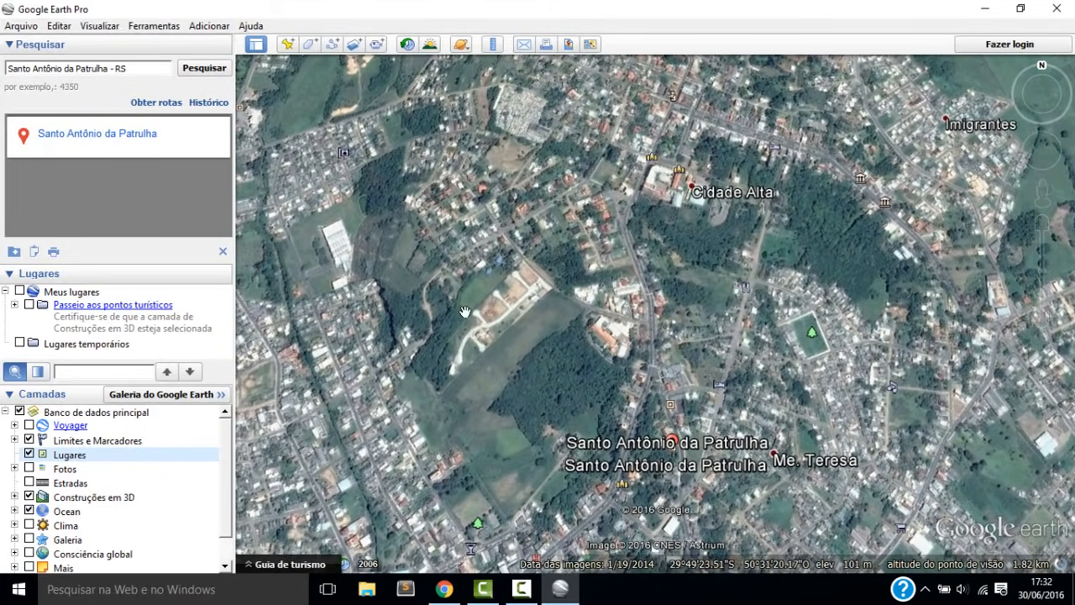
Search for "Polo Universitário Santo Antônio" using the suggested match, fly to it and view its buildings up close
left_click(141, 73)
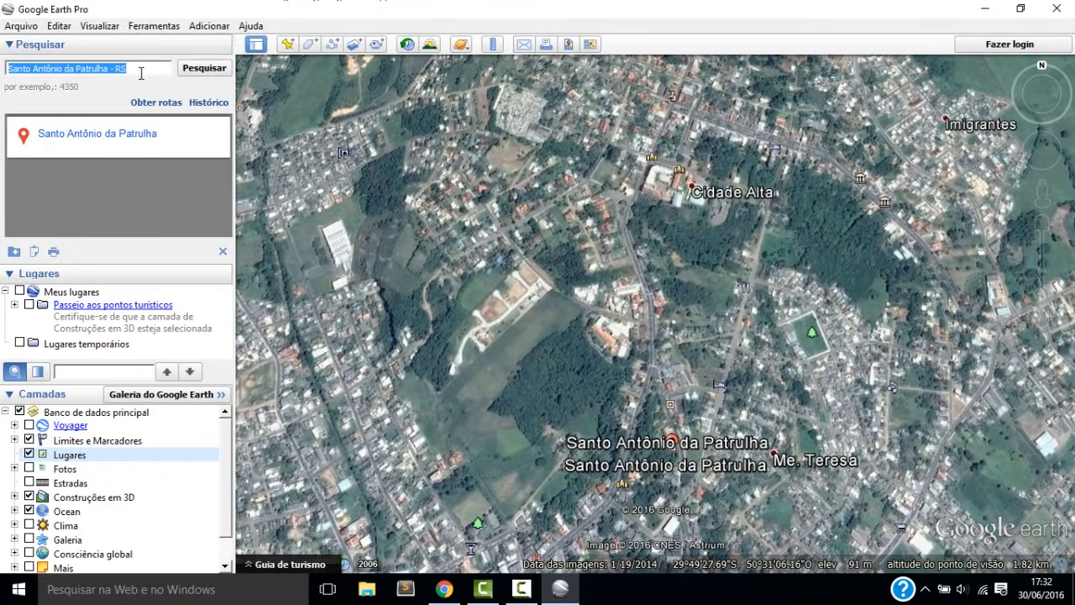
type("Polo")
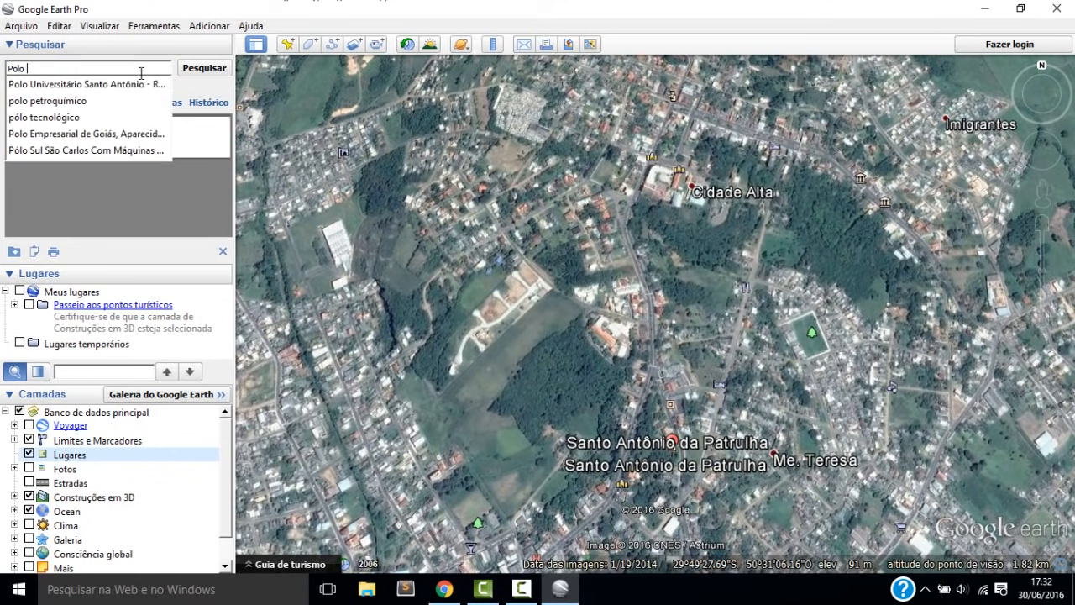
left_click(121, 85)
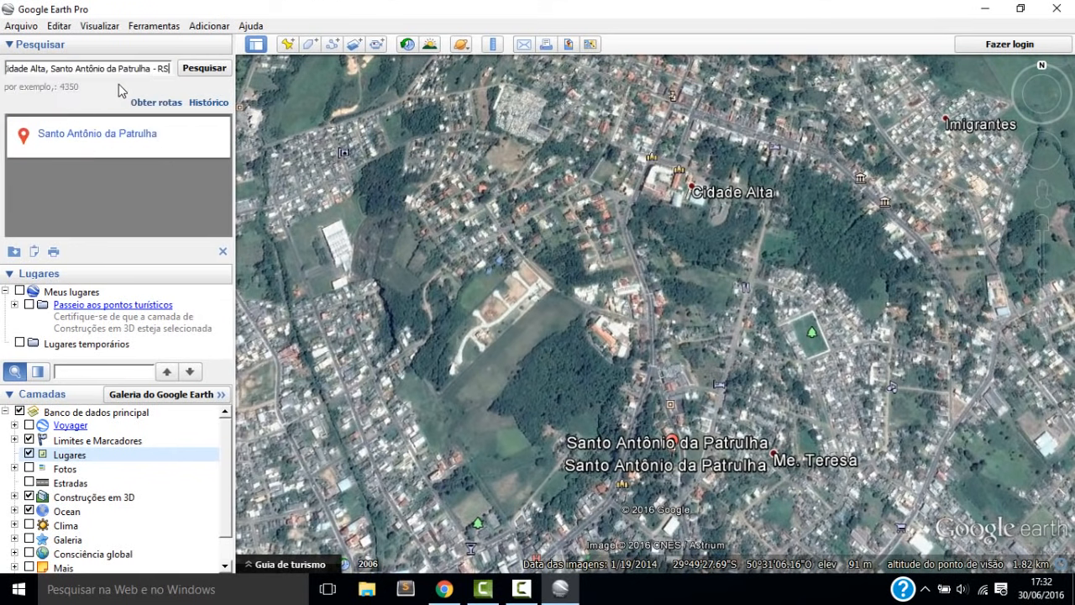
left_click(204, 71)
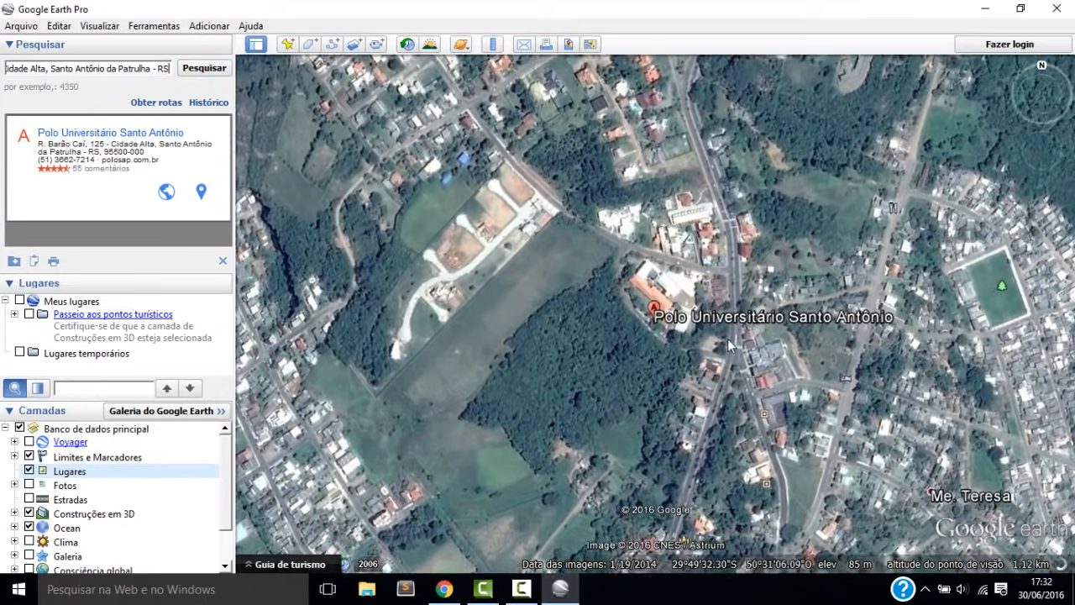
scroll(693, 302, "up", 3)
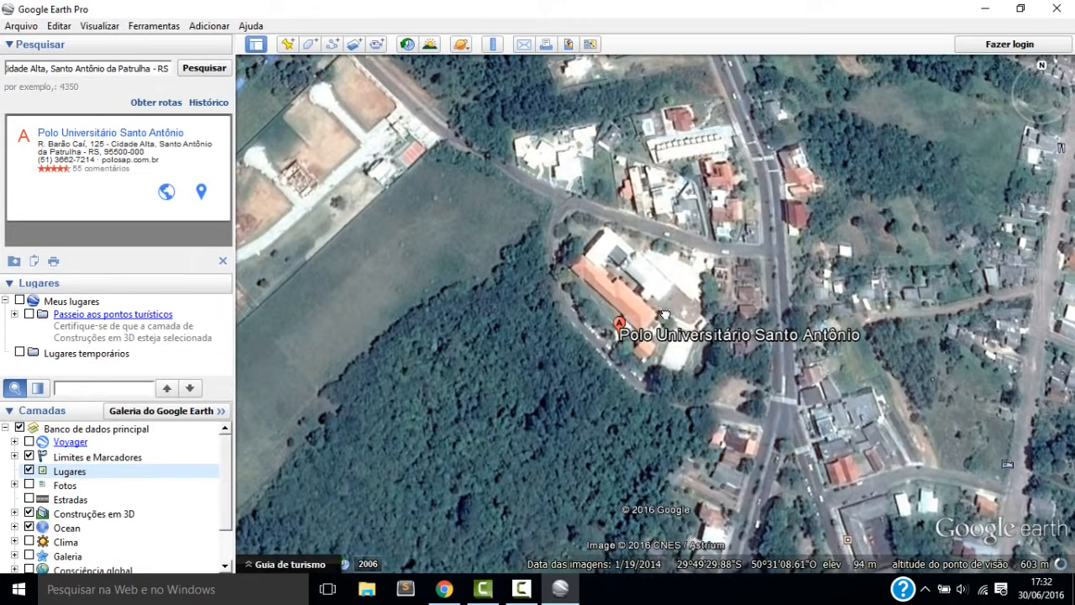
left_click_drag(679, 311, 623, 322)
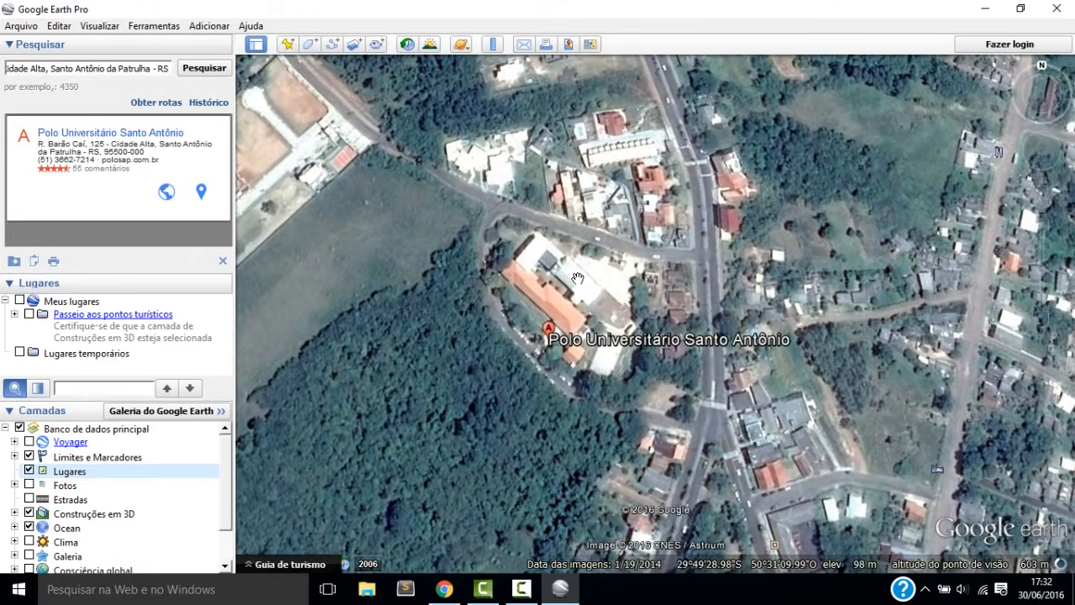
scroll(578, 277, "down", 3)
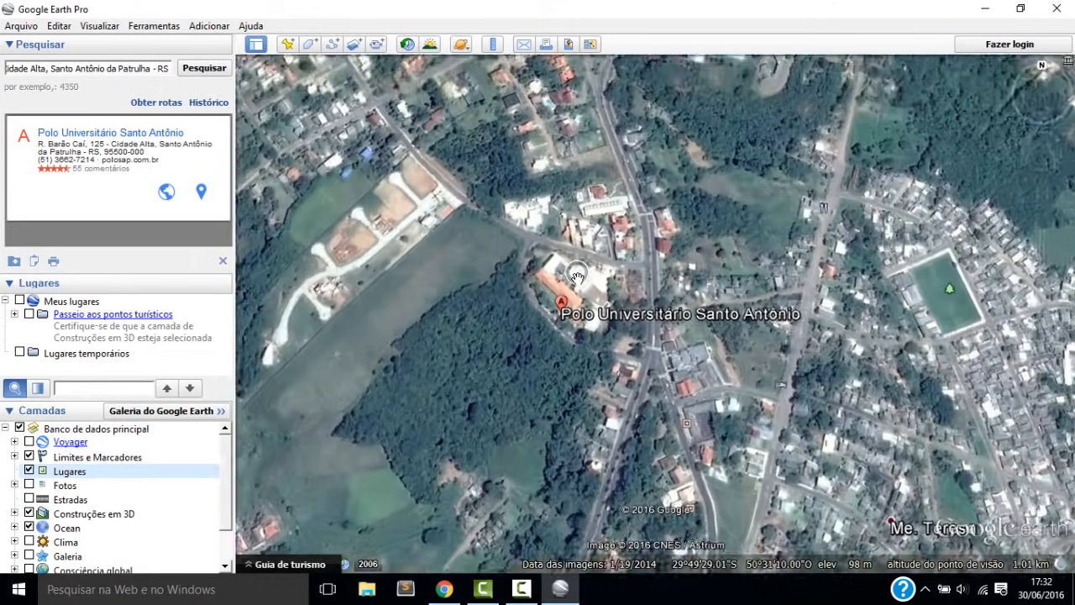
scroll(578, 278, "up", 2)
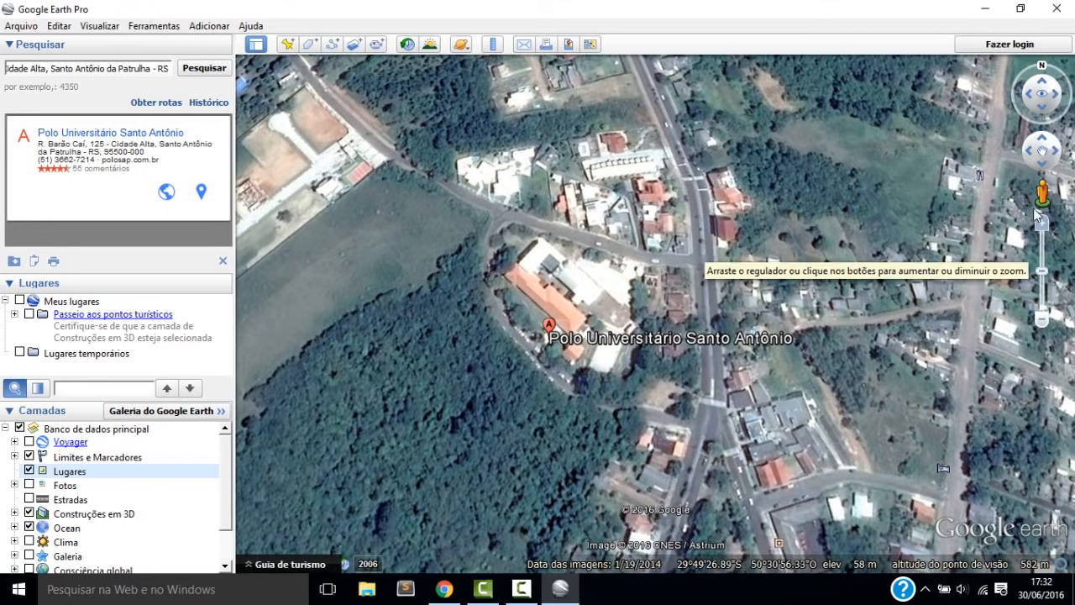
Examine the Polo Universitário Santo Antônio buildings and surrounding streets from different positions, angles and zoom levels
left_click_drag(1042, 275, 1047, 230)
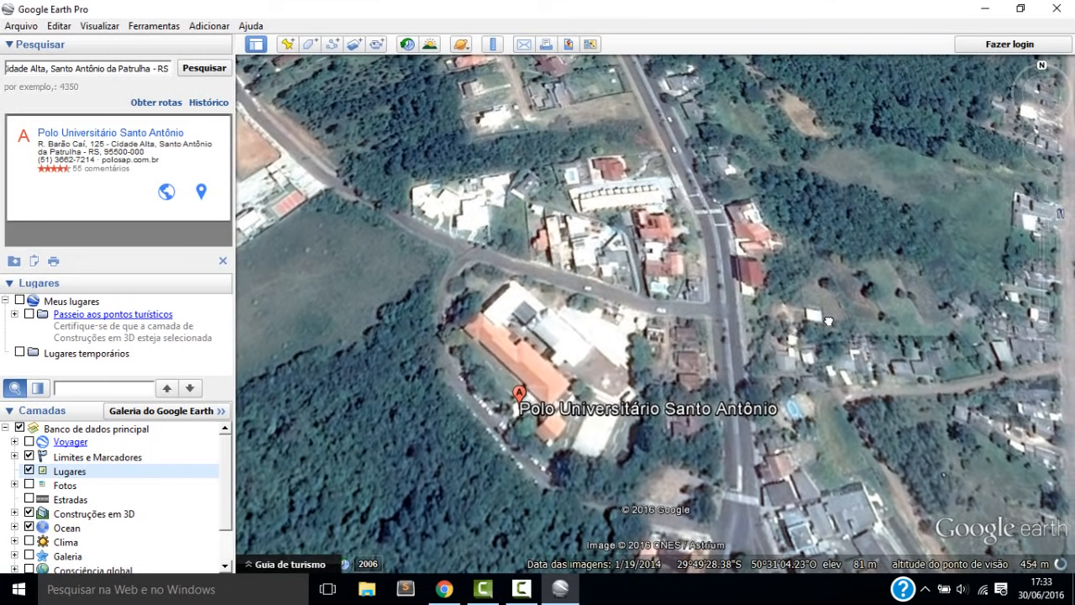
left_click_drag(828, 321, 873, 303)
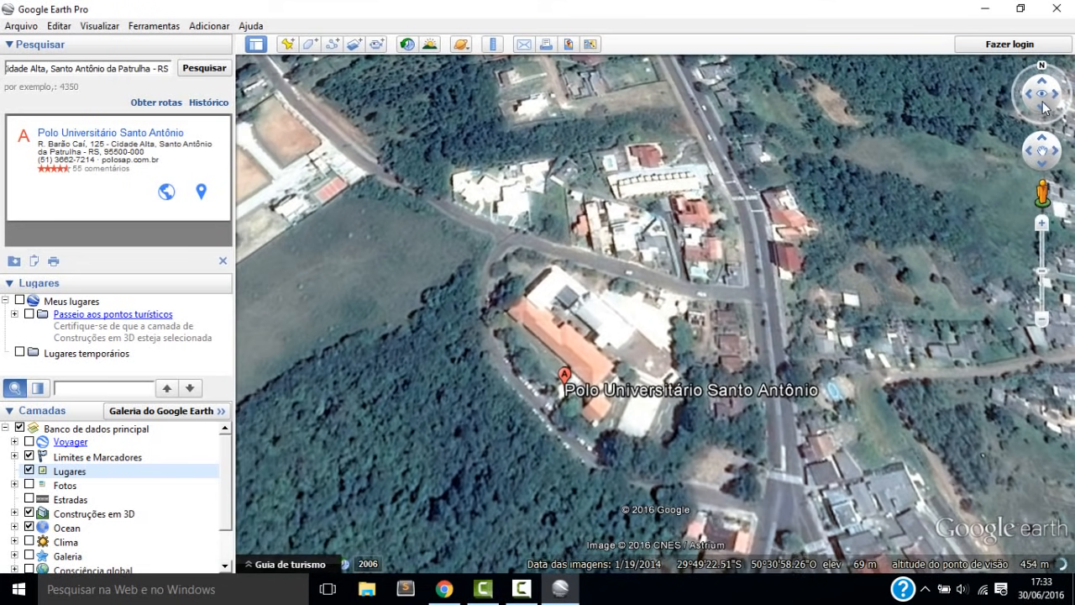
left_click_drag(1046, 170, 1059, 152)
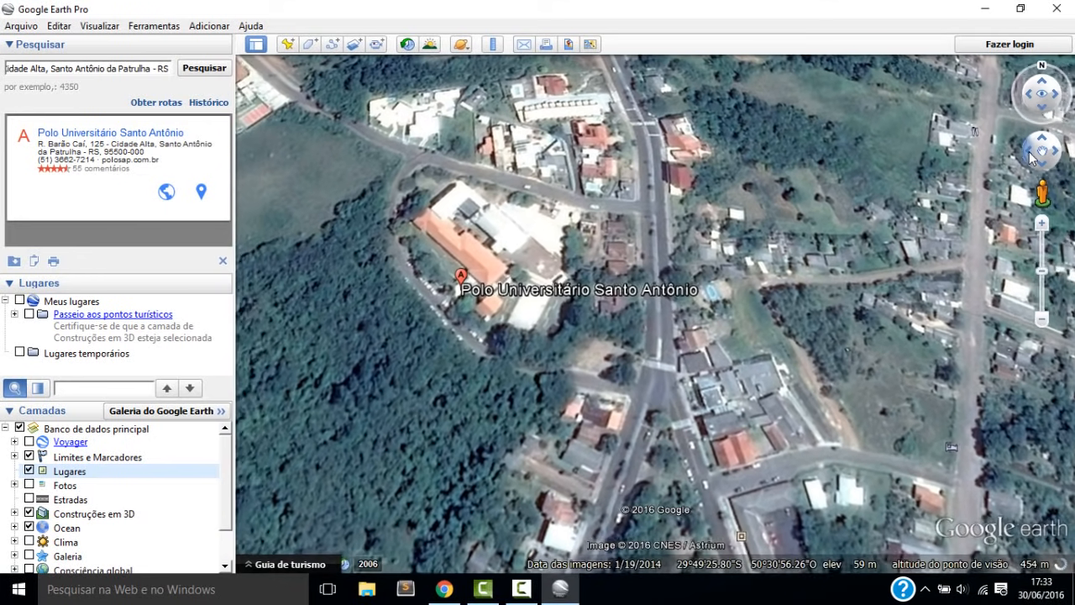
left_click(1031, 155)
left_click(1043, 139)
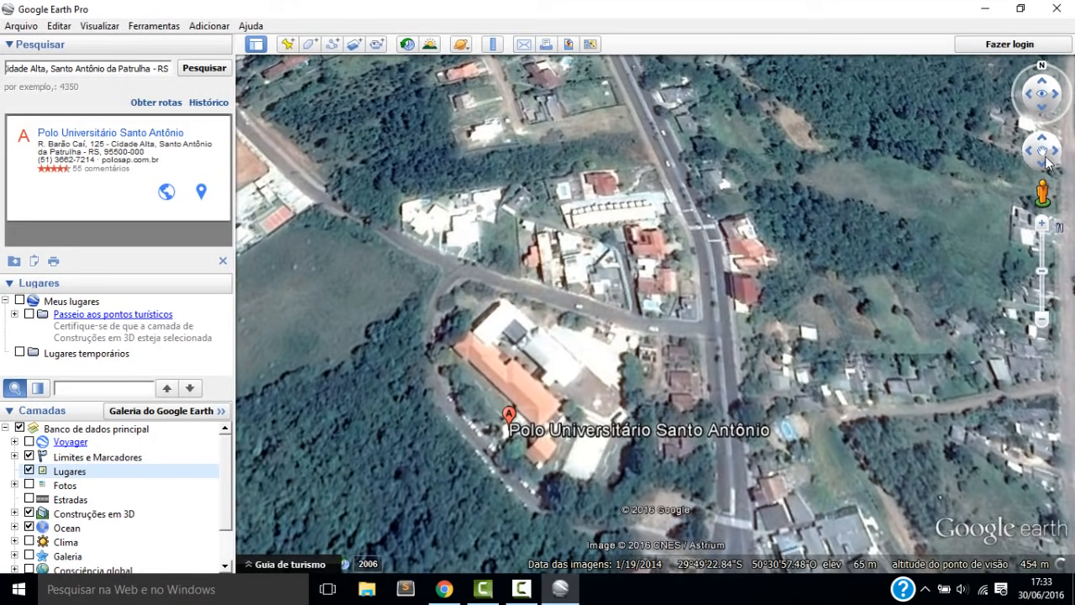
left_click_drag(1046, 170, 1046, 171)
left_click_drag(1046, 93, 1024, 97)
left_click_drag(696, 449, 739, 316)
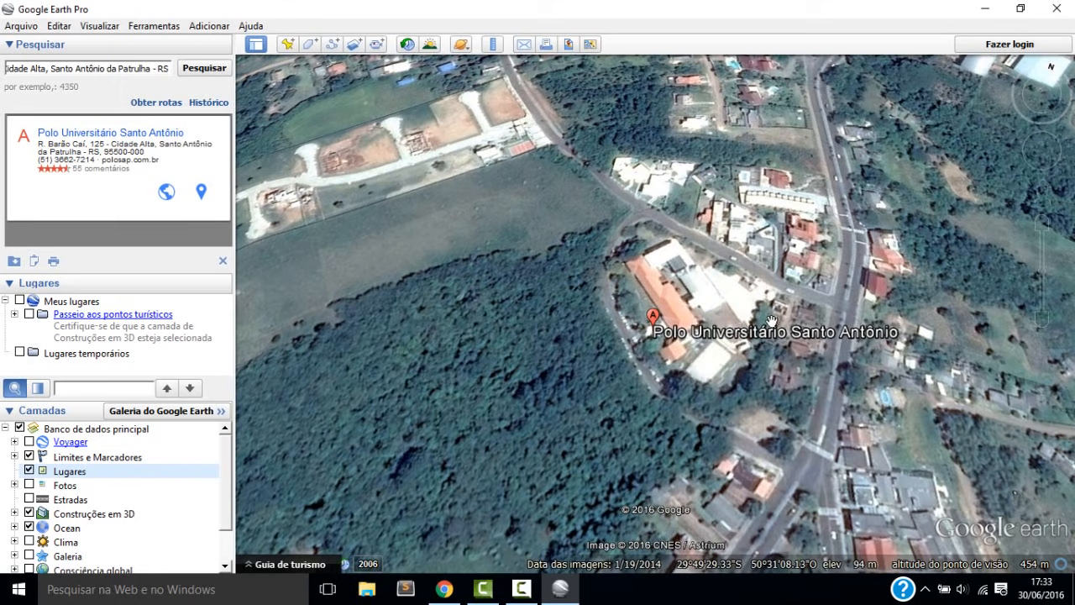
scroll(771, 321, "down", 2)
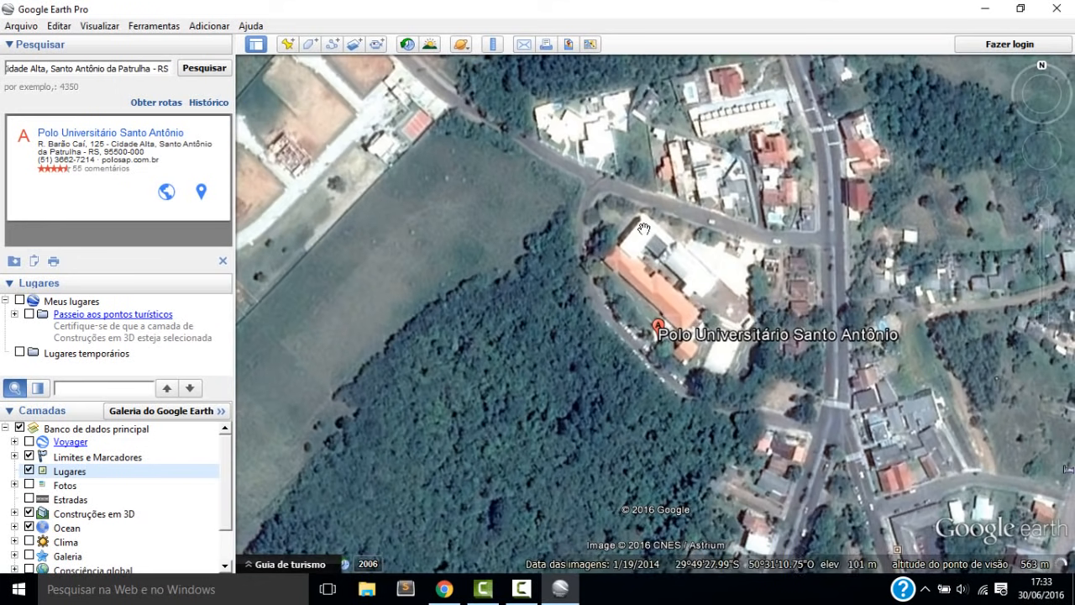
scroll(685, 332, "up", 2)
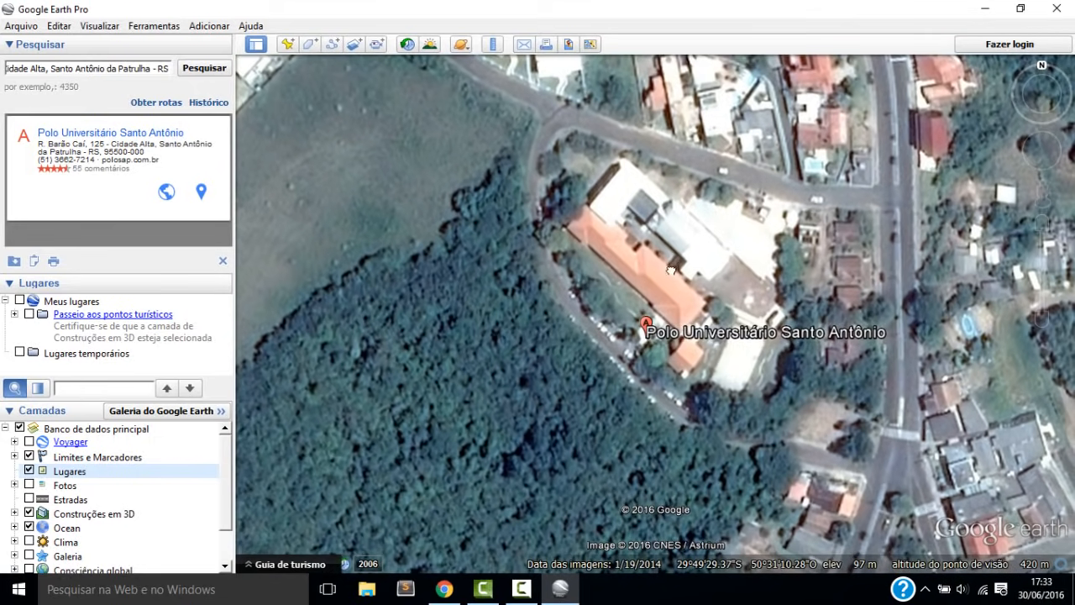
left_click_drag(628, 265, 602, 295)
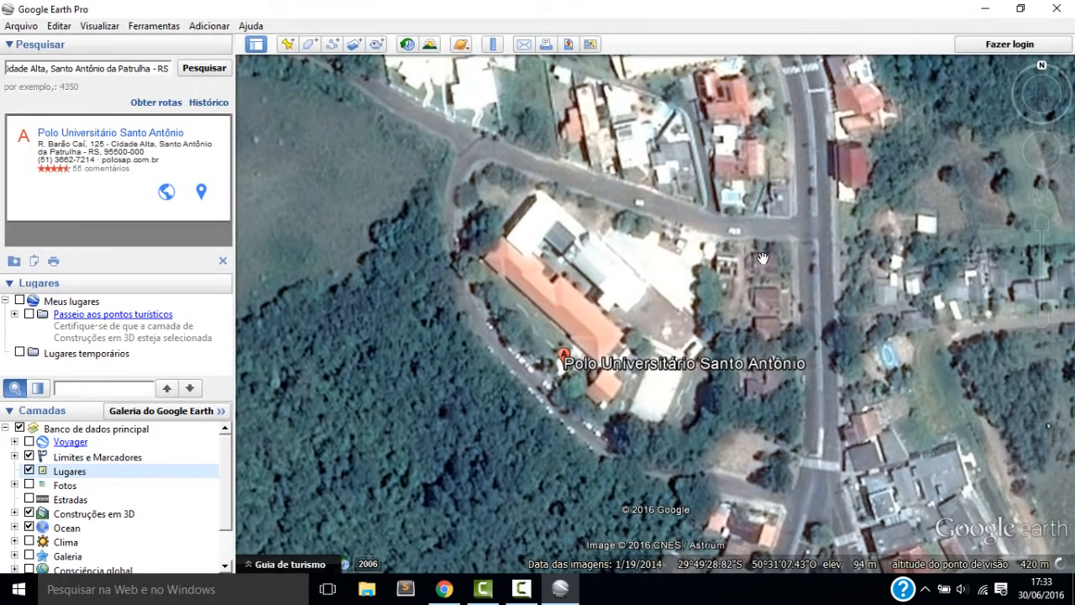
left_click_drag(616, 283, 703, 292)
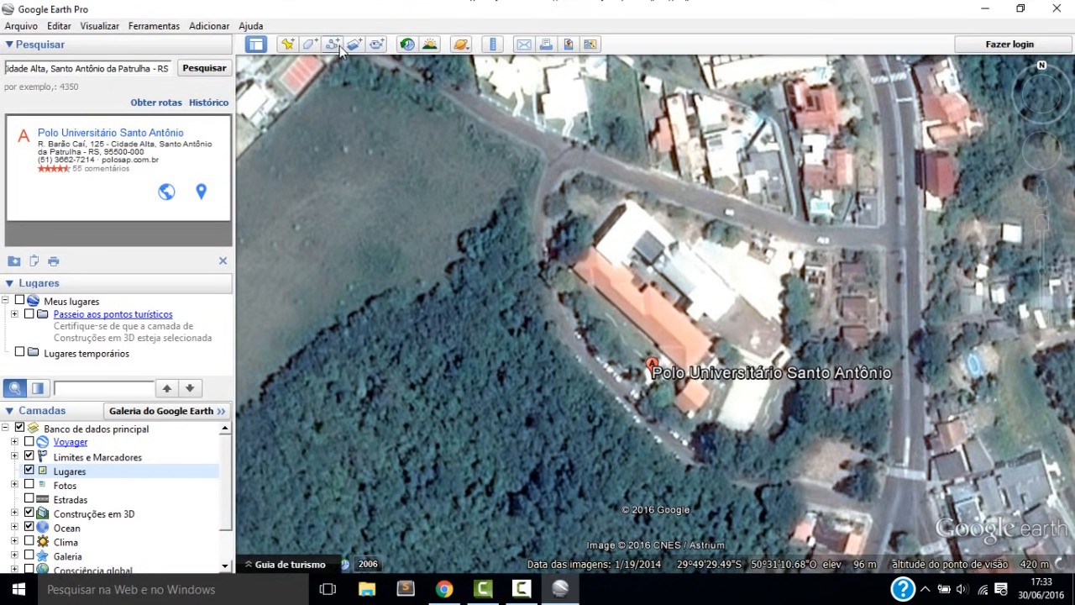
Add a new placemark and position it on the orange-roofed building of Polo Universitário Santo Antônio
left_click(288, 45)
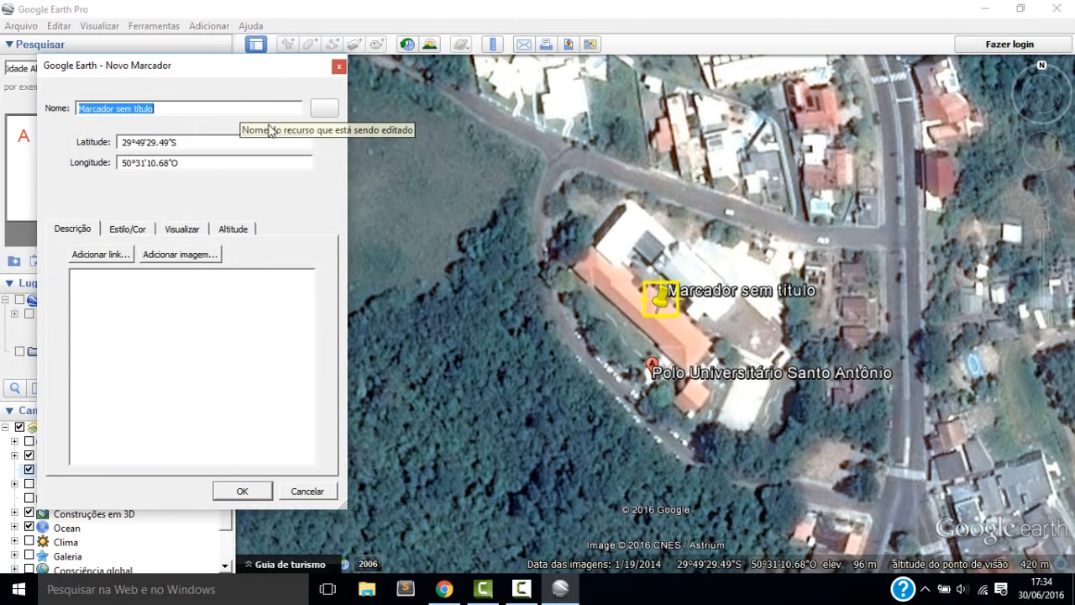
left_click(668, 304)
mouse_move(668, 304)
left_mouse_down()
mouse_move(651, 295)
mouse_move(732, 246)
mouse_move(588, 302)
mouse_move(762, 301)
mouse_move(659, 291)
mouse_move(666, 300)
left_mouse_up()
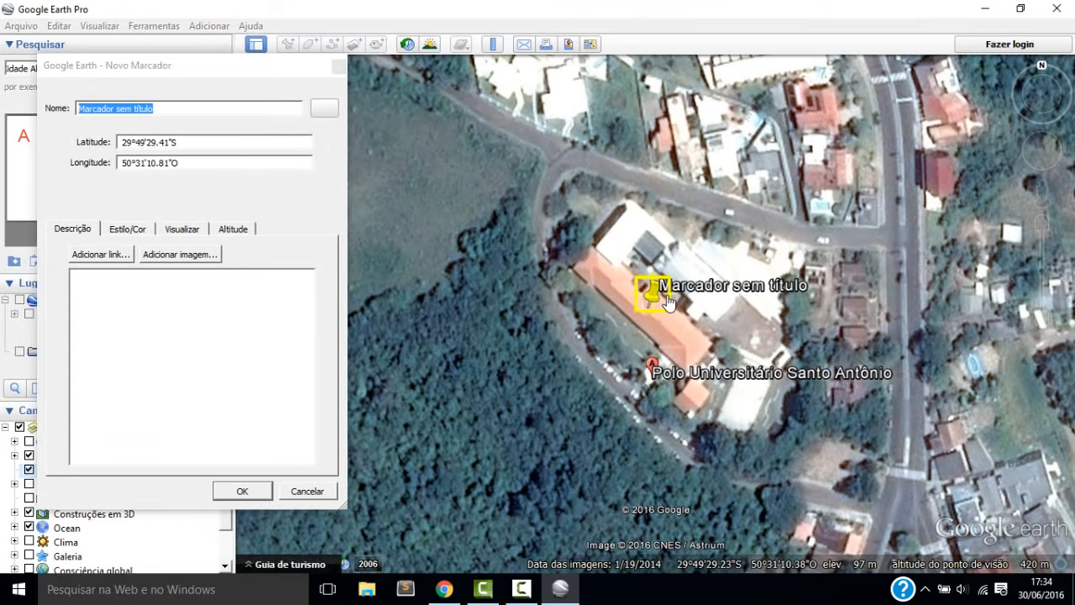
left_click_drag(653, 296, 651, 320)
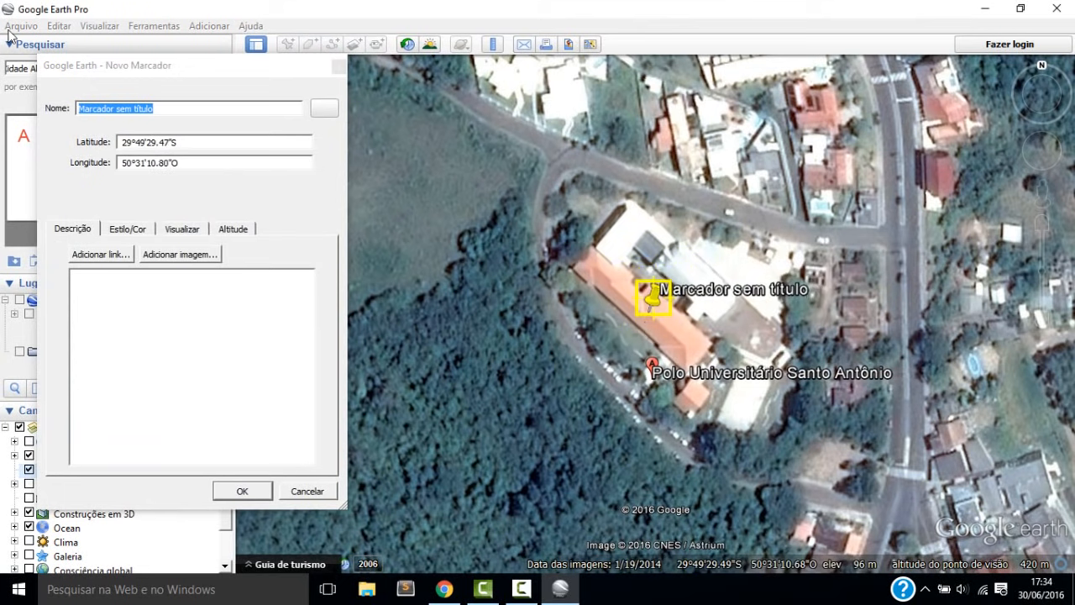
Name the placemark "Polo Santo Antonio" and enter "Polo Universitário" as its description
left_click(217, 111)
left_click_drag(187, 108, 74, 115)
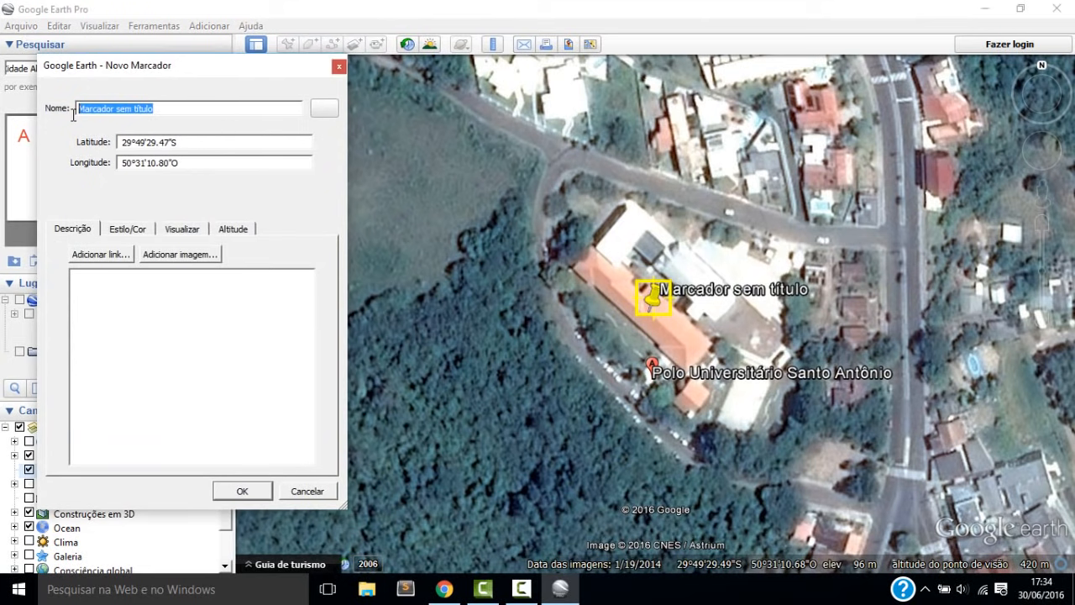
type("Po")
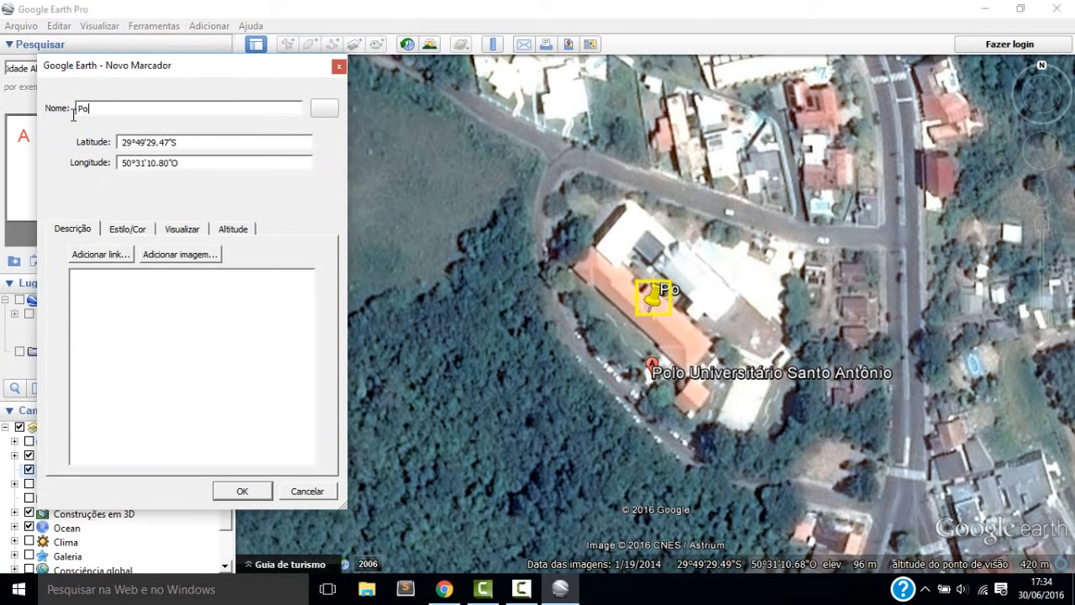
type("lo Santo A")
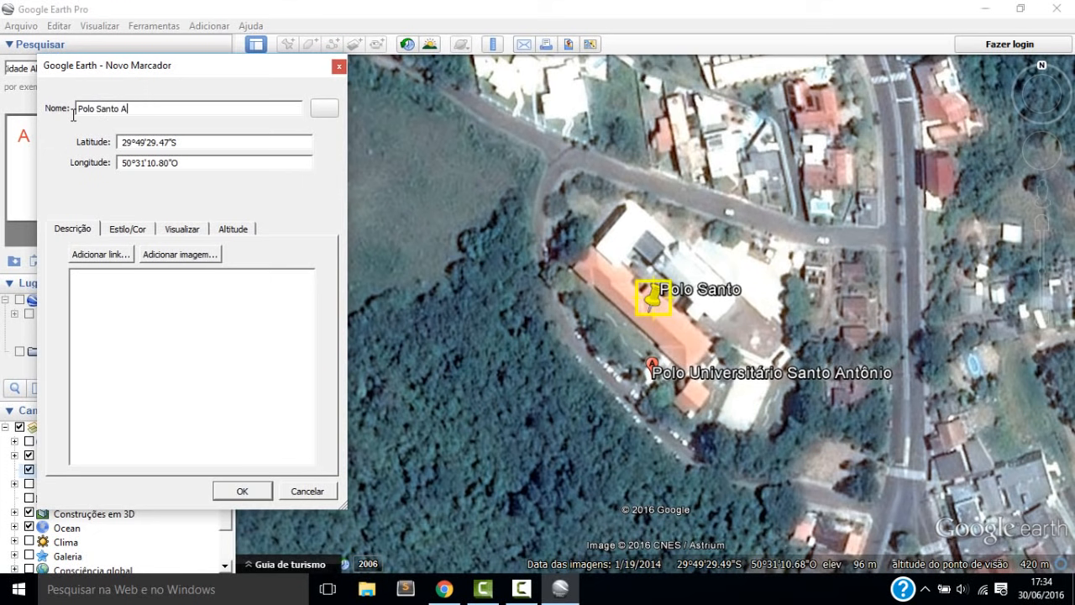
type("ntobio")
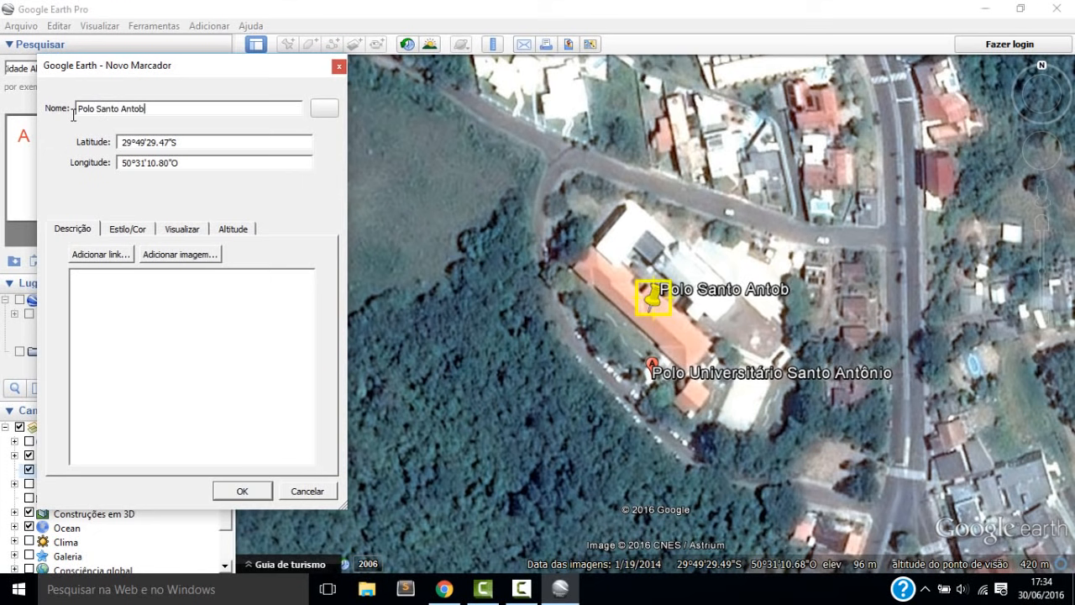
key("BackSpace")
type("nio")
left_click(201, 357)
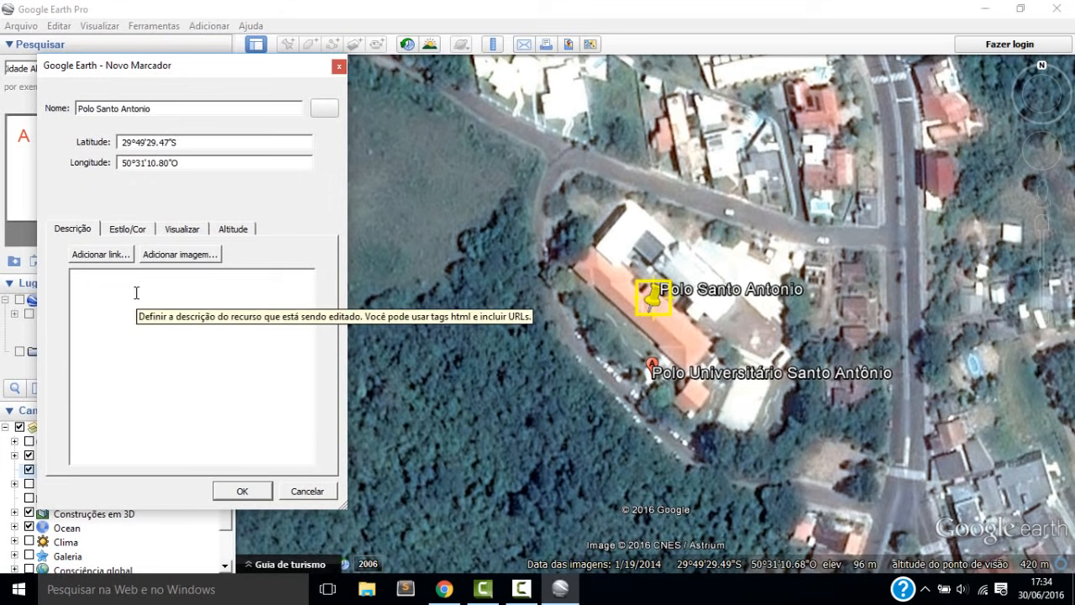
type("Polo Universitário")
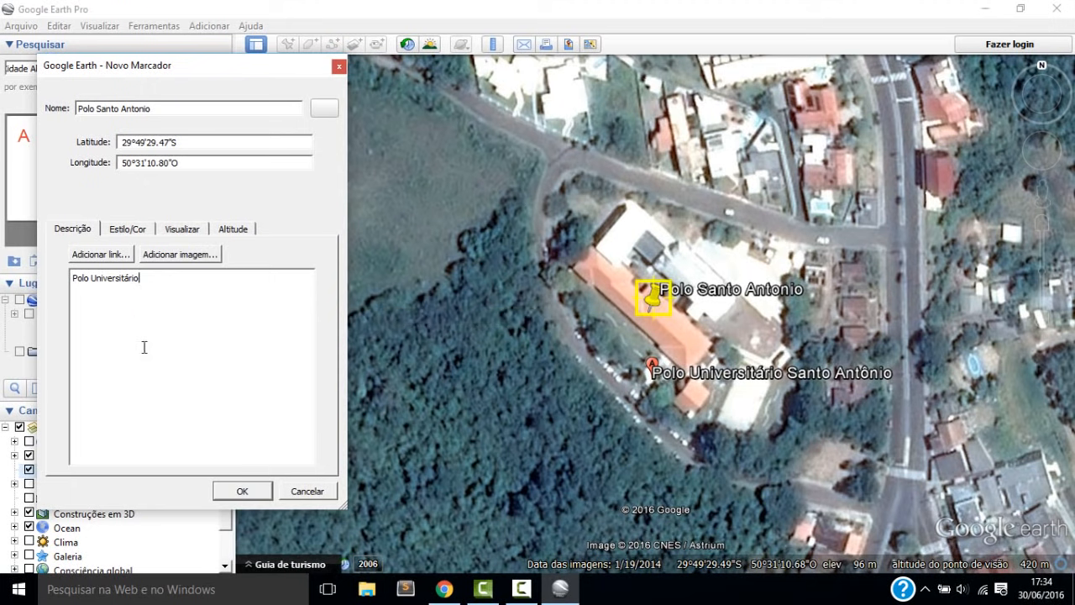
Give the placemark the blue marker icon with a square in it and save the new placemark
left_click(321, 109)
left_click(489, 15)
left_click(324, 110)
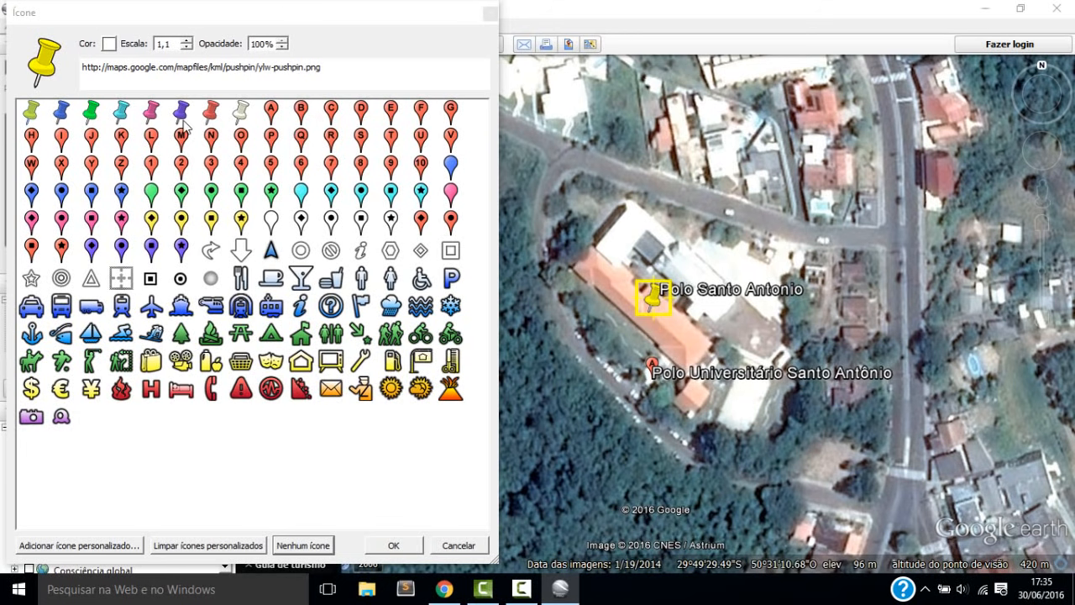
left_click(151, 114)
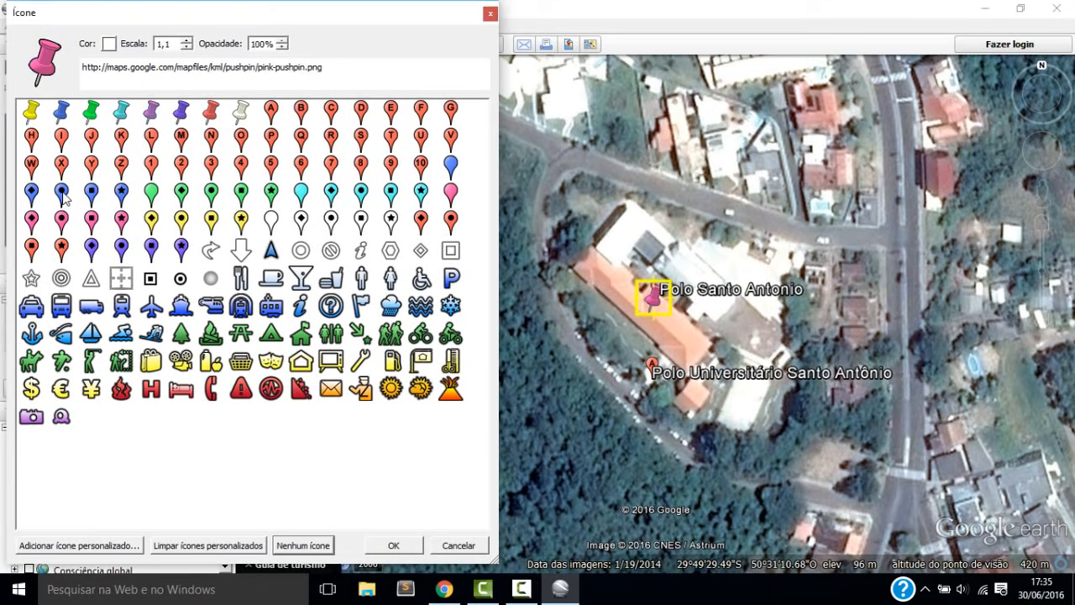
left_click(92, 194)
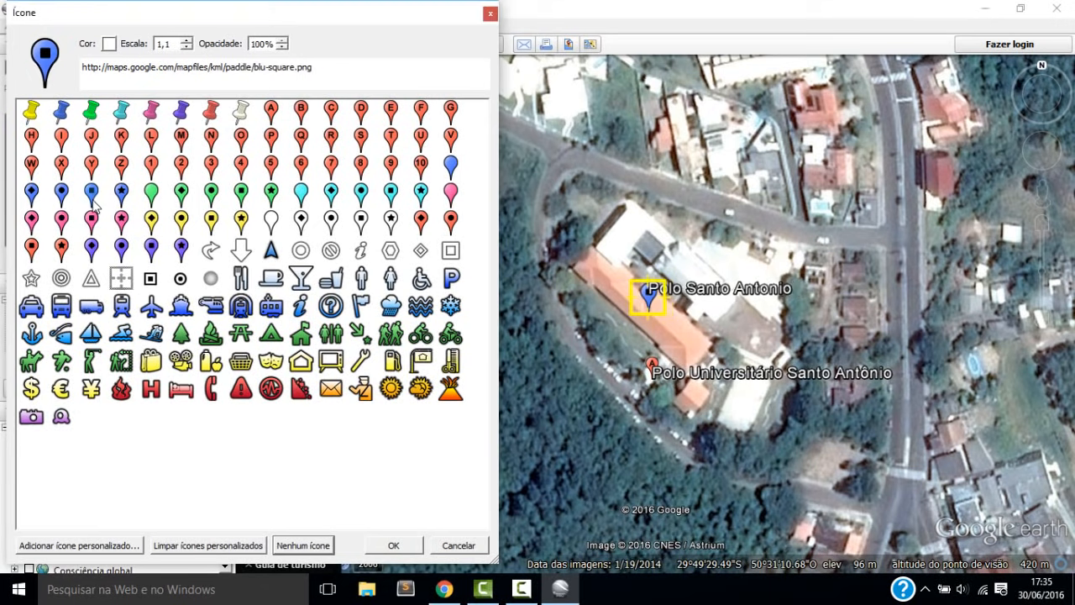
left_click(388, 545)
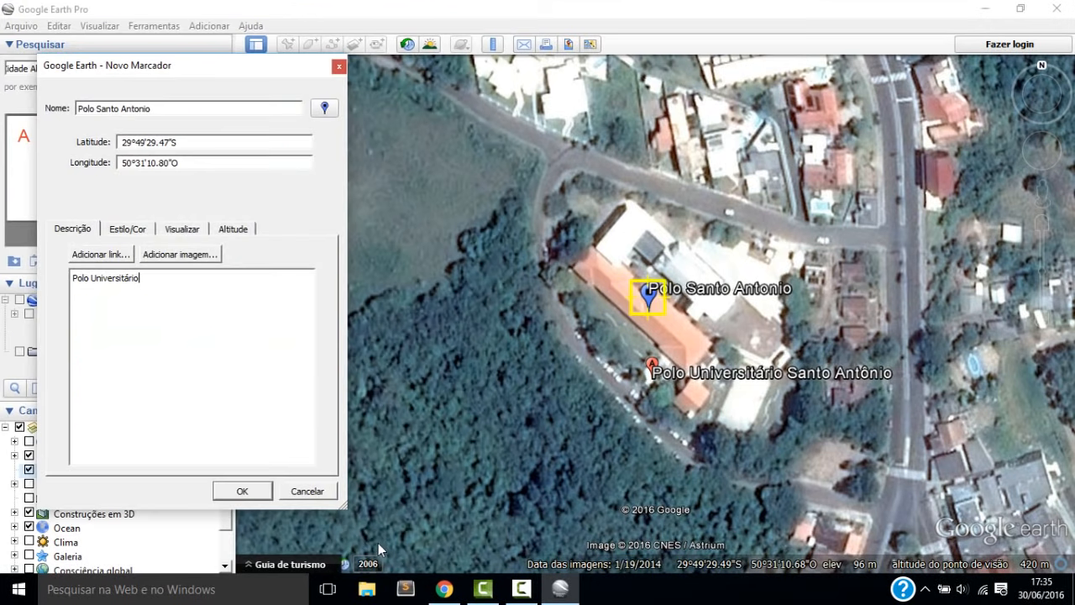
left_click(243, 492)
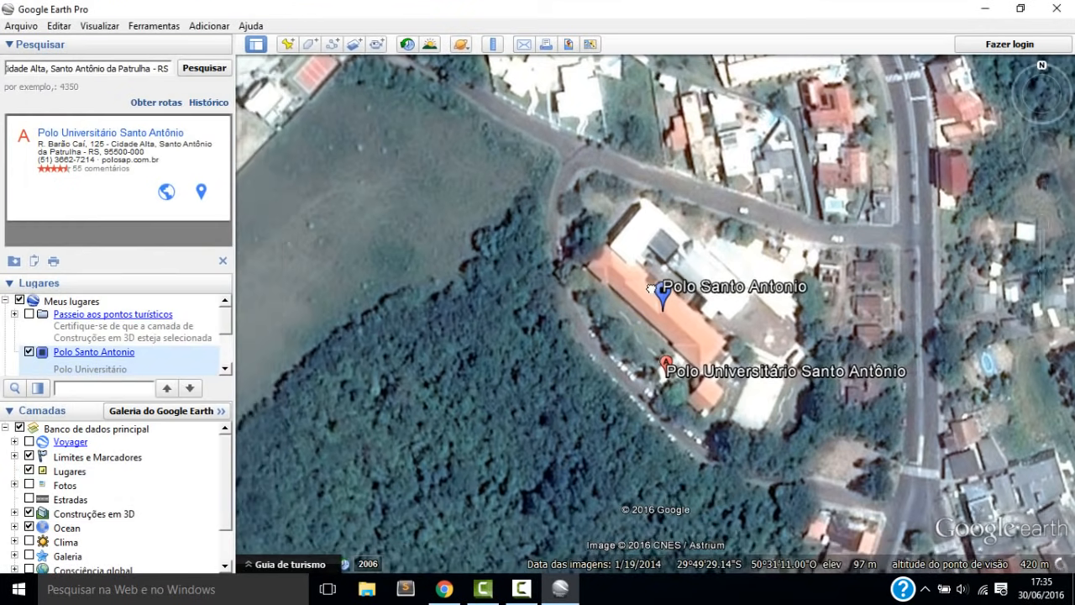
Select the Polo Santo Antonio placemark among the saved places and enlarge the places list to show it in full
left_click_drag(651, 289, 624, 291)
left_click_drag(690, 328, 634, 309)
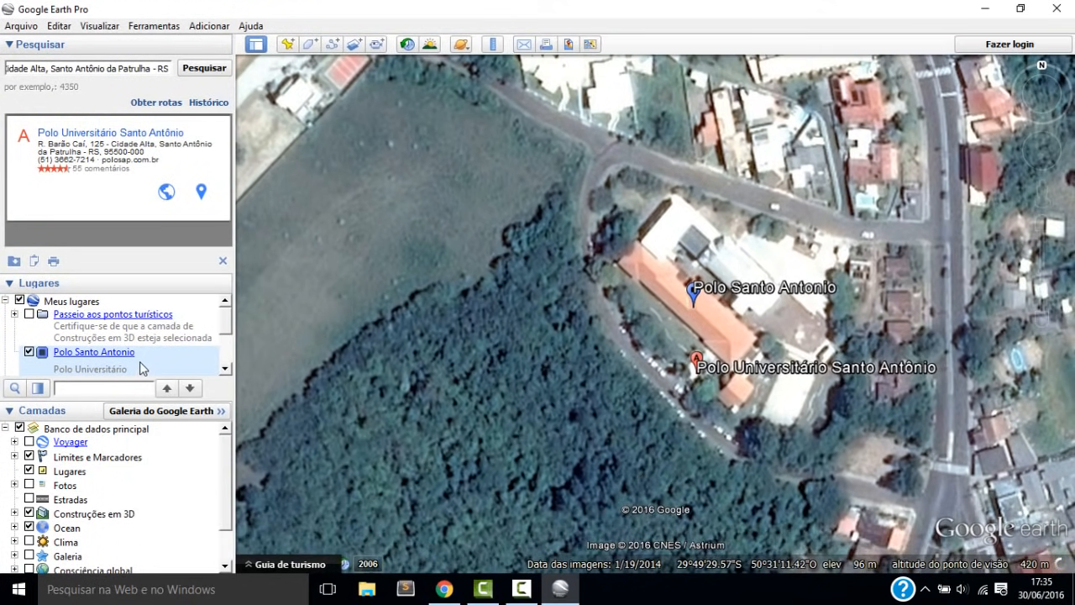
right_click(141, 368)
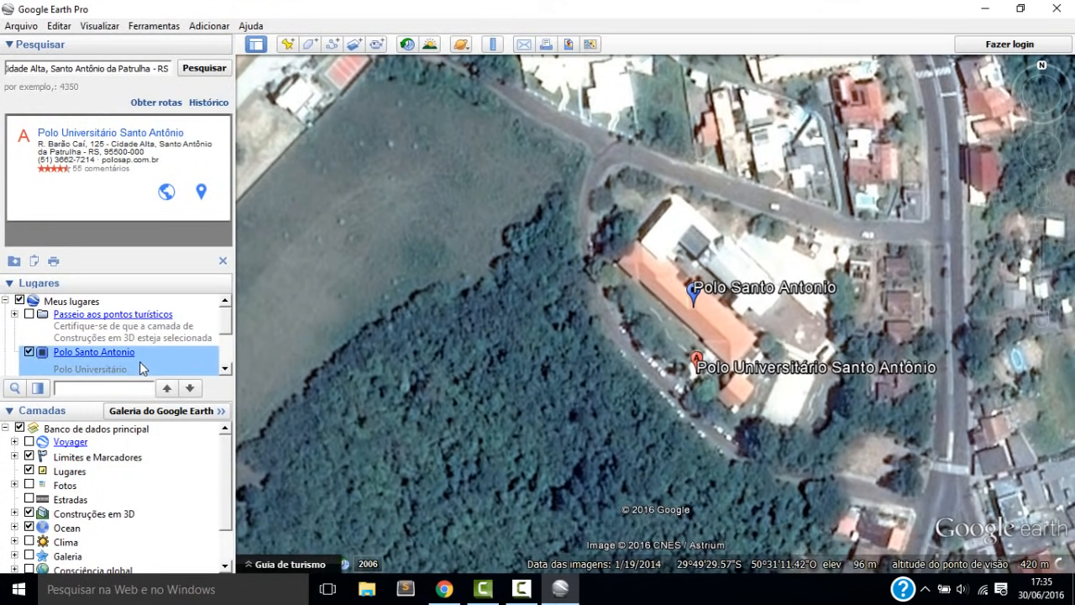
left_click(88, 357)
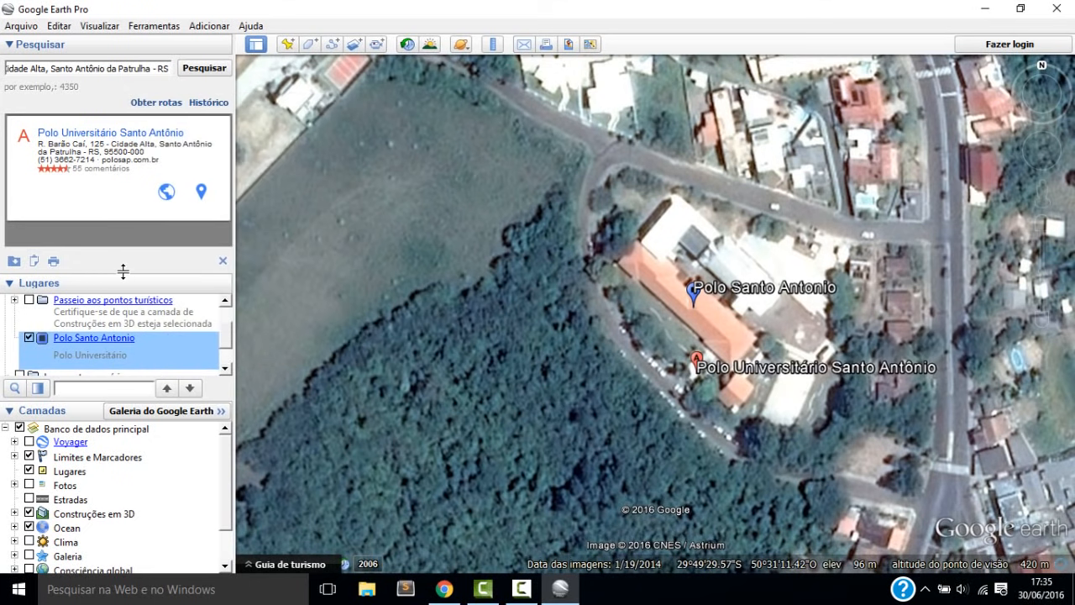
left_click_drag(123, 270, 130, 194)
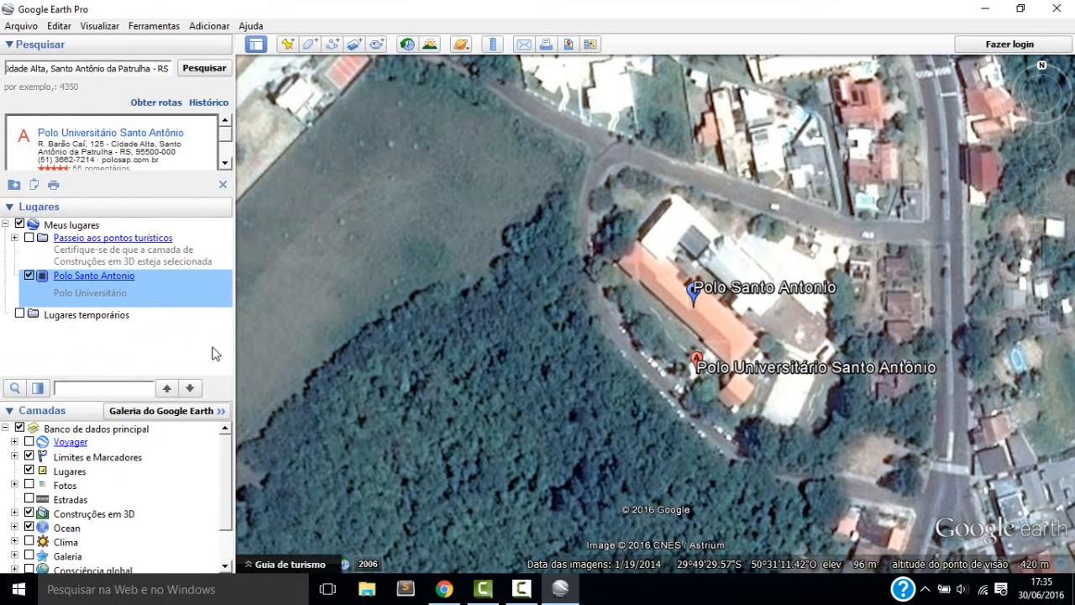
Hide the Polo Santo Antonio placemark on the map and show it again
left_click_drag(91, 292, 102, 349)
left_click(30, 276)
left_click(30, 275)
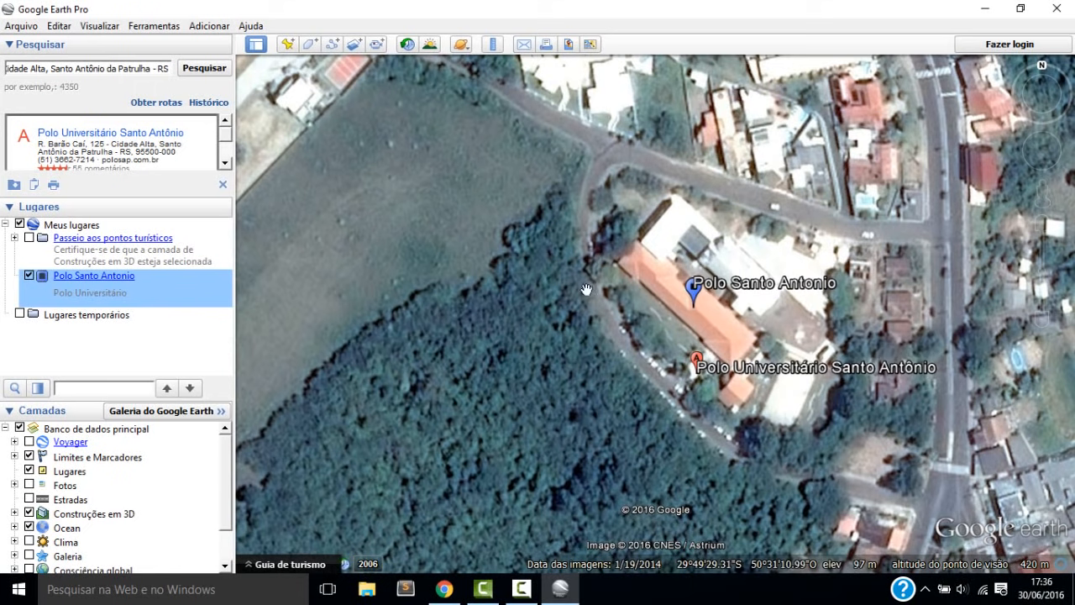
Edit the Polo Santo Antonio placemark's properties, shift its marker slightly on the orange roof and save the change
right_click(183, 284)
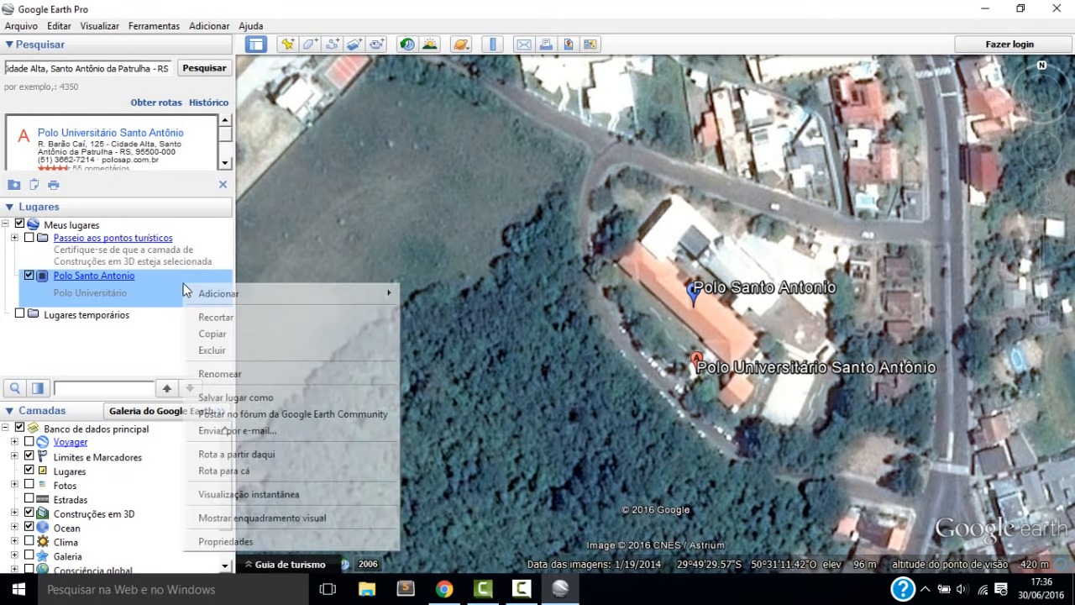
left_click(302, 542)
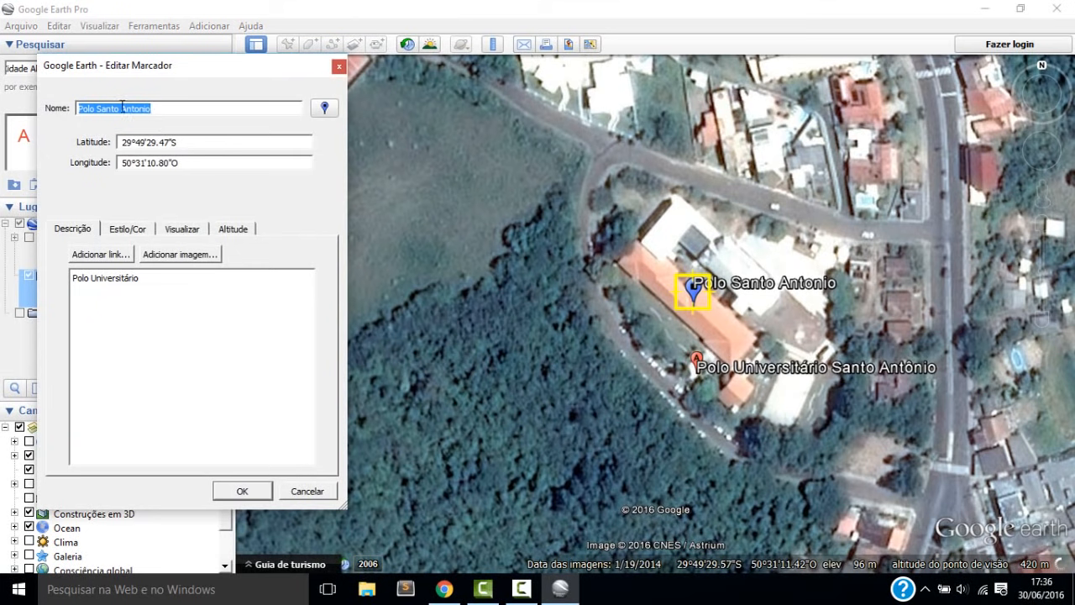
left_click(692, 288)
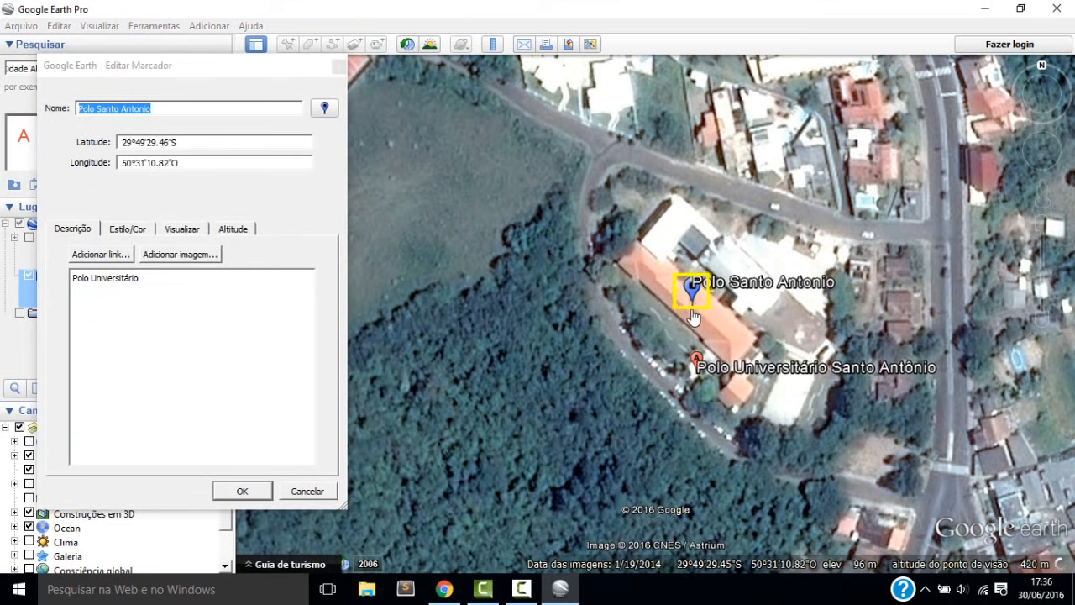
left_click(241, 491)
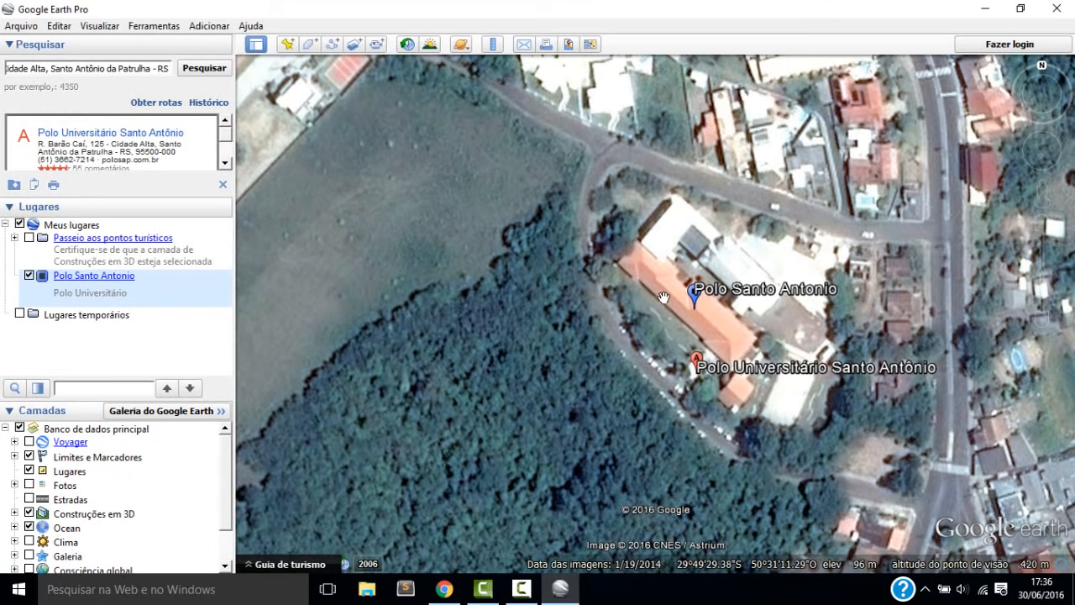
Add a new placemark and position it on the orange-roofed house beside the road east of Polo Santo Antonio
left_click_drag(872, 450, 620, 361)
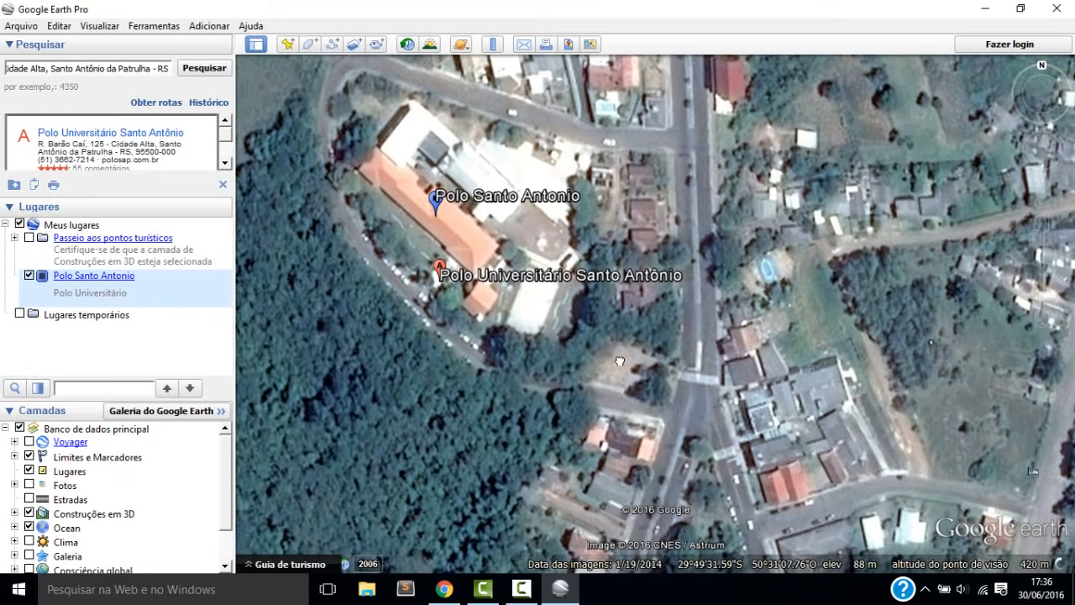
scroll(620, 361, "down", 3)
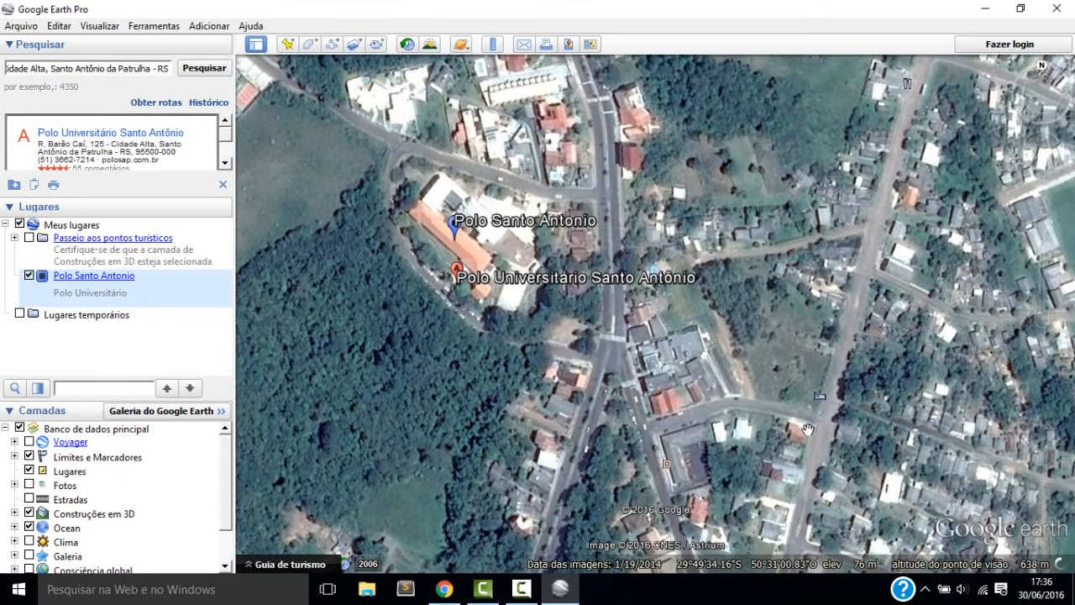
mouse_move(808, 431)
left_mouse_down()
mouse_move(725, 380)
mouse_move(792, 417)
left_mouse_up()
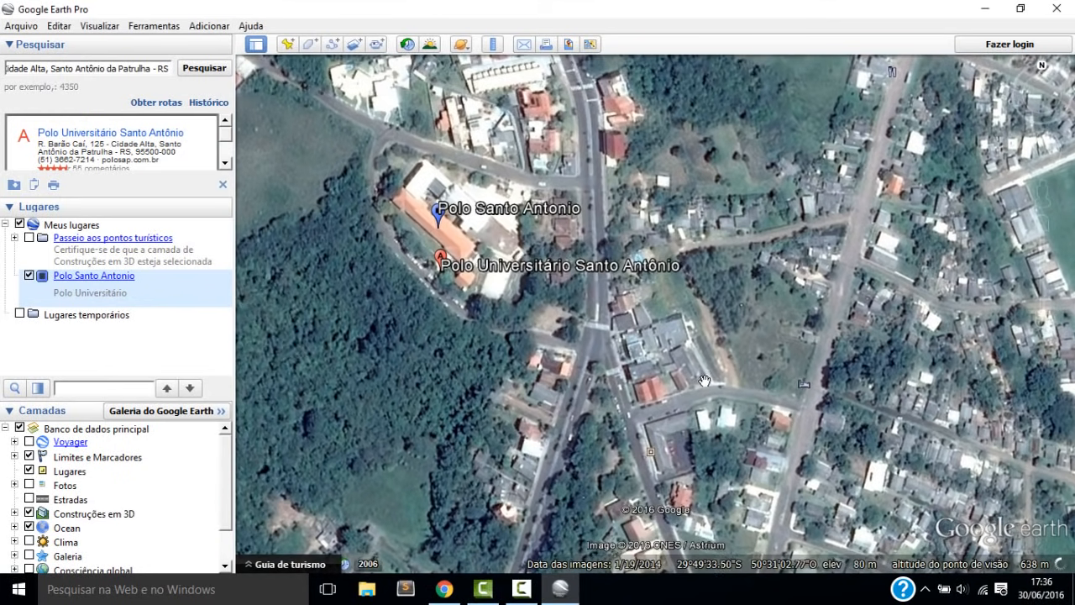
left_click_drag(663, 324, 691, 361)
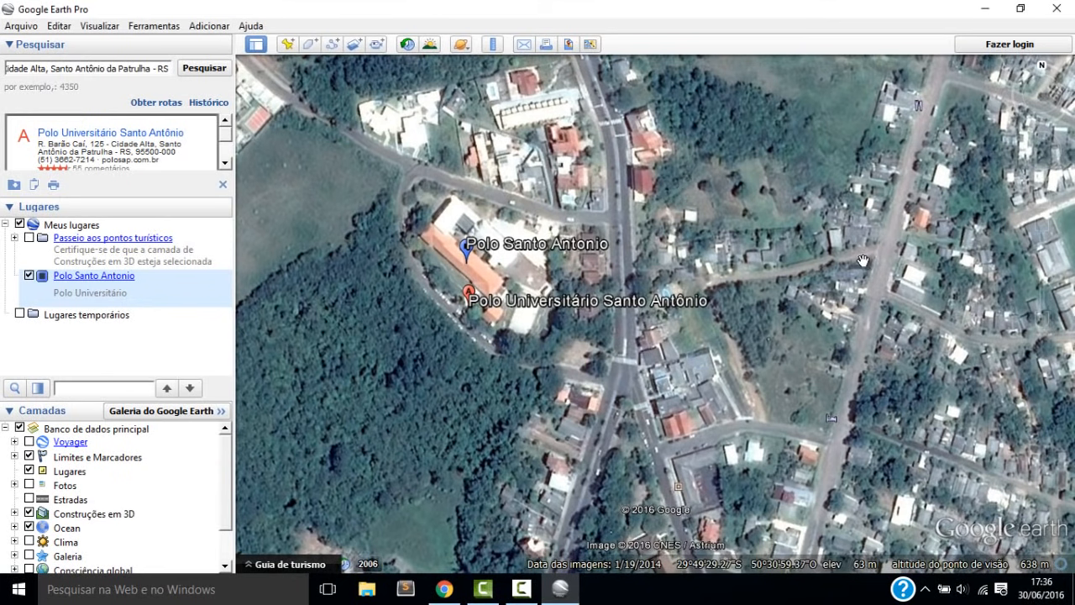
left_click_drag(862, 261, 747, 352)
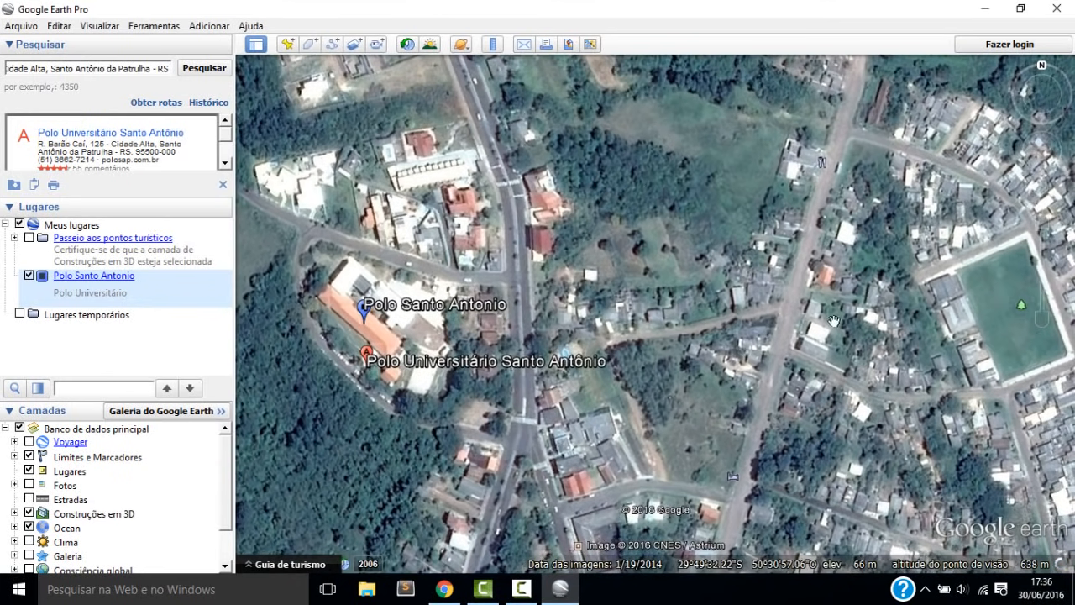
scroll(828, 280, "up", 3)
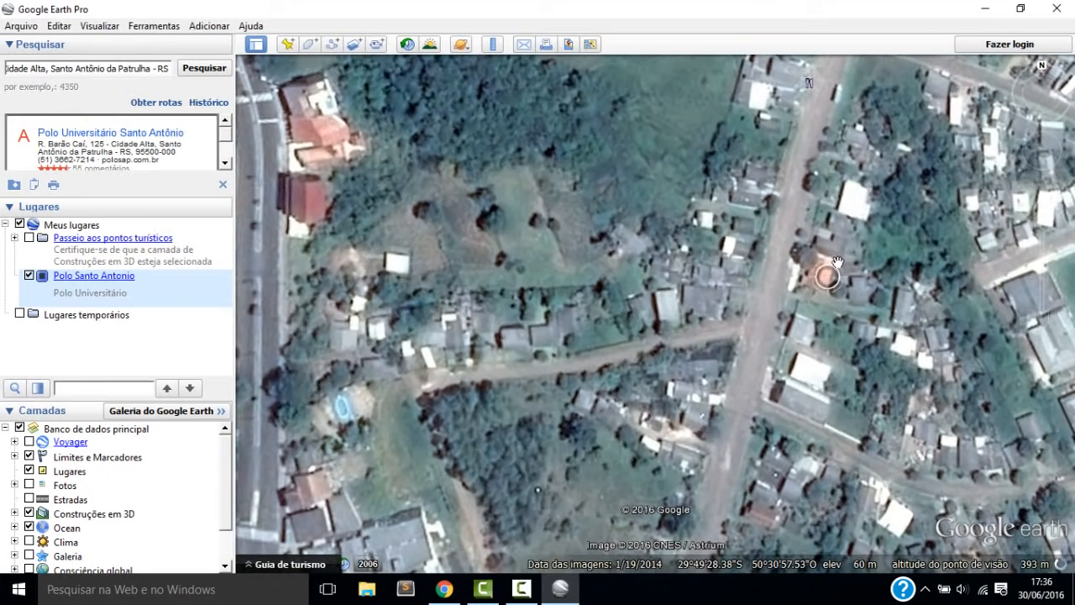
left_click_drag(816, 276, 789, 367)
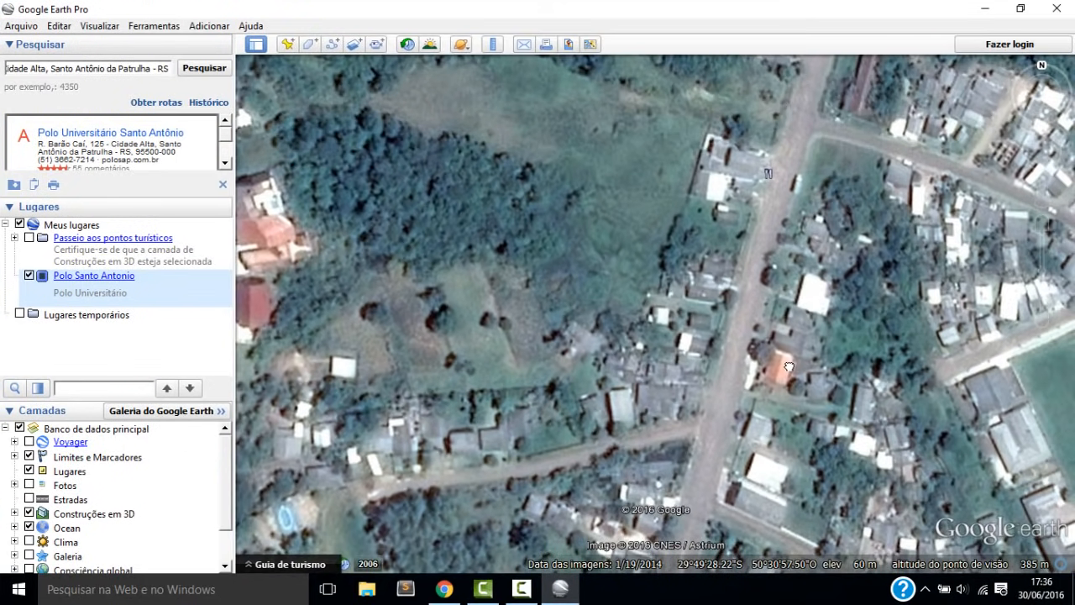
scroll(790, 367, "up", 2)
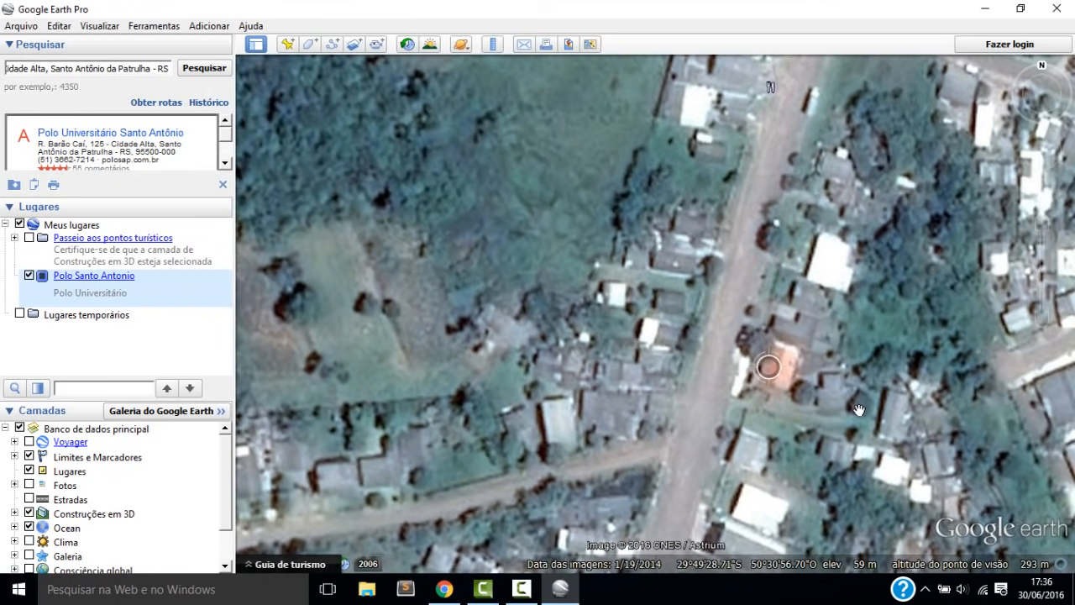
left_click_drag(336, 91, 322, 91)
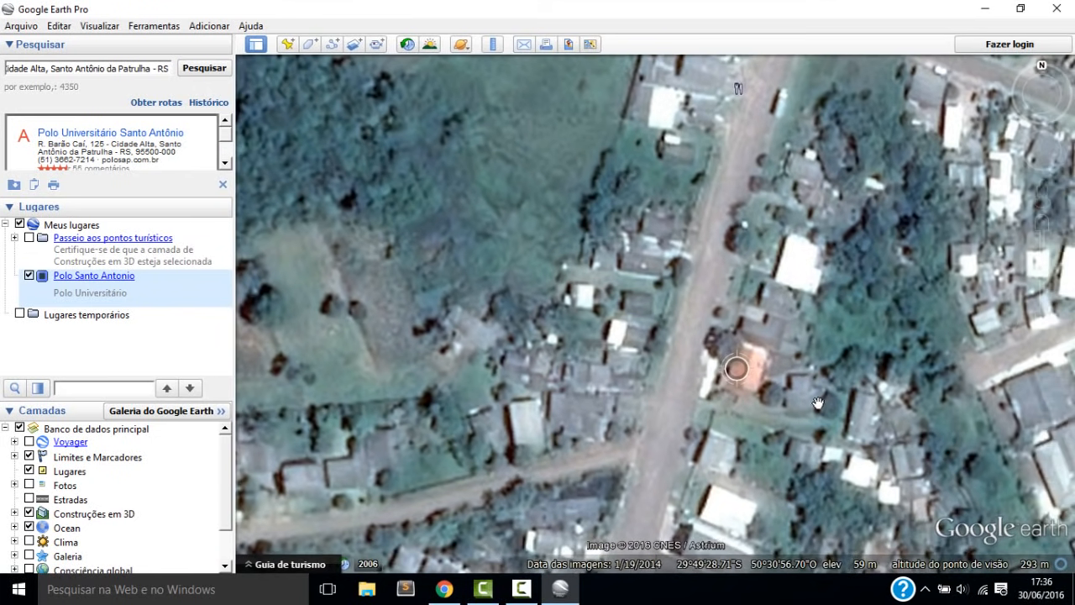
left_click(289, 47)
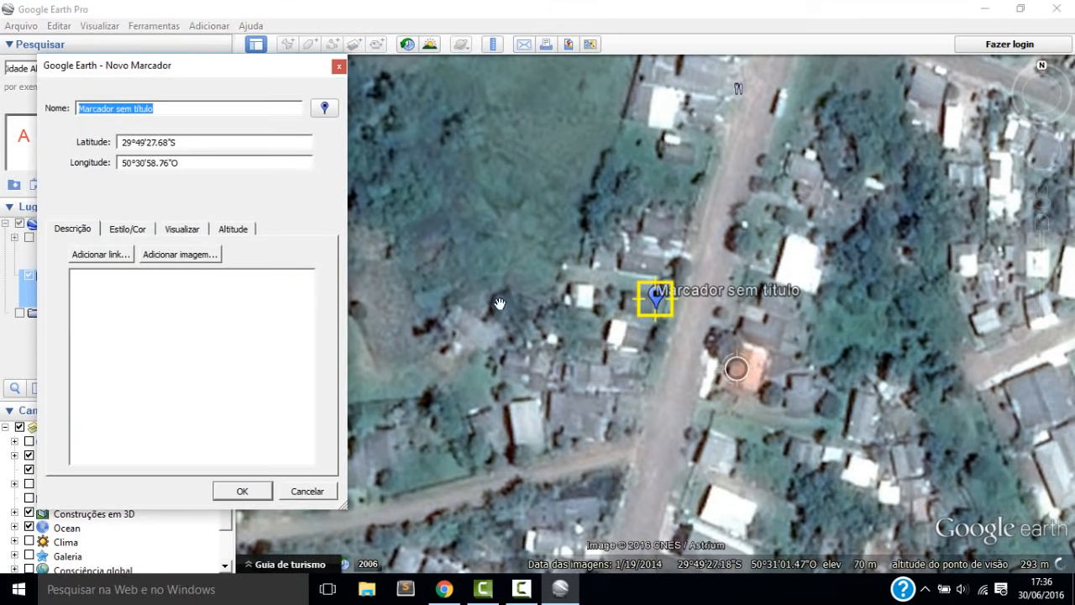
left_click_drag(656, 306, 751, 389)
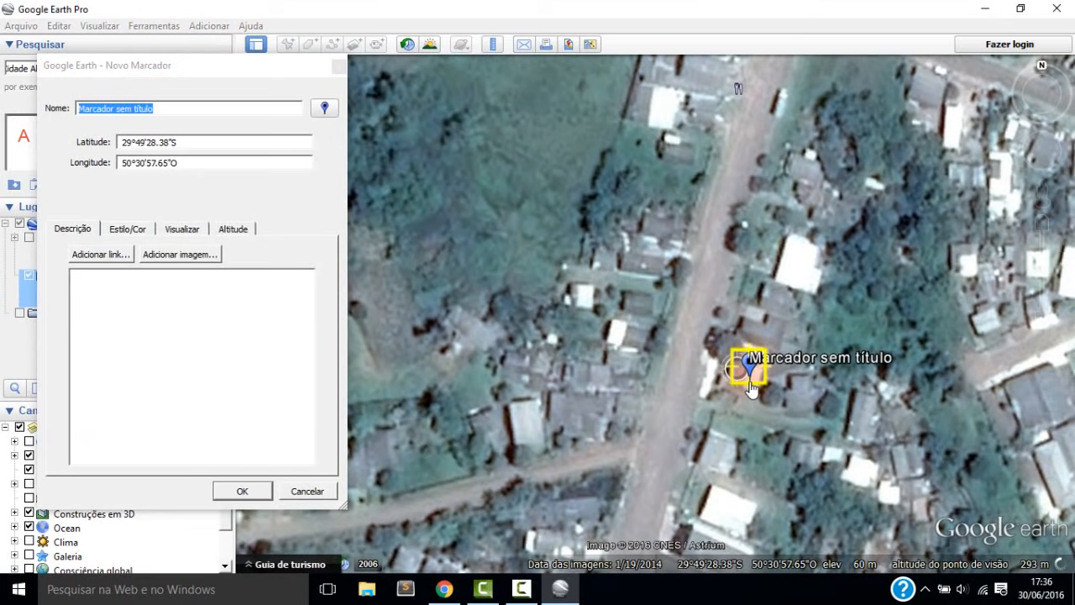
Give the new placemark the green marker icon with a square in it
left_click(324, 108)
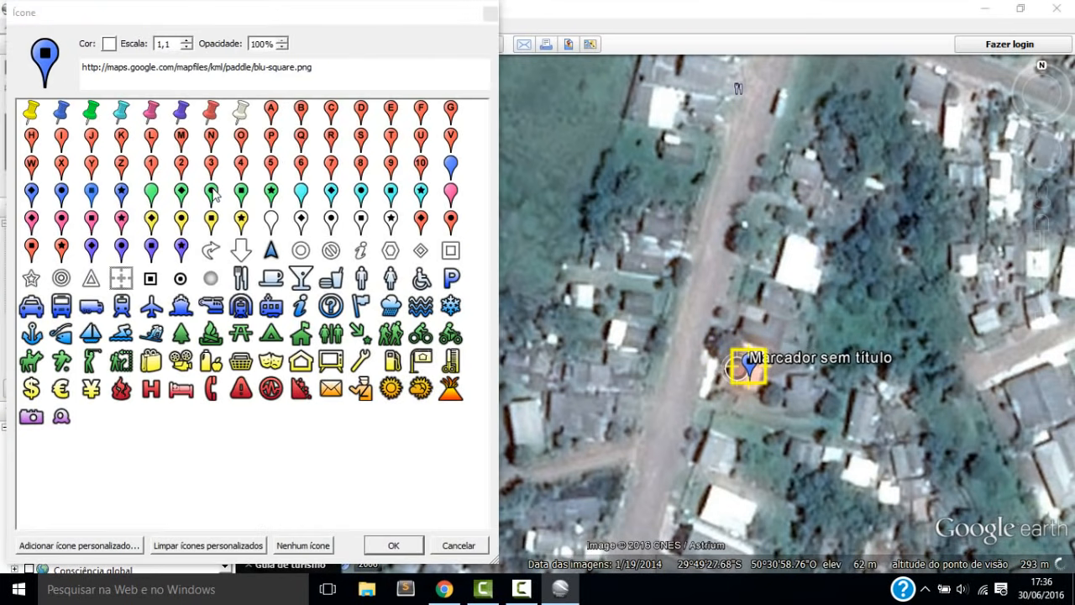
left_click(243, 193)
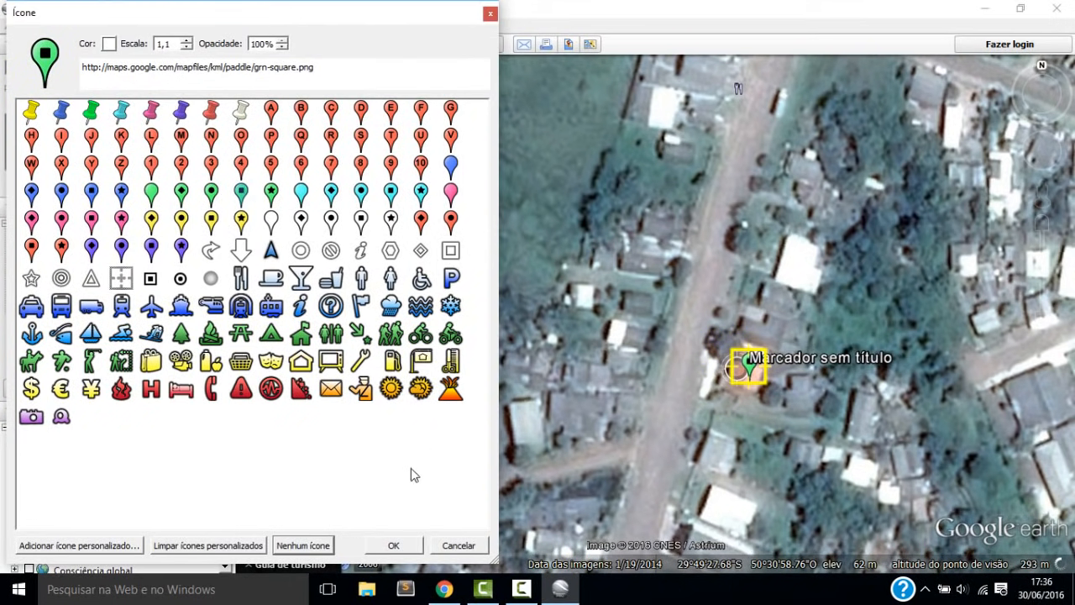
left_click(406, 548)
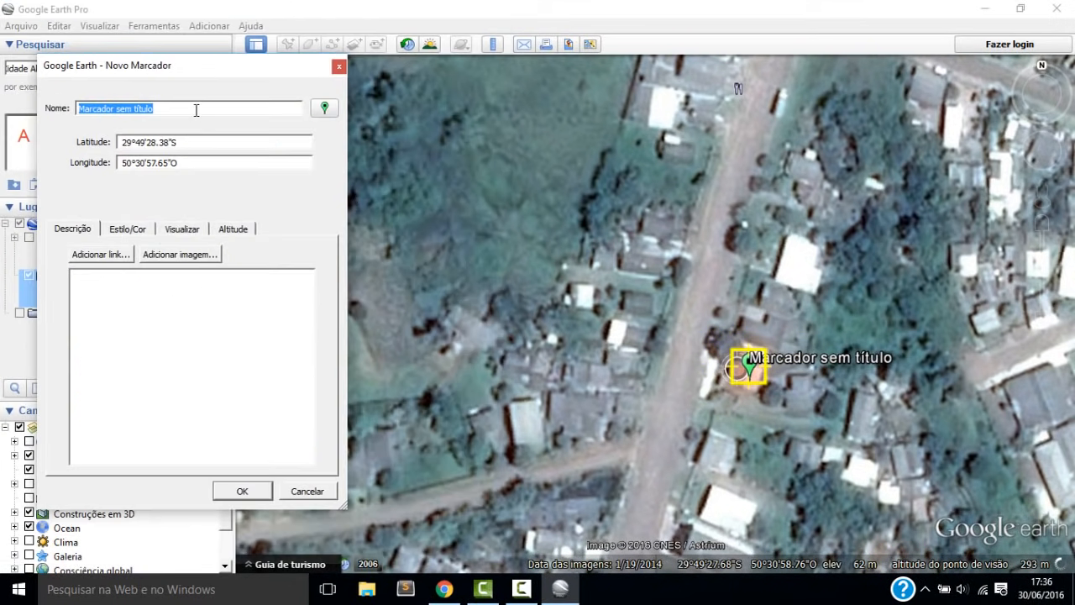
Name the placemark "Minha casa" and save it
type("Momj")
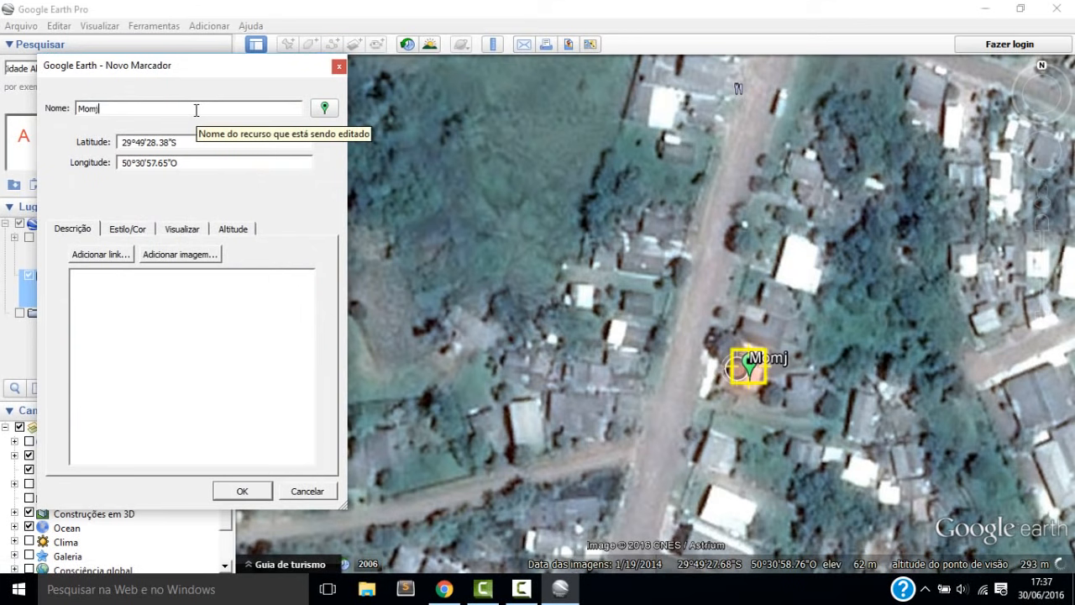
key("Home")
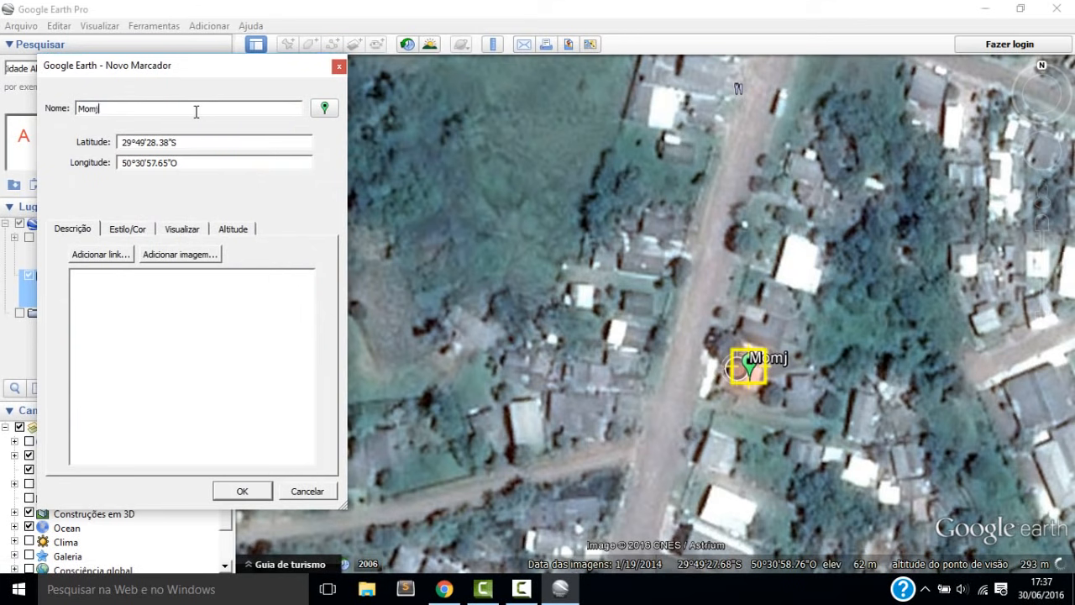
type("inha casa")
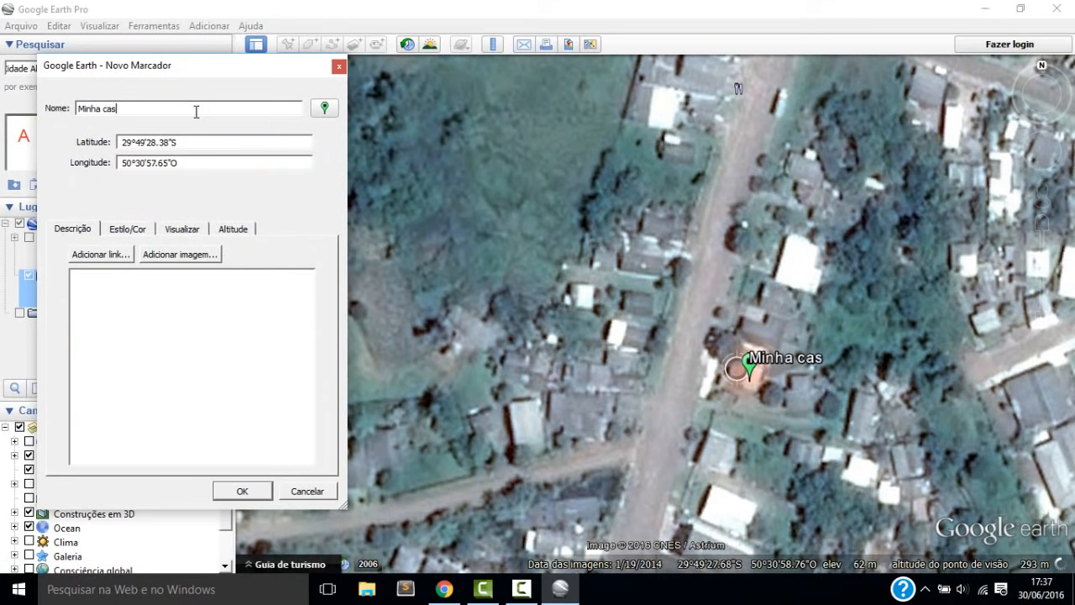
left_click(141, 233)
left_click(81, 238)
left_click(241, 491)
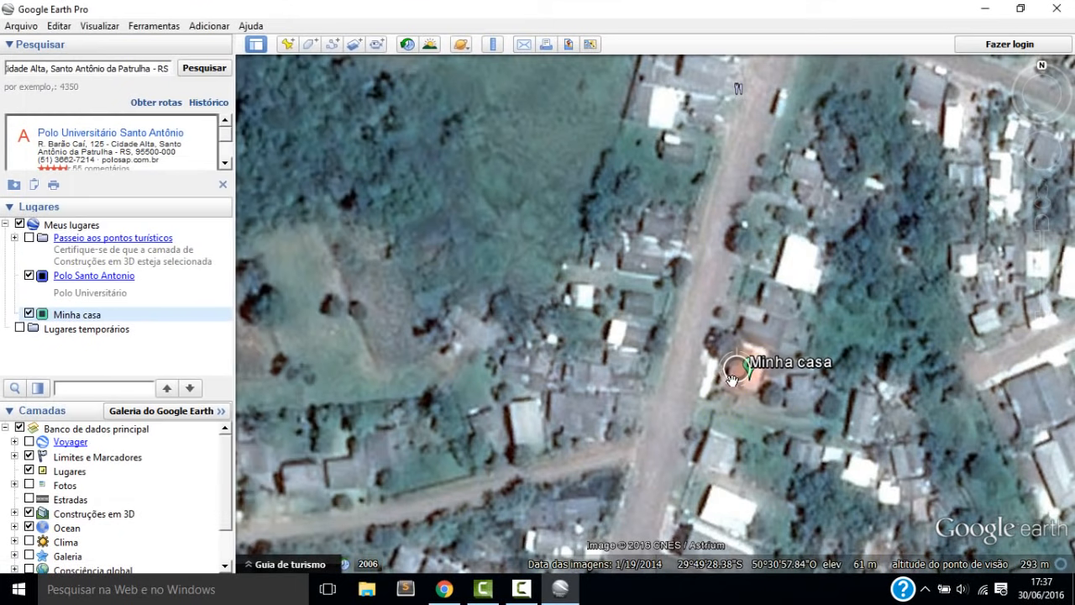
Examine where the Minha casa and Polo Santo Antonio placemarks lie relative to each other on the map
left_click_drag(738, 380, 685, 399)
left_click_drag(483, 386, 587, 334)
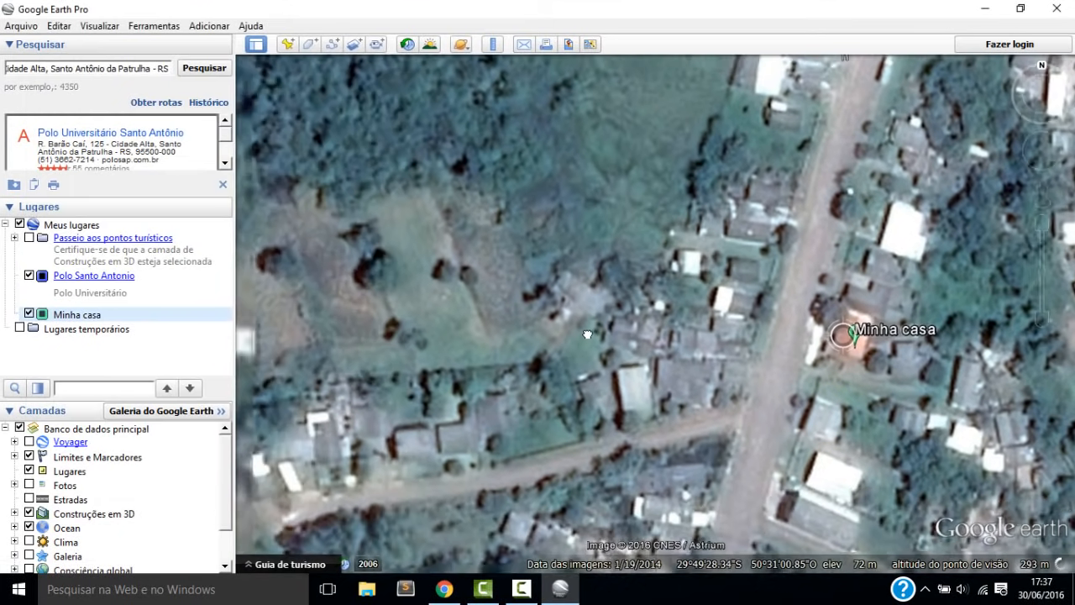
scroll(587, 335, "down", 3)
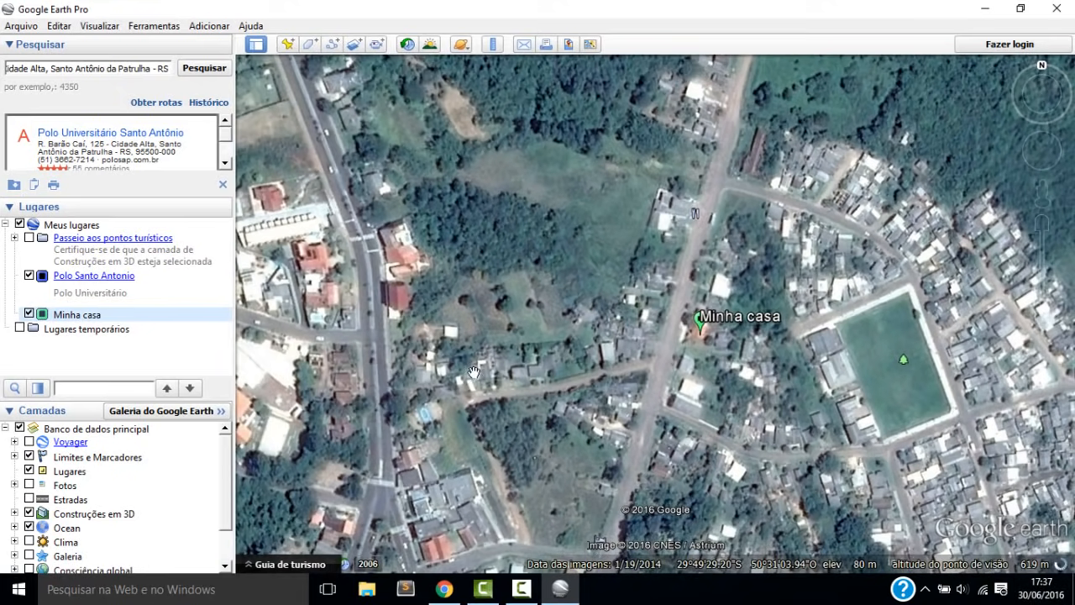
left_click_drag(507, 333, 582, 343)
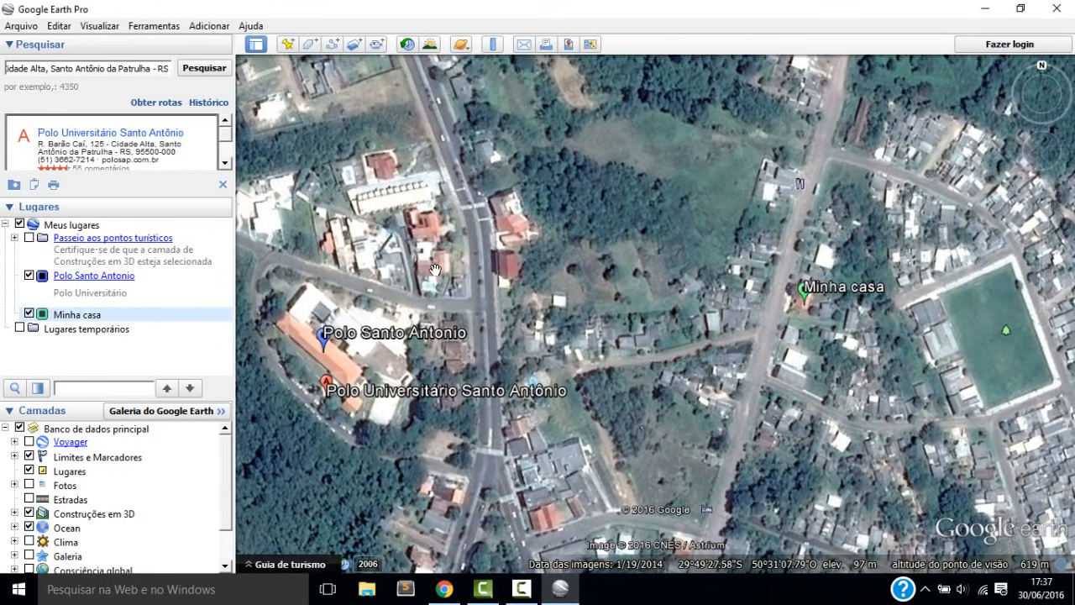
left_click_drag(438, 272, 497, 290)
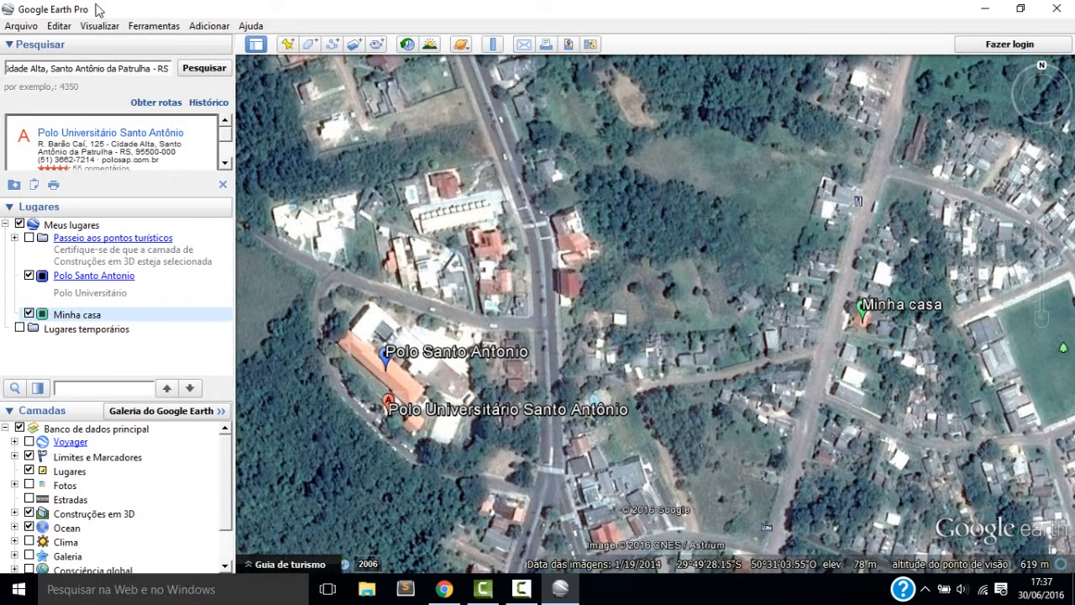
Fly to the saved places Polo Santo Antonio and Minha casa in turn, and bring both back into view
double_click(170, 279)
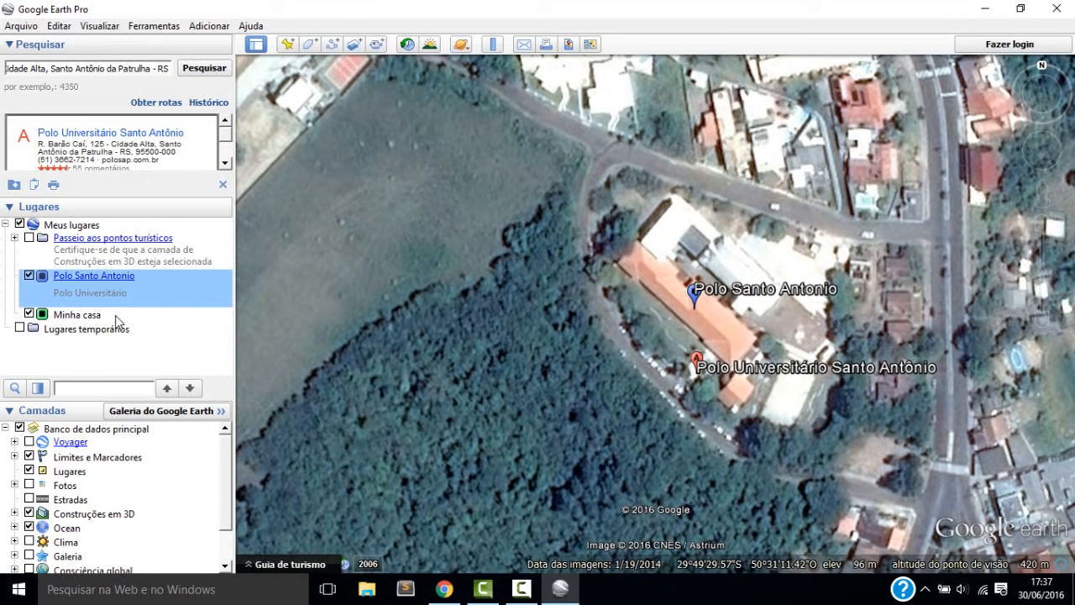
double_click(116, 316)
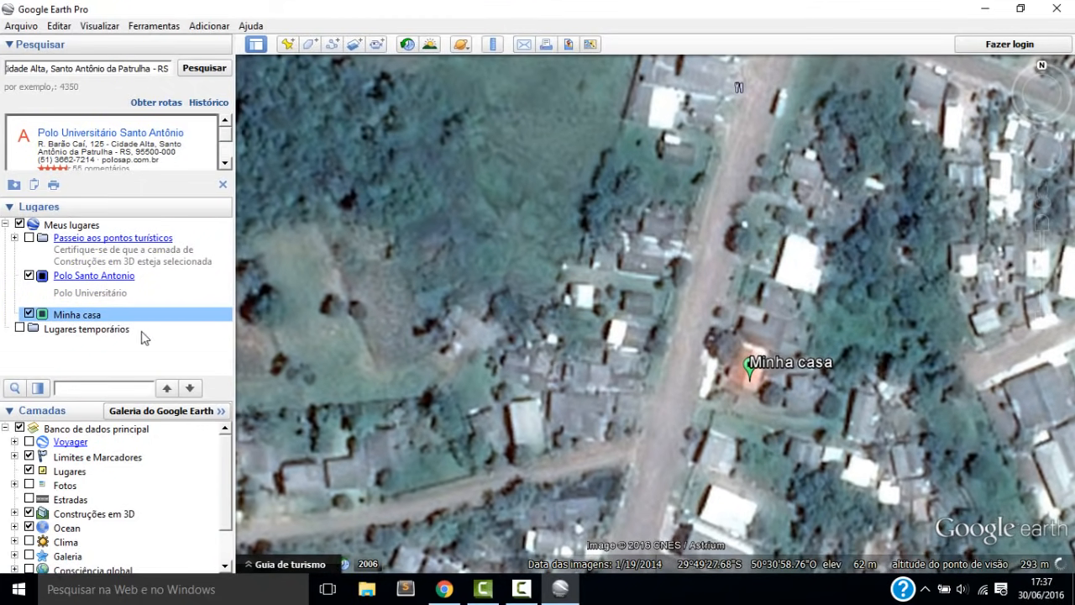
left_click(395, 347)
scroll(473, 308, "down", 4)
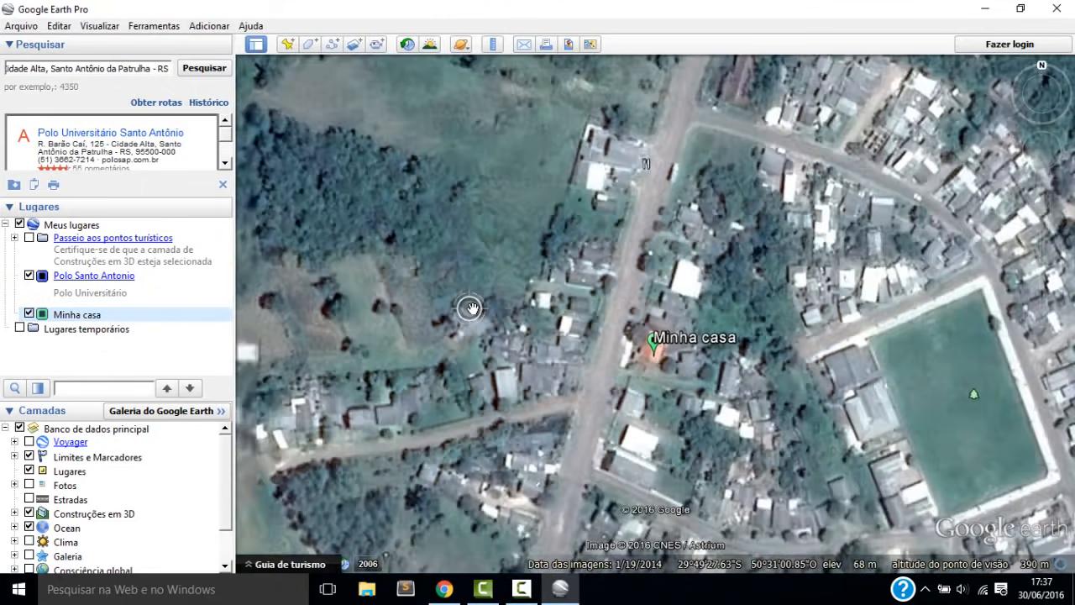
left_click_drag(420, 302, 629, 288)
scroll(628, 281, "down", 3)
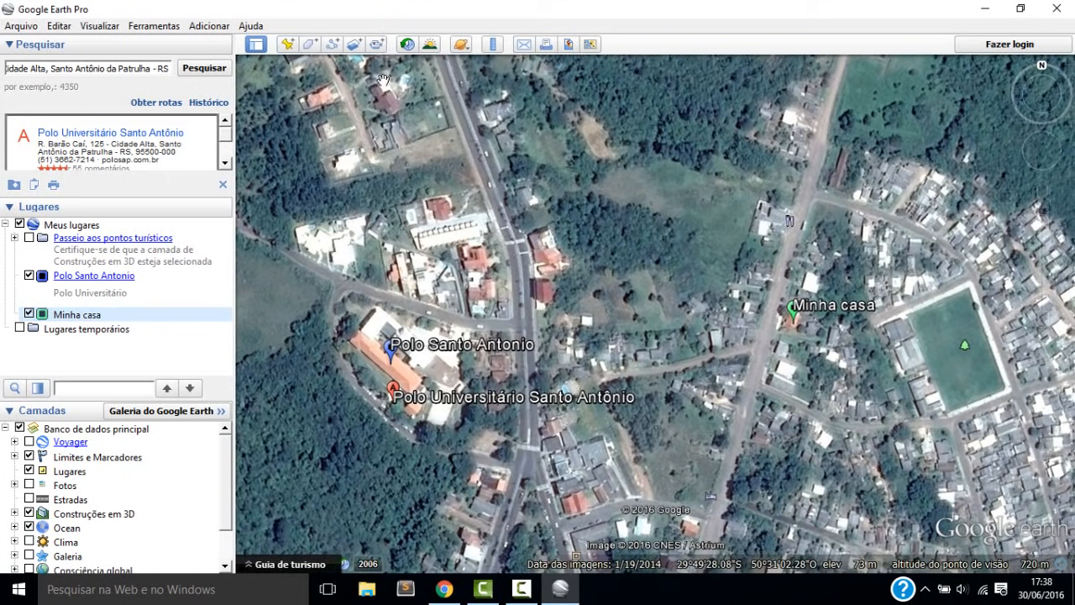
Start a new polygon over the close-up Polo Santo Antonio building and clear its default name
scroll(357, 365, "up", 2)
scroll(362, 362, "up", 4)
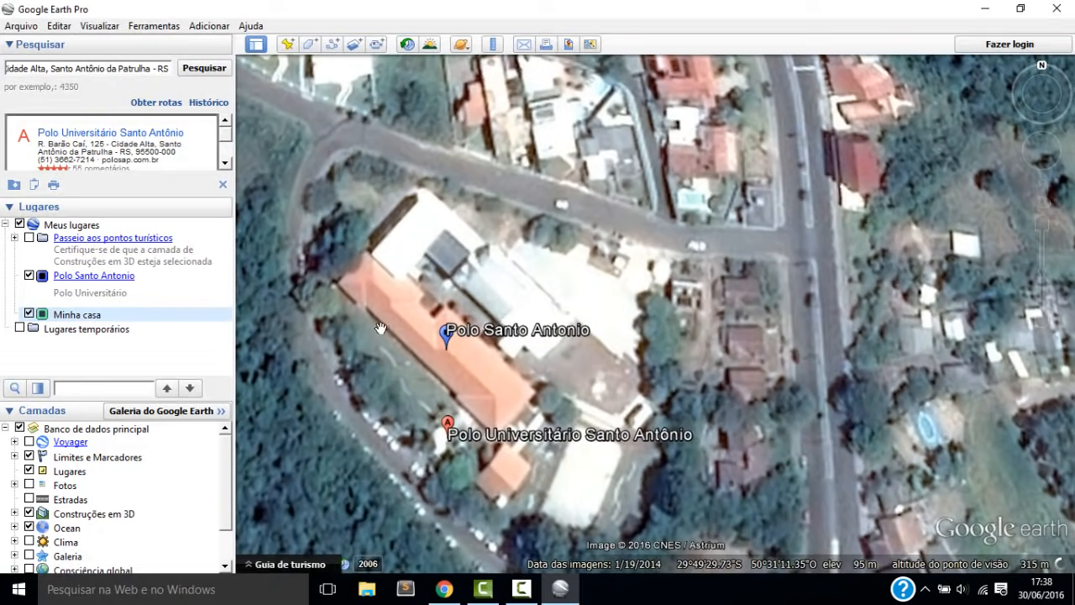
left_click_drag(383, 326, 447, 352)
scroll(447, 352, "up", 1)
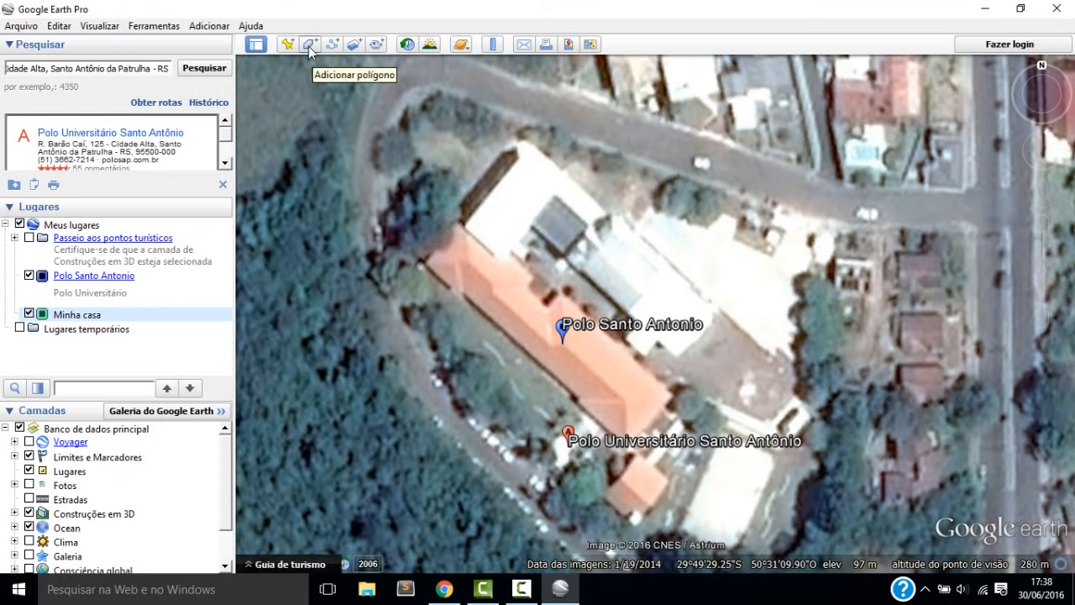
left_click(310, 47)
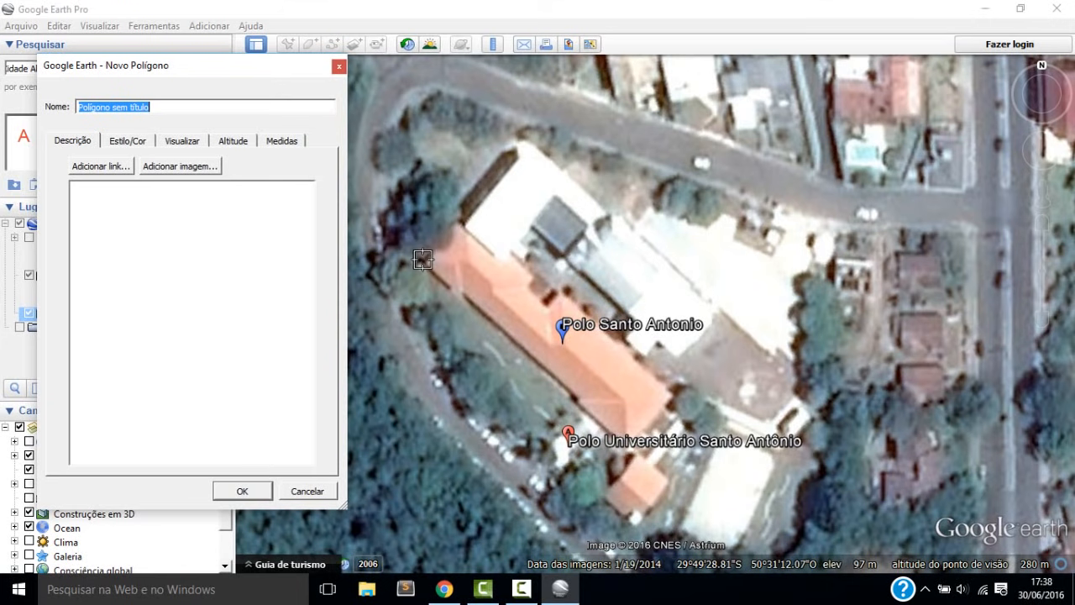
scroll(423, 260, "up", 1)
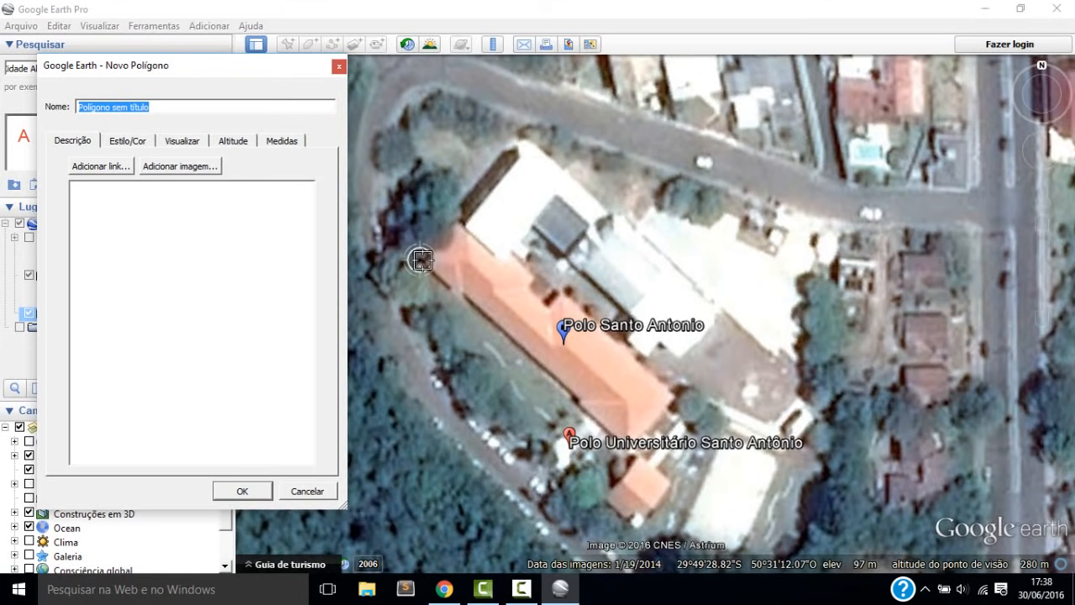
type("r")
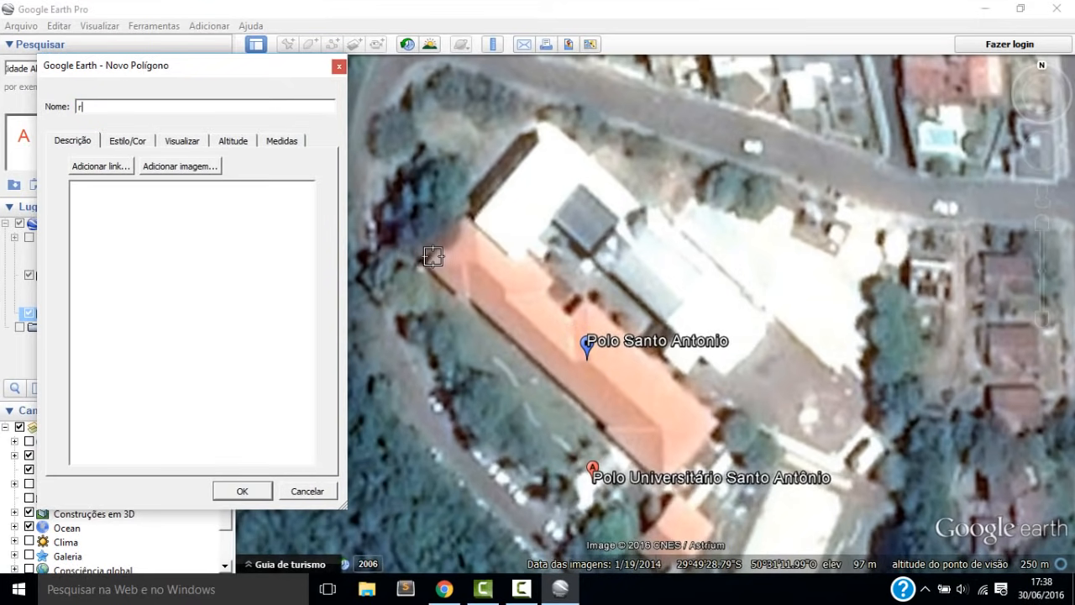
key("BackSpace")
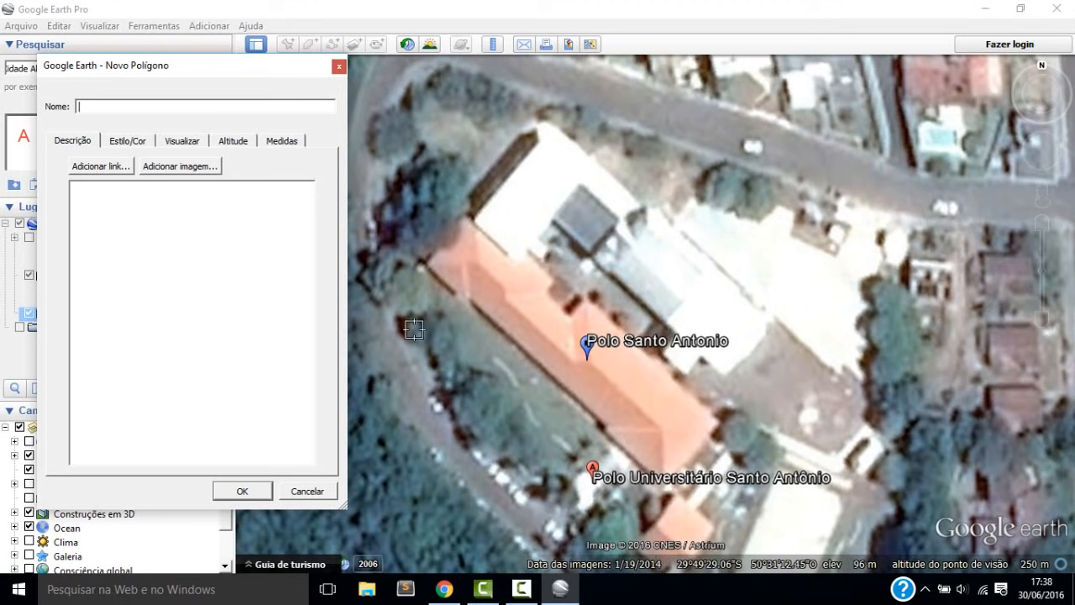
Place a trial polygon point on the building's orange roof and delete it again
left_click(477, 286)
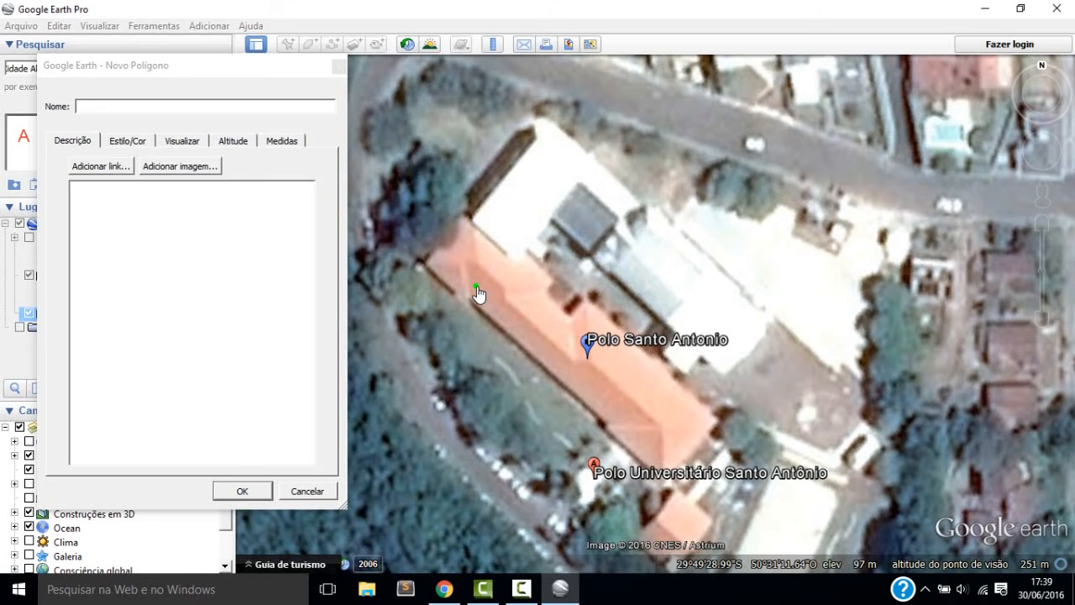
right_click(476, 286)
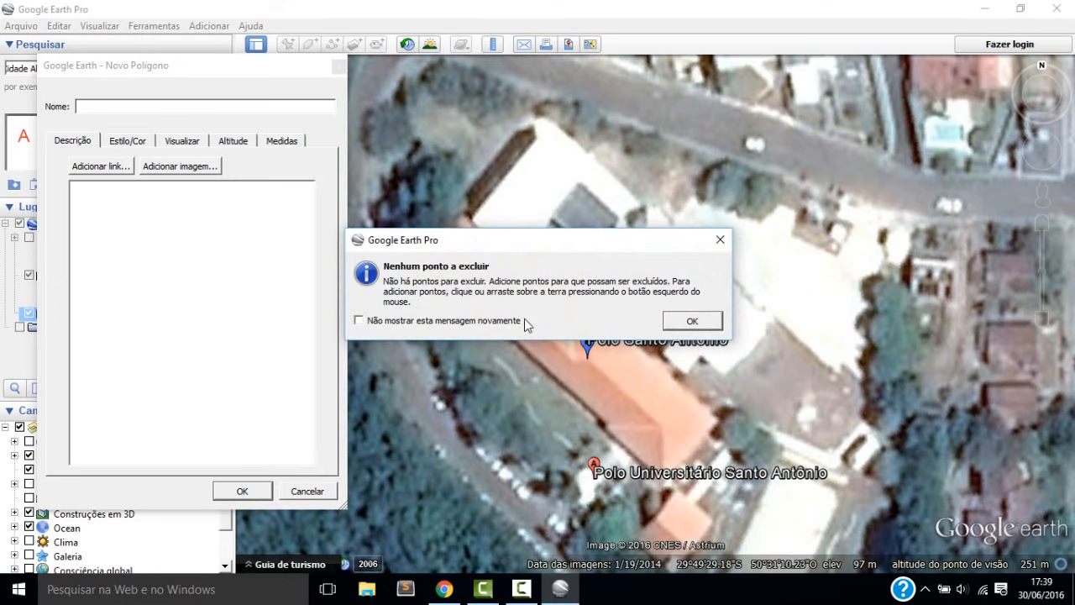
left_click(690, 322)
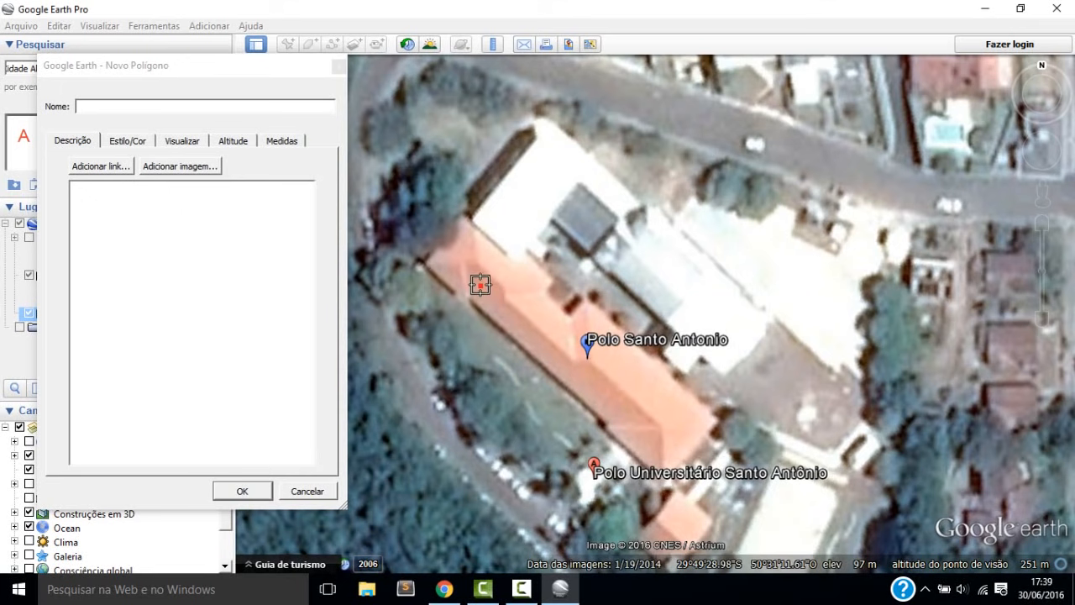
Trace the polygon from the orange roof's west corner, around its notched northeast edge, to the east corner
left_click_drag(481, 287, 420, 264)
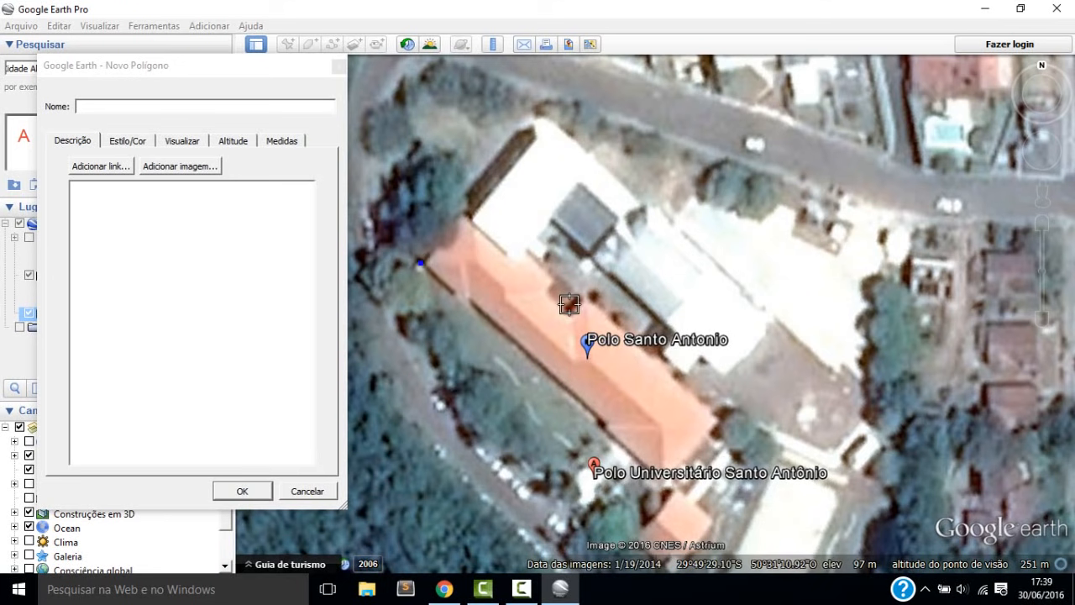
left_click(460, 215)
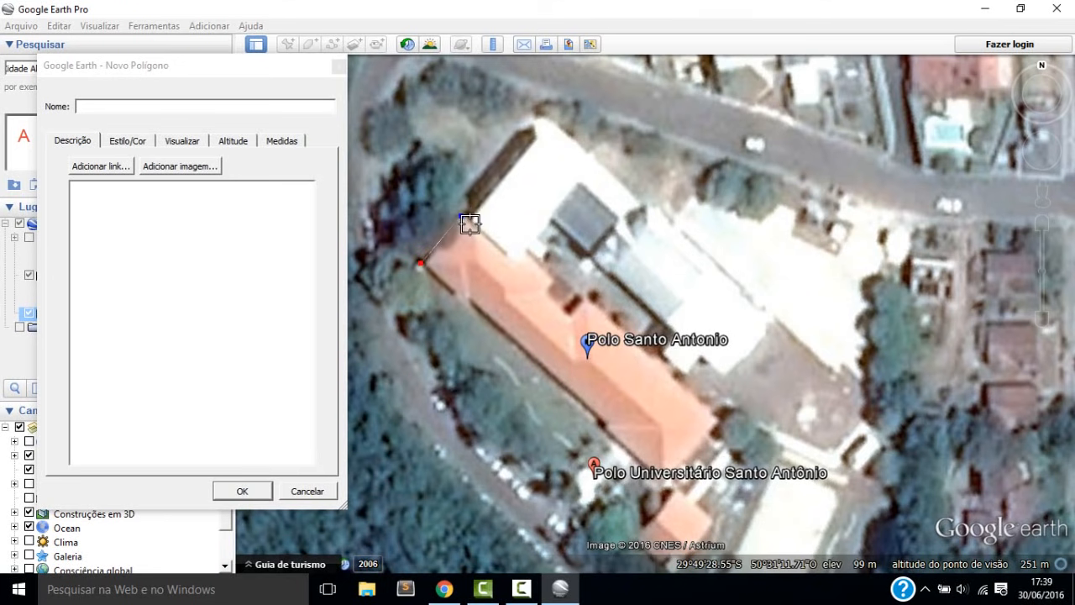
left_click(521, 257)
left_click(526, 254)
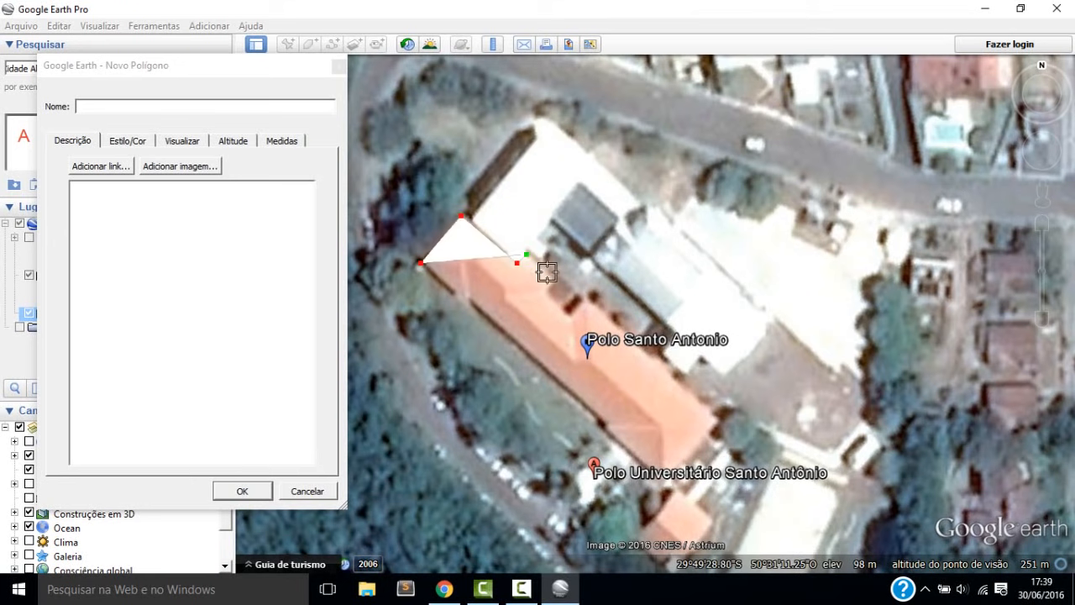
left_click(554, 278)
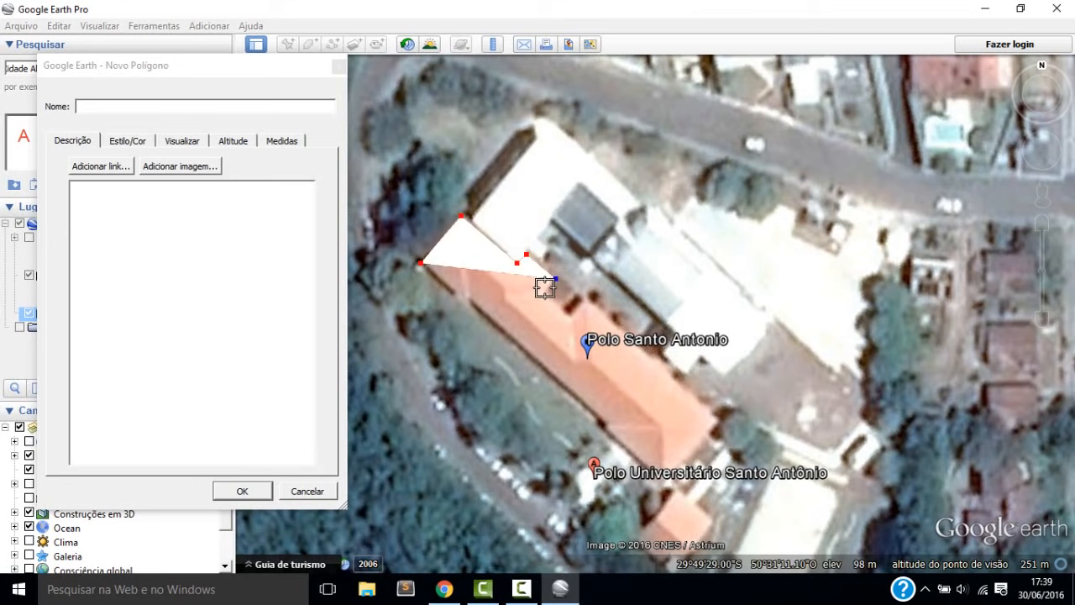
left_click(545, 290)
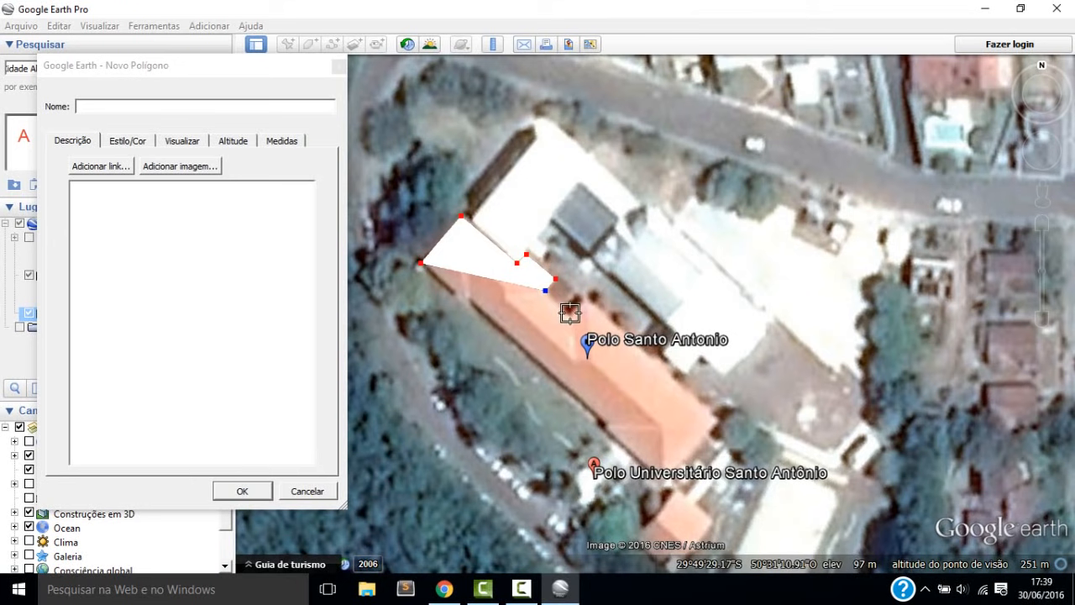
left_click(571, 313)
left_click(585, 298)
left_click(720, 418)
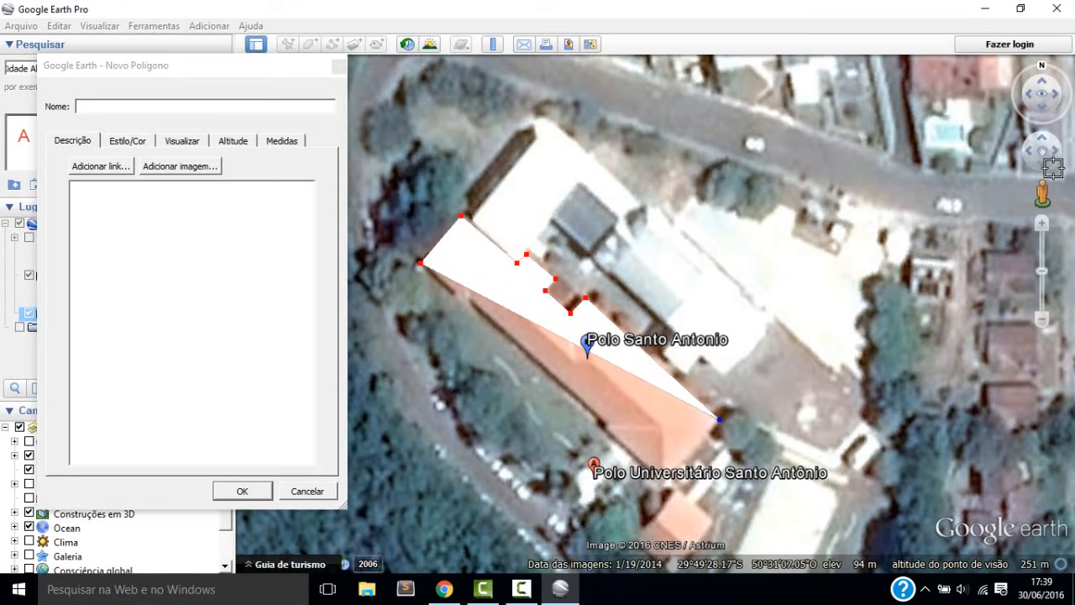
Complete the roof polygon at the building's south corner, fine-tune its west corner, and name it Prédio Polo
left_click_drag(1033, 158, 1034, 158)
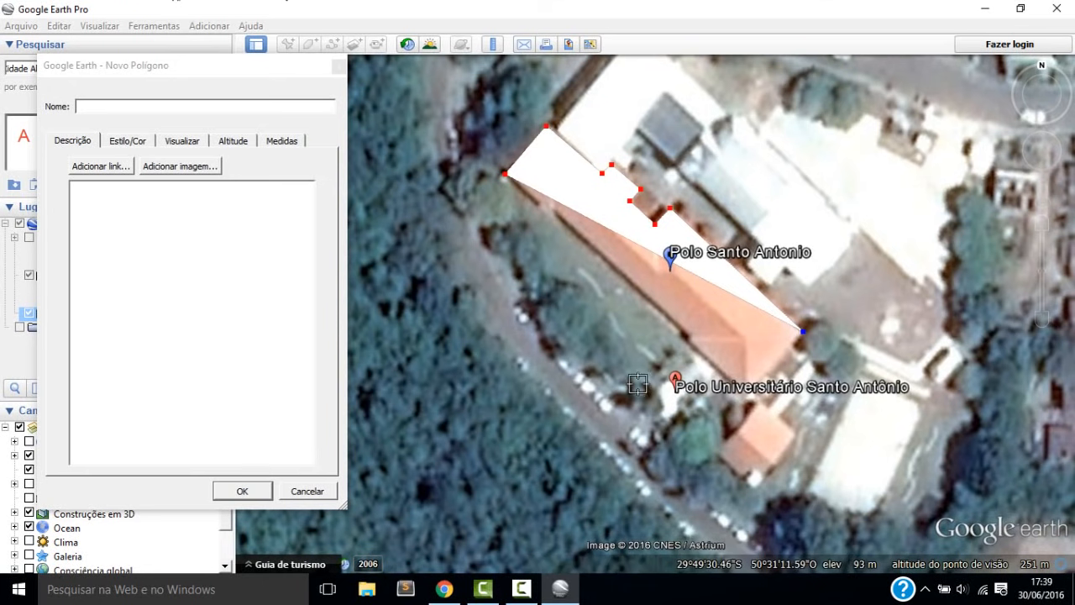
left_click(745, 386)
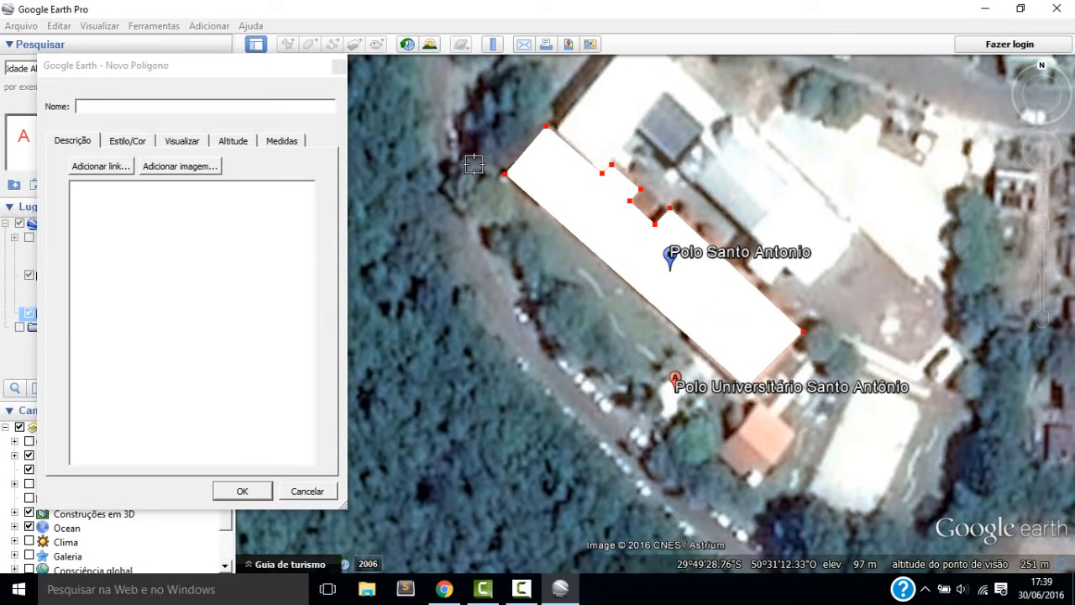
mouse_move(508, 180)
left_mouse_down()
mouse_move(494, 205)
mouse_move(510, 186)
mouse_move(516, 192)
mouse_move(505, 175)
left_mouse_up()
left_click(176, 108)
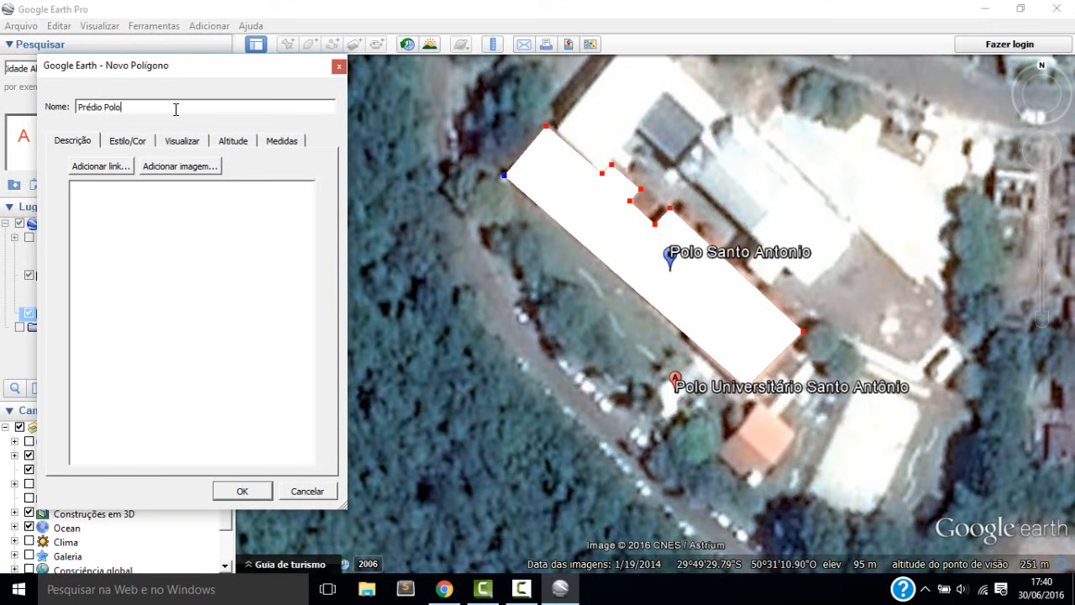
Set the Prédio Polo polygon's area colour to orange (red 255, green 85, blue 0) with 60% opacity
left_click(135, 142)
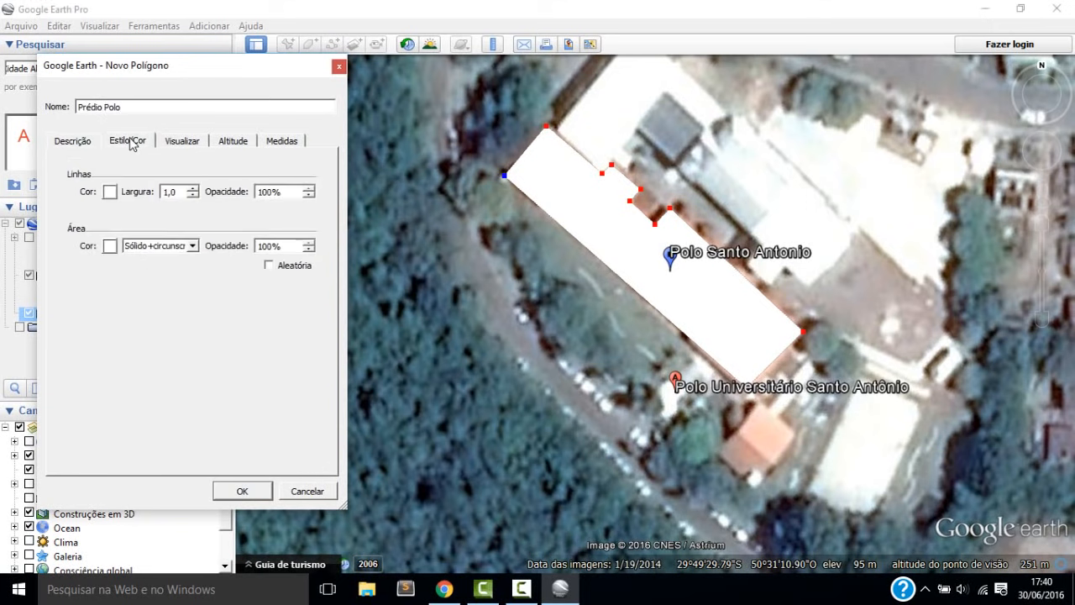
left_click(167, 142)
left_click(133, 142)
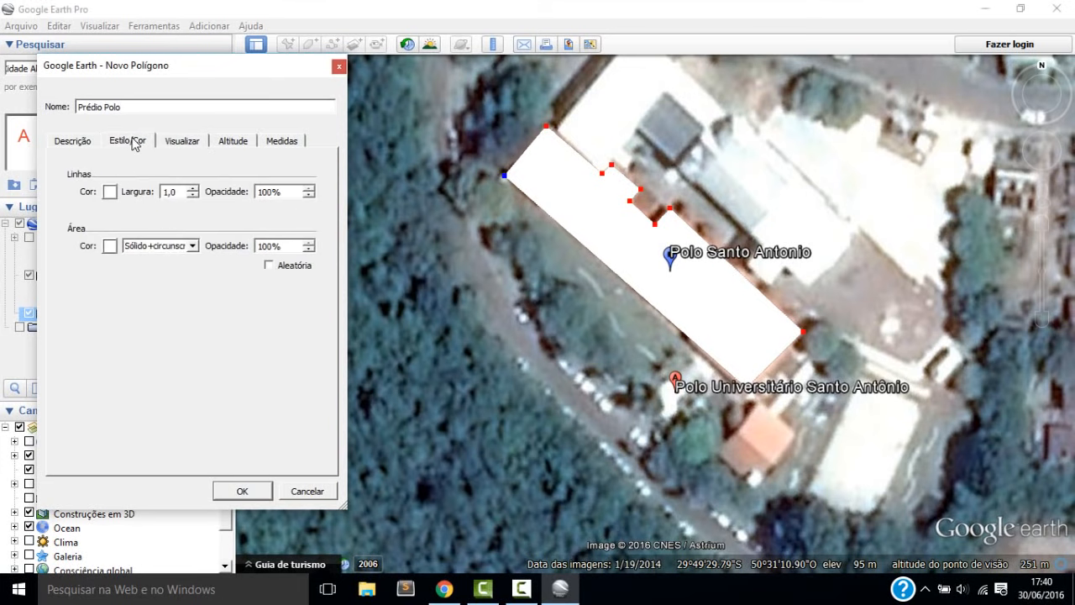
left_click(110, 246)
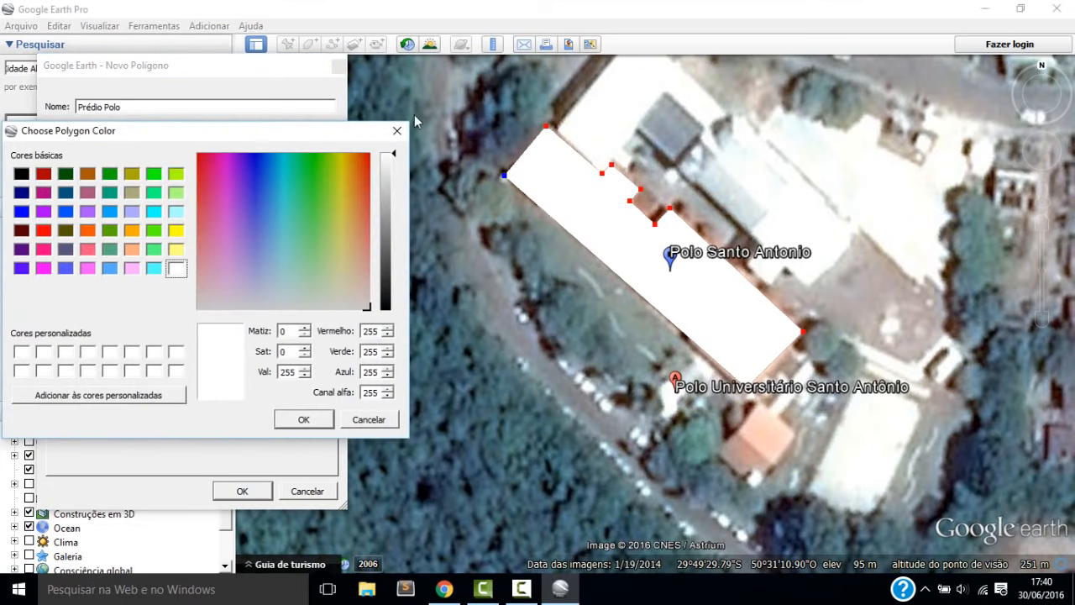
left_click(397, 131)
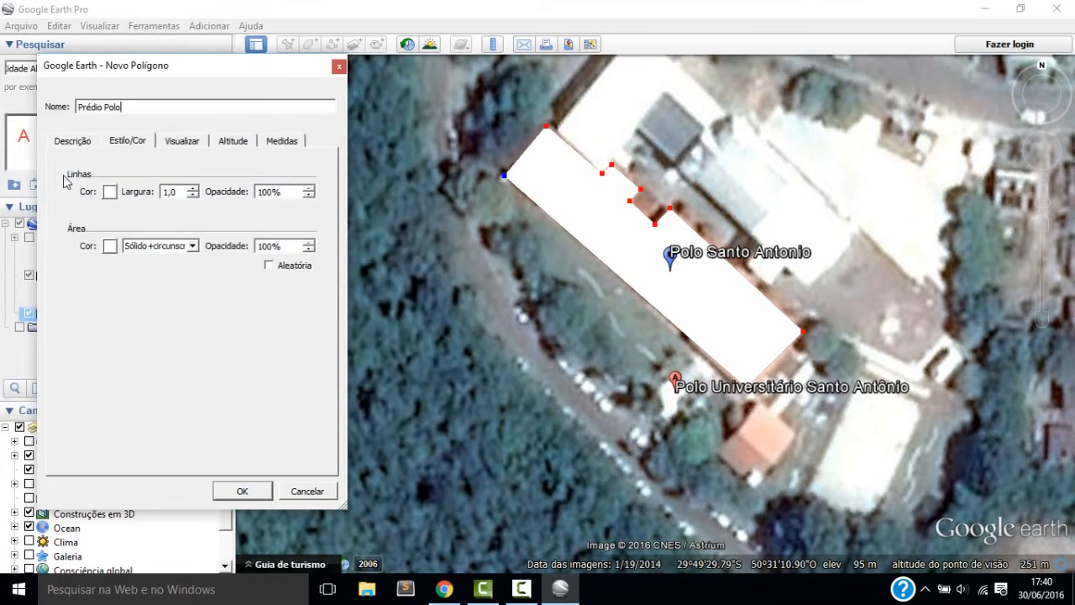
left_click(109, 247)
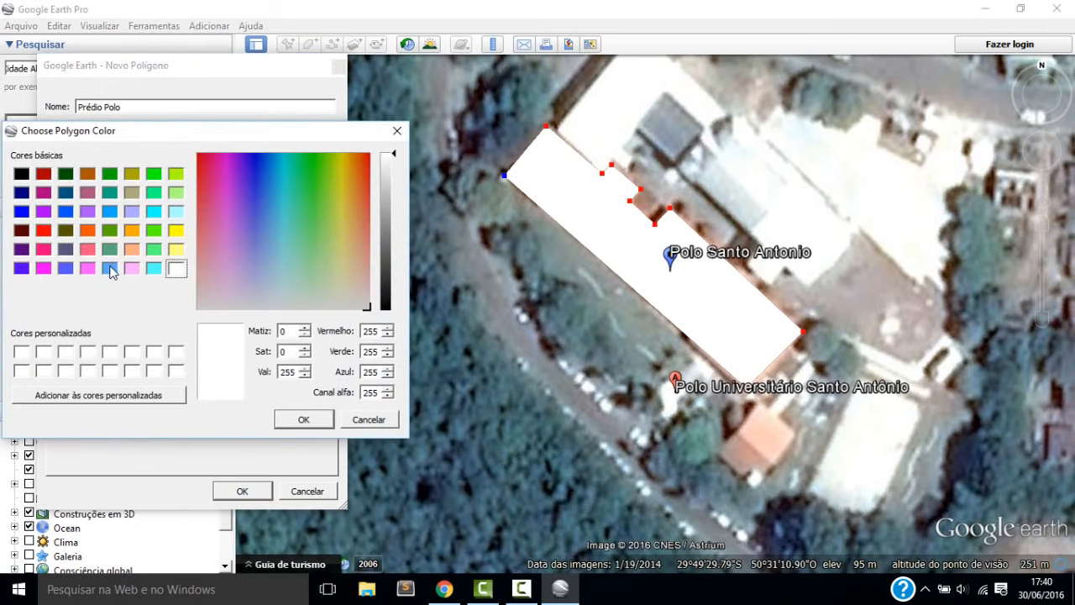
left_click(87, 230)
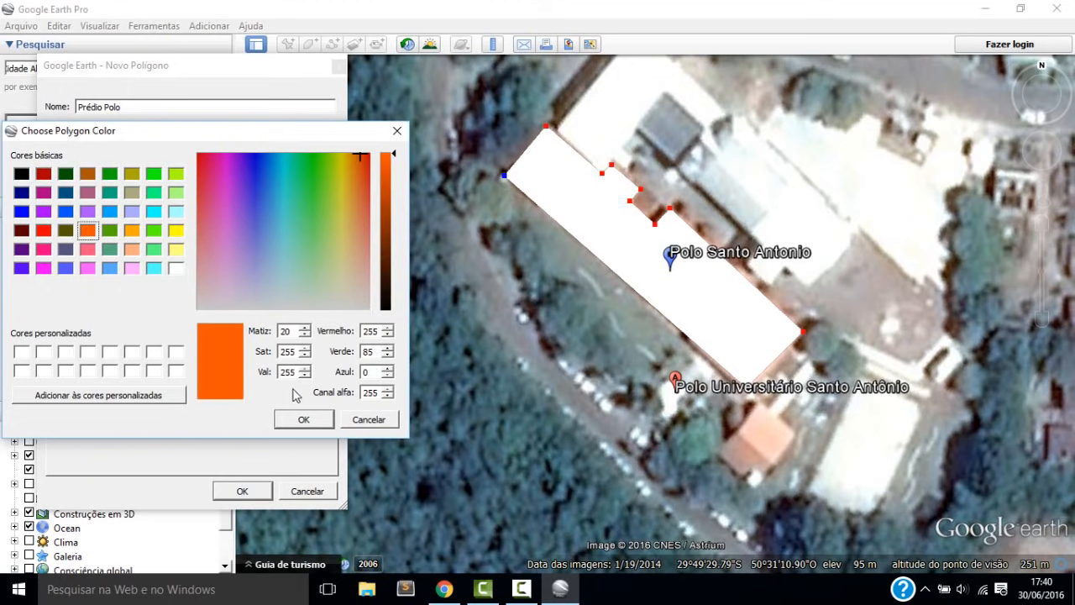
left_click(306, 419)
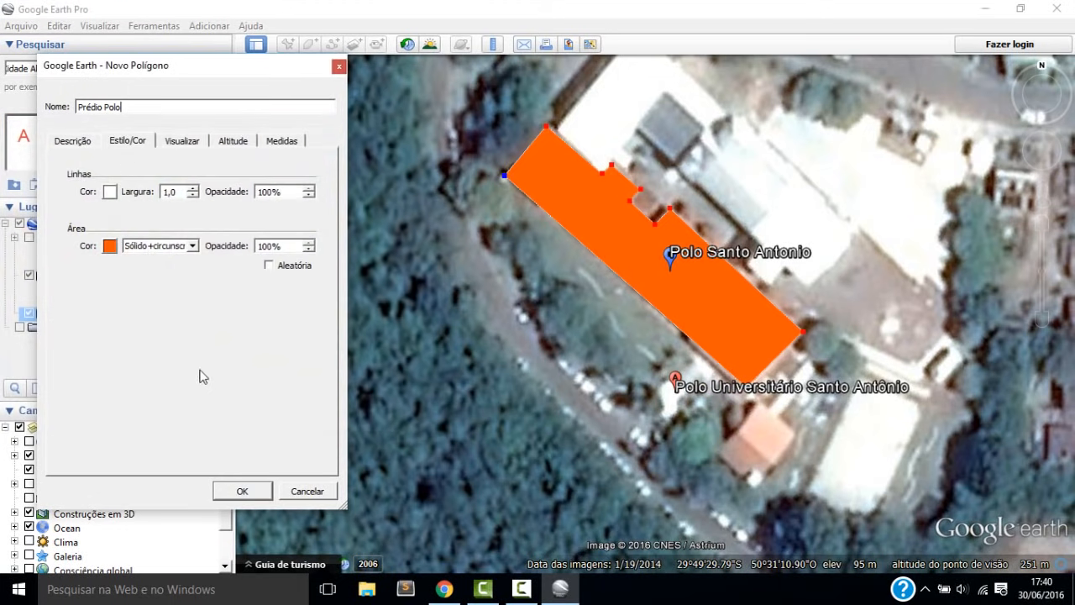
left_click(310, 249)
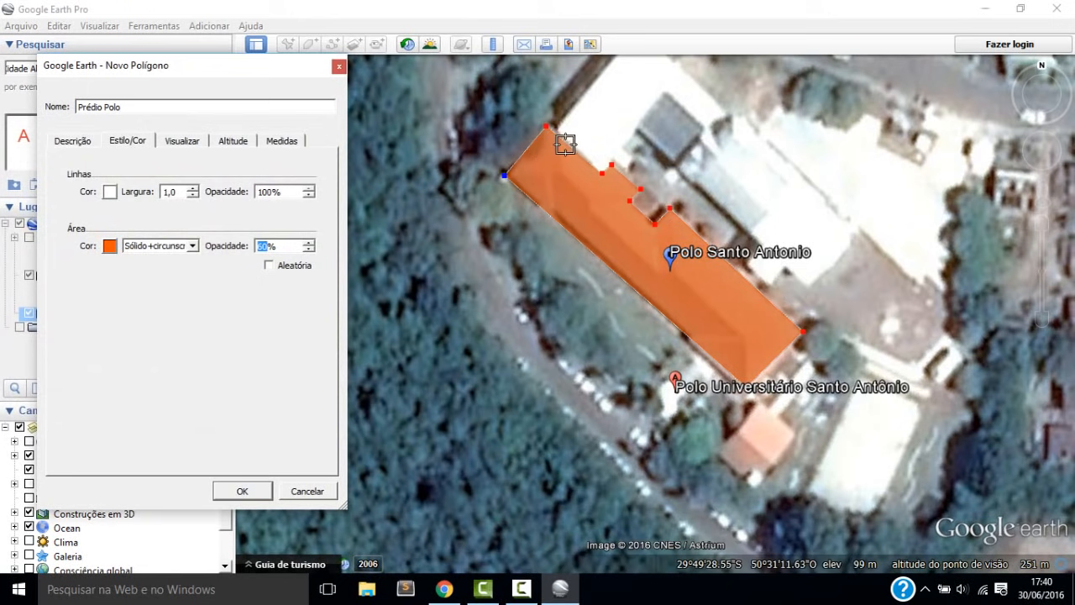
Display the polygon's perimeter in metres and its area in square metres, and save the polygon
left_click(283, 141)
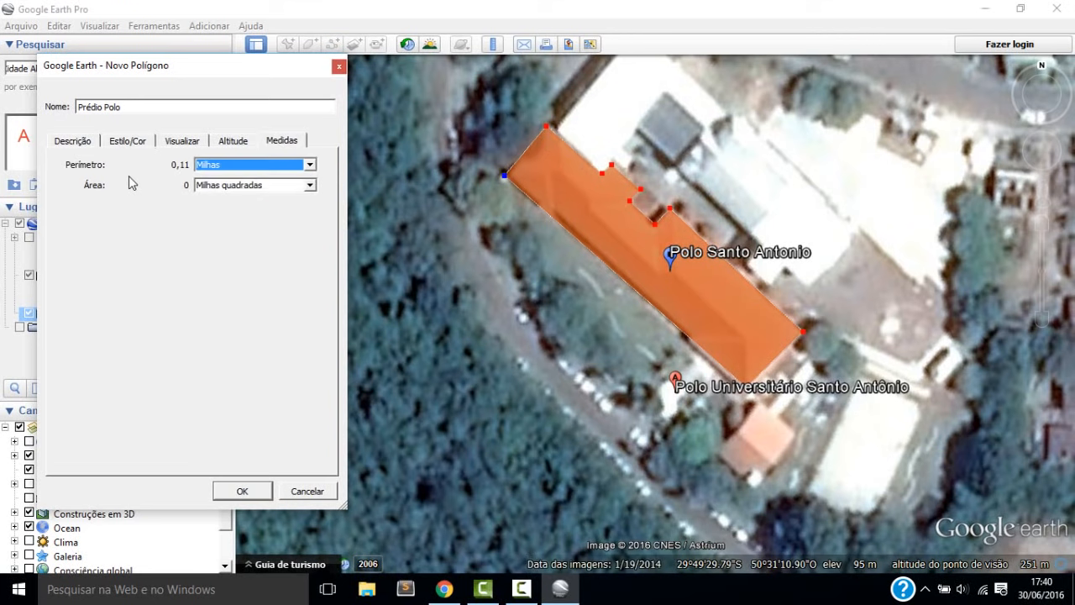
left_click(310, 165)
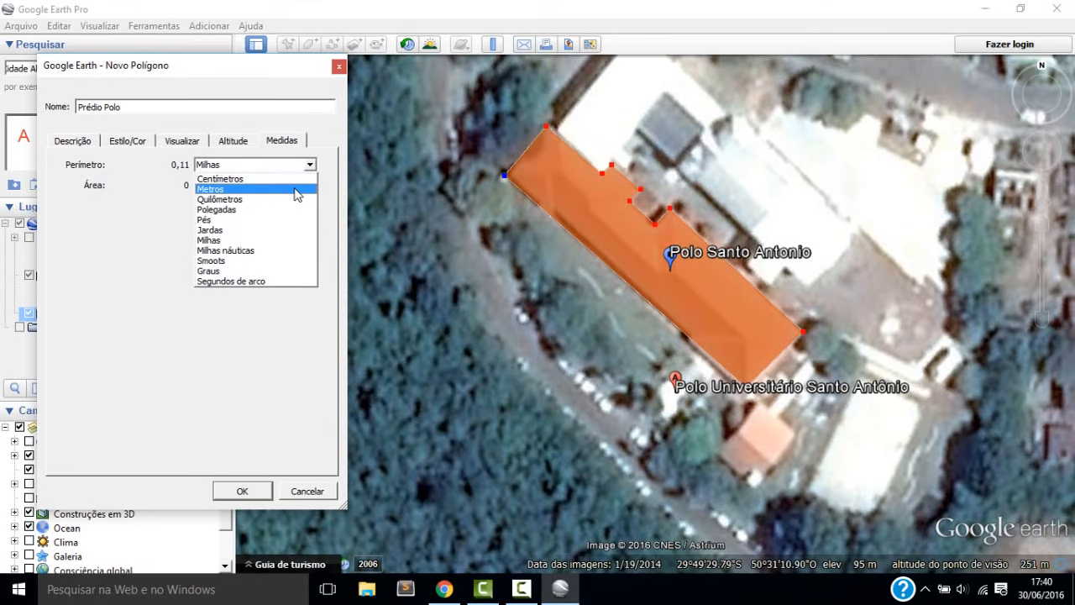
left_click(296, 189)
left_click(292, 186)
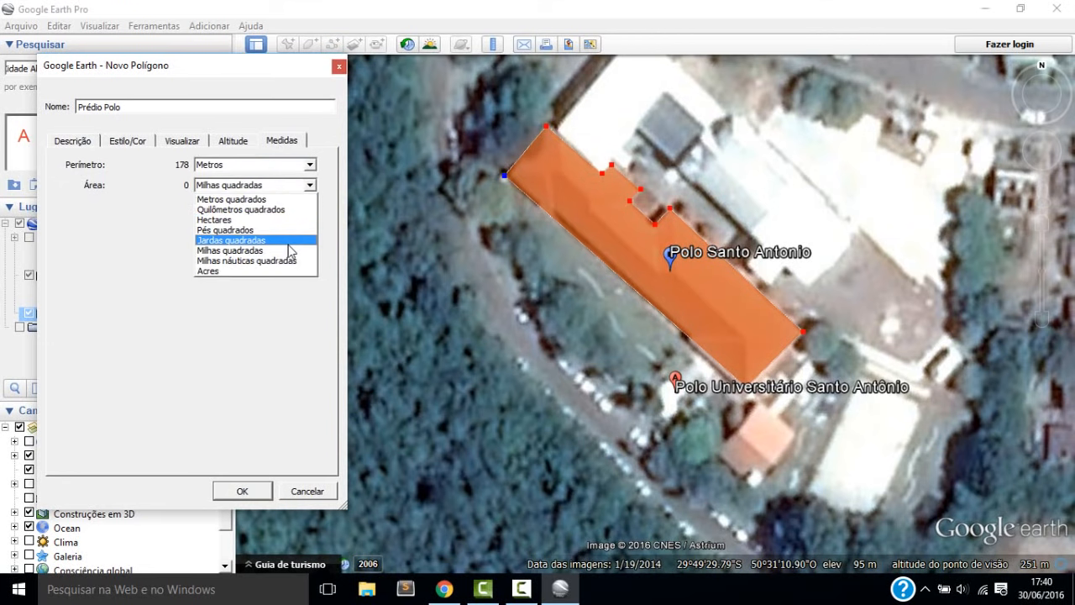
left_click(298, 197)
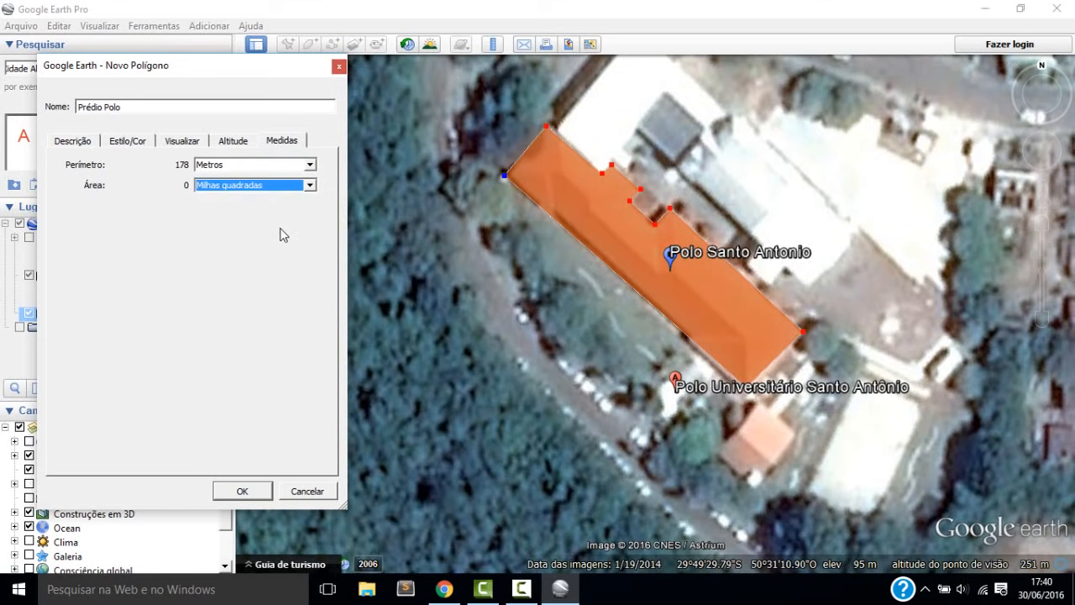
left_click(244, 187)
left_click(259, 200)
left_click(76, 141)
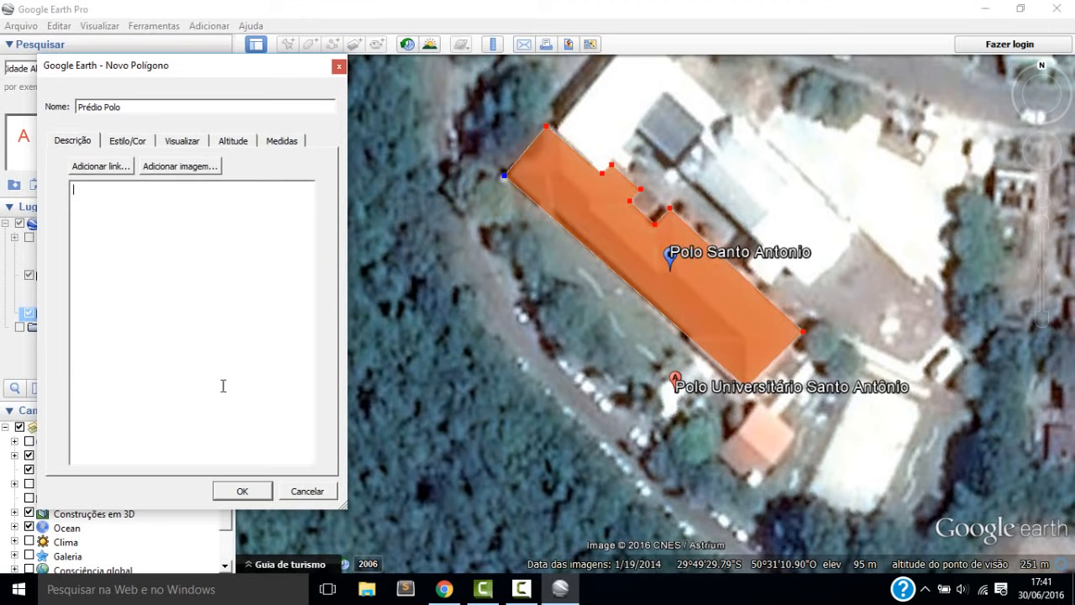
left_click(242, 493)
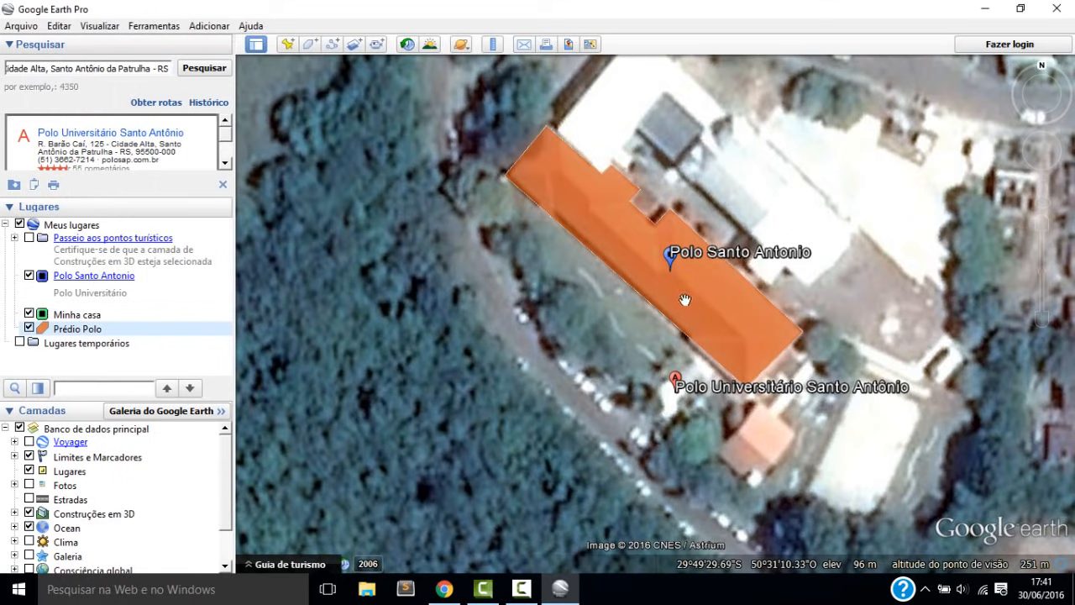
Outline the rectangular green field just southeast of the Minha casa placemark with a new four-corner polygon
scroll(735, 333, "down", 2)
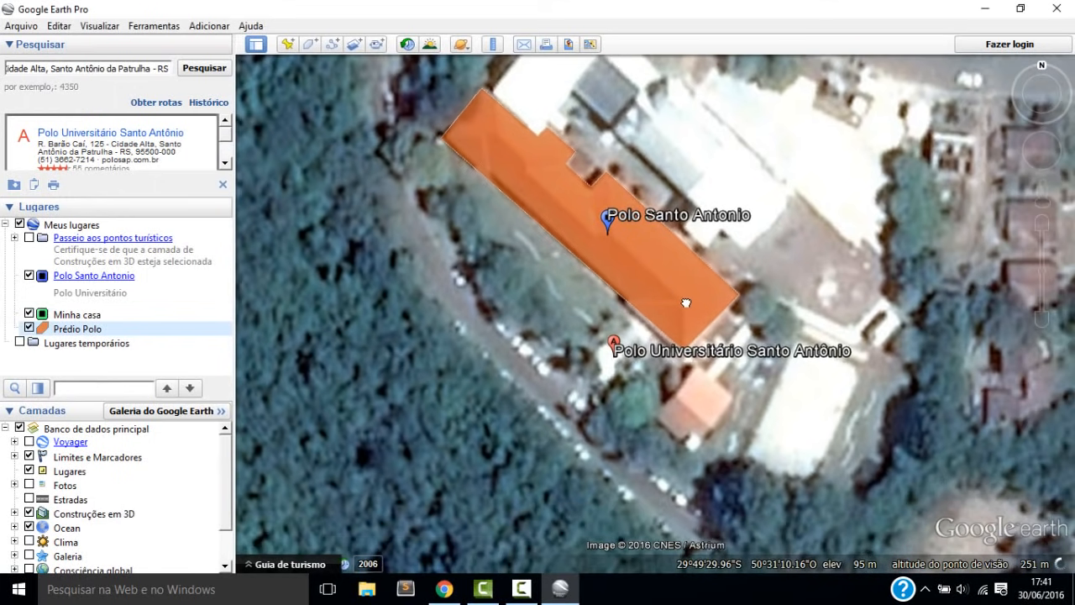
scroll(785, 291, "down", 1)
scroll(786, 291, "down", 2)
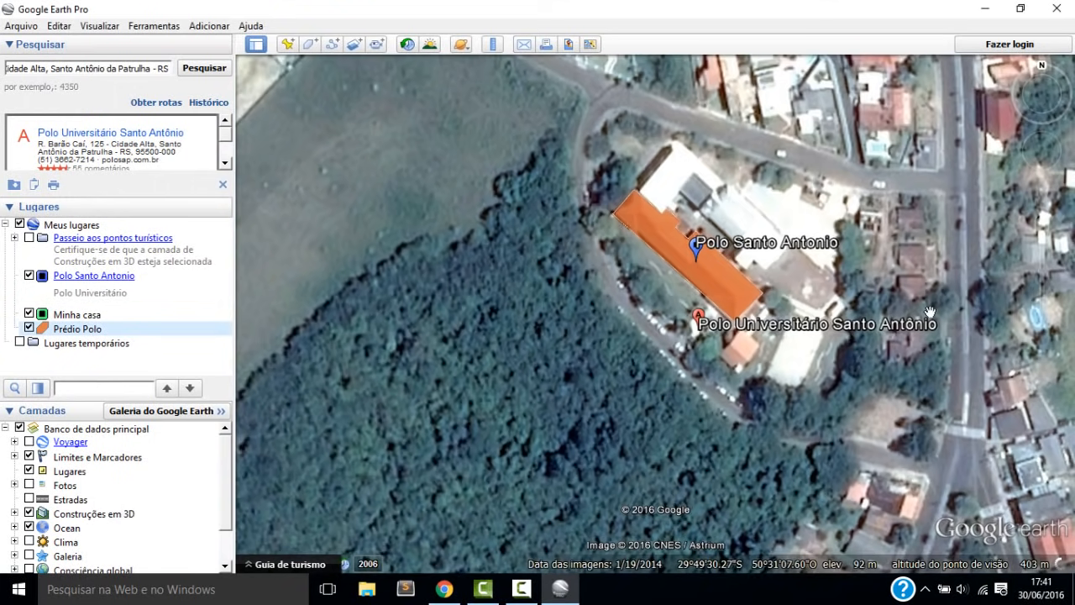
left_click_drag(949, 290, 558, 295)
scroll(566, 283, "down", 5)
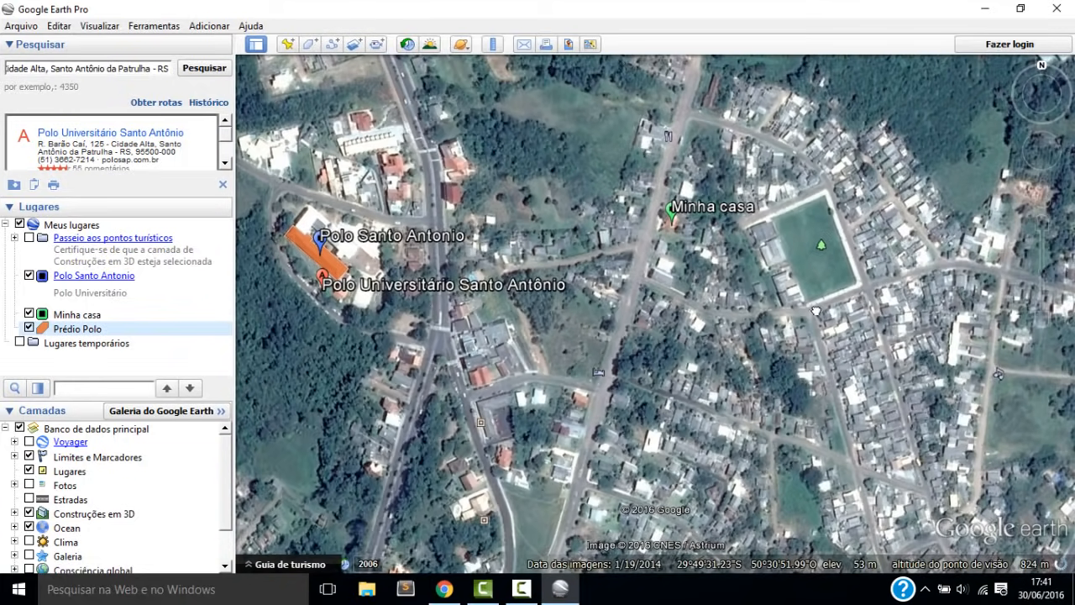
left_click_drag(816, 311, 606, 433)
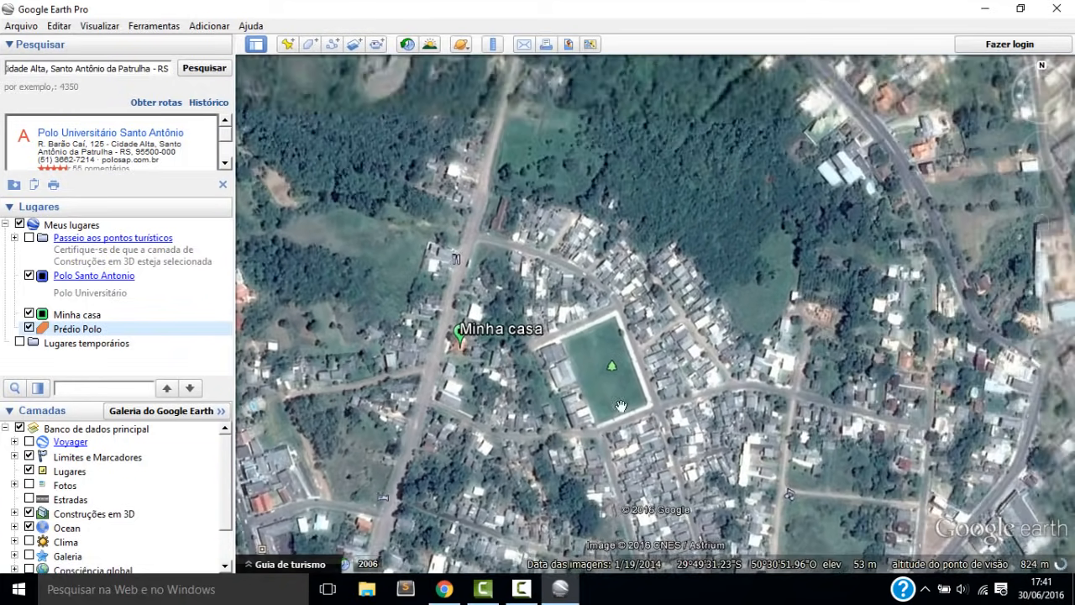
scroll(631, 377, "up", 5)
scroll(584, 348, "up", 2)
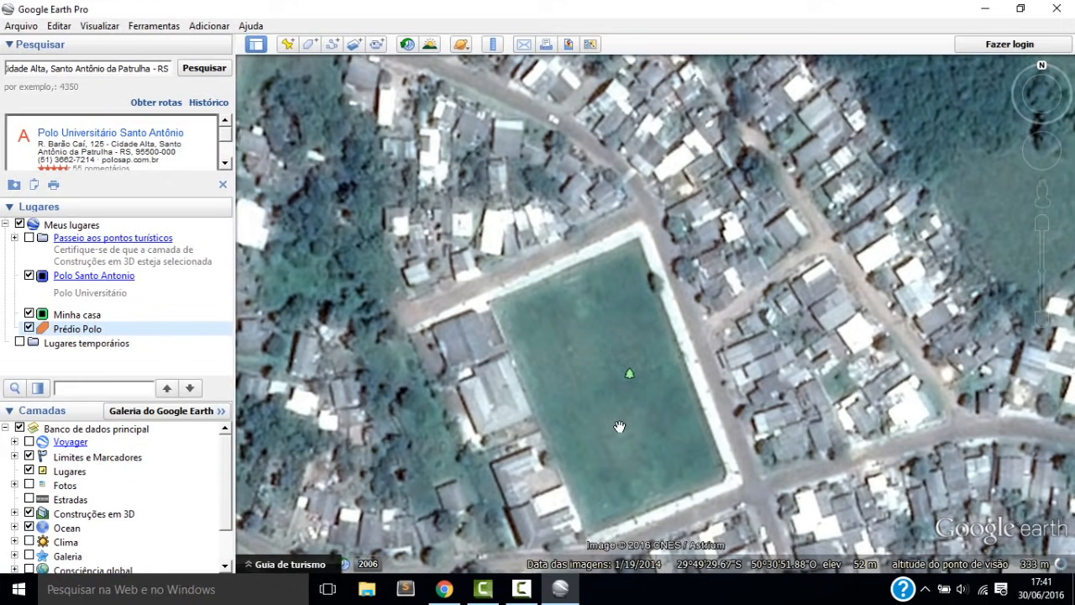
left_click_drag(619, 425, 600, 380)
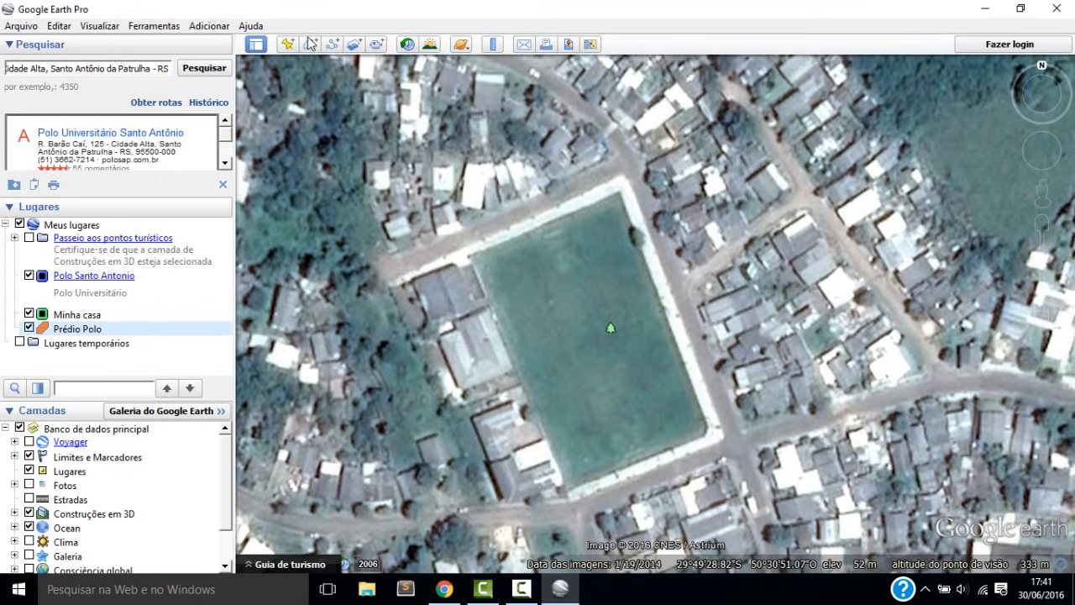
left_click(310, 44)
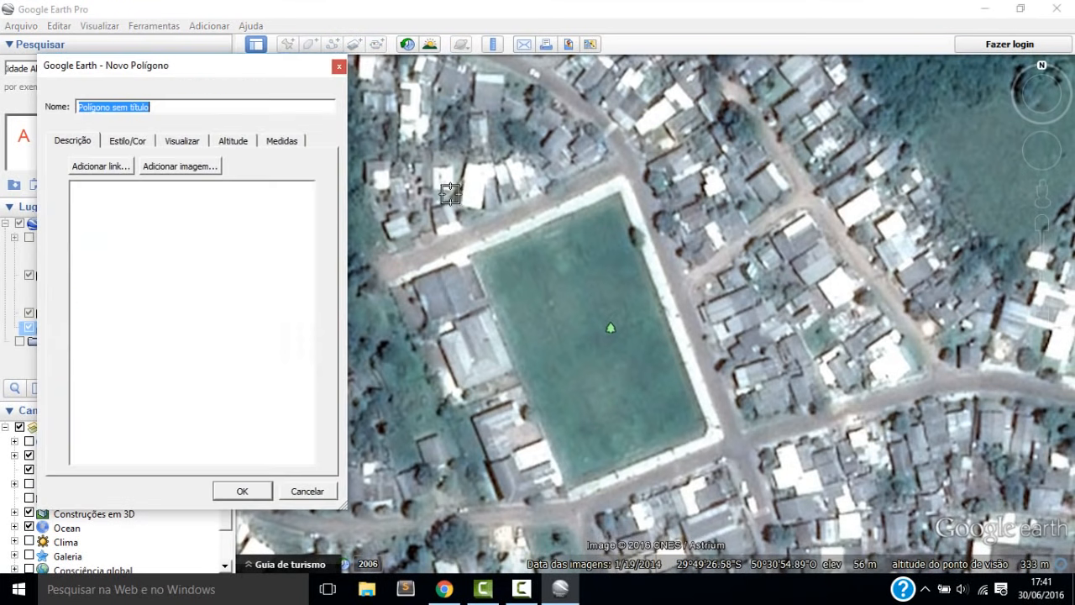
left_click(568, 485)
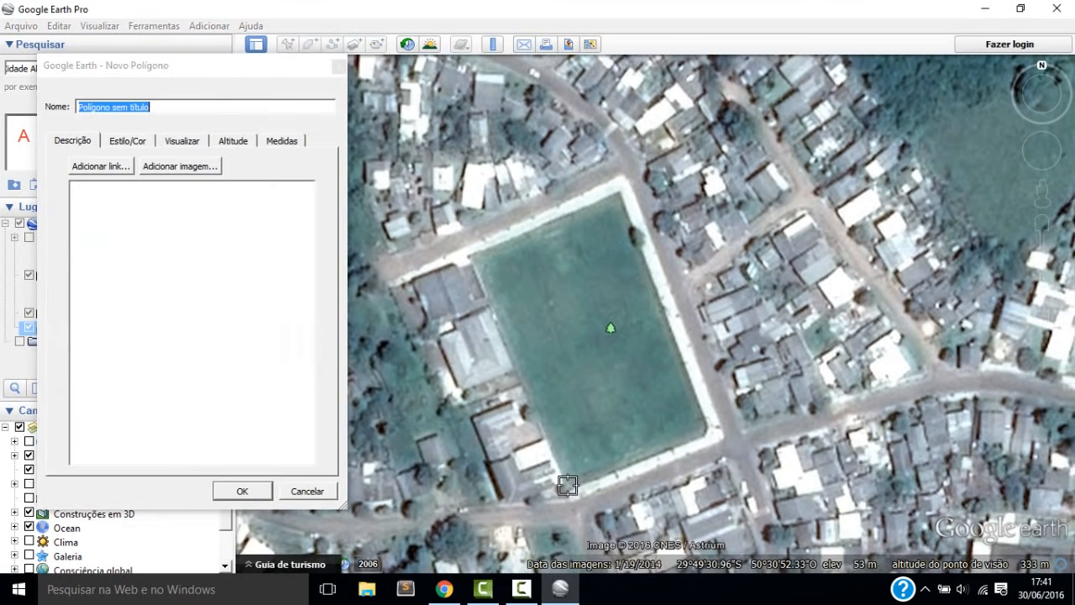
left_click(700, 430)
left_click(619, 199)
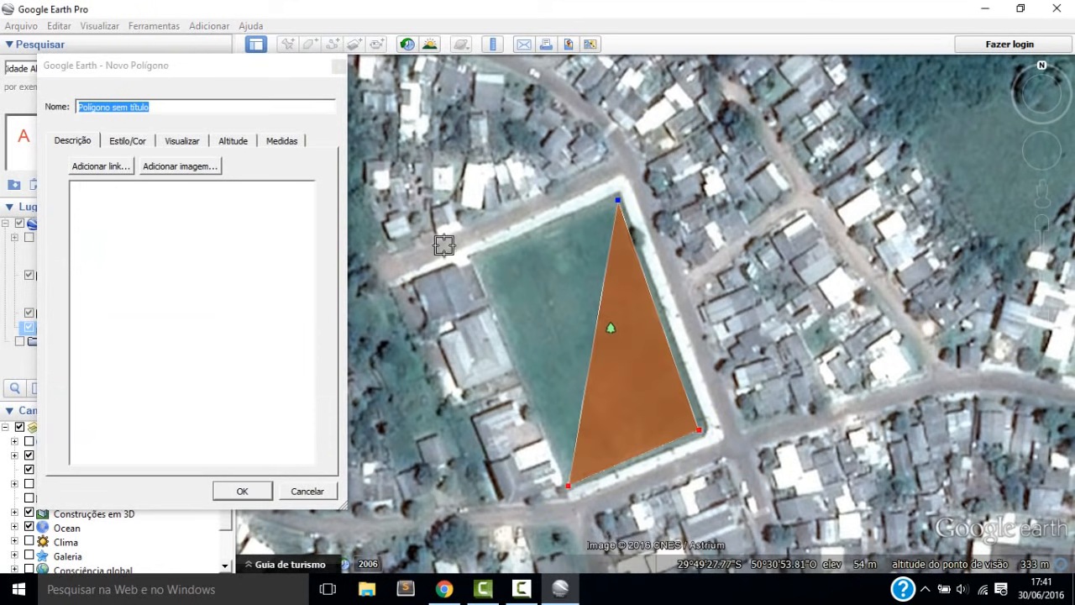
left_click(470, 257)
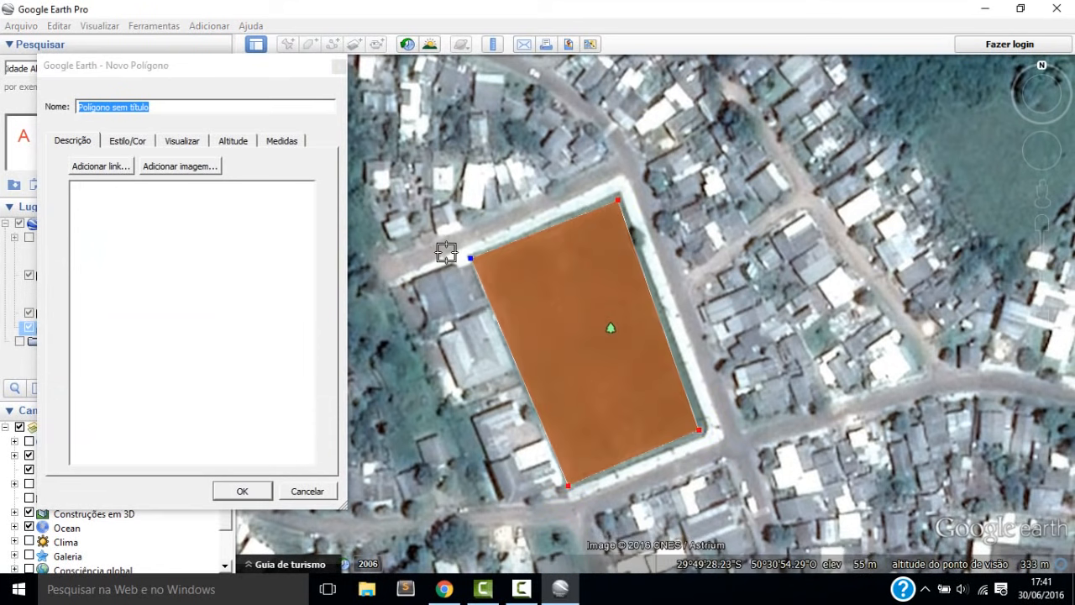
Set the new field polygon's area colour to green and check its perimeter and area measurements
left_click(128, 141)
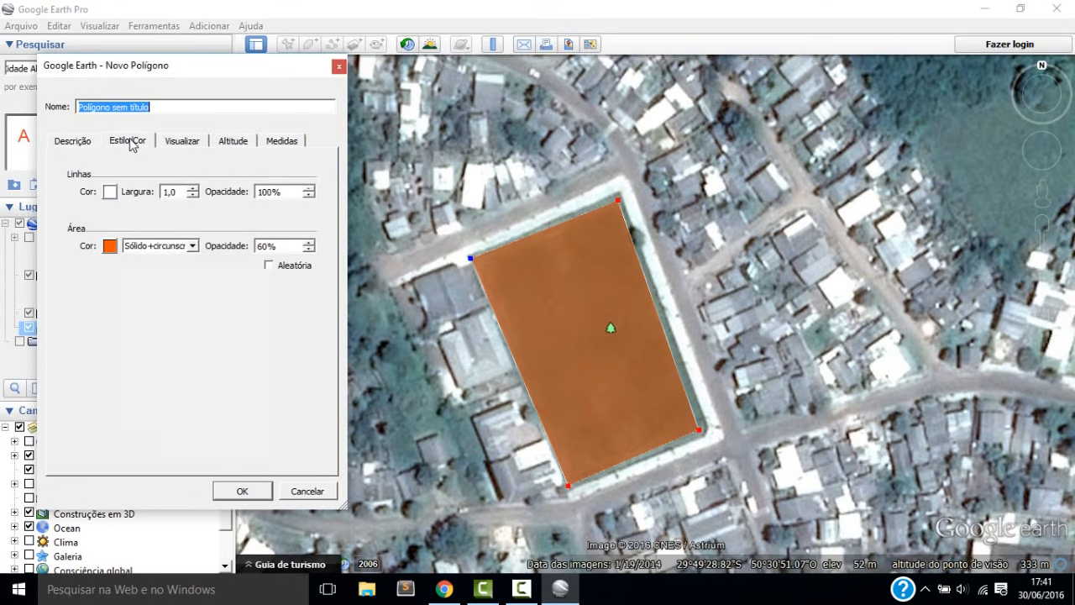
left_click(110, 246)
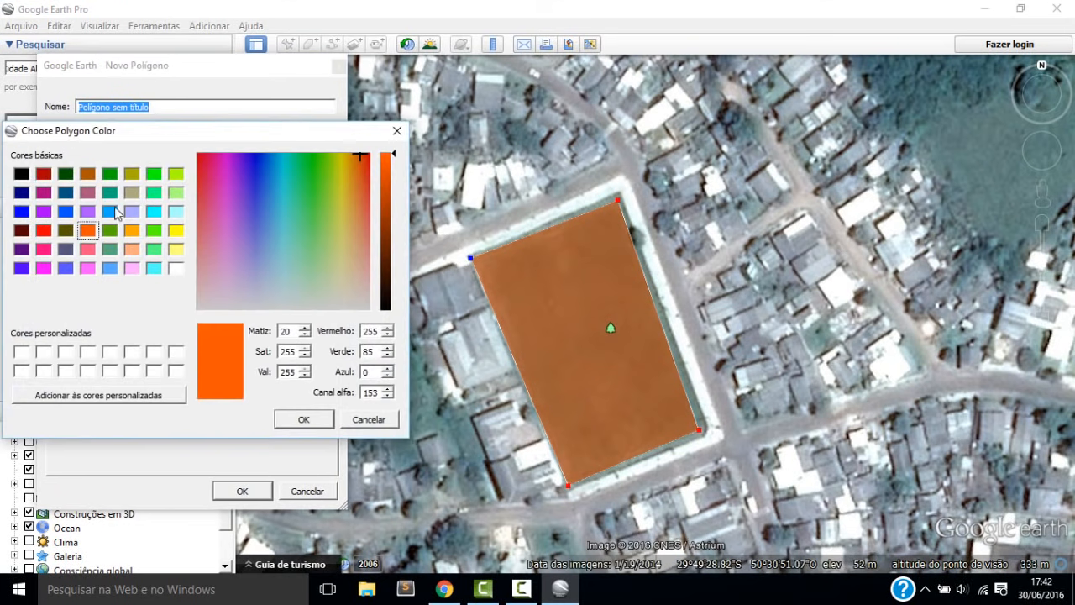
left_click(109, 174)
left_click(303, 420)
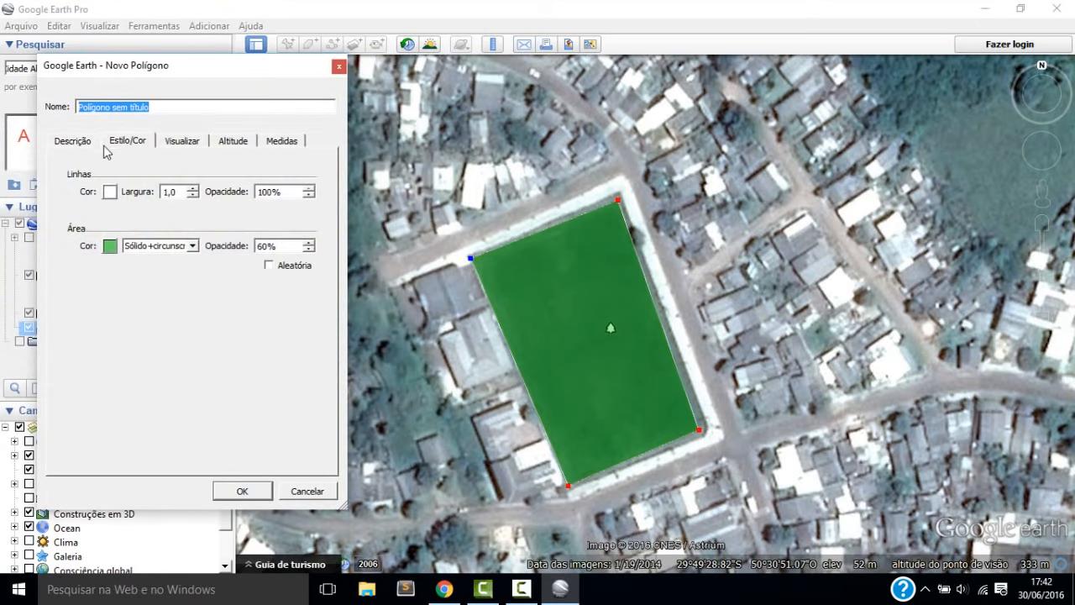
left_click(270, 144)
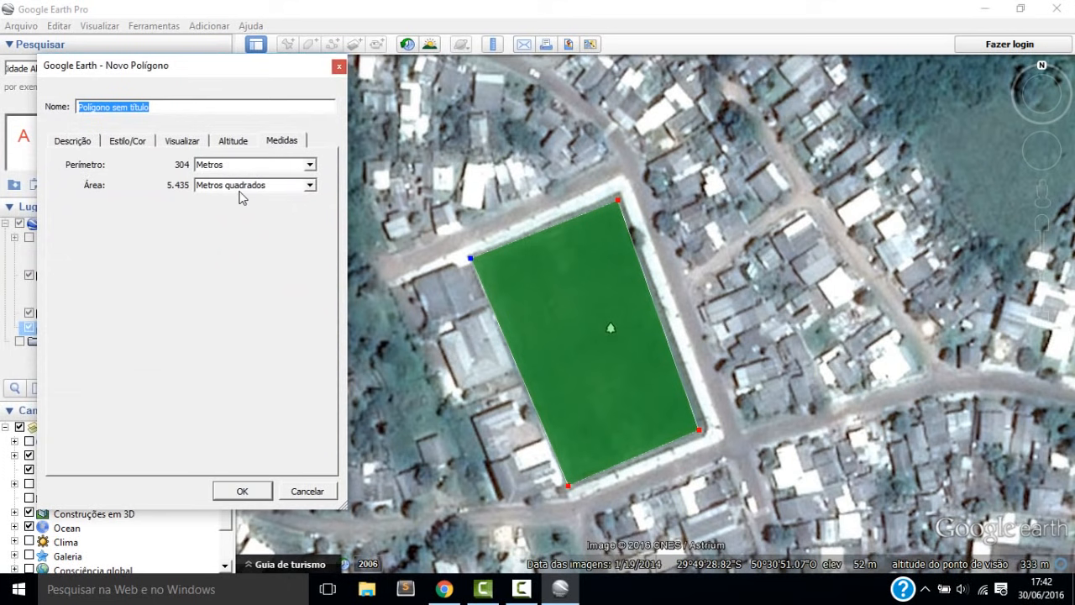
Name the field polygon Campo de futebol and save it
double_click(170, 107)
left_click_drag(171, 107, 114, 107)
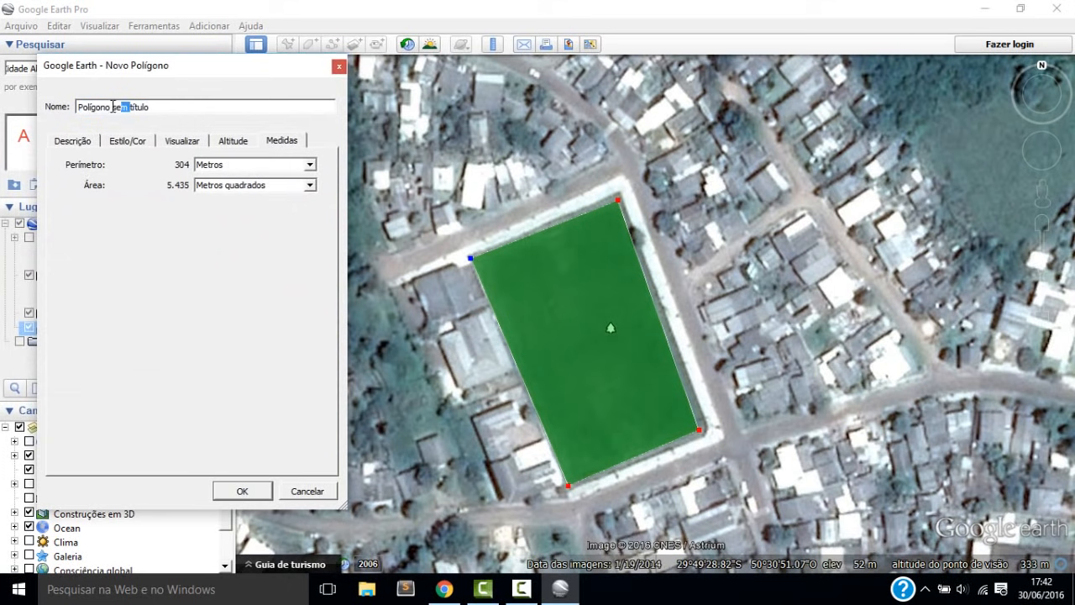
left_click_drag(179, 109, 28, 101)
type("Ca")
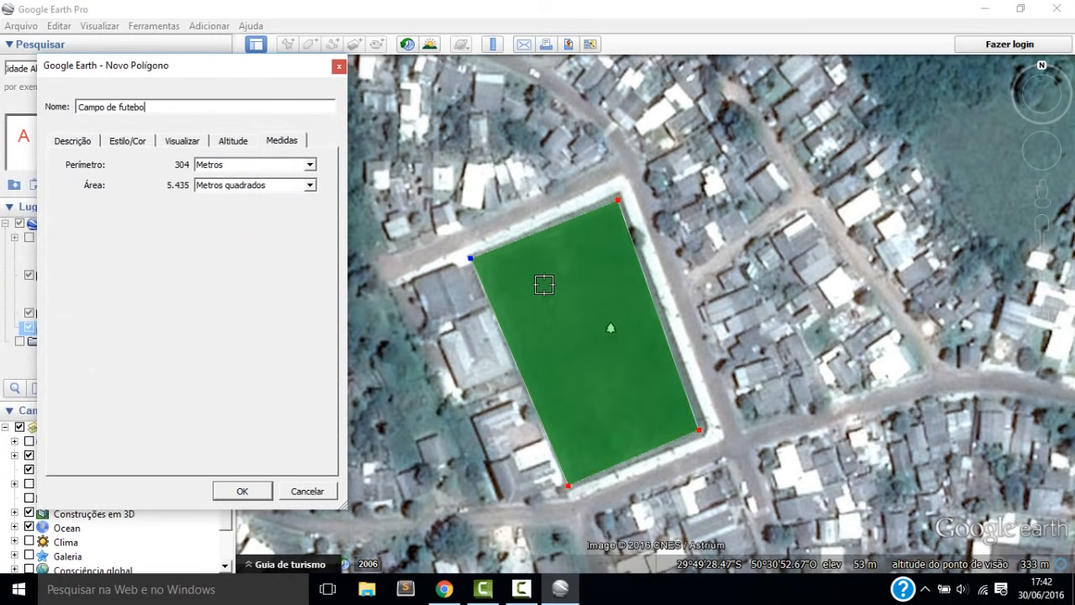
type("mpo de futebol")
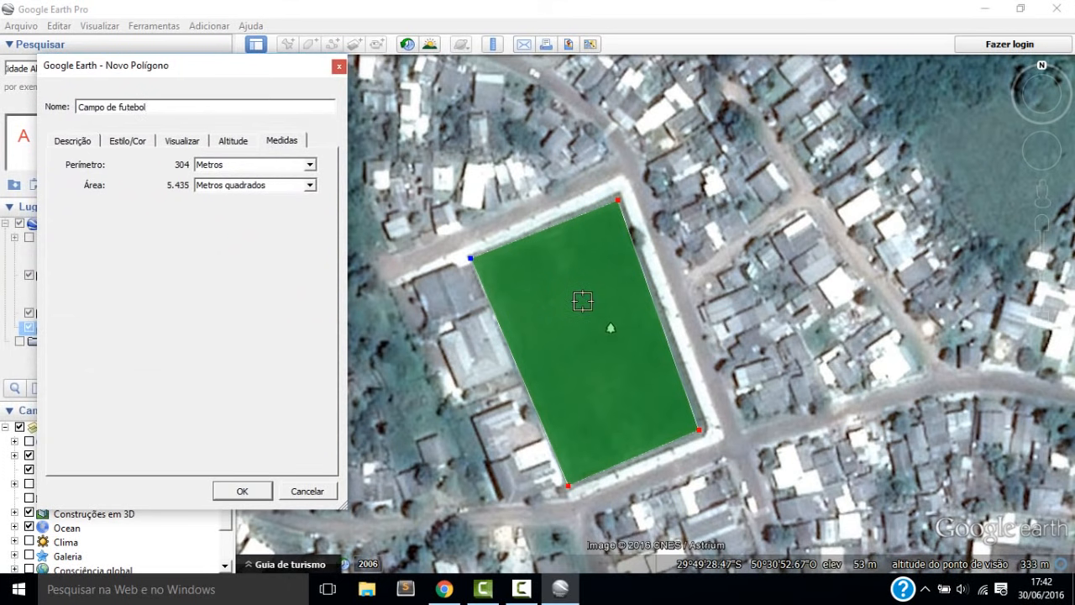
left_click(242, 491)
Examine the map around Campo de futebol, Minha casa and Prédio Polo, including the wooded area southwest of the Polo building
scroll(526, 352, "down", 2)
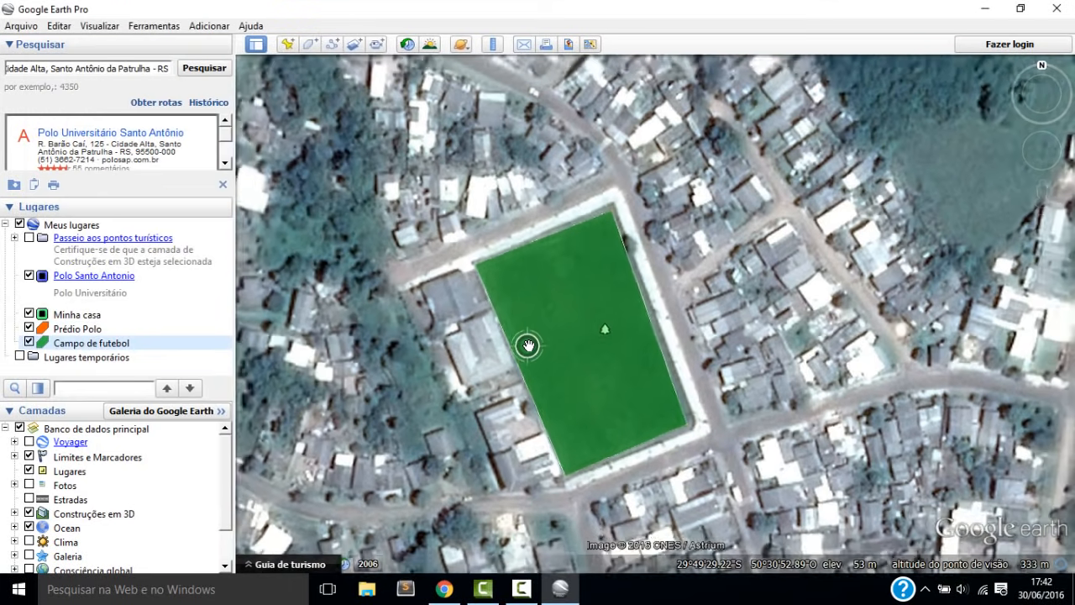
scroll(526, 351, "down", 2)
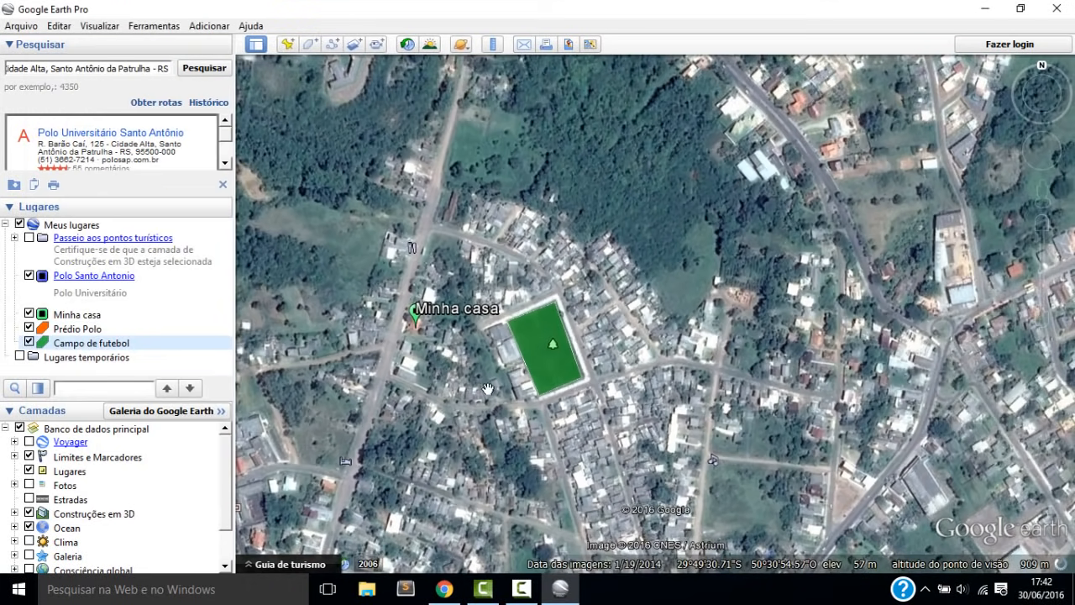
left_click_drag(524, 294, 666, 250)
left_click_drag(468, 418, 628, 342)
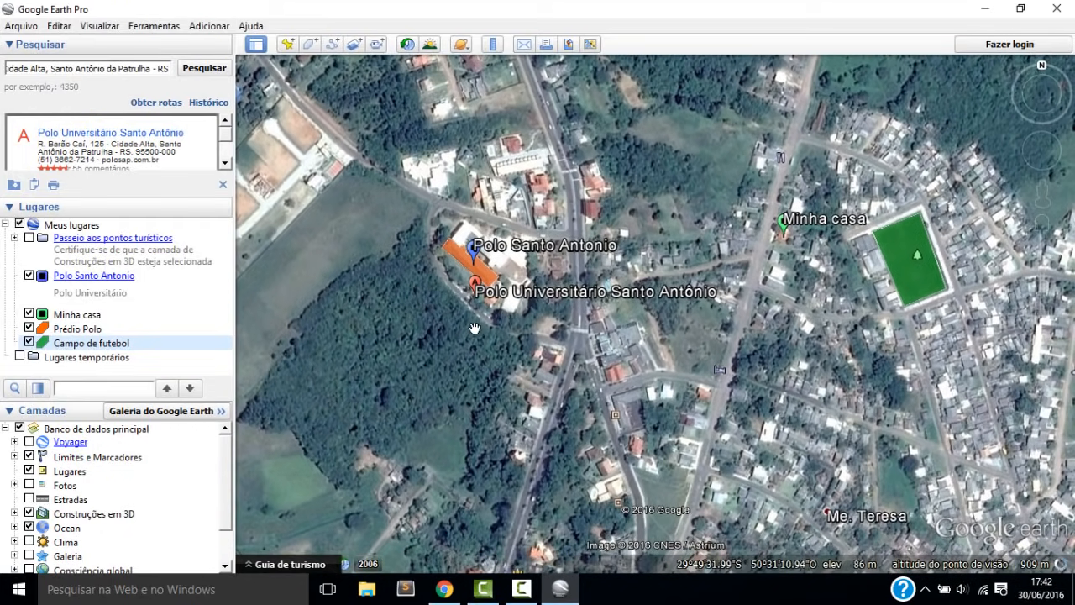
scroll(339, 367, "up", 5)
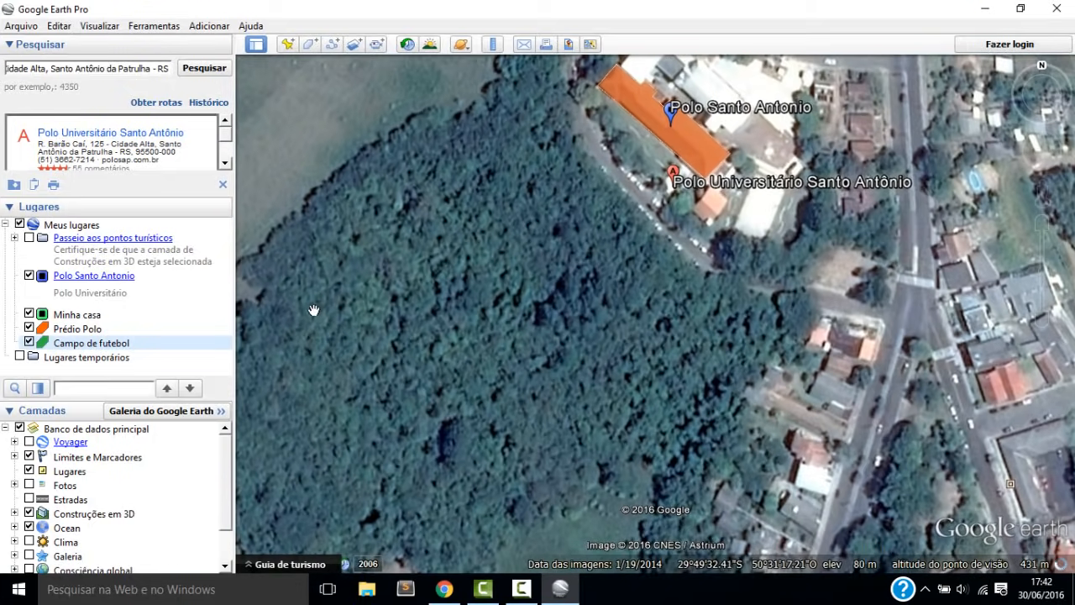
left_click_drag(348, 307, 471, 373)
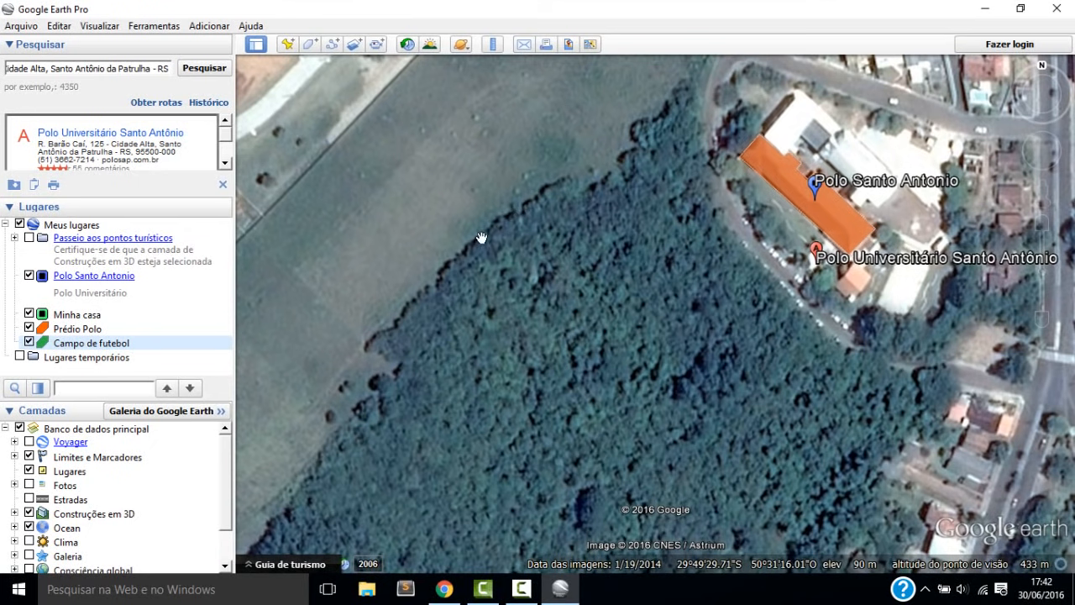
left_click_drag(533, 436, 592, 284)
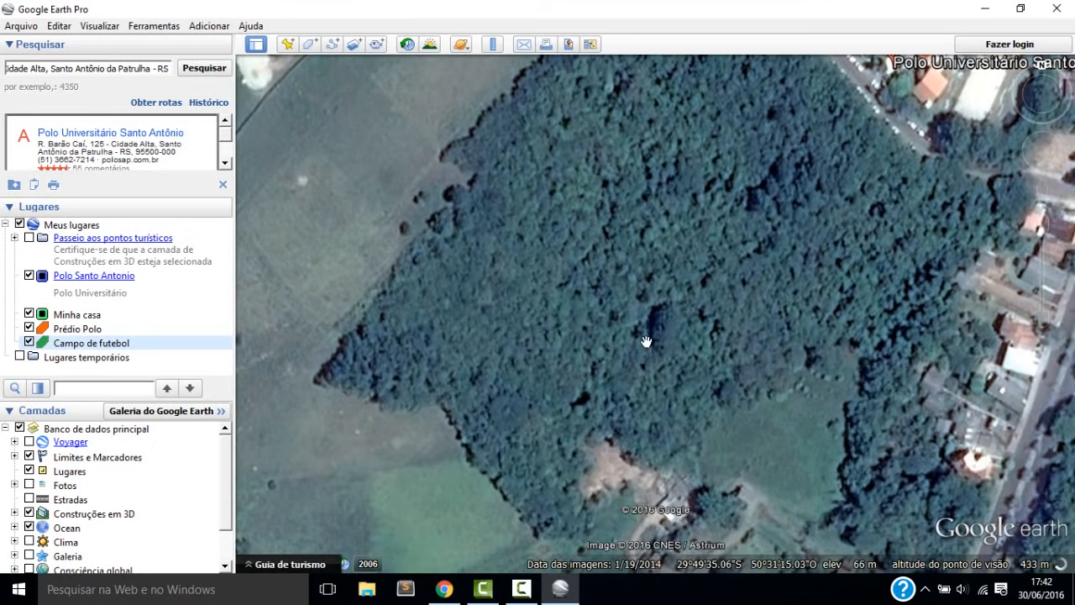
scroll(646, 341, "down", 5)
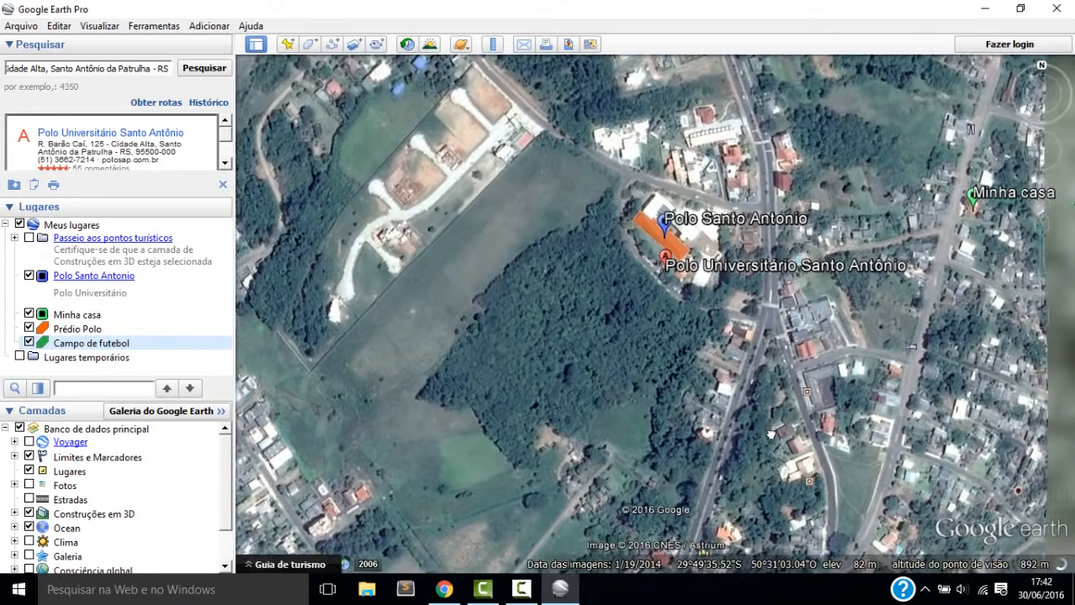
left_click_drag(771, 435, 504, 504)
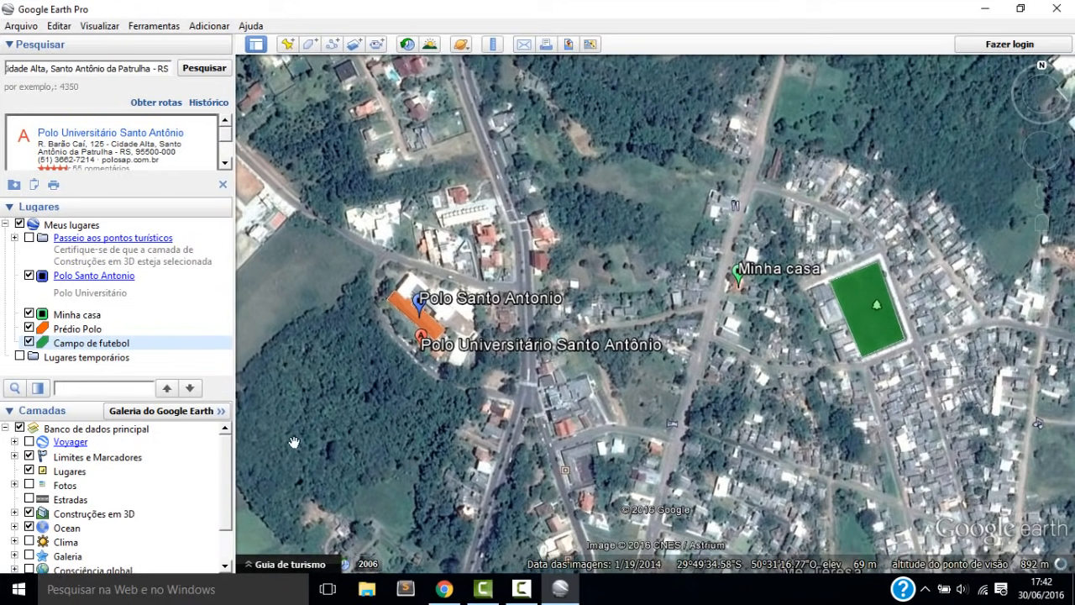
scroll(474, 313, "up", 3)
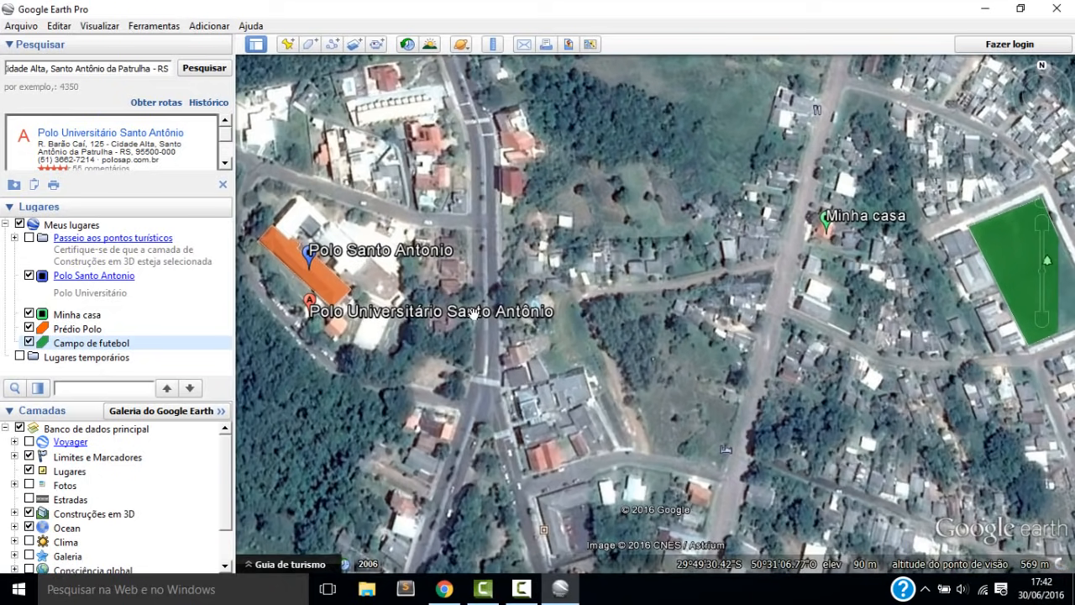
left_click_drag(784, 285, 783, 402)
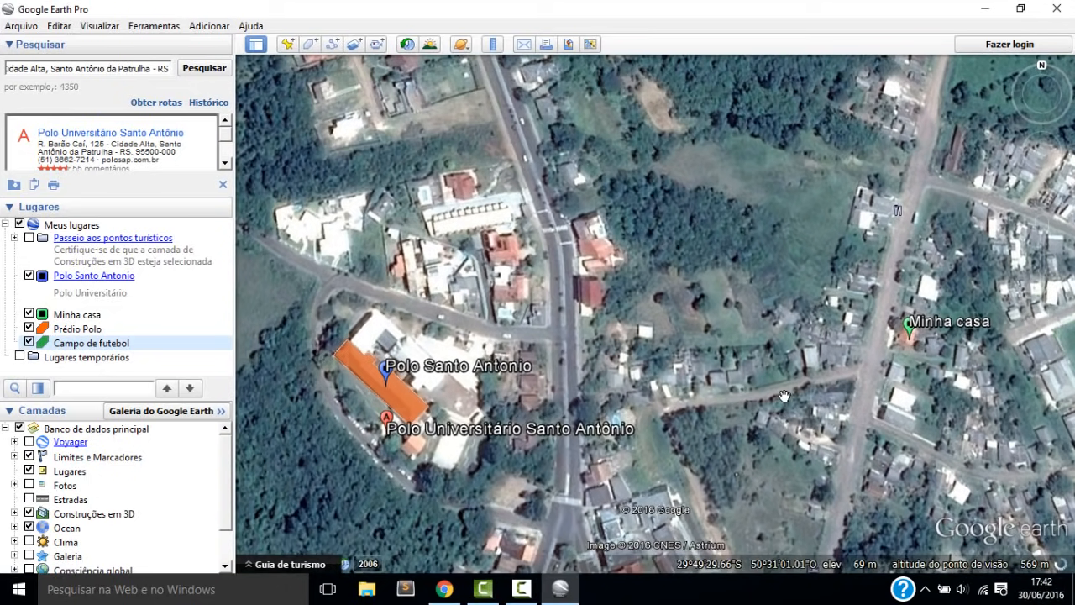
scroll(784, 396, "up", 2)
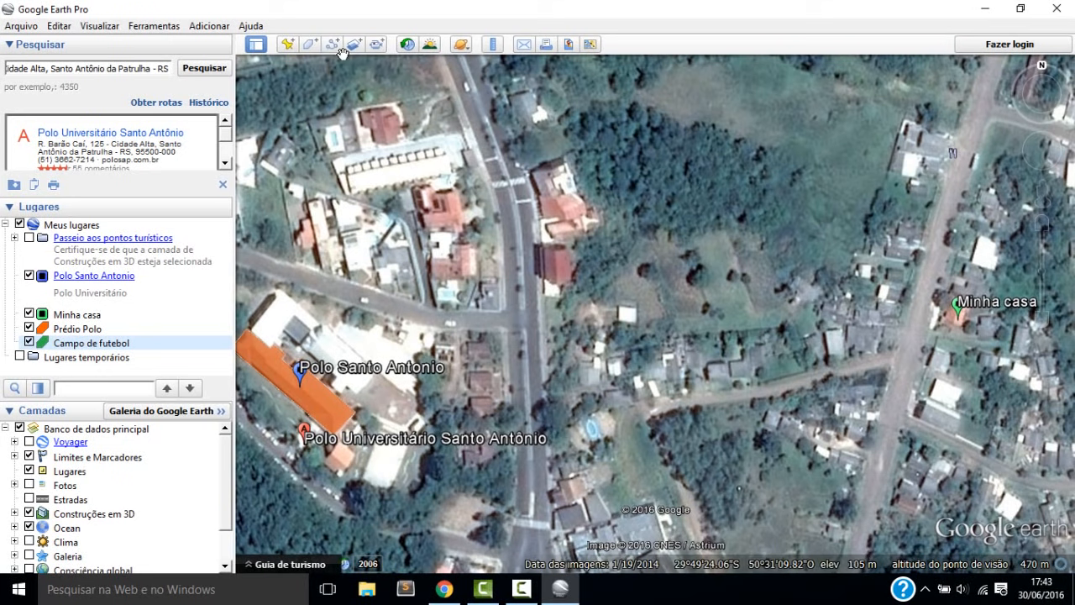
Open the Ruler and review its polygon, circle, 3D path and 3D polygon measuring modes
left_click(494, 45)
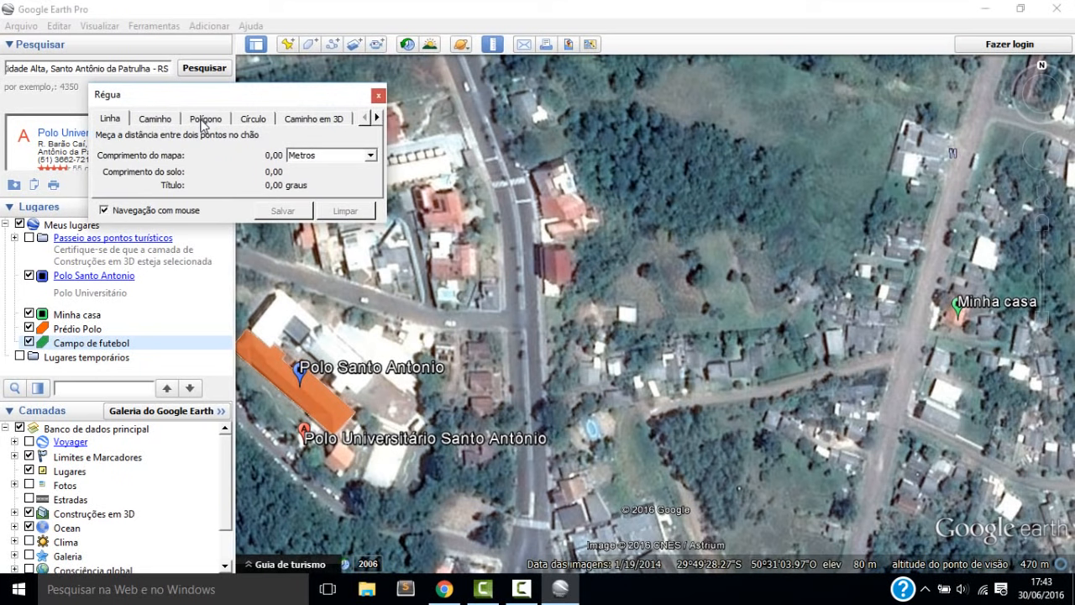
left_click(204, 119)
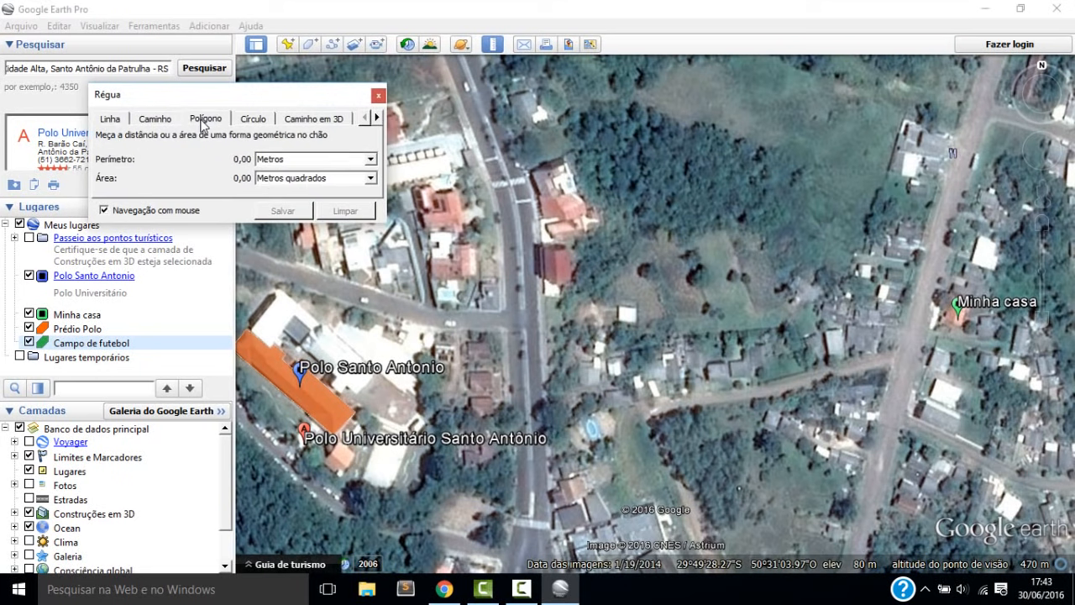
left_click(250, 120)
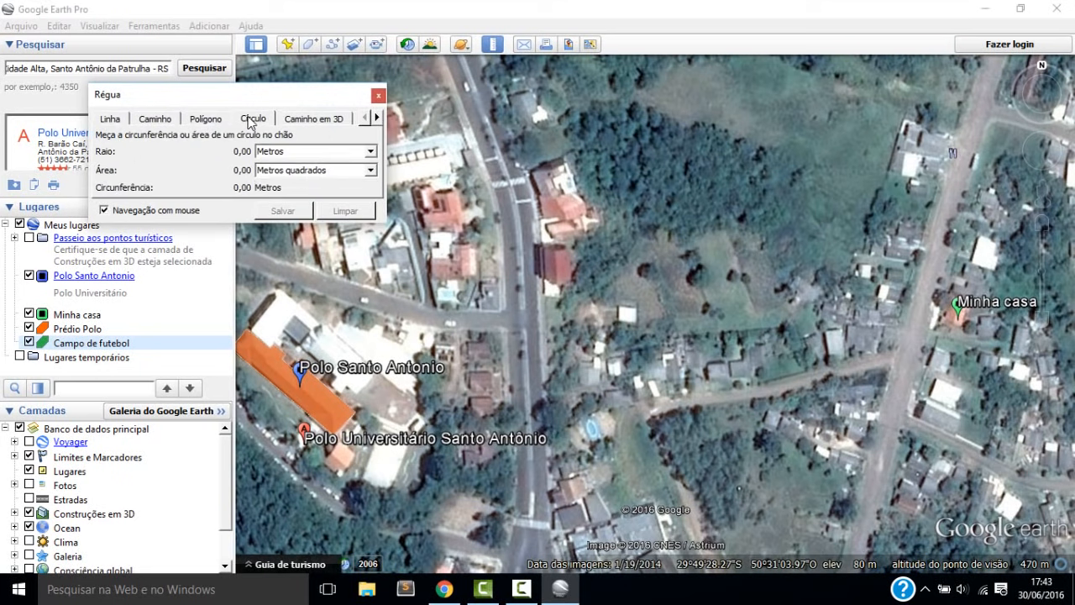
left_click(332, 123)
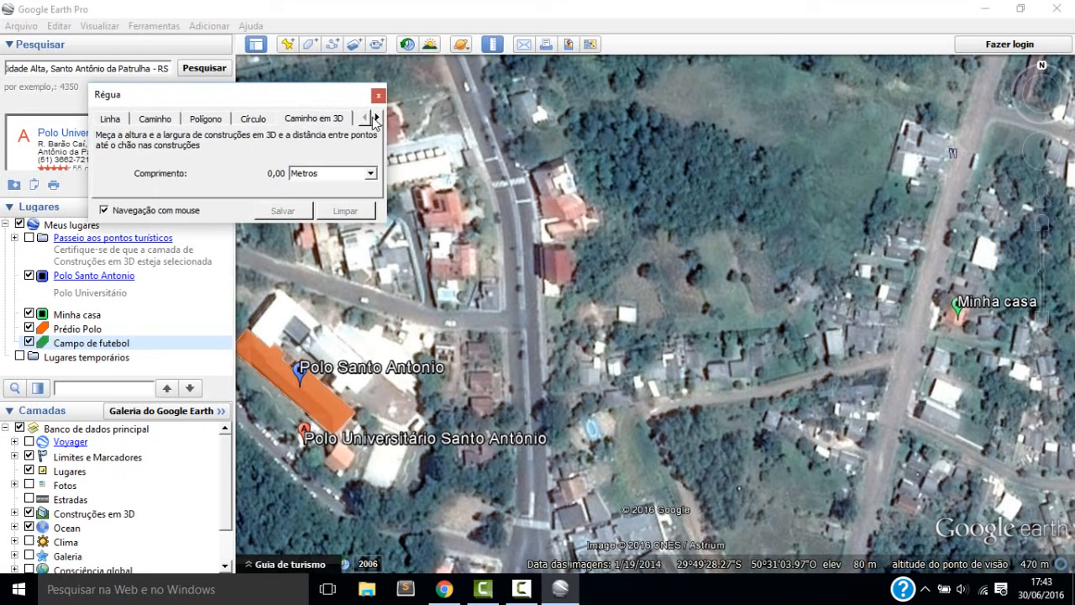
left_click(379, 119)
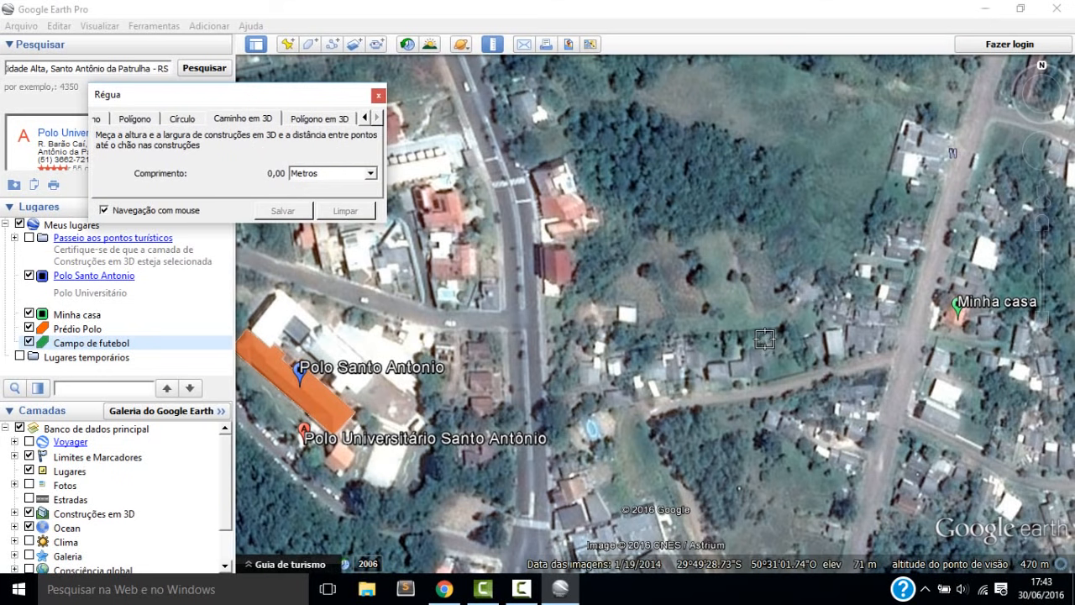
left_click(332, 121)
Measure the straight-line distance in metres from the east corner of Prédio Polo to the Minha casa placemark
left_click(364, 121)
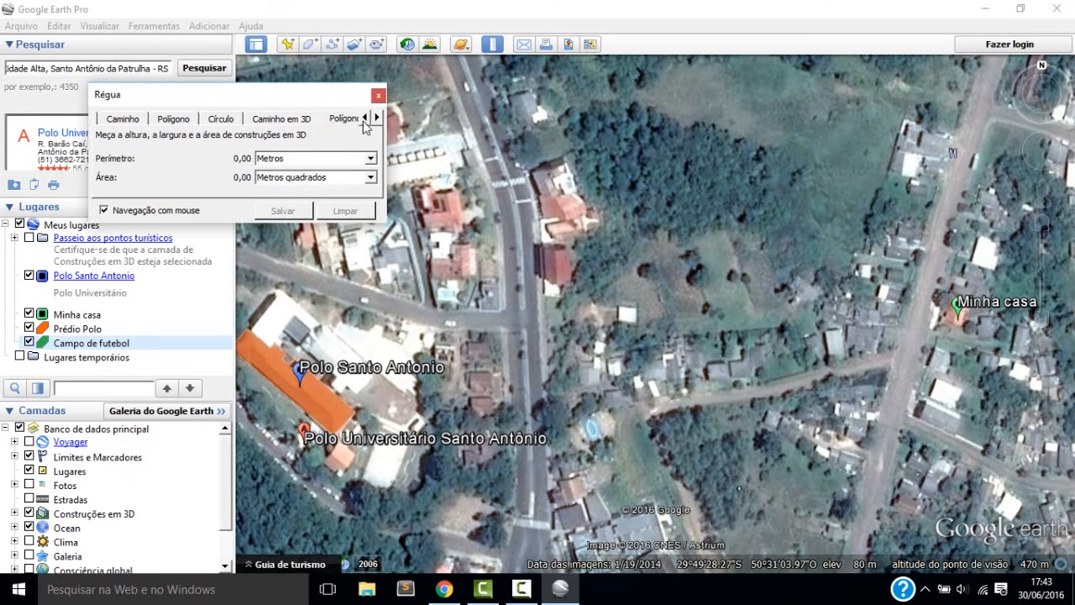
left_click(365, 122)
left_click(110, 122)
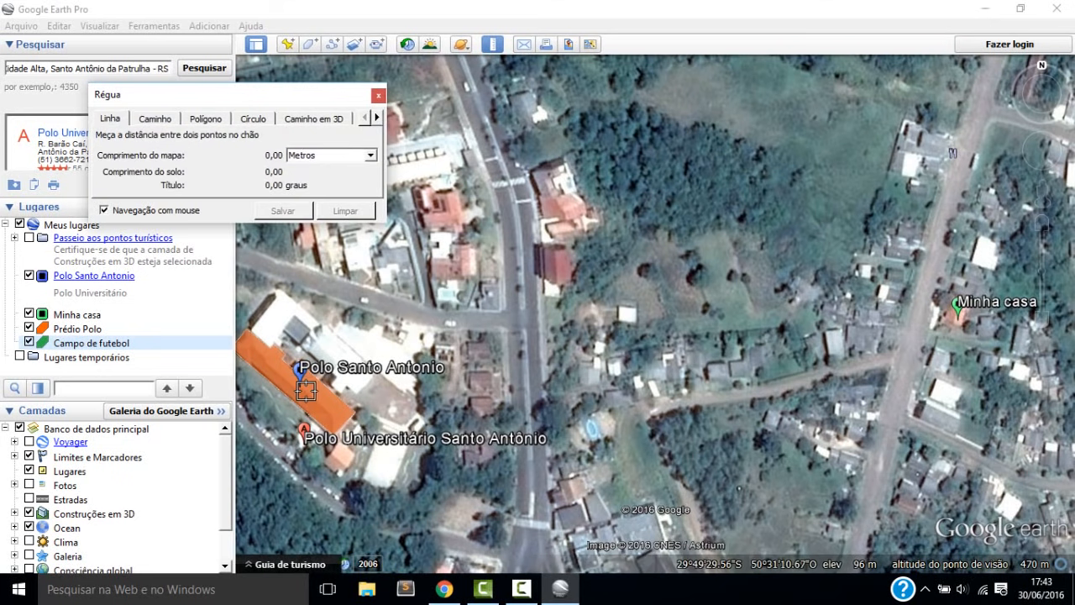
left_click(353, 412)
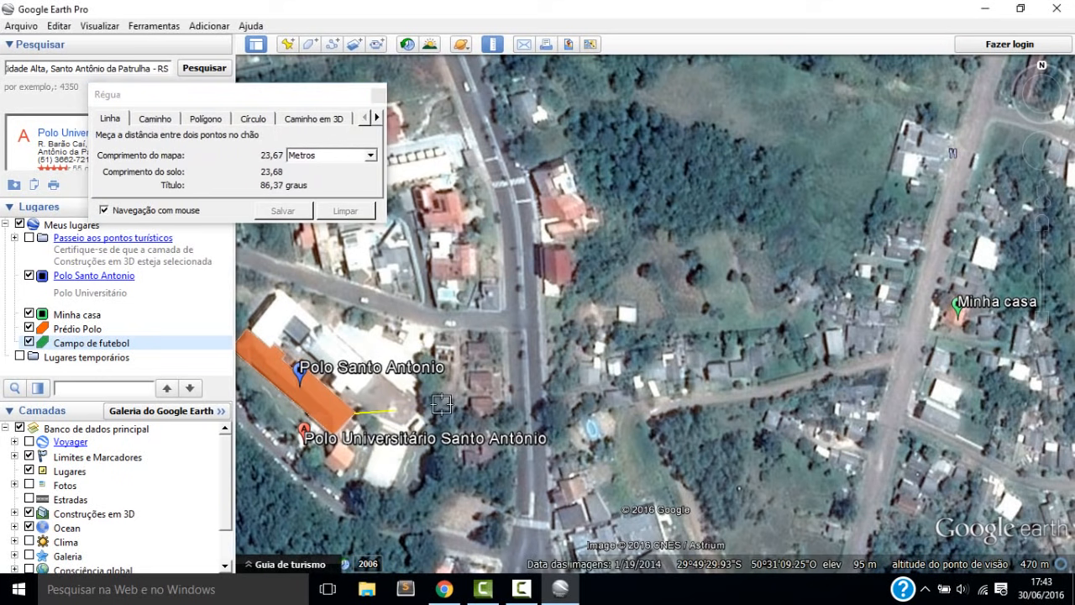
left_click(945, 317)
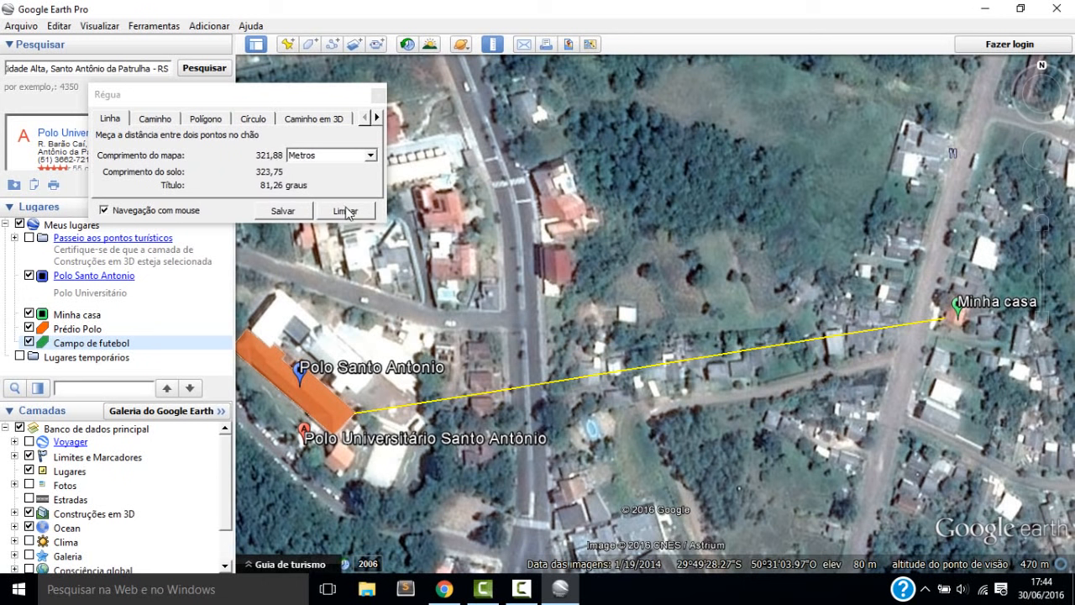
Save the measured line as Linha casa polo, checking its style and length settings
left_click(284, 211)
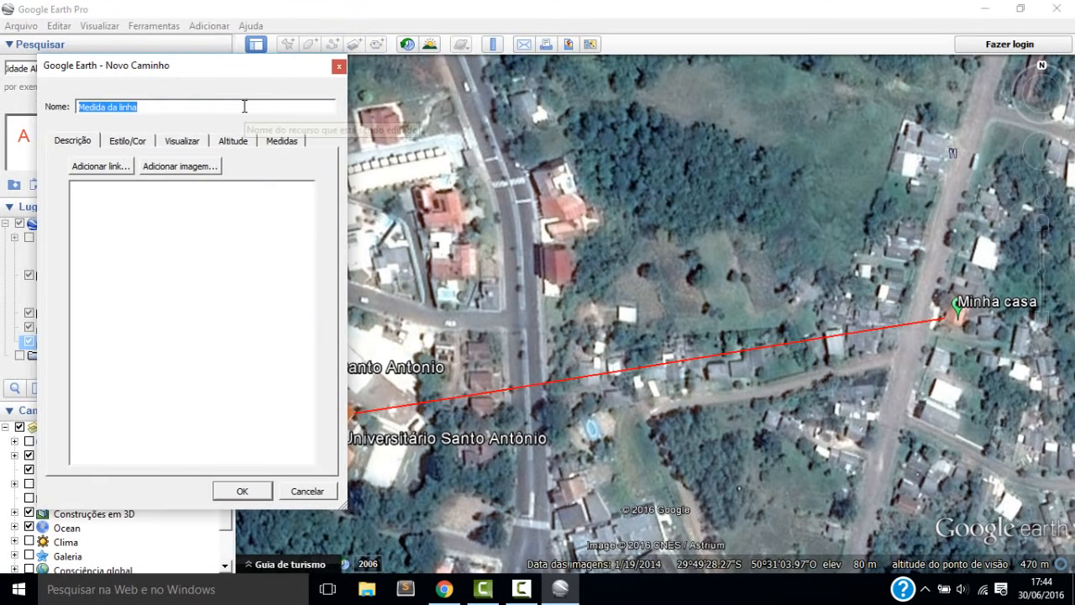
type("Linha casa polo")
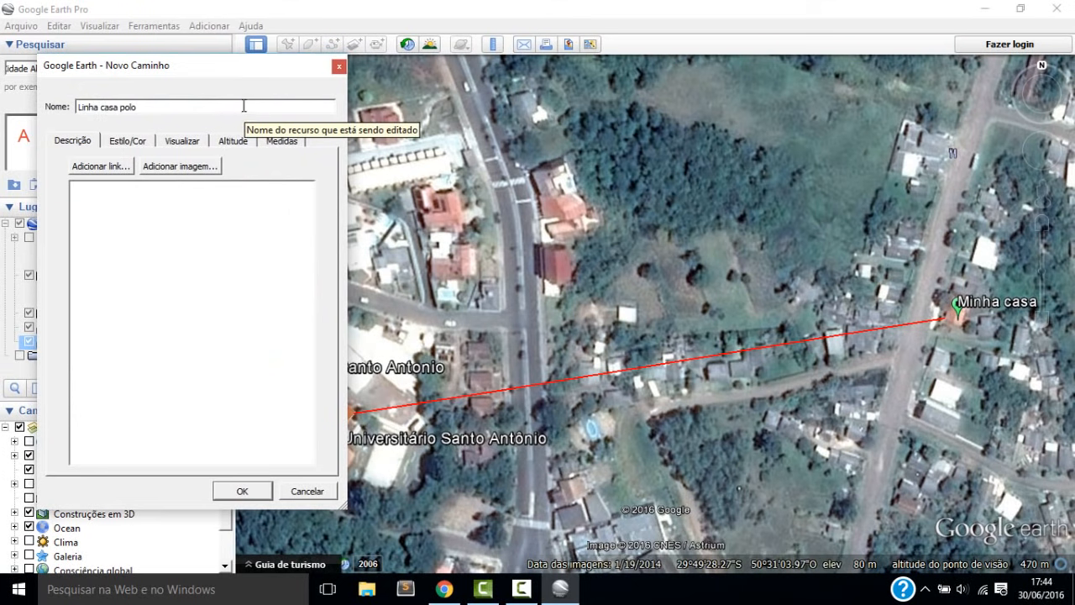
left_click(130, 145)
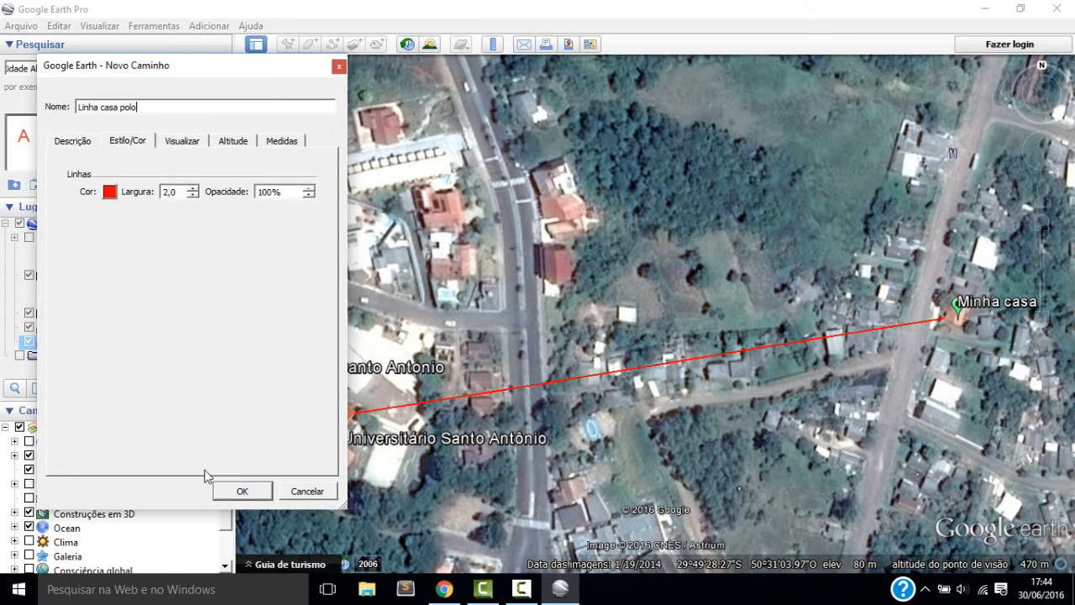
left_click(279, 143)
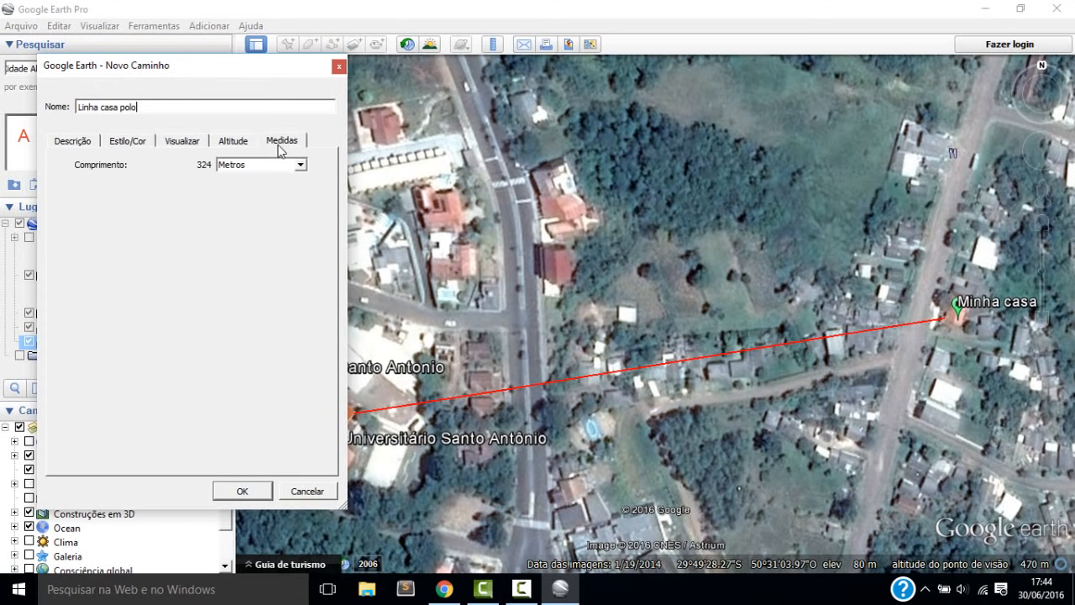
left_click(60, 143)
left_click(242, 491)
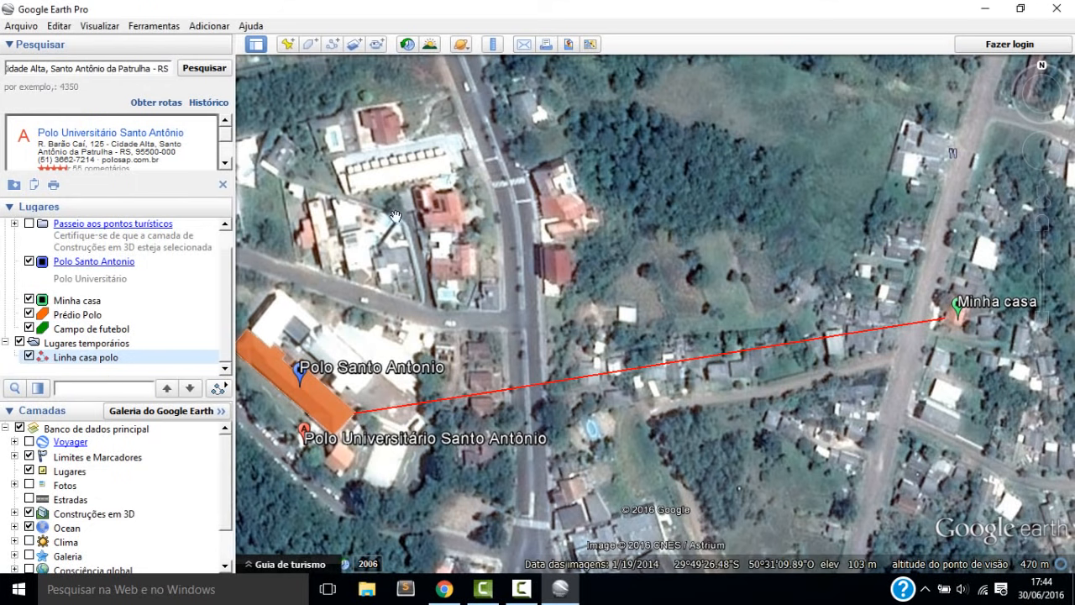
scroll(433, 370, "up", 1)
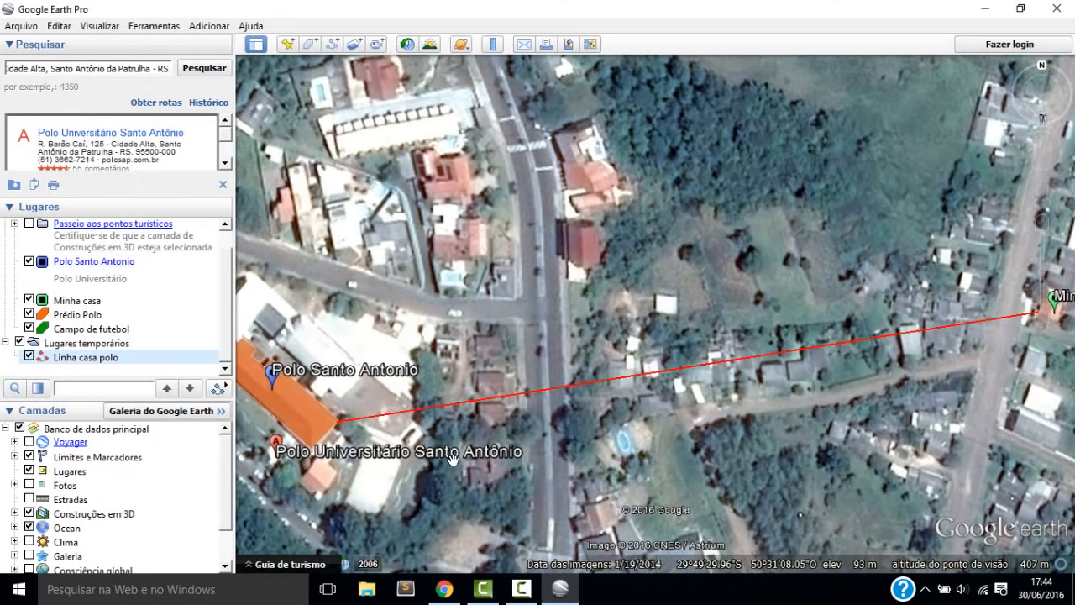
left_click_drag(490, 384, 511, 329)
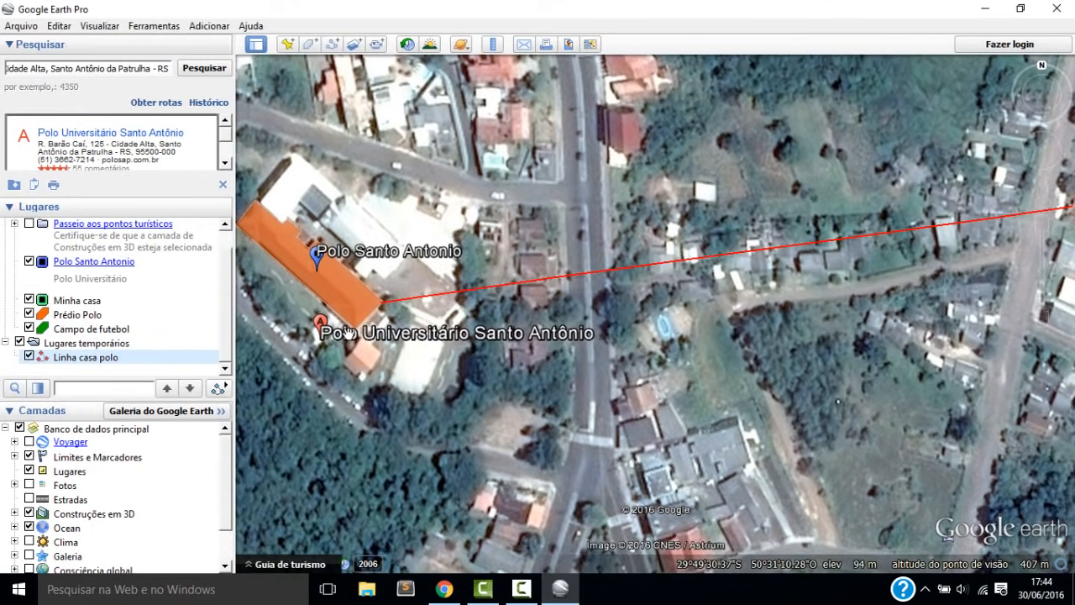
scroll(452, 331, "up", 2)
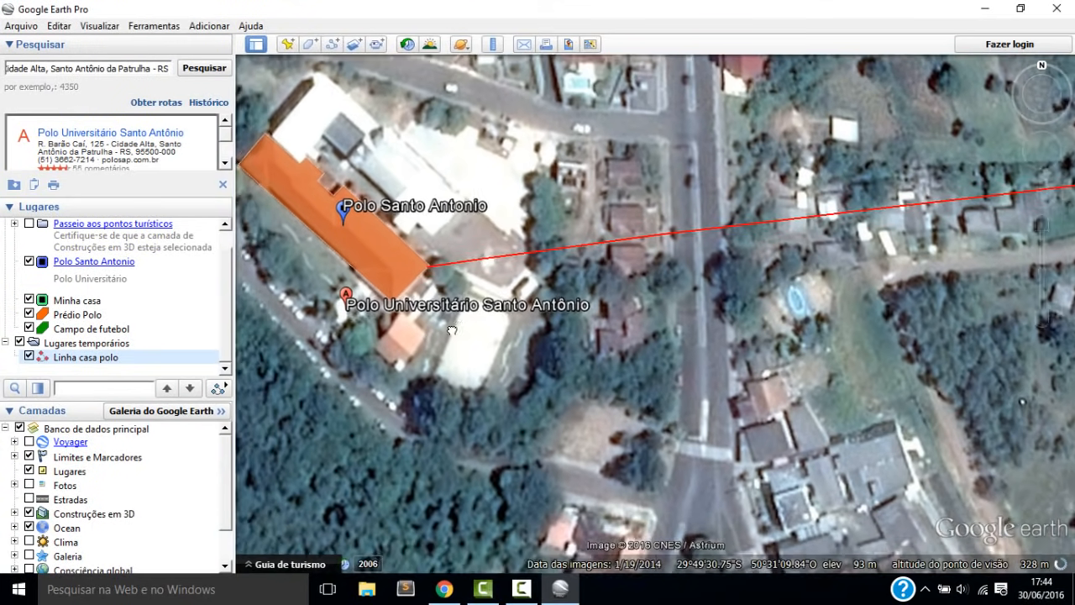
Open the Ruler in path mode to measure a route of several points in metres
left_click_drag(452, 330, 487, 303)
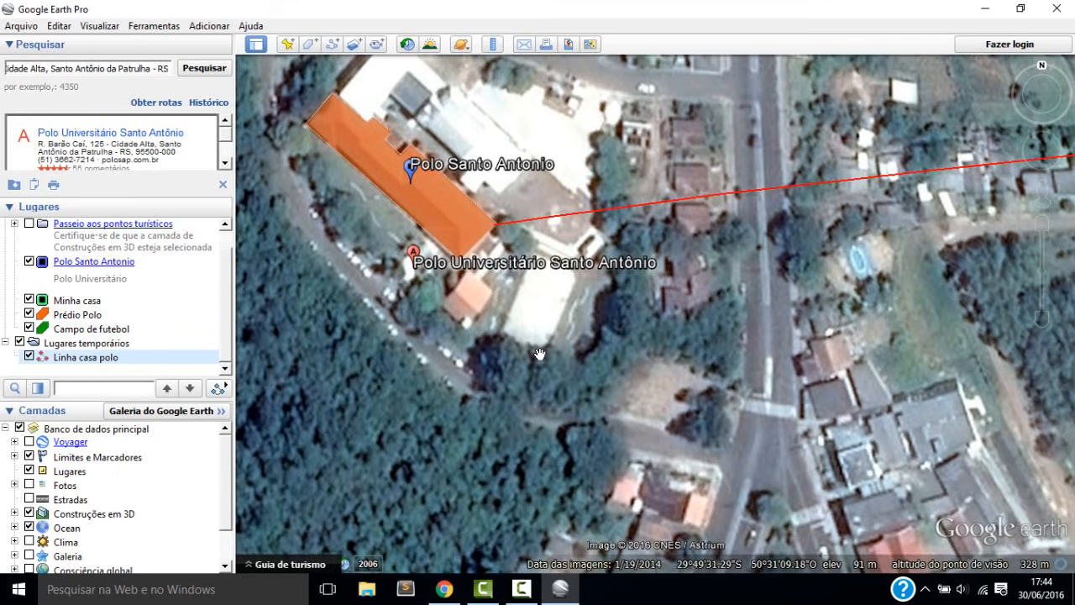
left_click(492, 47)
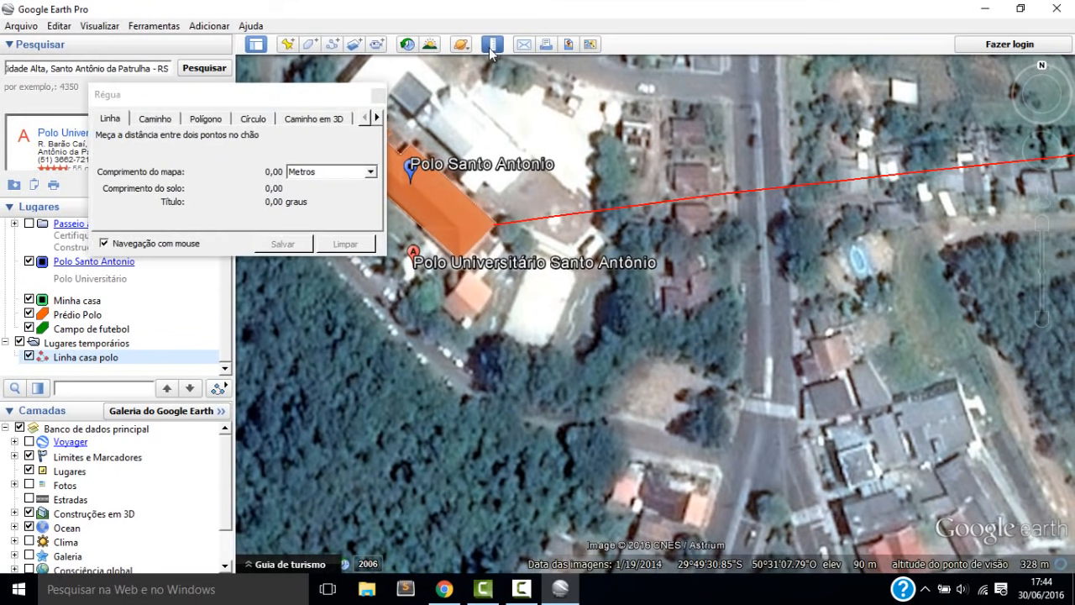
left_click(155, 119)
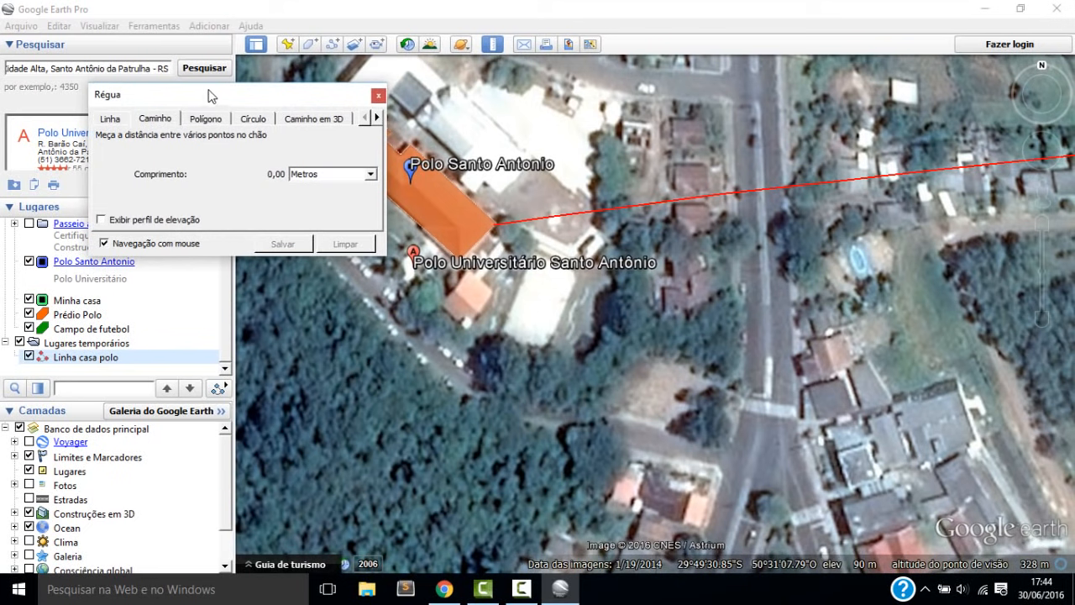
left_click_drag(210, 95, 196, 90)
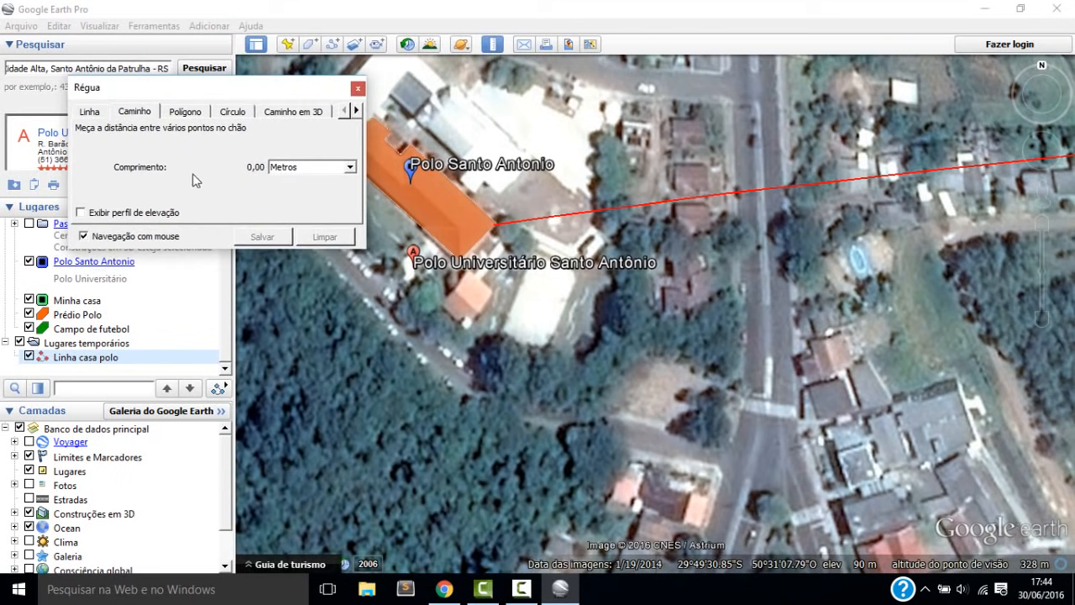
Trace the measuring path along the curved street south of Prédio Polo to the avenue junction, about 138 m long
left_click(371, 291)
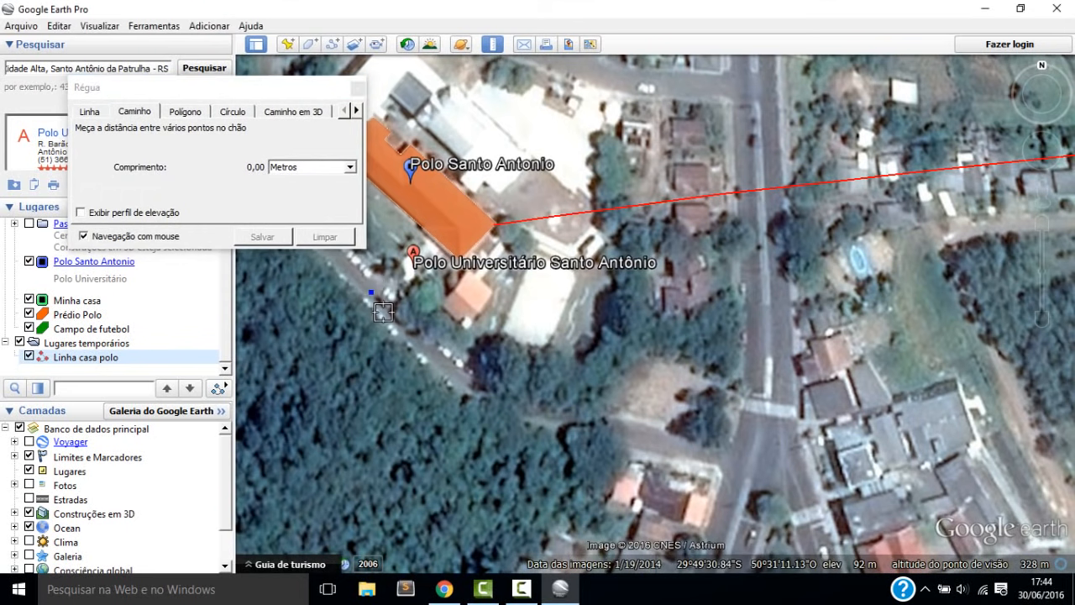
left_click(389, 316)
left_click(410, 340)
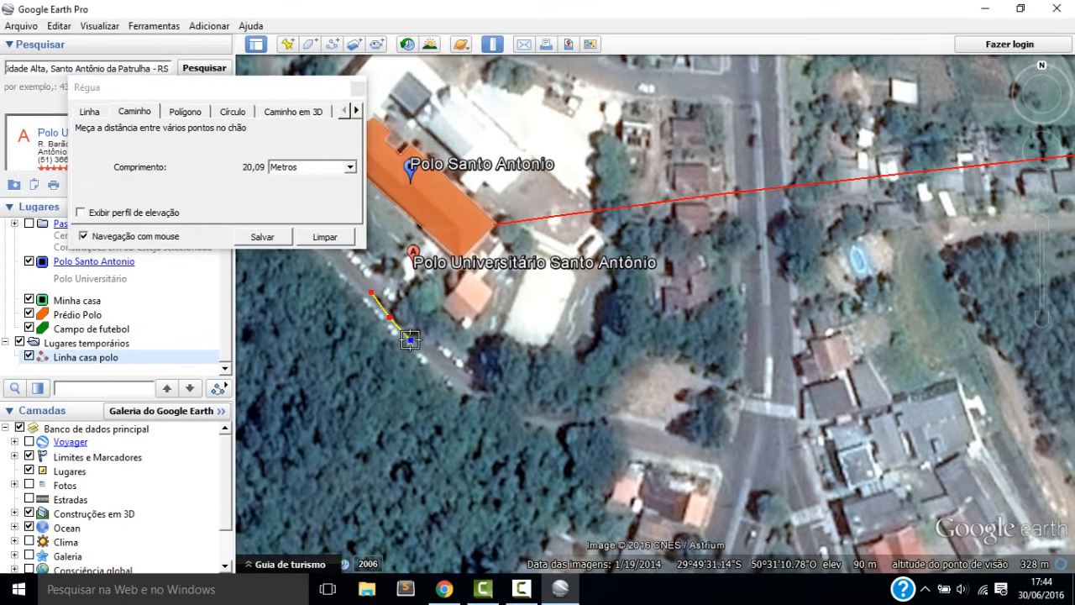
left_click(448, 367)
left_click(474, 388)
left_click(510, 403)
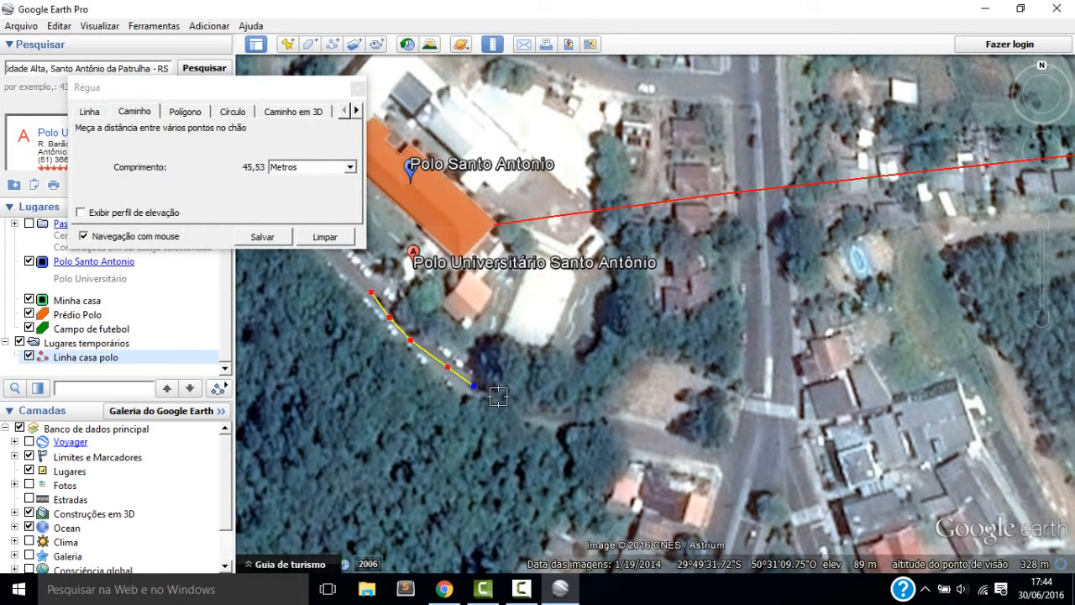
left_click(544, 414)
left_click(589, 427)
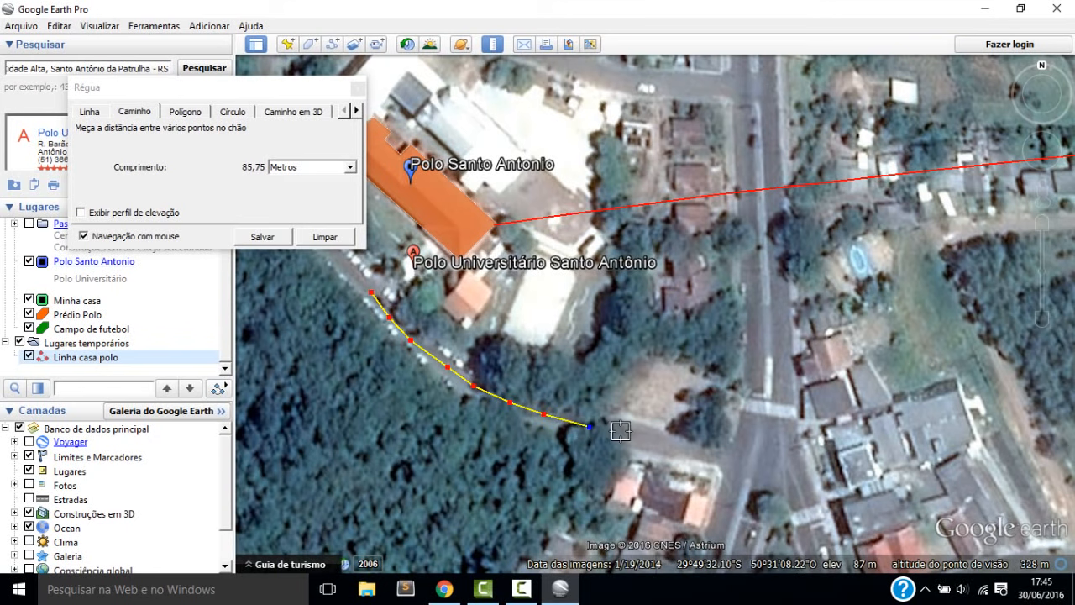
left_click(621, 432)
left_click(659, 441)
left_click(685, 450)
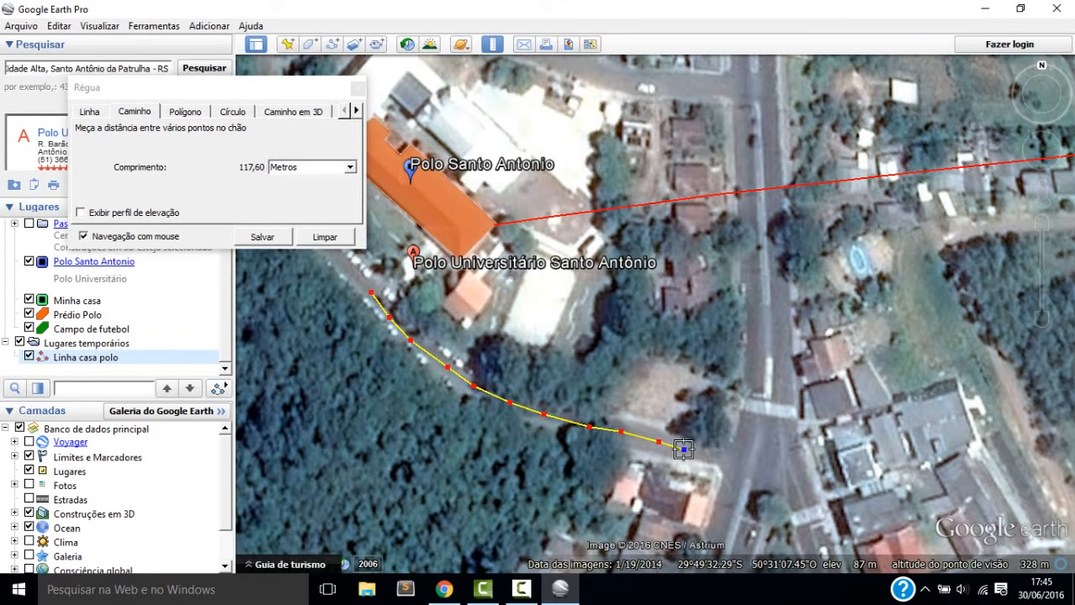
left_click(696, 400)
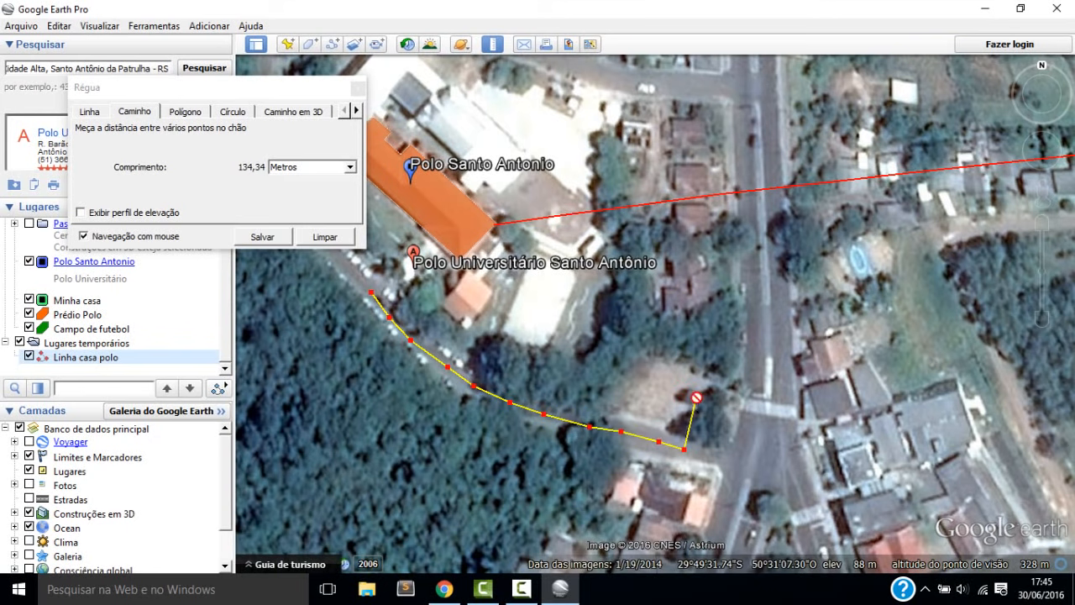
right_click(697, 399)
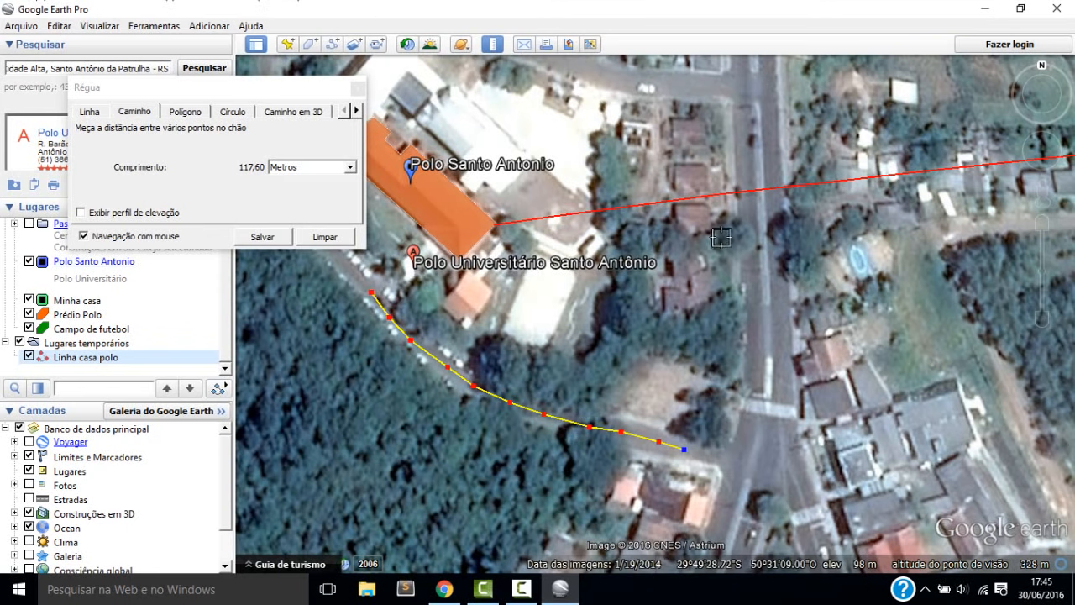
left_click(714, 455)
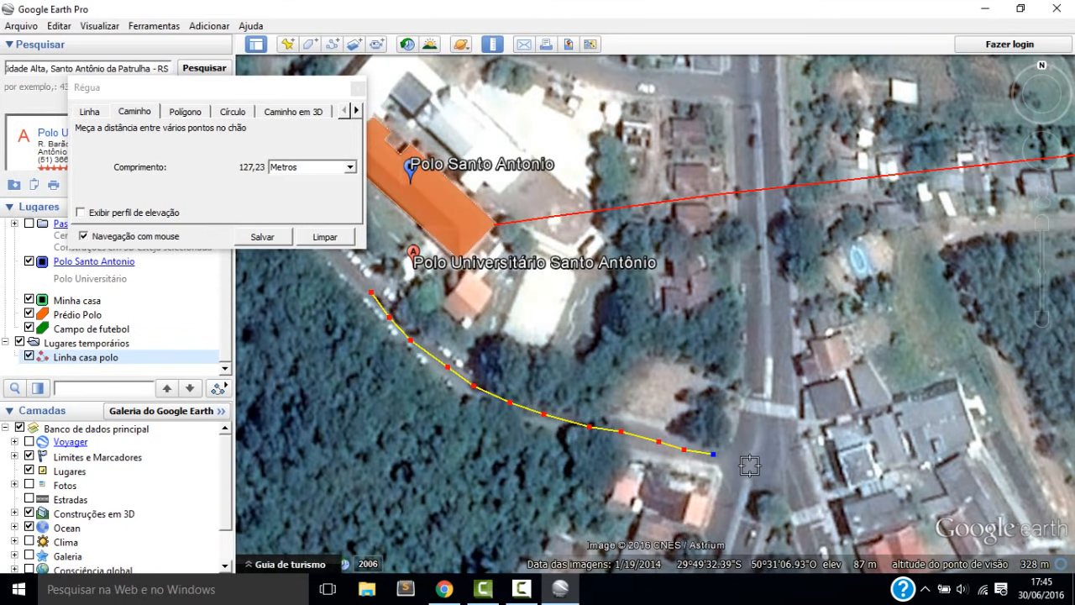
left_click(746, 463)
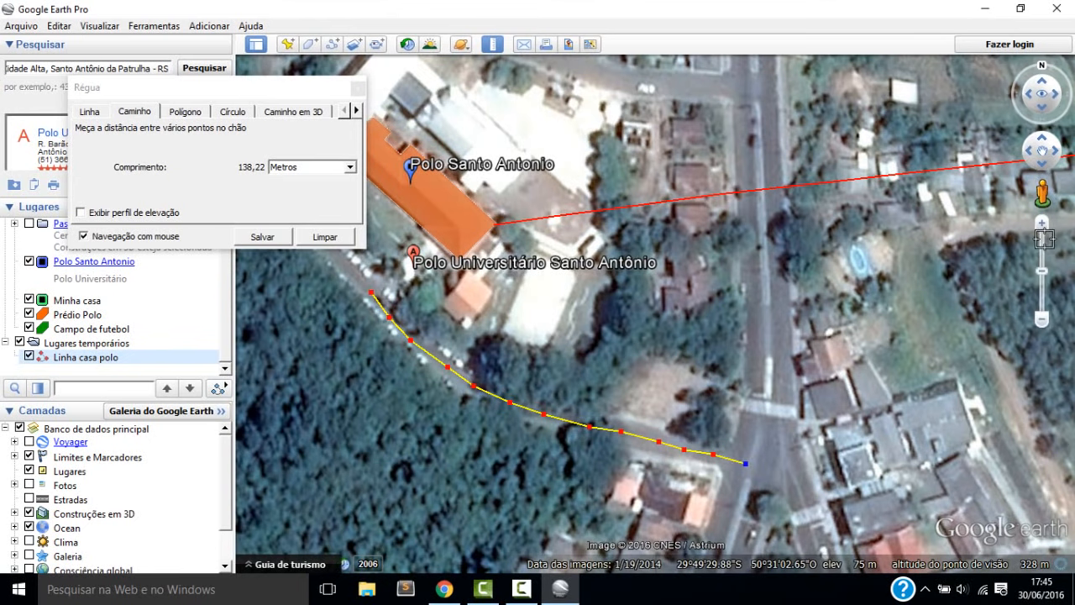
Extend the path across the avenue and south along the side street to the next corner, about 211 m in total
left_click_drag(1044, 279, 1043, 290)
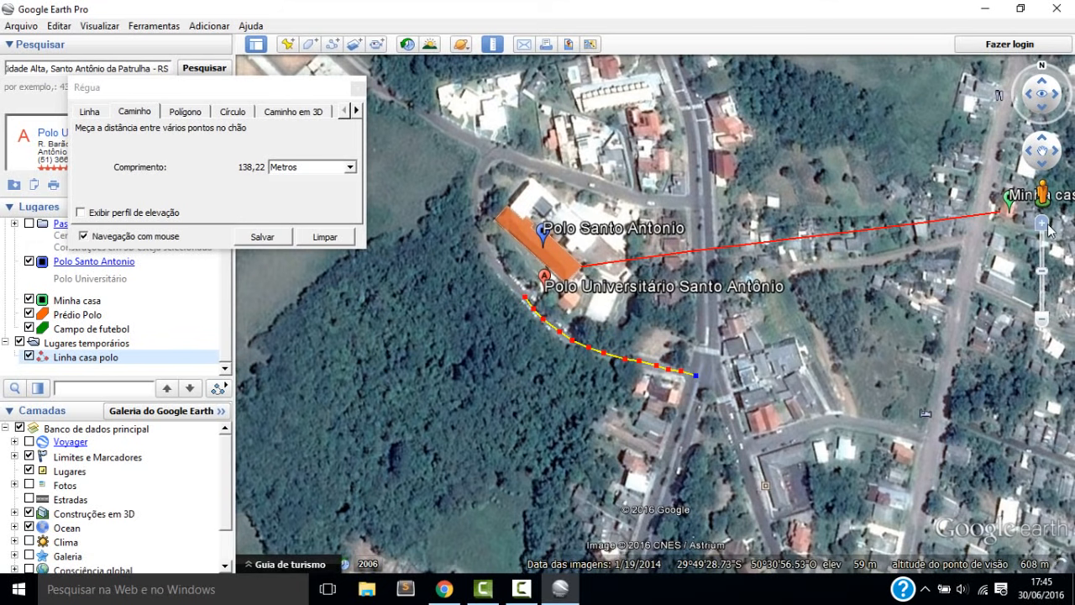
left_click_drag(1065, 154, 1042, 145)
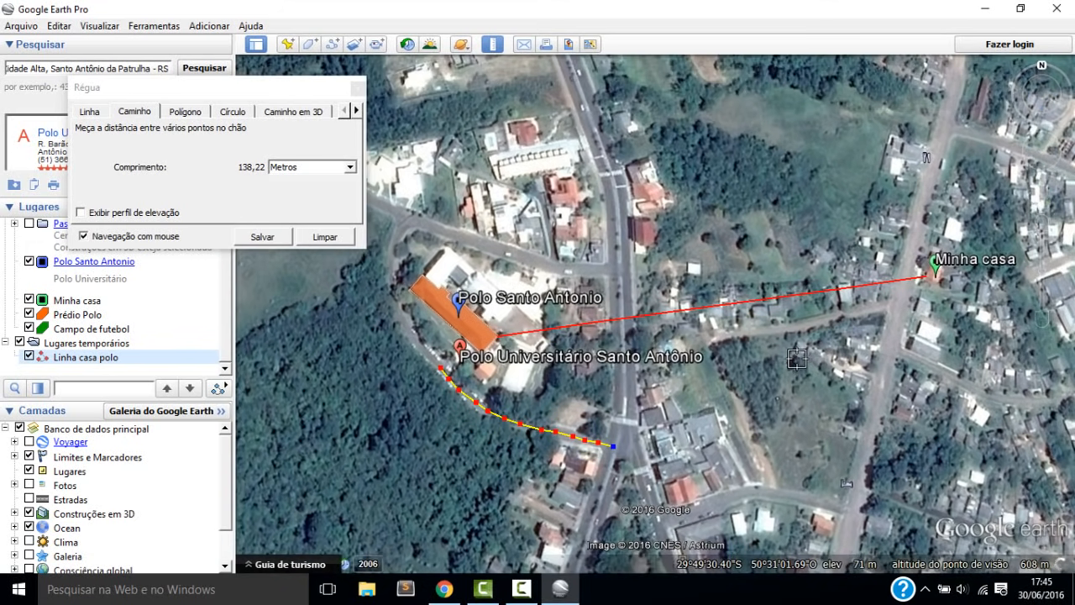
scroll(793, 357, "up", 2)
scroll(793, 356, "up", 2)
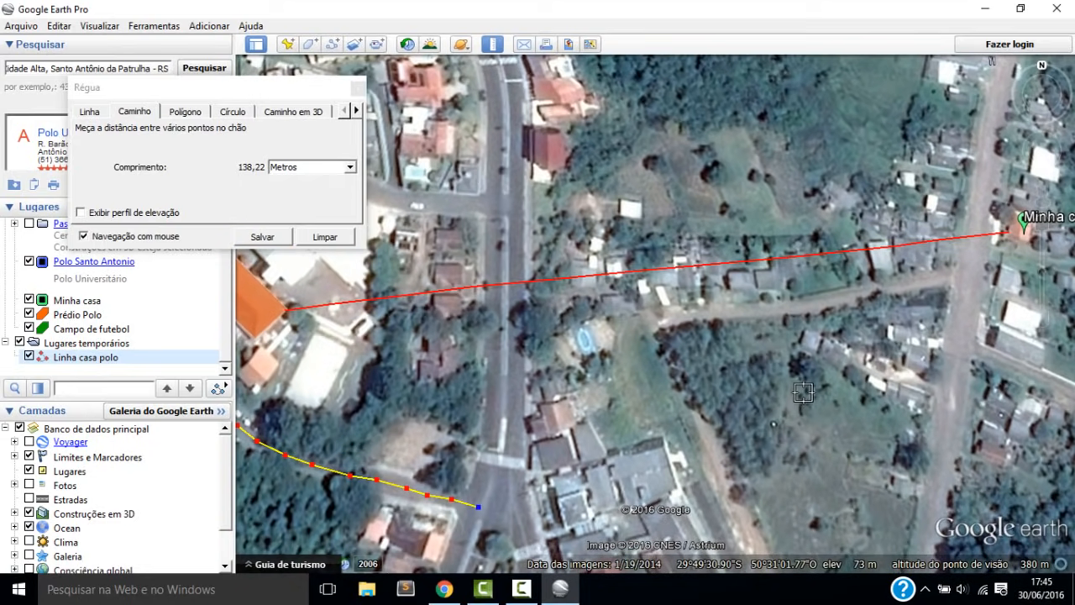
scroll(786, 364, "down", 4)
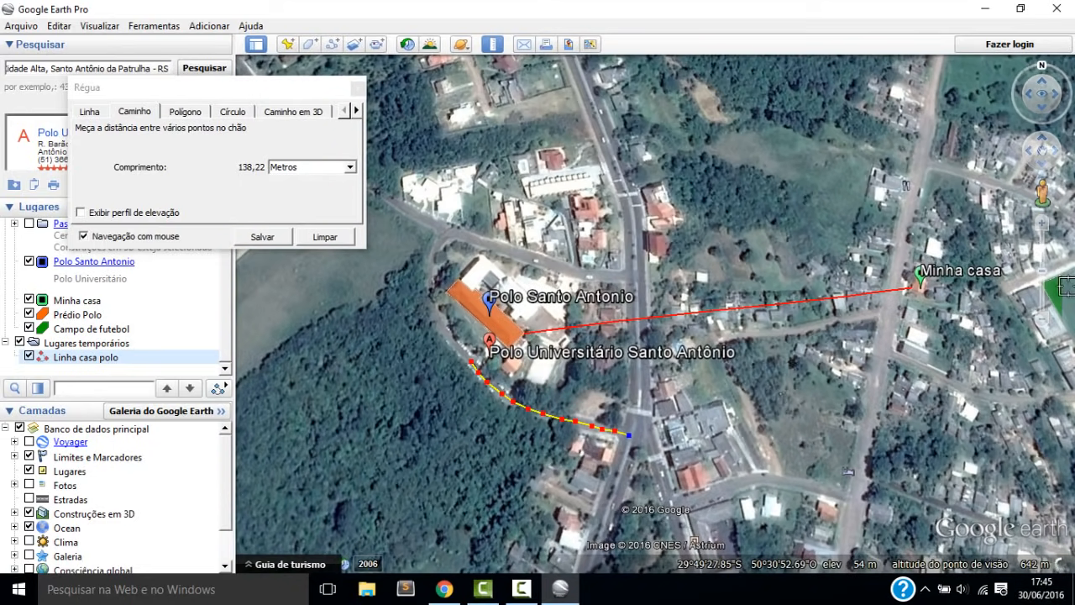
scroll(911, 367, "up", 3)
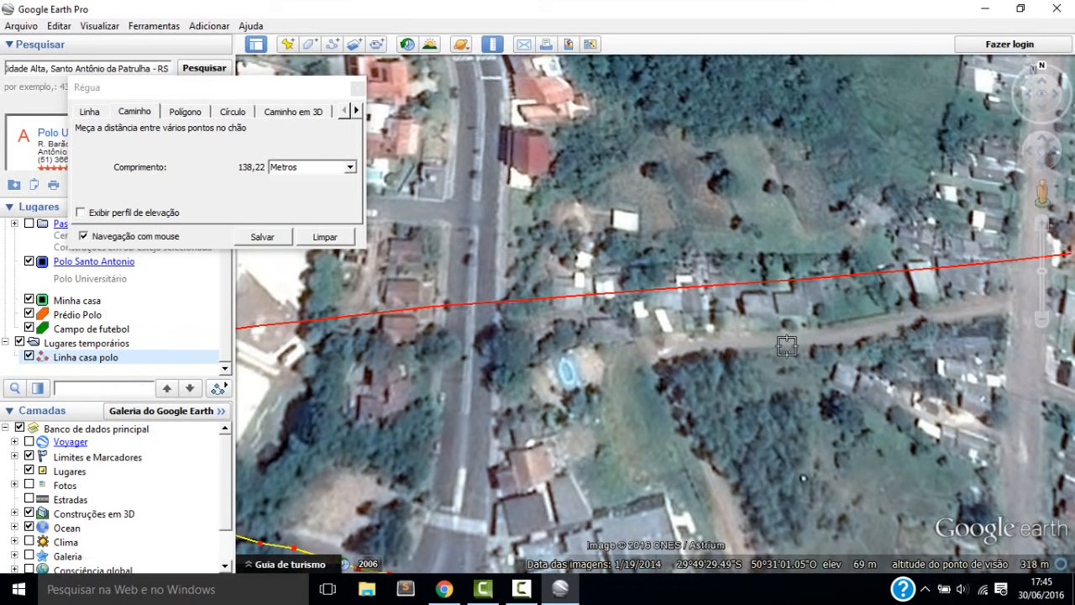
scroll(745, 433, "down", 1)
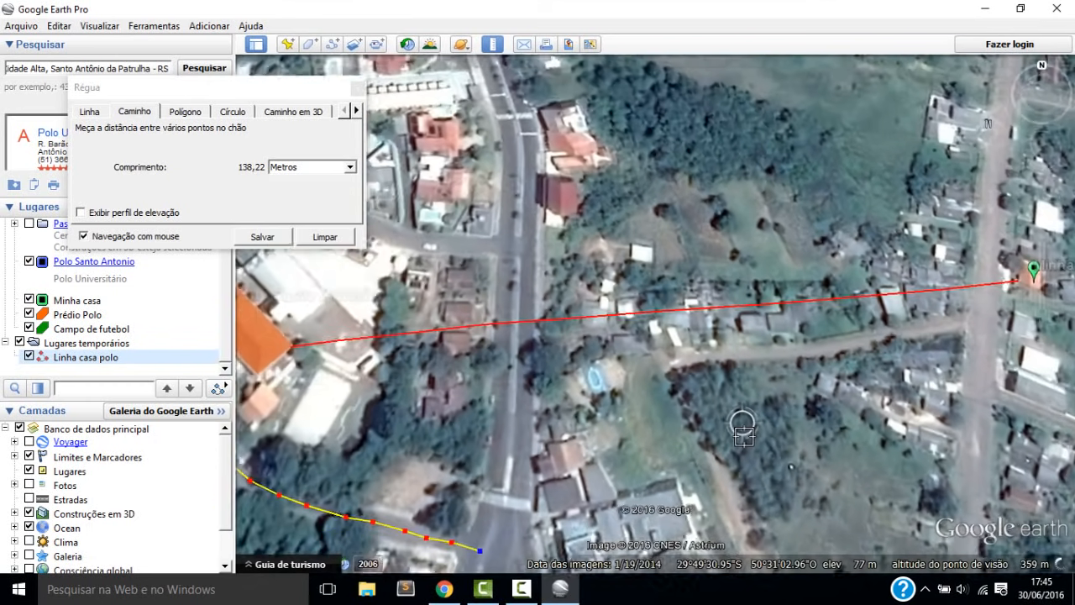
scroll(744, 434, "down", 2)
left_click(1042, 164)
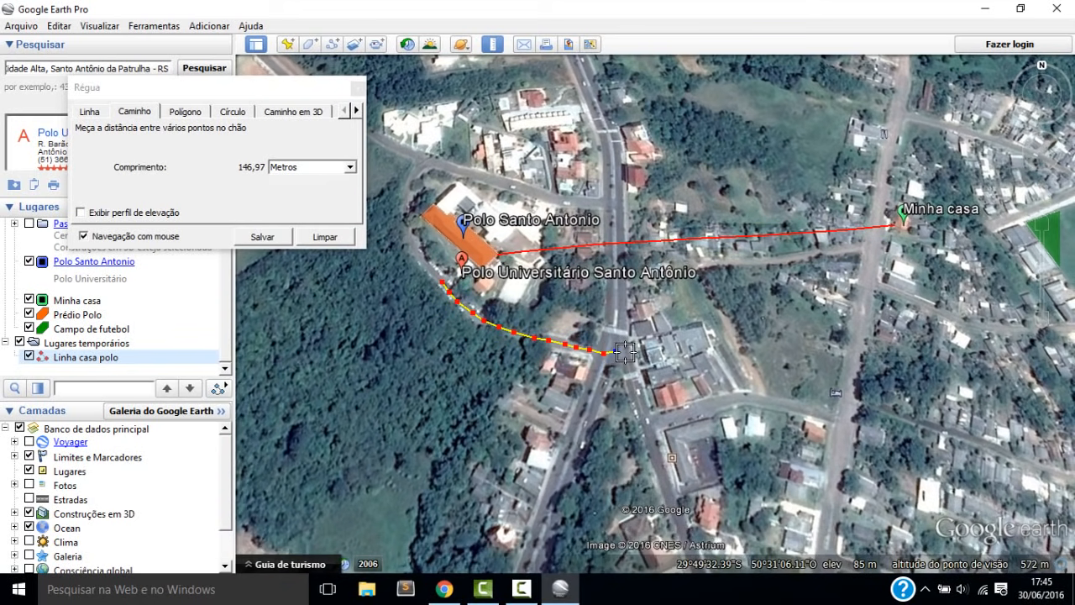
scroll(625, 354, "down", 1)
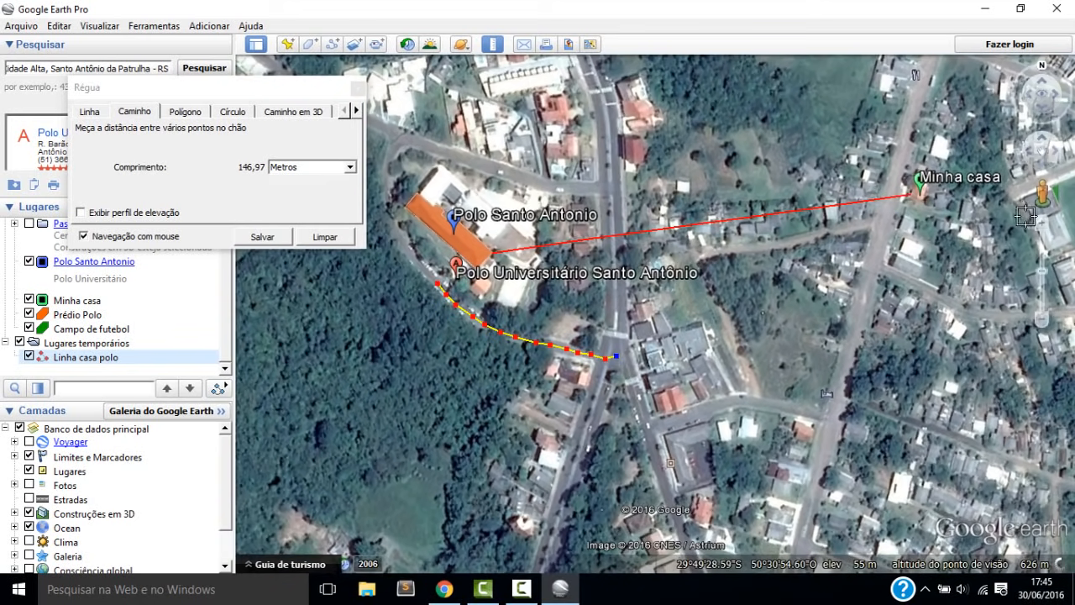
scroll(664, 357, "up", 3)
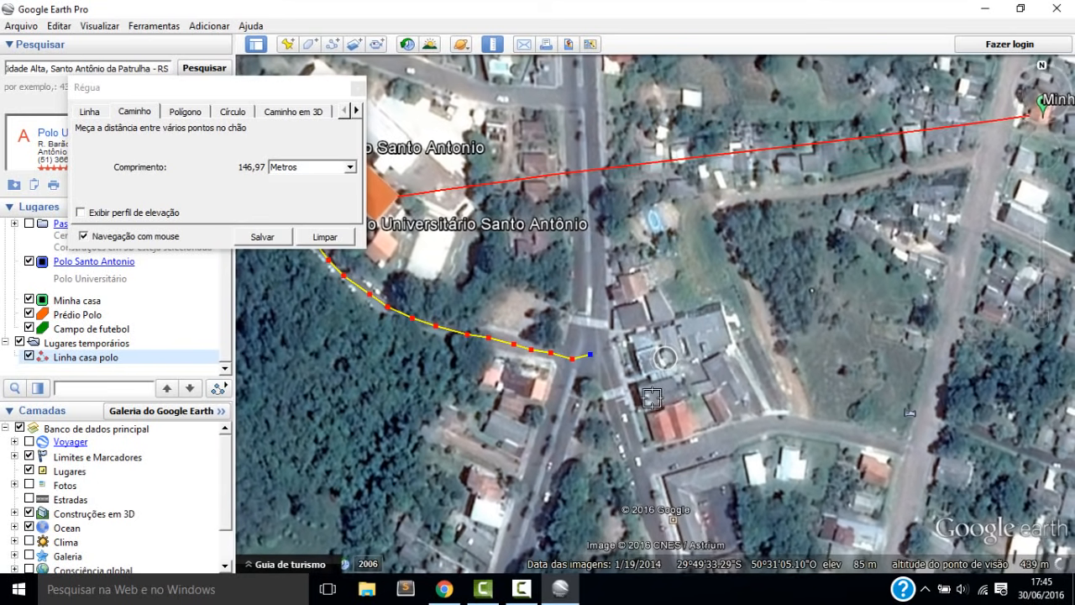
left_click(610, 379)
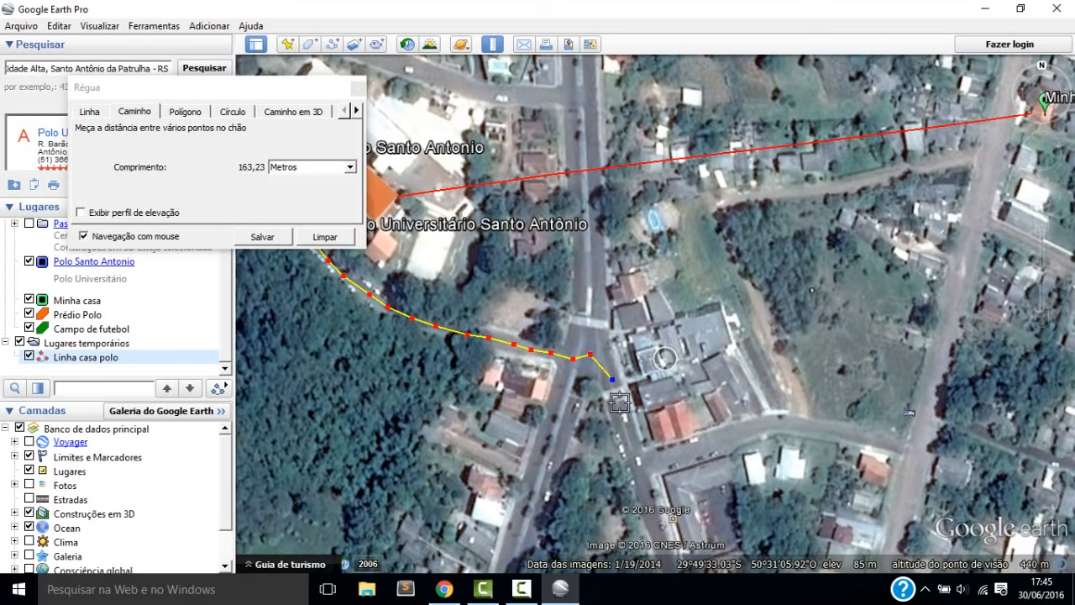
left_click(621, 407)
left_click(630, 438)
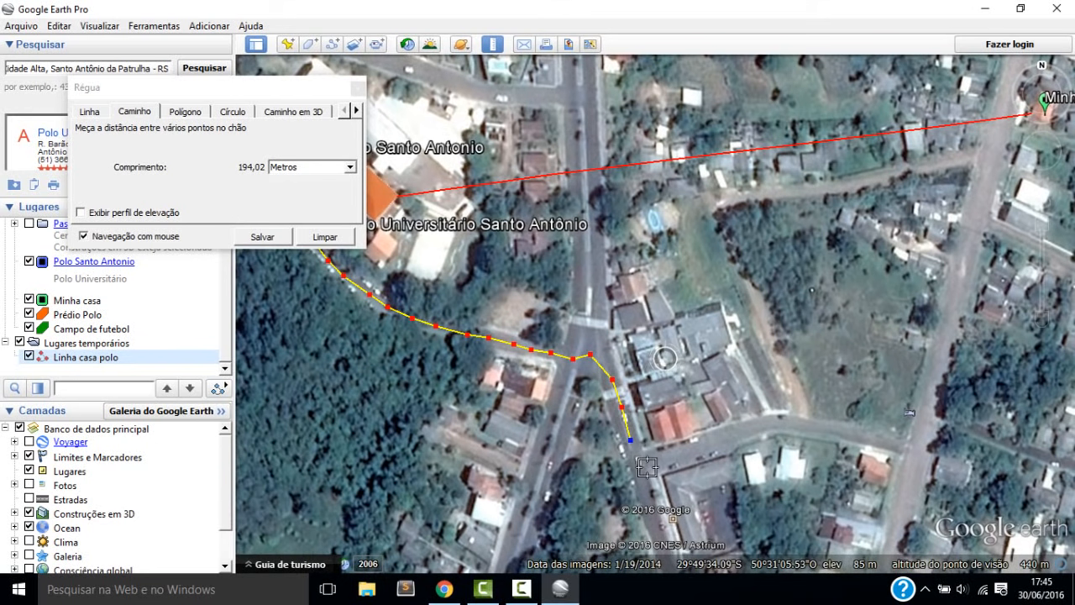
left_click(656, 461)
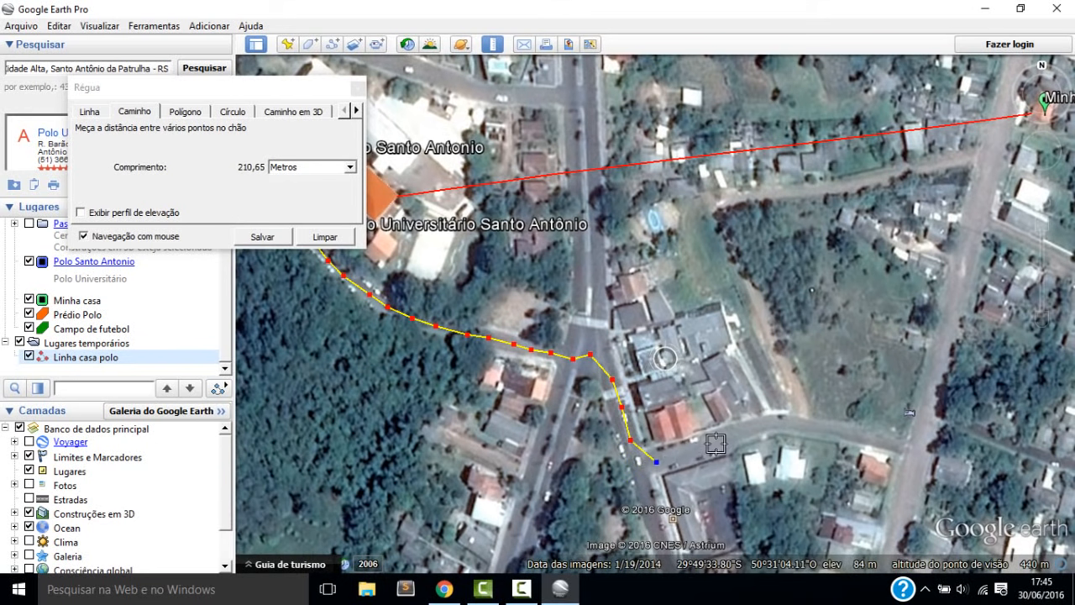
Continue the path east along the cross street to the road leading to Minha casa, about 345 m in total
left_click(702, 448)
left_click(737, 436)
left_click(771, 425)
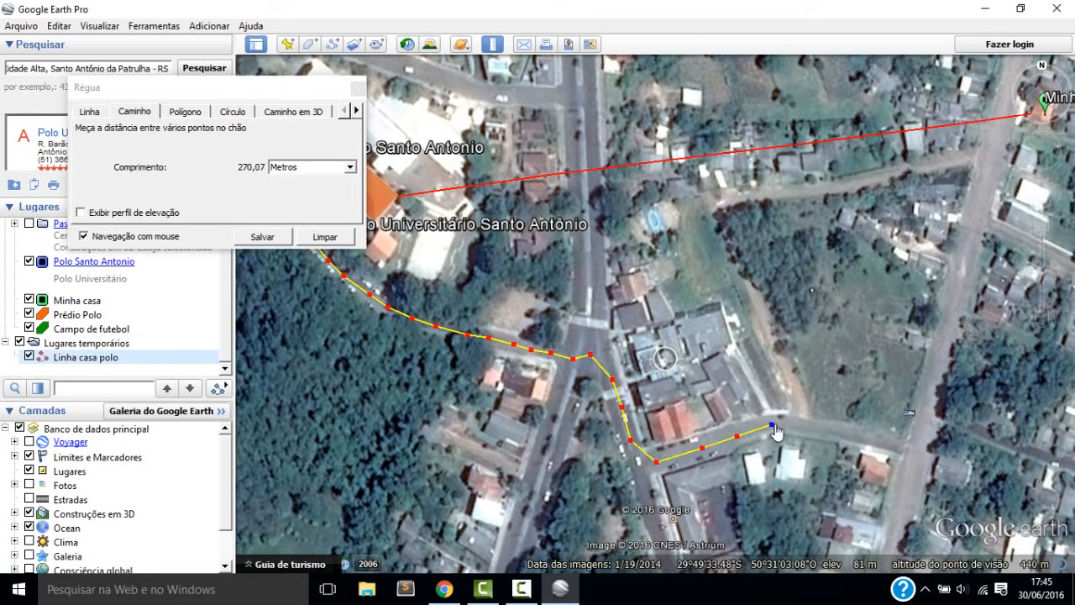
left_click(800, 426)
left_click(841, 430)
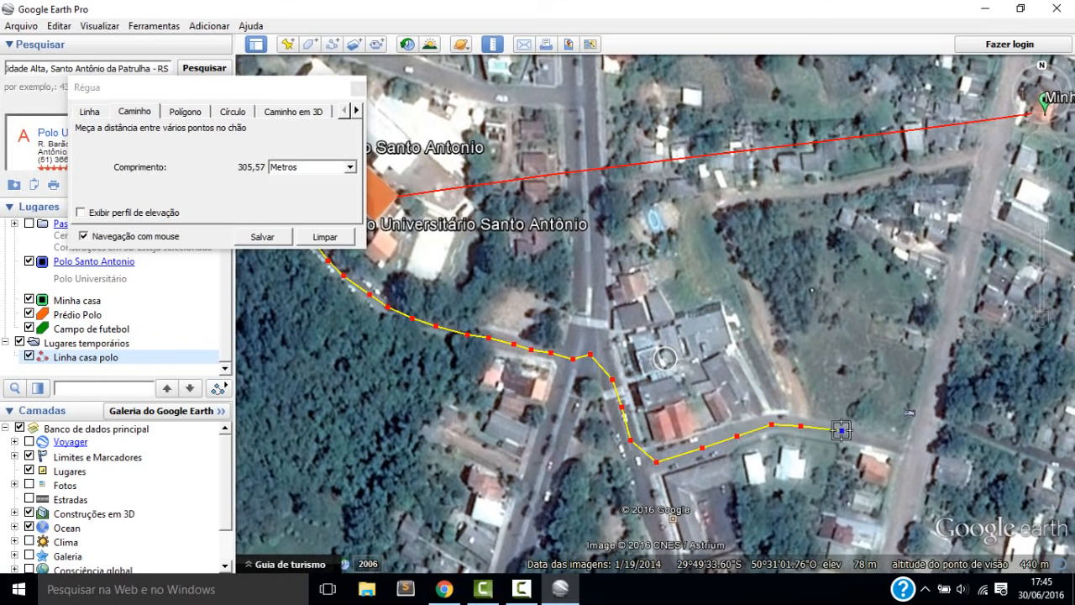
left_click(915, 452)
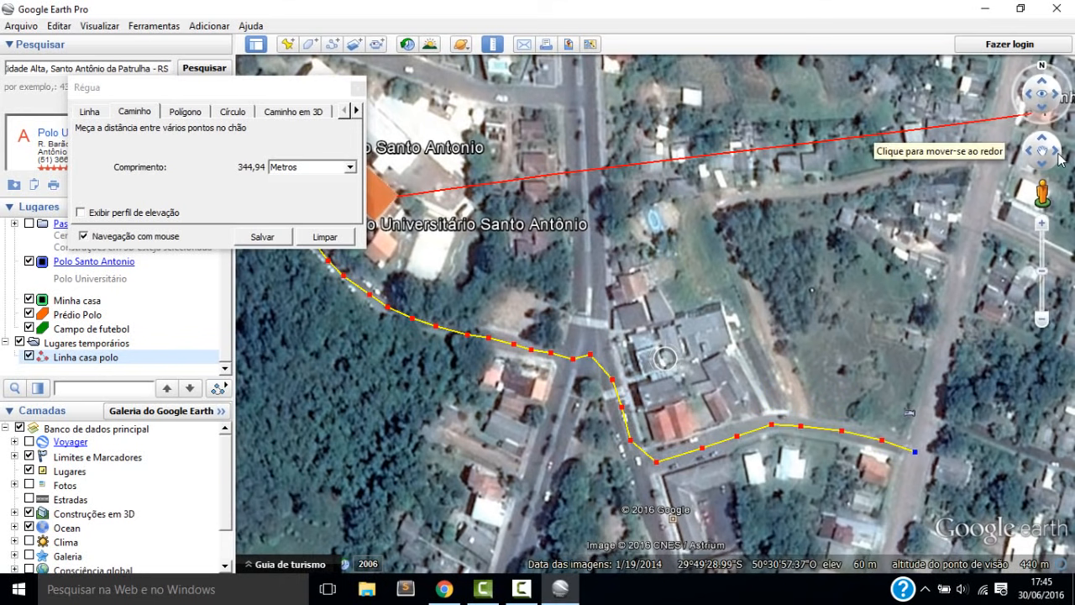
Complete the path north along the road to the street in front of Minha casa, about 533 m in total
left_click(1060, 156)
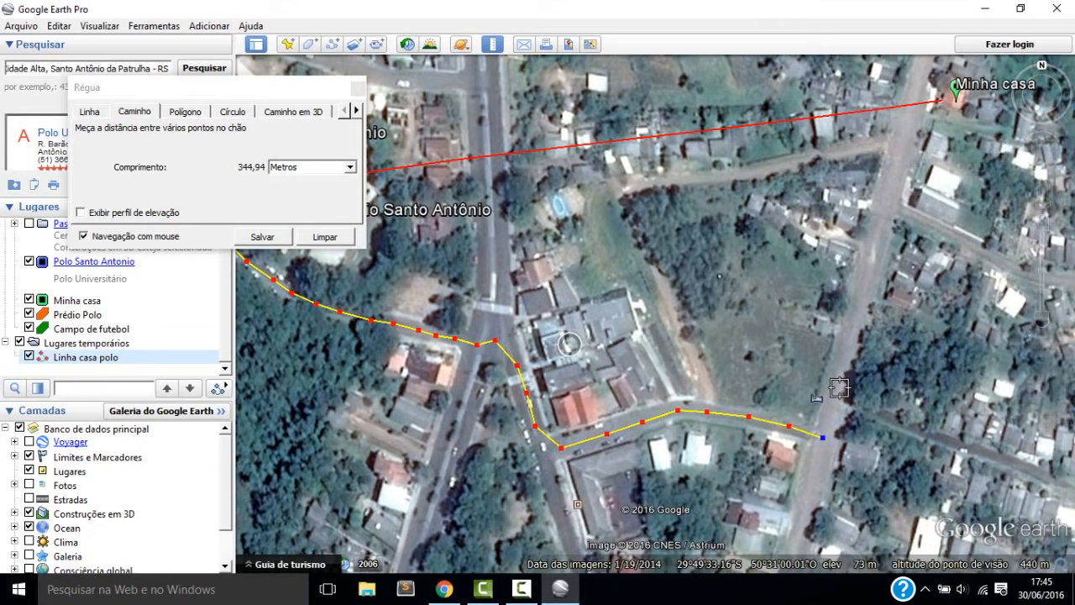
left_click(839, 387)
left_click(848, 346)
left_click(856, 303)
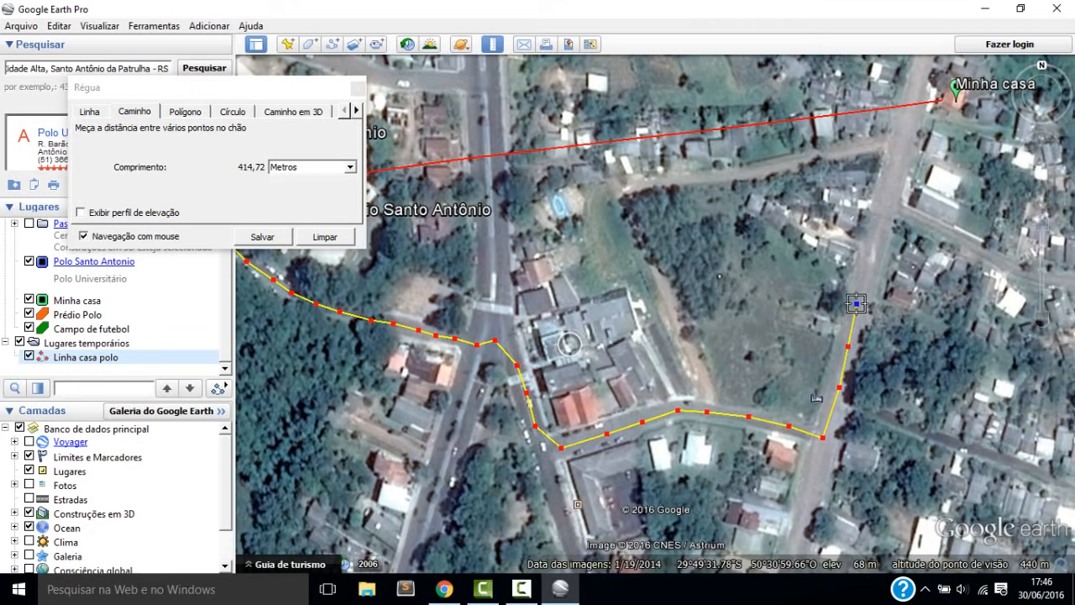
left_click(876, 251)
left_click(889, 209)
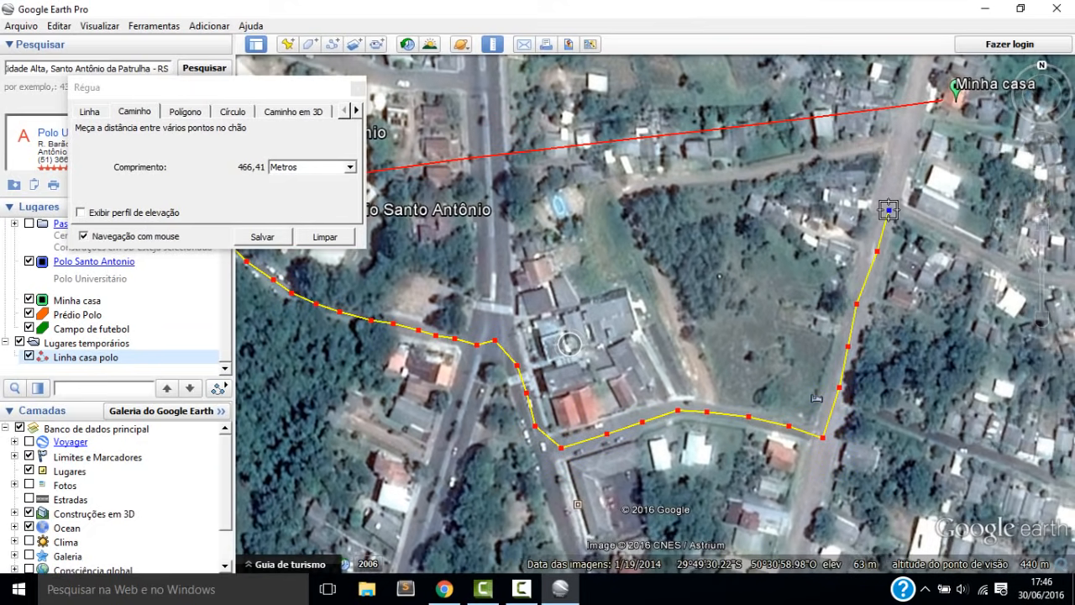
left_click(901, 161)
left_click(932, 91)
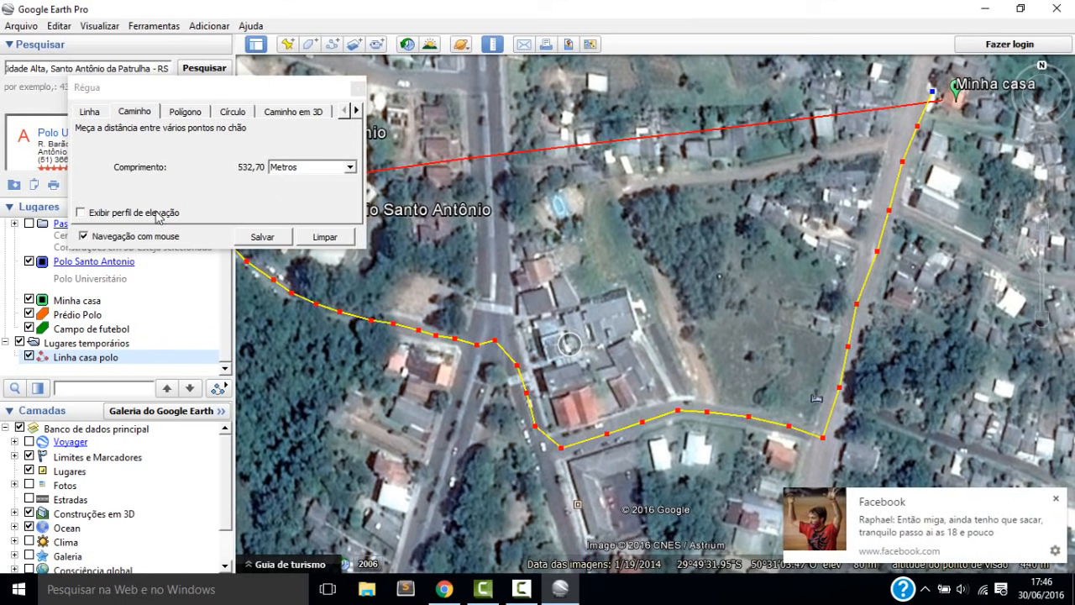
Save the measured street path as a new path named "Caminho polo casa", dismissing the desktop notification first
left_click(1056, 501)
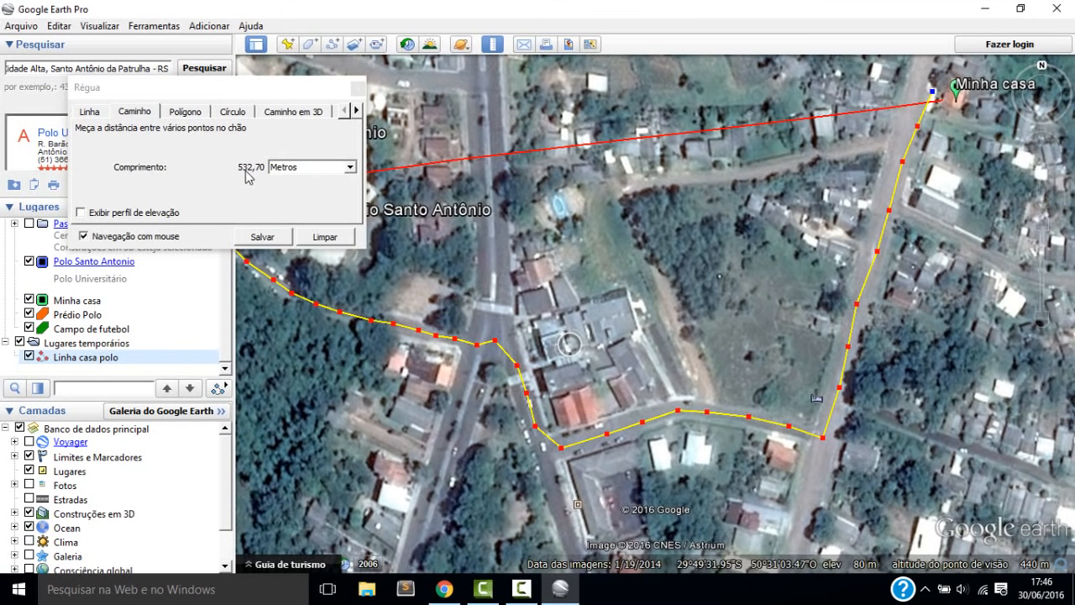
left_click(270, 243)
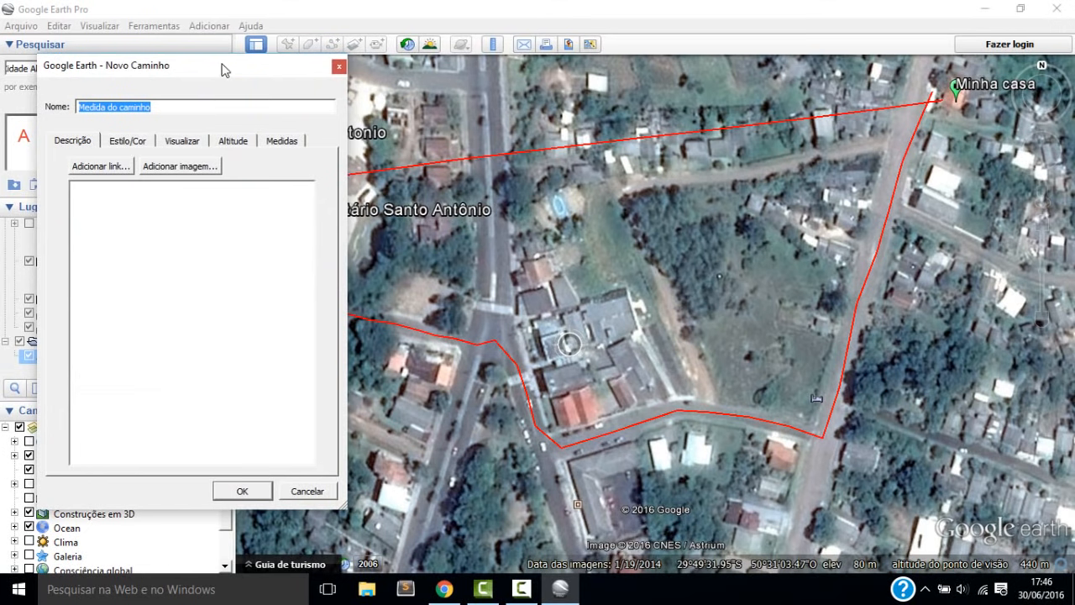
left_click_drag(225, 70, 276, 95)
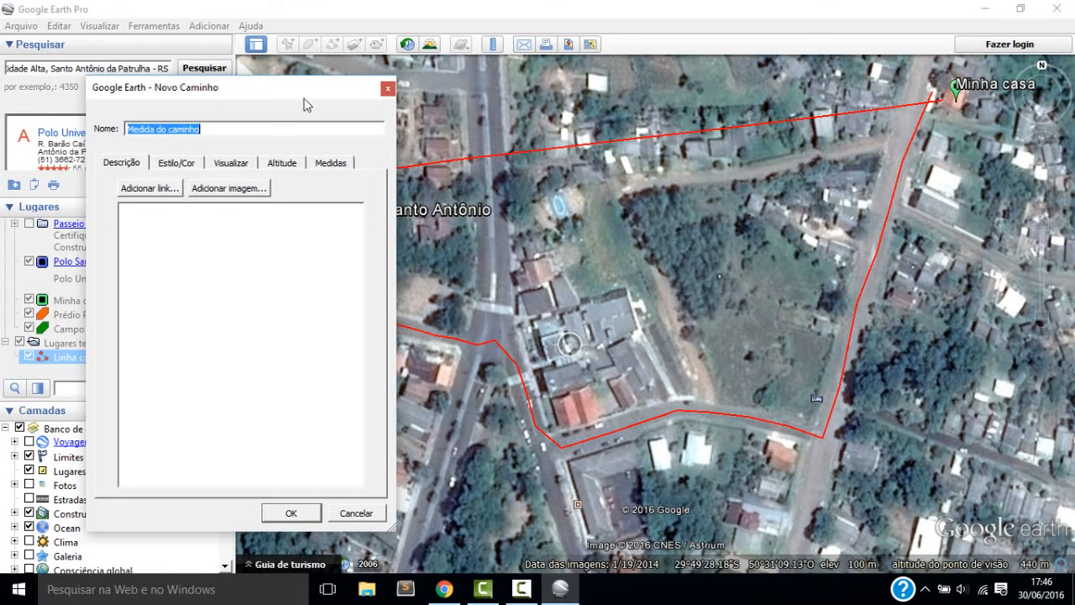
left_click(224, 128)
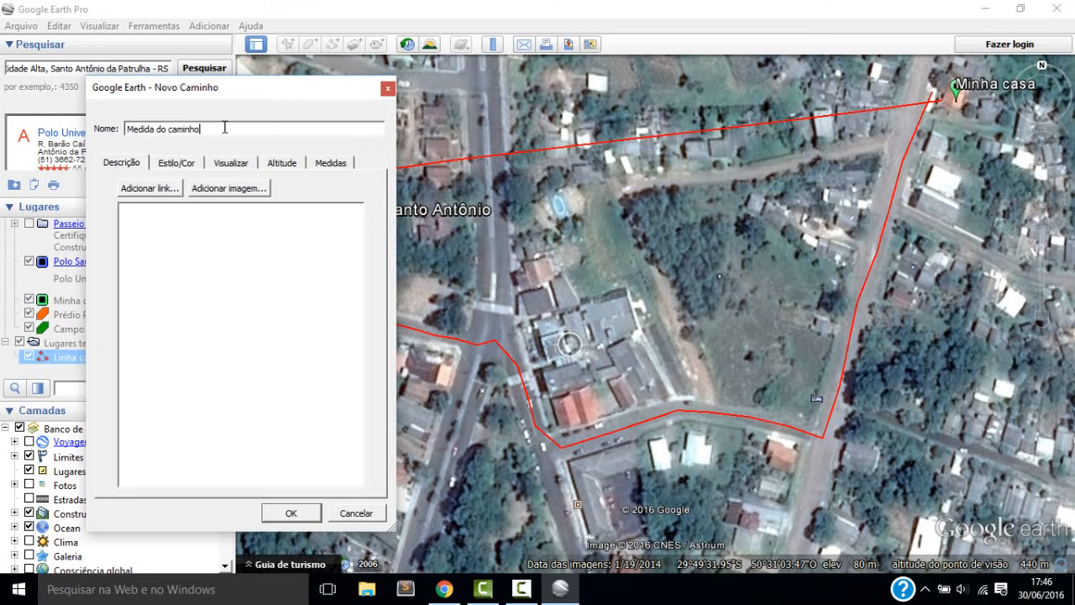
left_click_drag(224, 128, 113, 130)
type("Caminho polo casa")
Set the line colour of Caminho polo casa to pink and finish creating the path
left_click(176, 163)
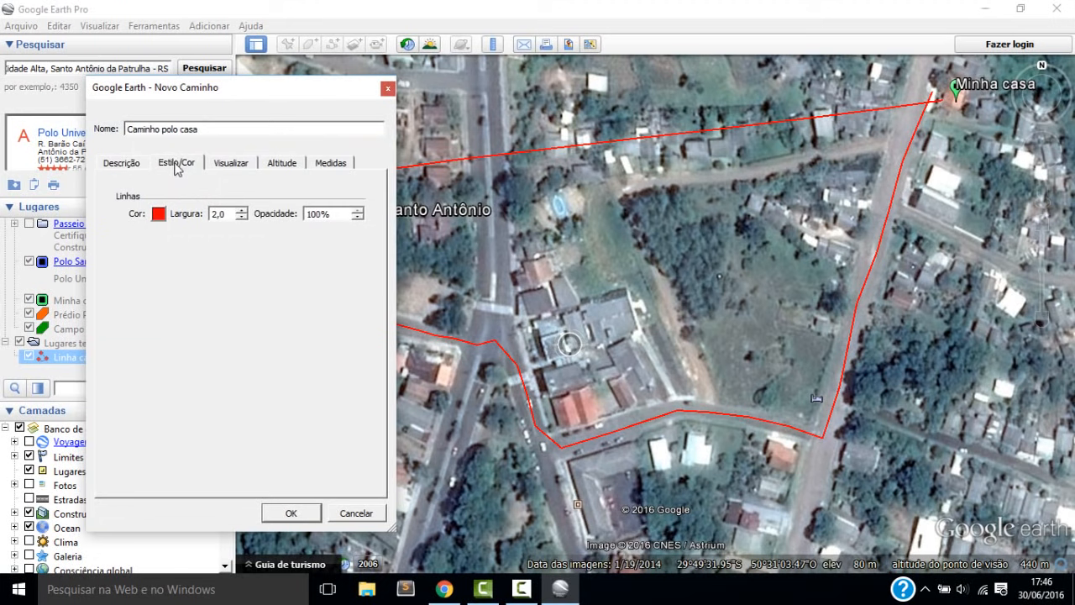
left_click(158, 215)
left_click(75, 271)
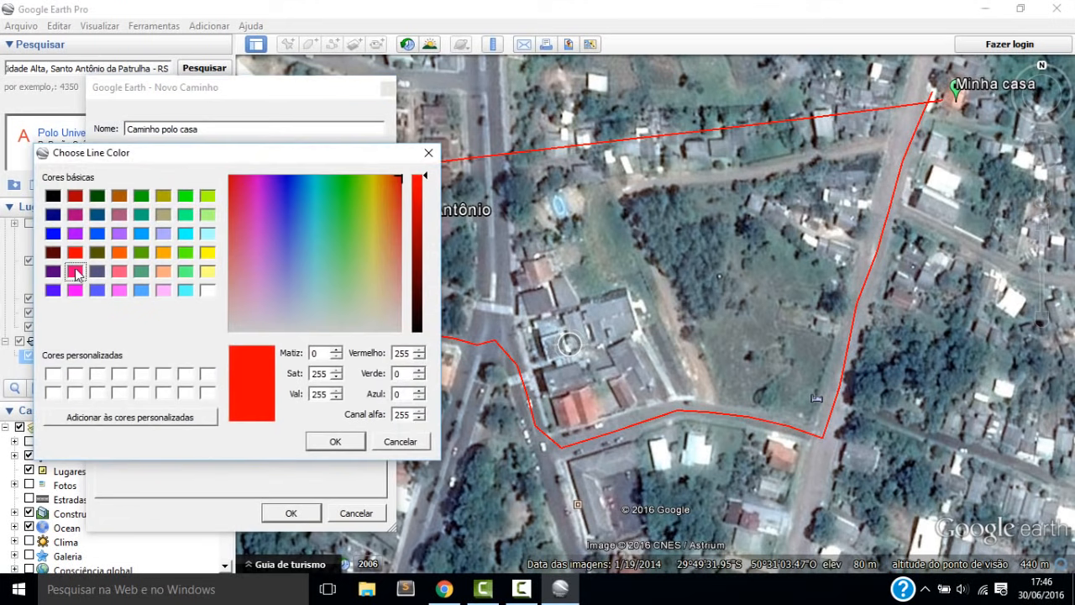
left_click(333, 441)
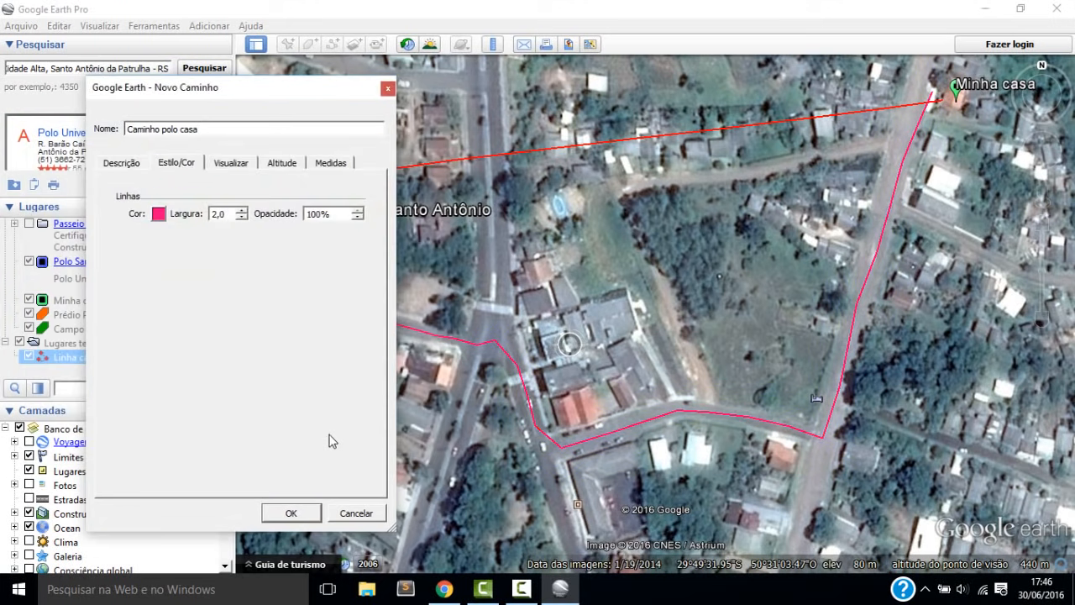
left_click(291, 512)
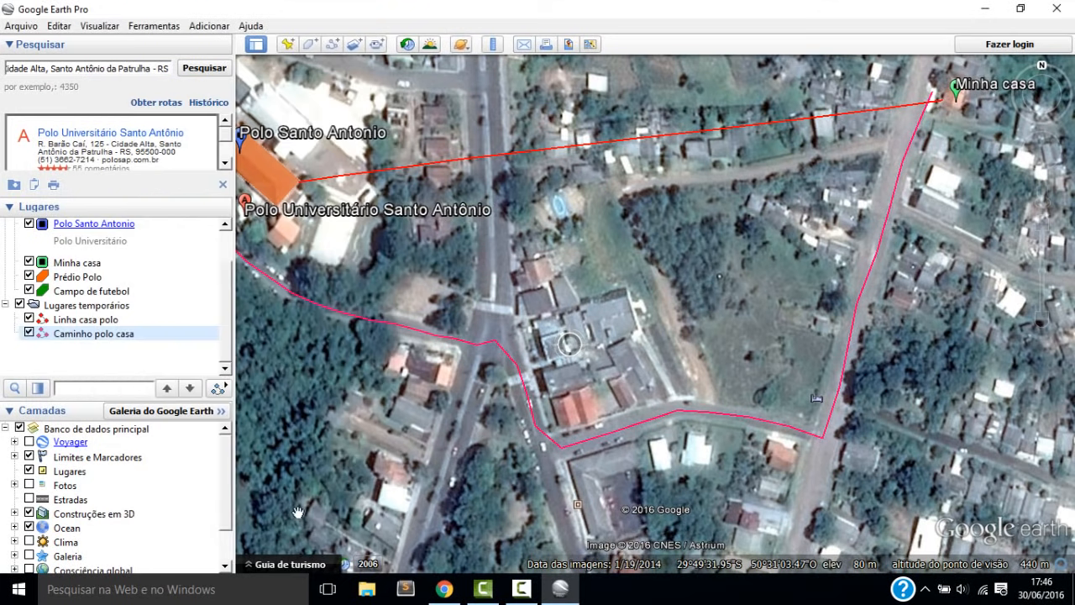
Measure a circle around the Polo Santo Antonio building complex with the Ruler, about 53 m in radius
left_click_drag(553, 286, 613, 315)
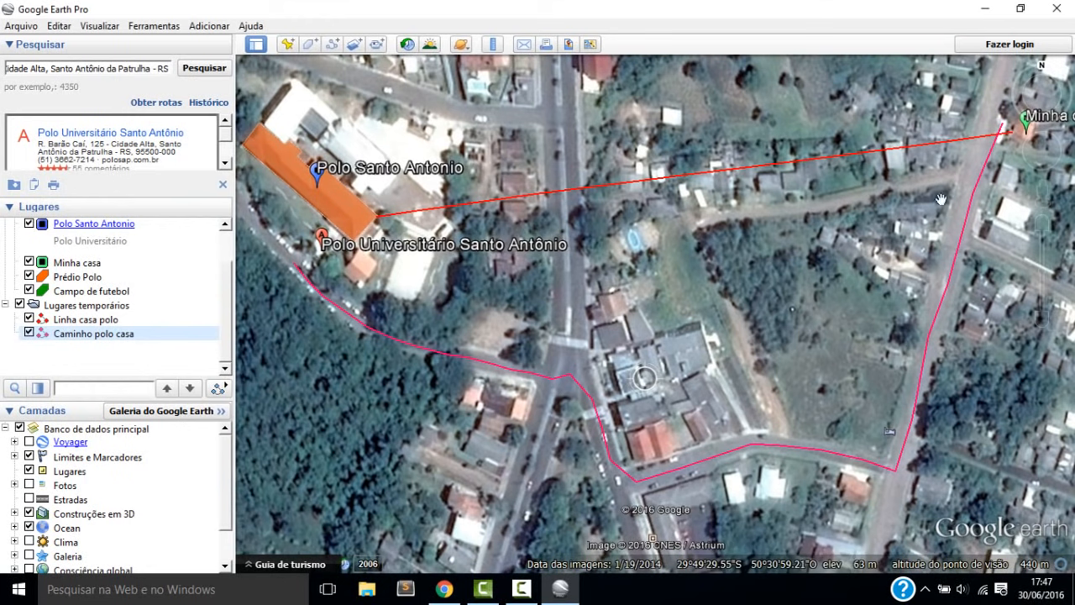
left_click_drag(679, 235, 839, 310)
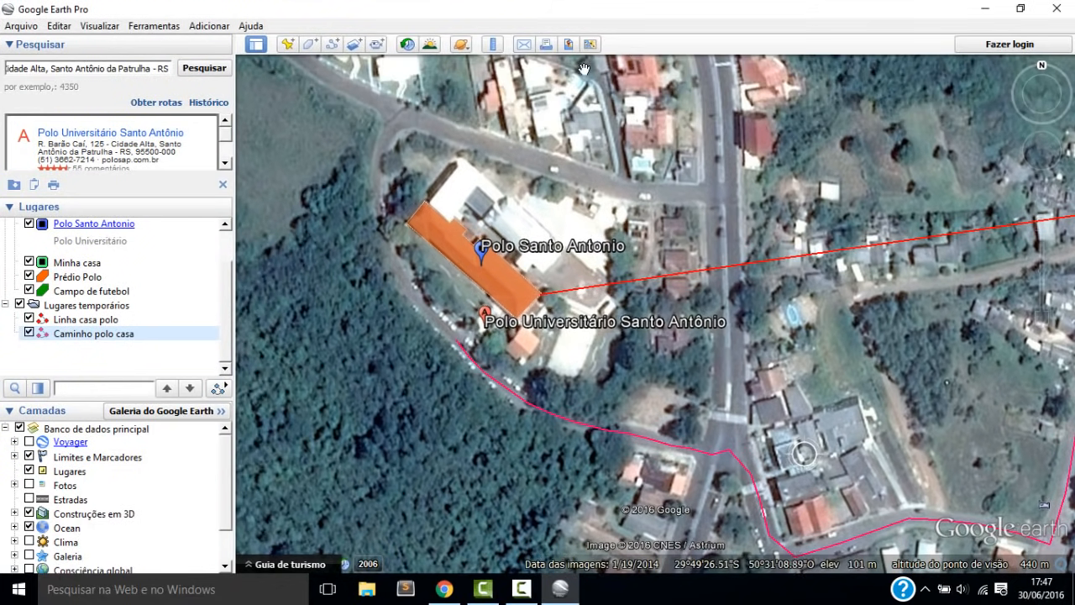
left_click(496, 45)
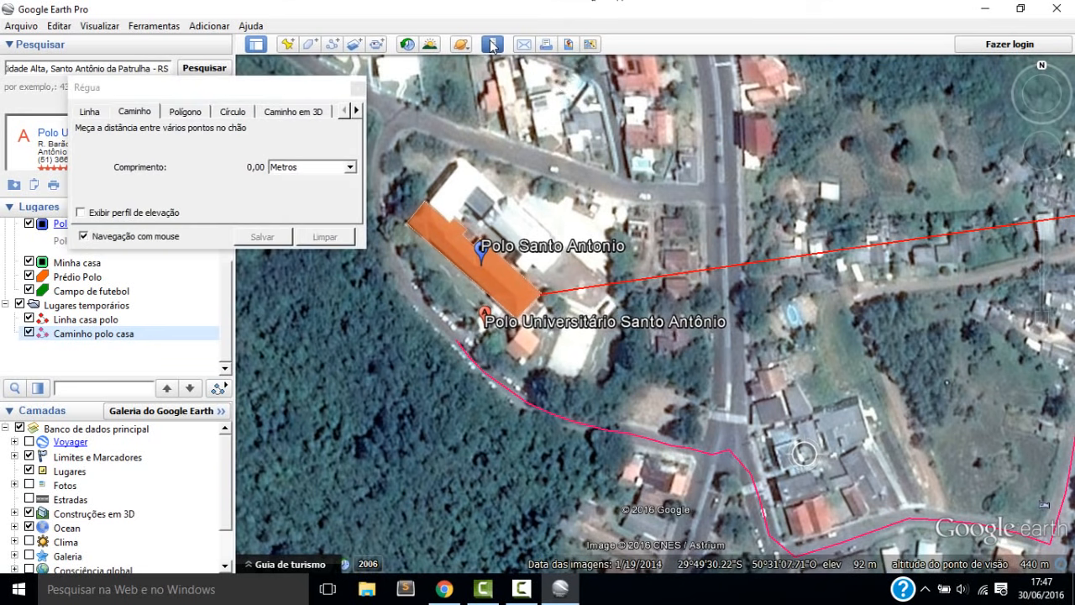
left_click(185, 112)
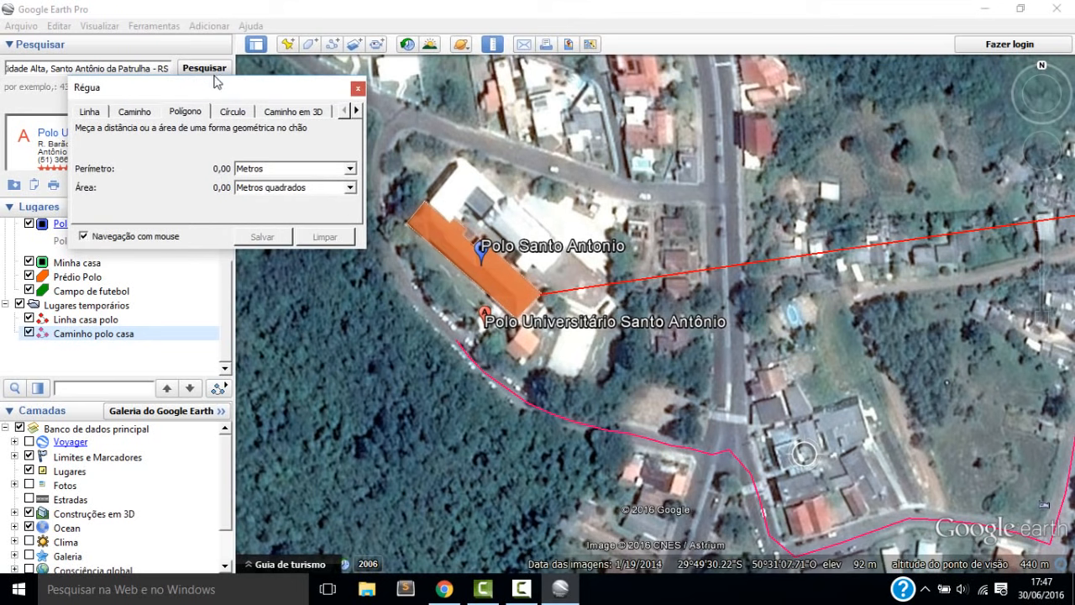
left_click(233, 112)
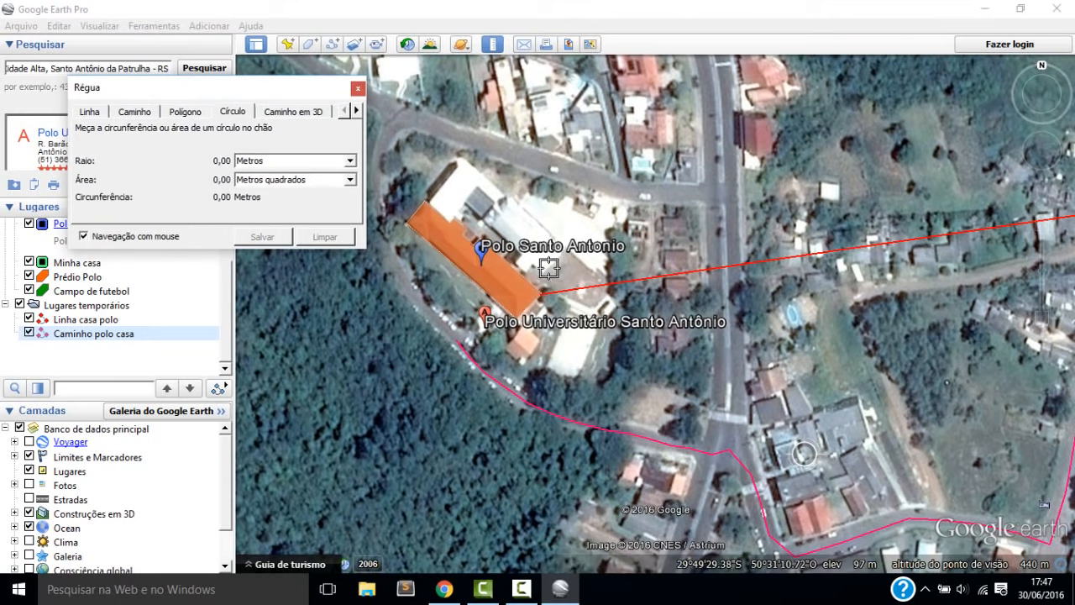
scroll(523, 267, "up", 2)
scroll(522, 244, "up", 1)
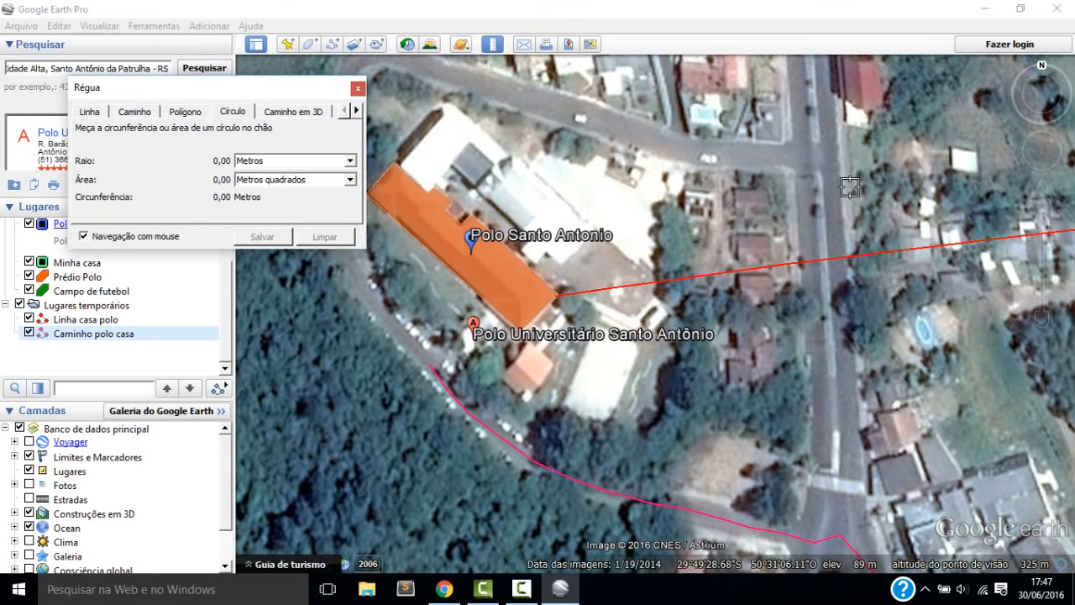
left_click(1057, 150)
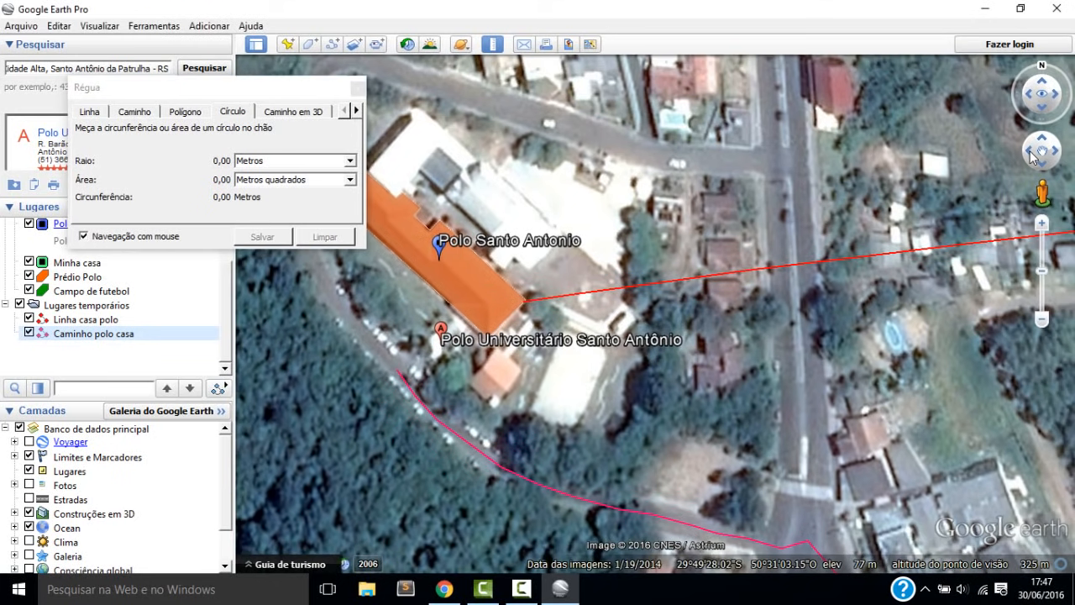
left_click(1031, 152)
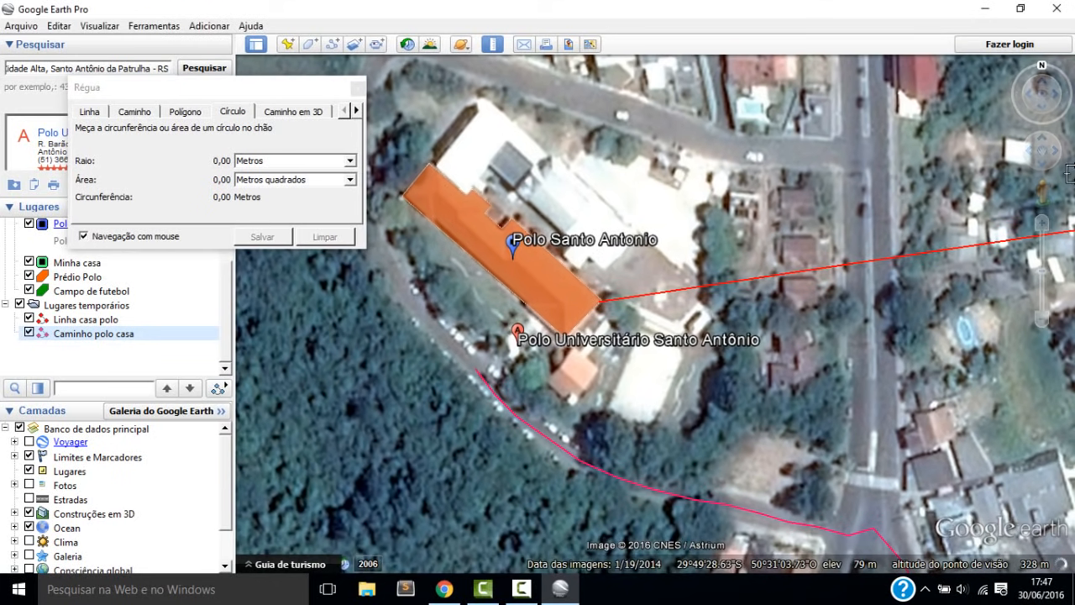
left_click(1028, 151)
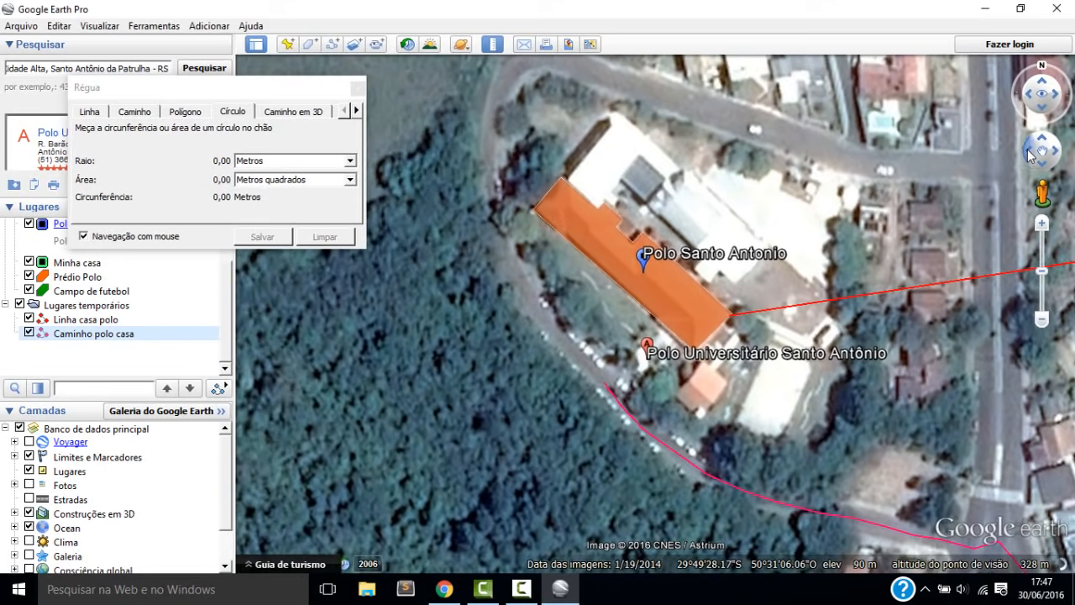
left_click(693, 250)
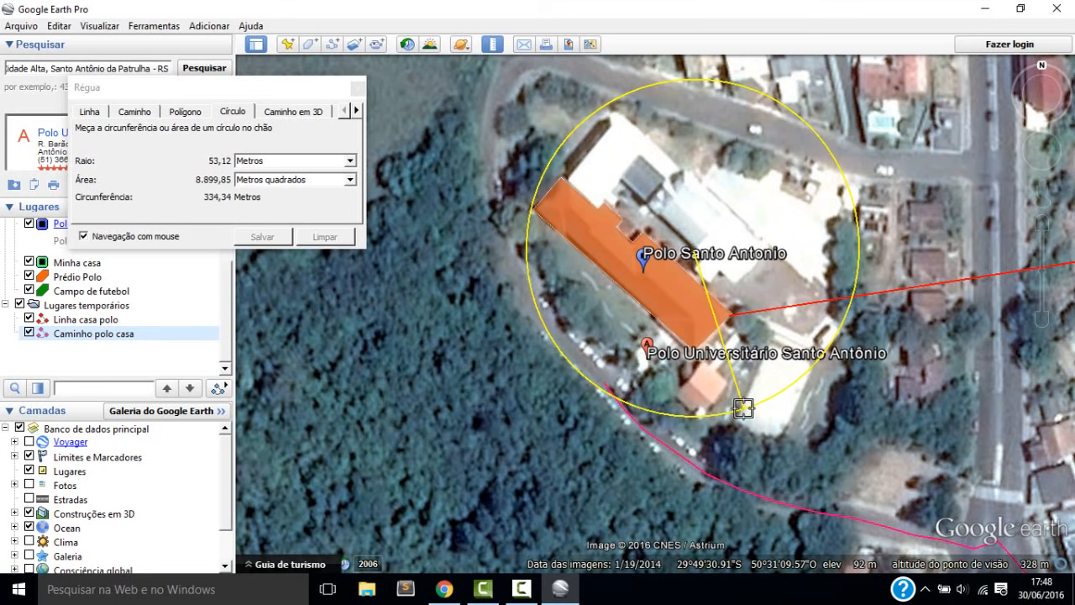
left_click(744, 408)
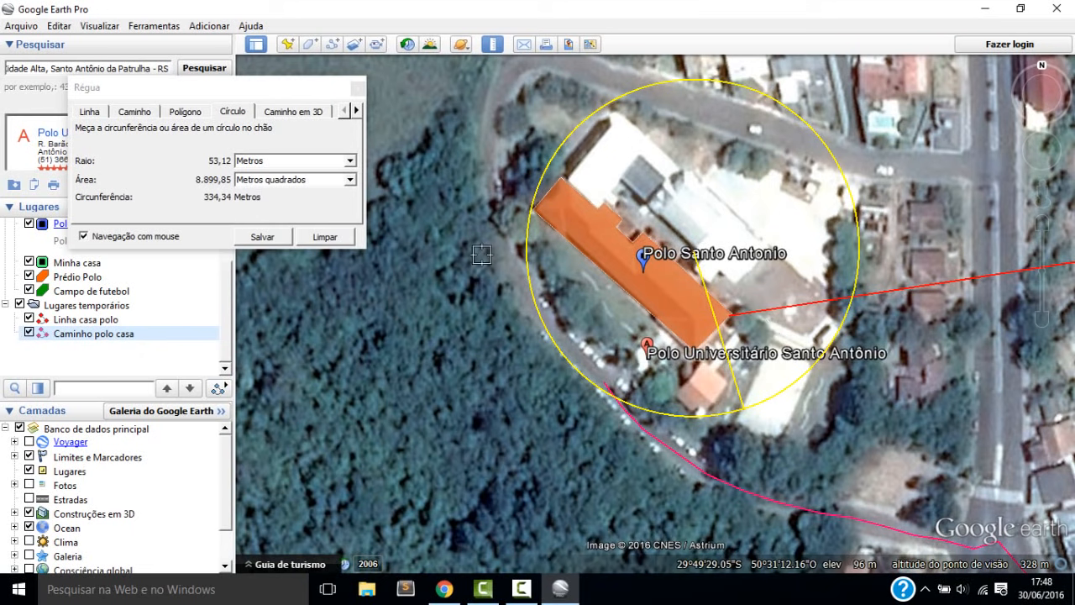
Save the measured circle as a new path named "Área polo"
left_click(263, 237)
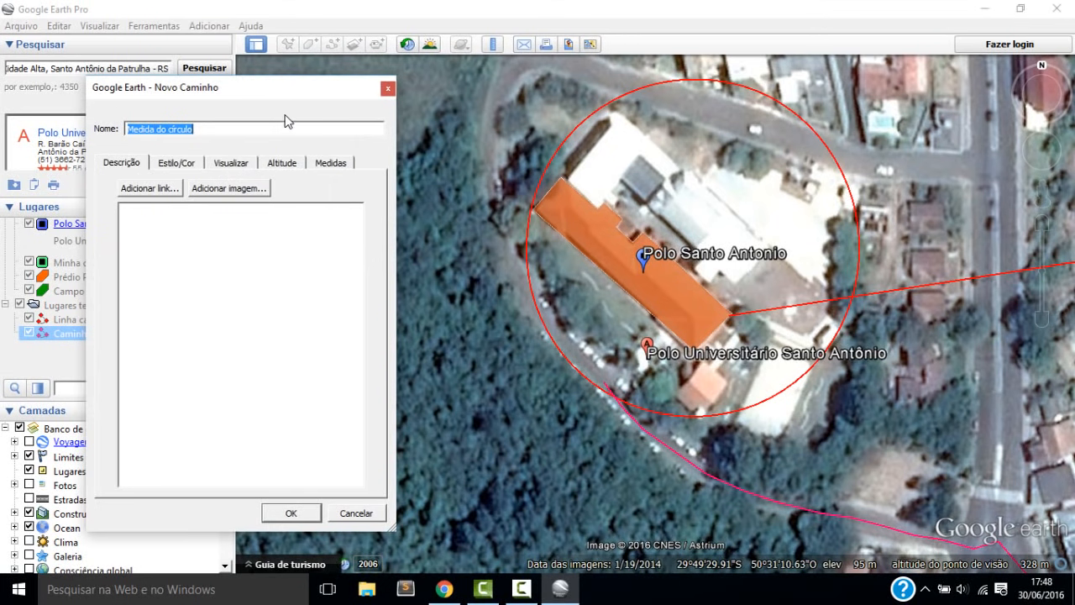
type("Área polo")
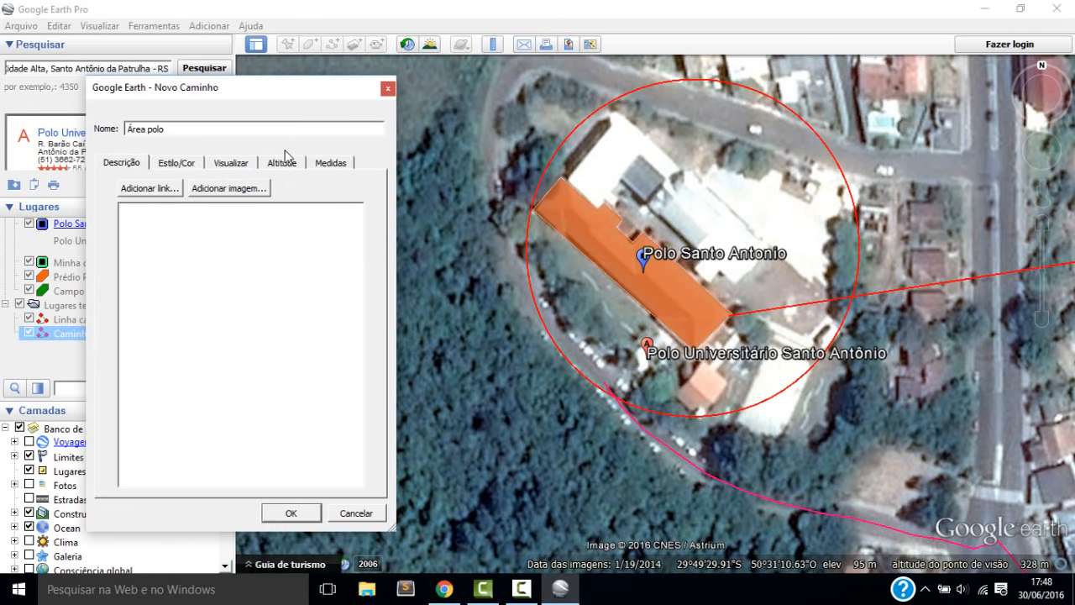
left_click(292, 513)
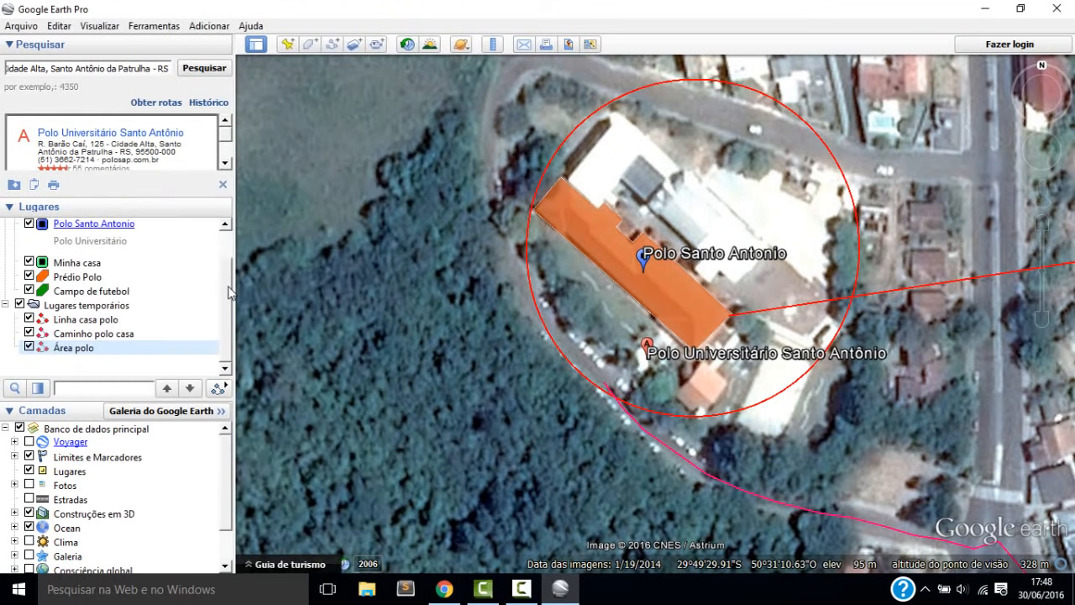
mouse_move(228, 288)
left_mouse_down()
mouse_move(229, 259)
mouse_move(229, 290)
left_mouse_up()
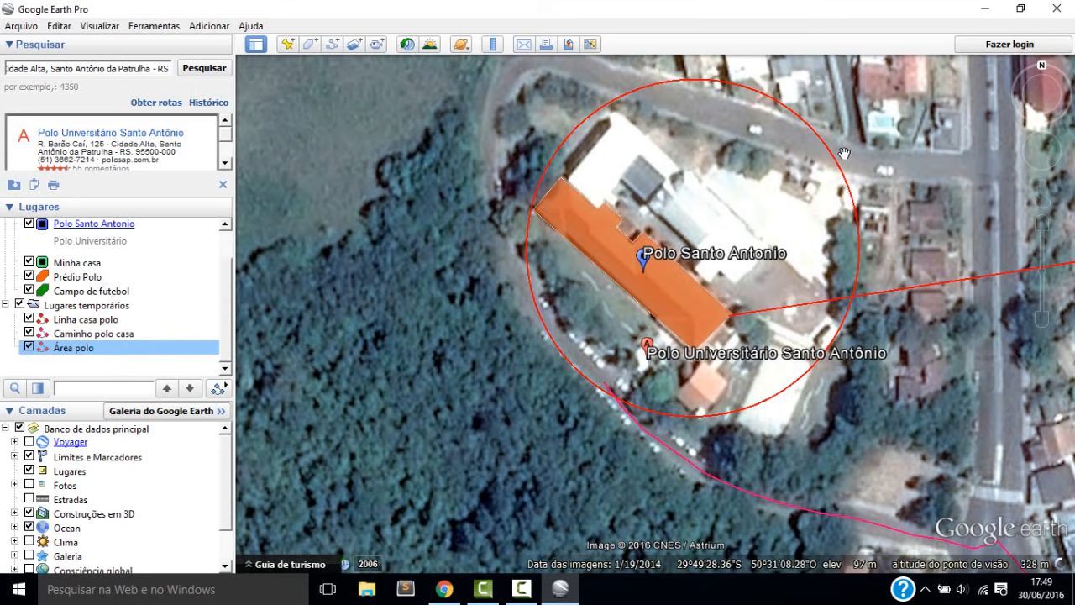
Change the line colour of the Área polo circle to yellow in its properties
right_click(78, 351)
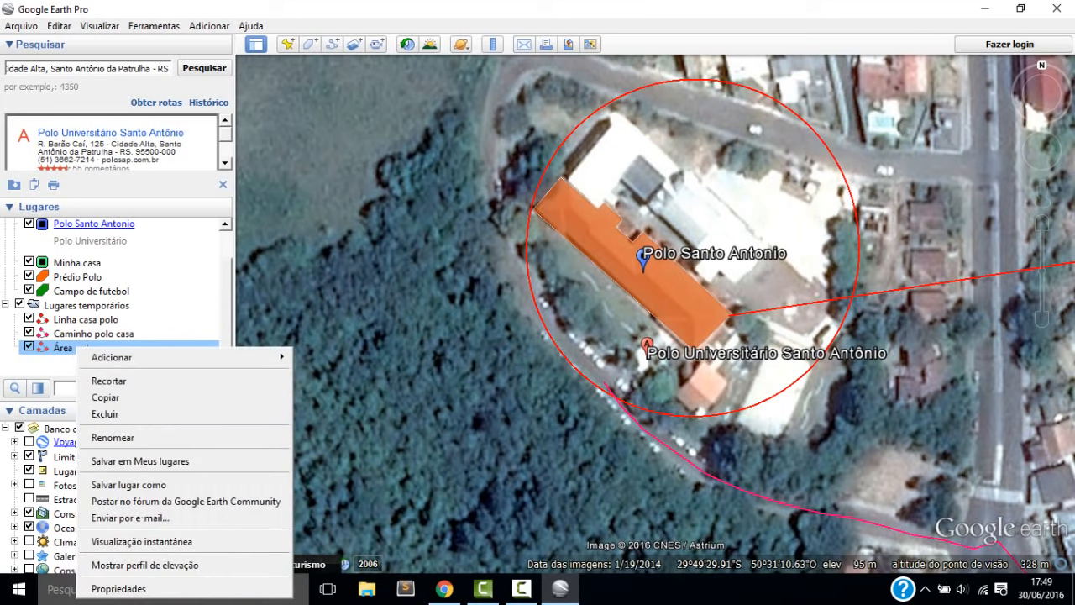
left_click(118, 588)
left_click(192, 163)
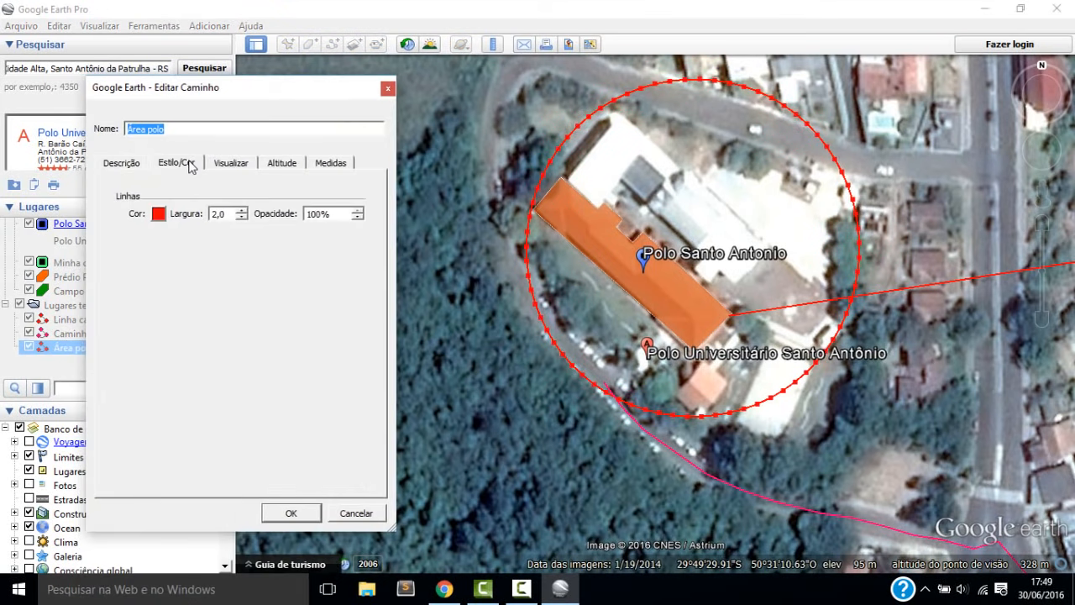
left_click(159, 222)
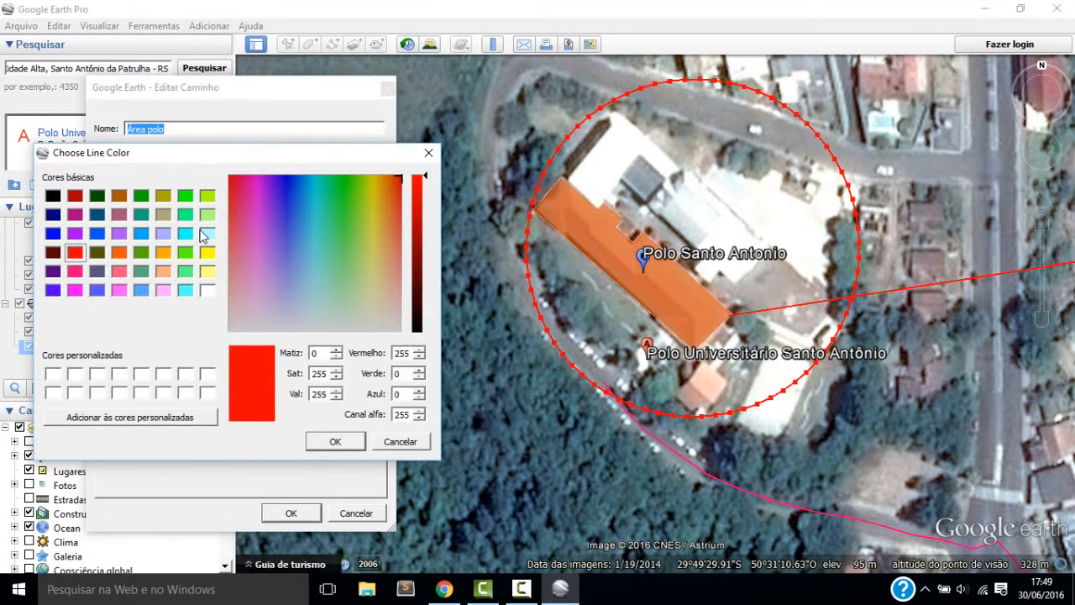
left_click(207, 253)
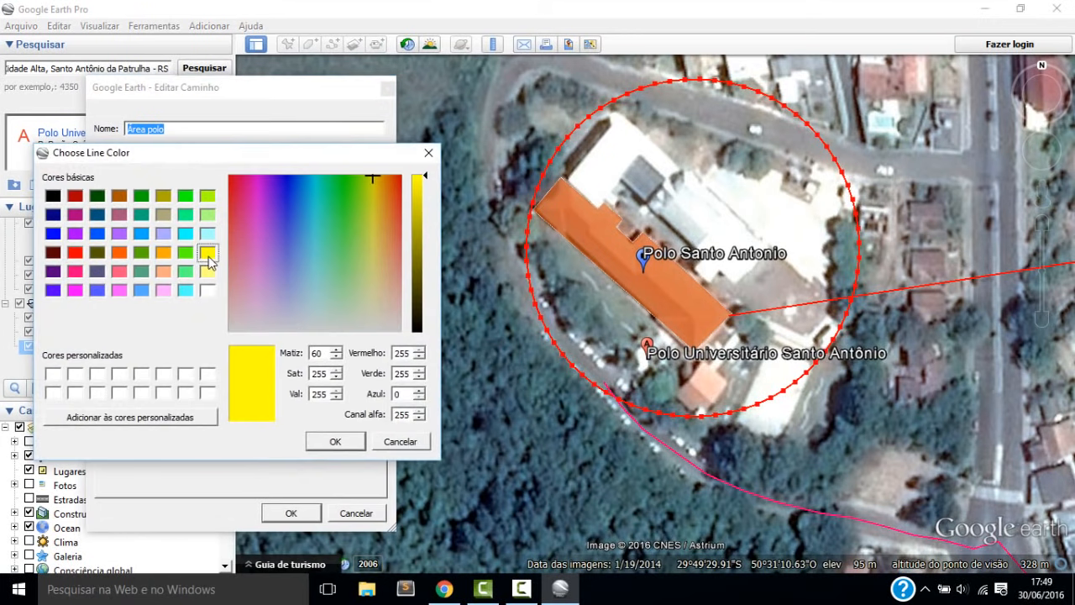
left_click(336, 442)
left_click(291, 514)
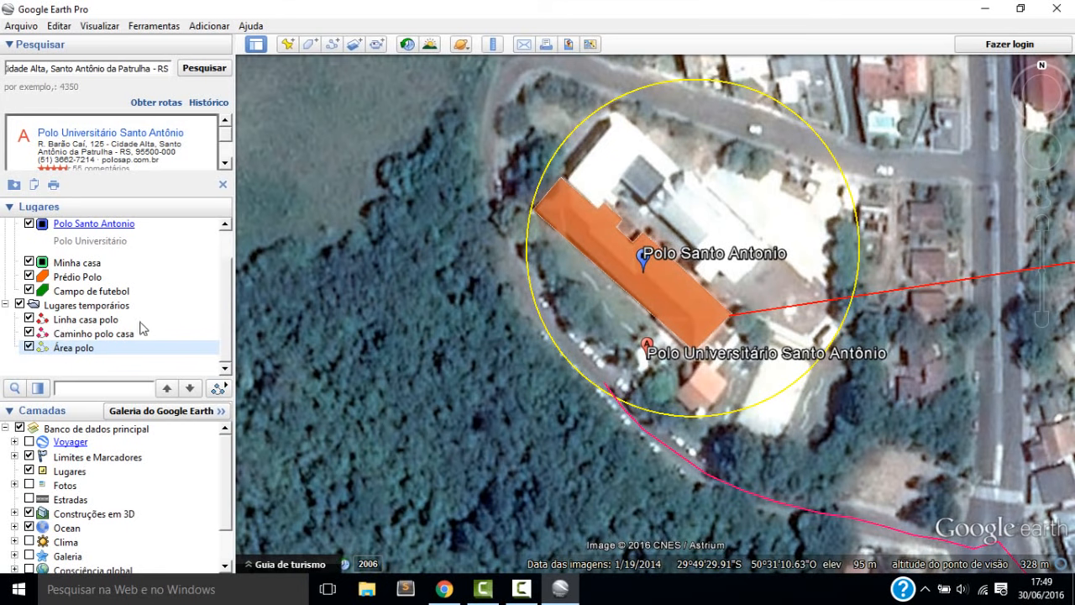
Hide Polo Santo Antonio, Minha casa, Prédio Polo, Campo de futebol, Linha casa polo, Caminho polo casa and Área polo on the map
left_click(230, 313)
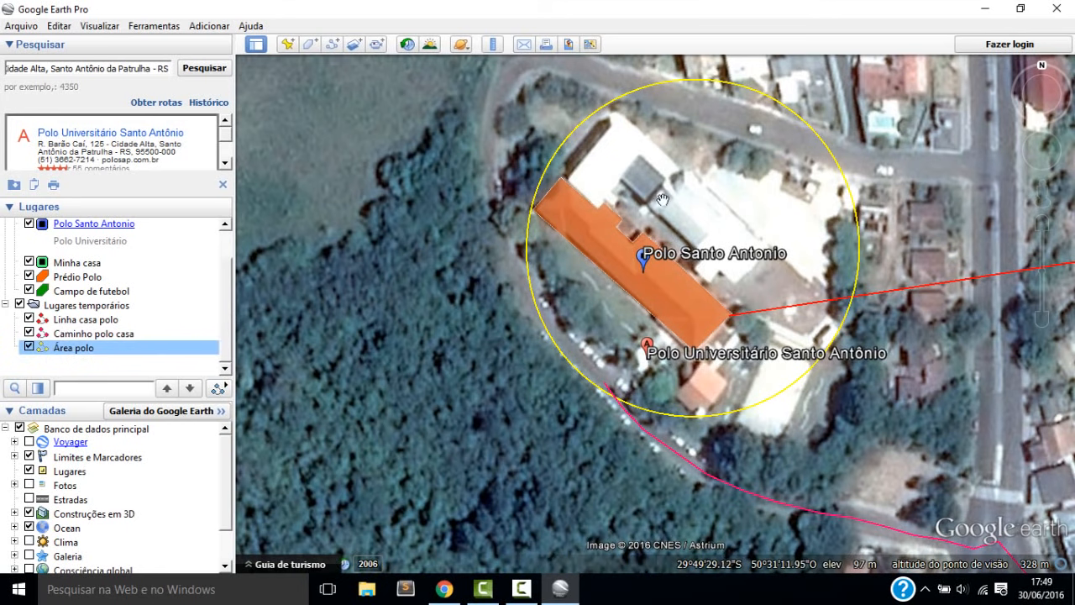
left_click_drag(921, 261, 655, 218)
scroll(655, 218, "down", 3)
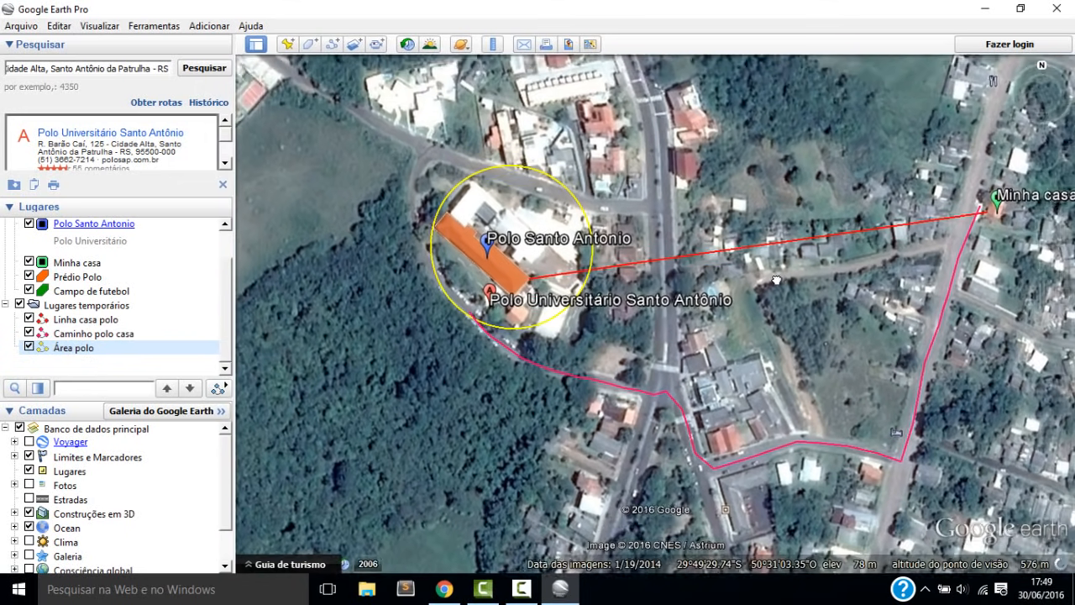
left_click_drag(777, 280, 716, 278)
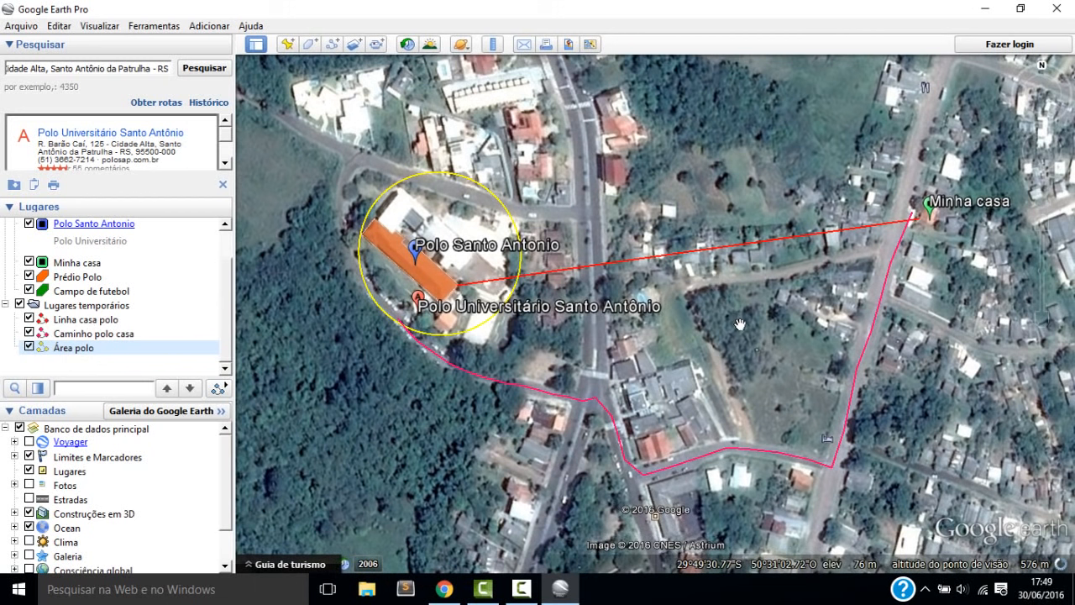
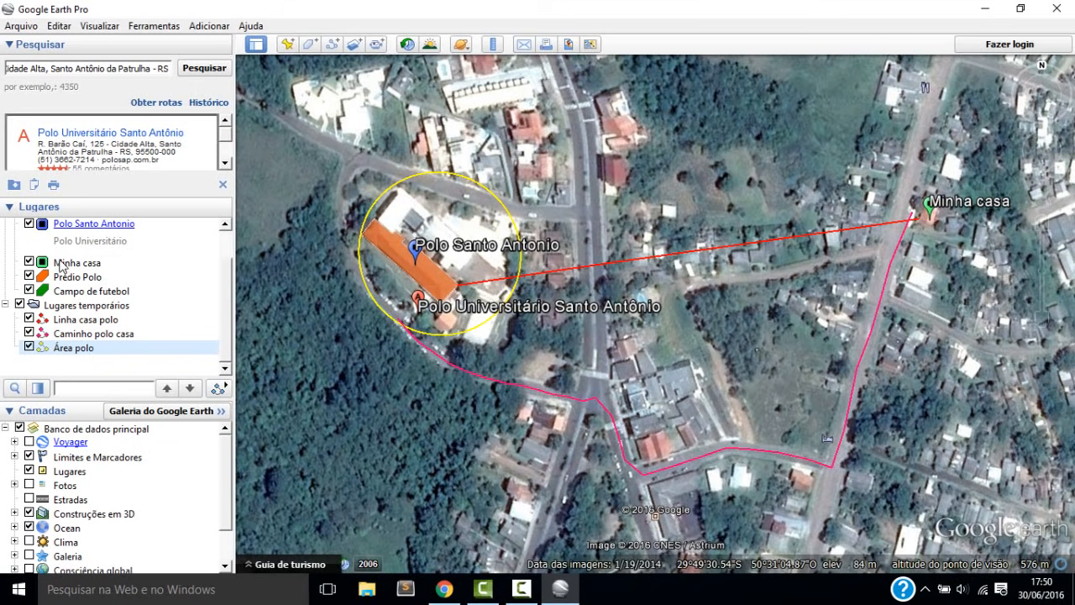
left_click(29, 224)
left_click(29, 262)
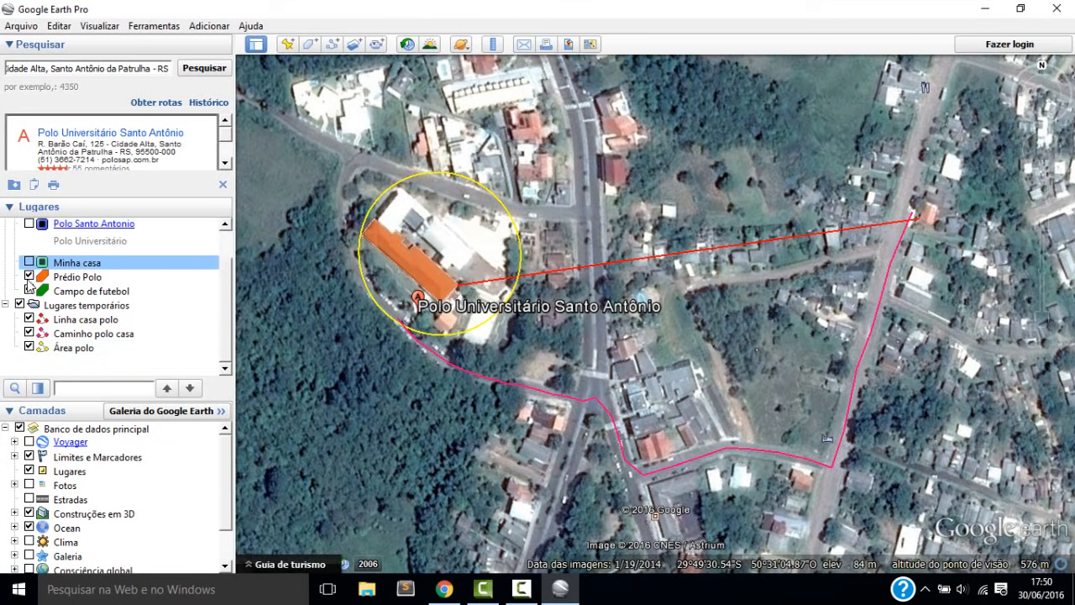
left_click(28, 277)
left_click(29, 291)
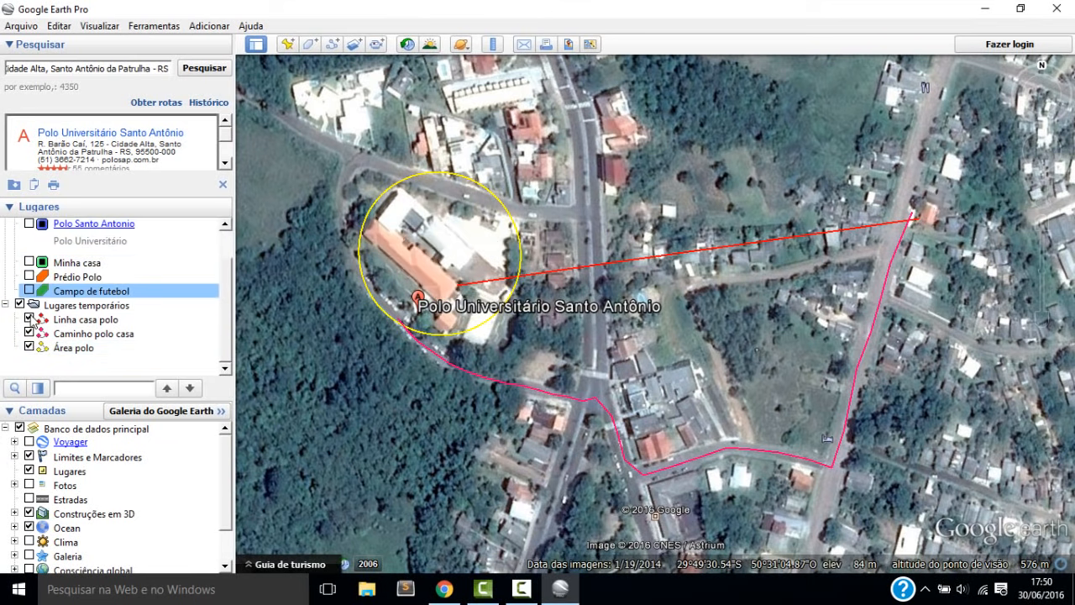
left_click(29, 320)
left_click(28, 334)
left_click(28, 348)
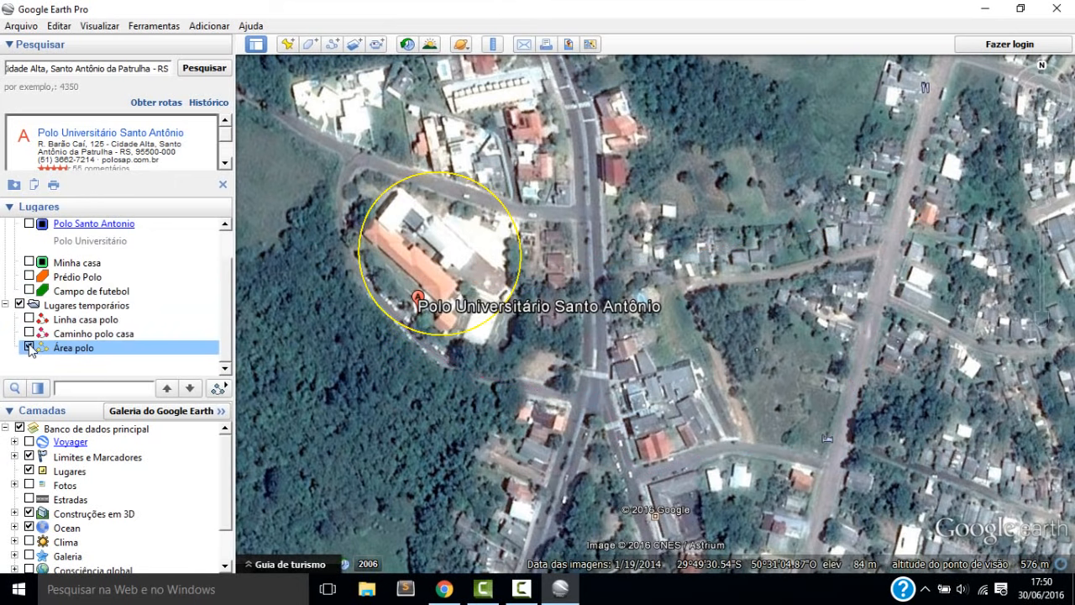
Examine the streets and buildings around Polo Universitário Santo Antônio on the satellite map
left_click_drag(509, 243, 525, 263)
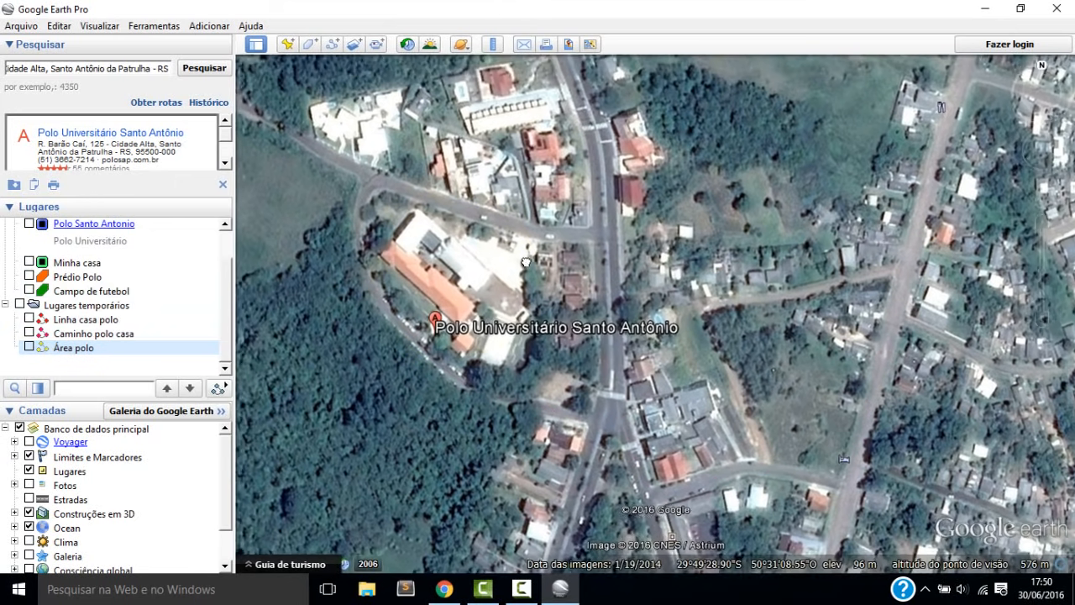
left_click_drag(599, 260, 517, 235)
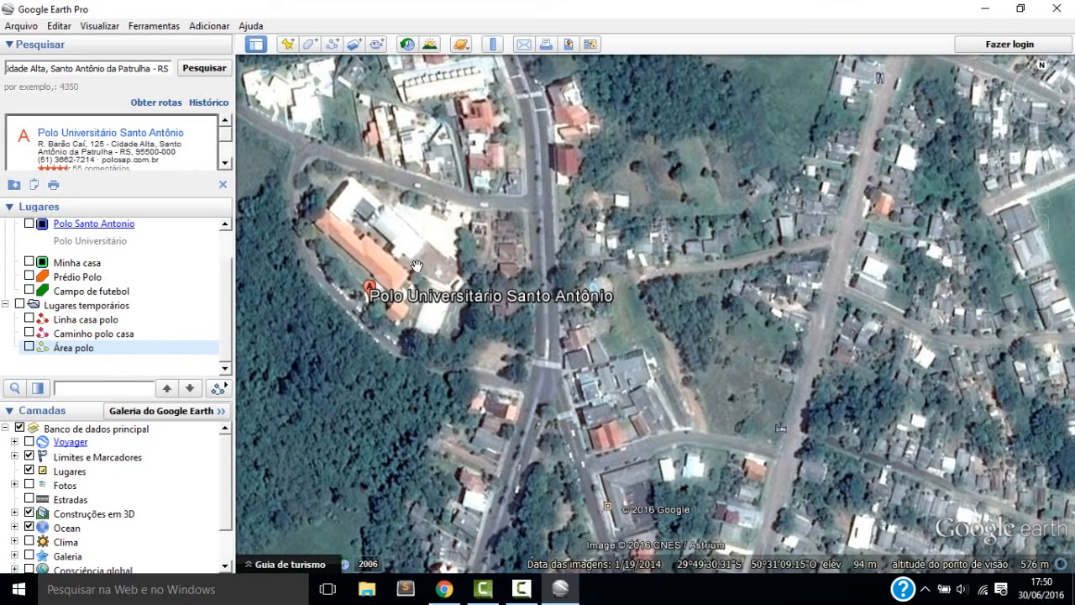
left_click_drag(409, 252, 439, 309)
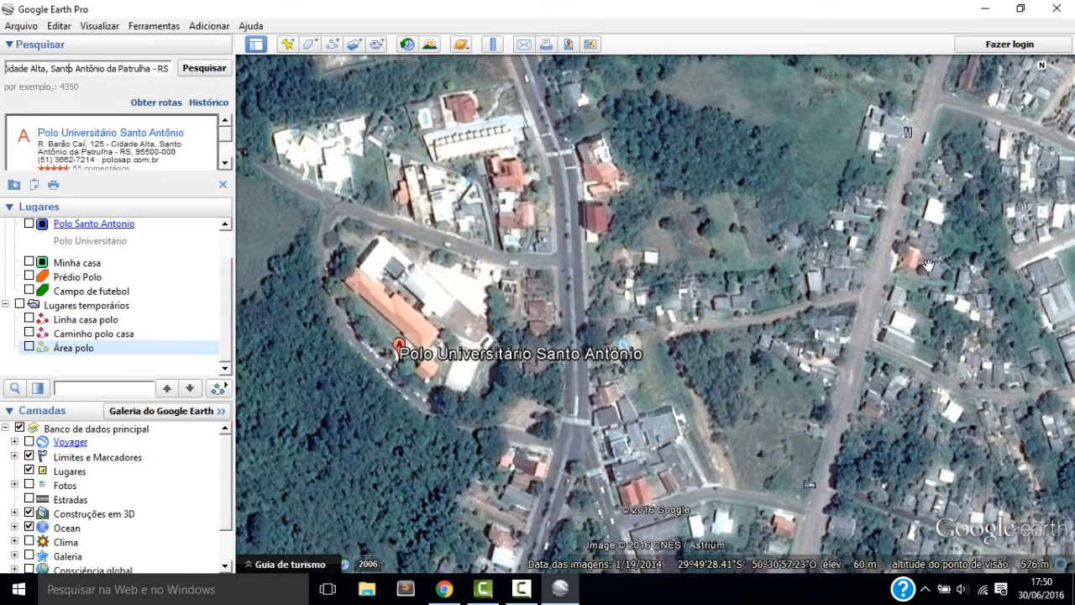
left_click_drag(806, 337, 741, 408)
left_click_drag(704, 462, 746, 405)
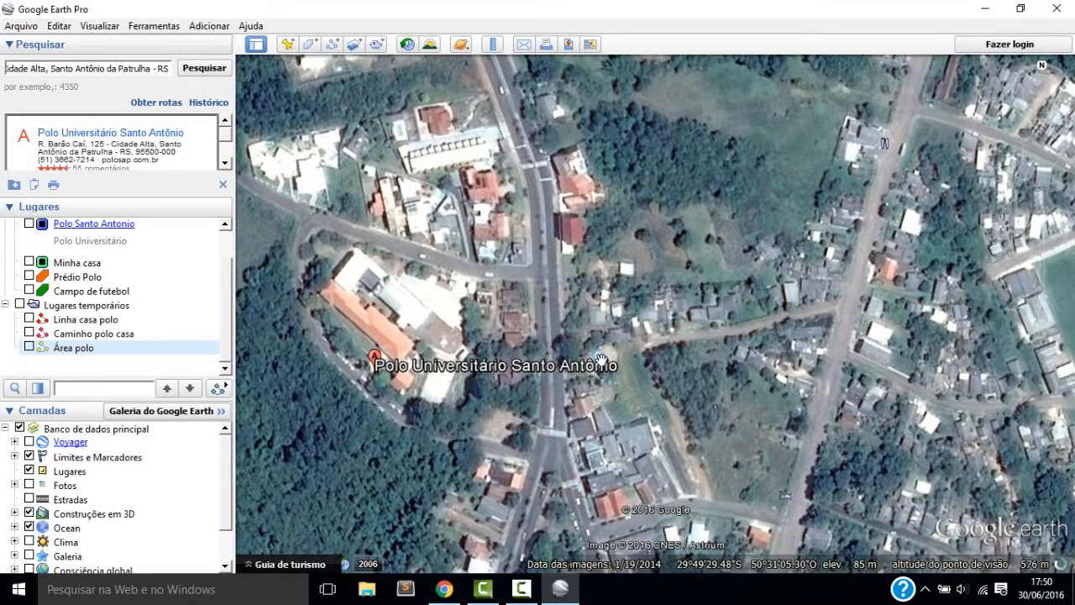
scroll(609, 330, "up", 2)
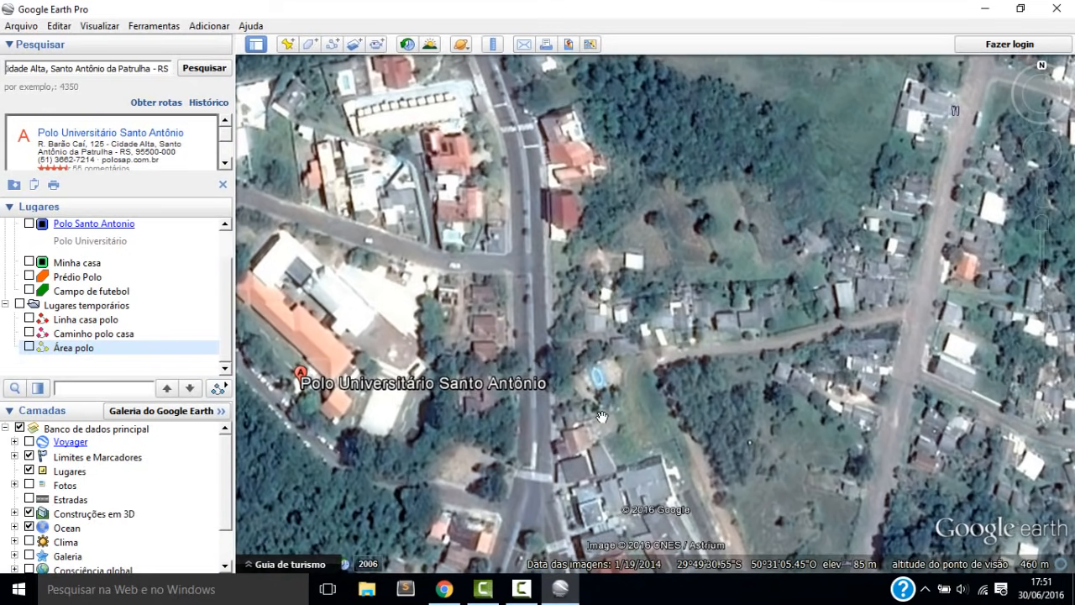
left_click_drag(575, 458, 564, 305)
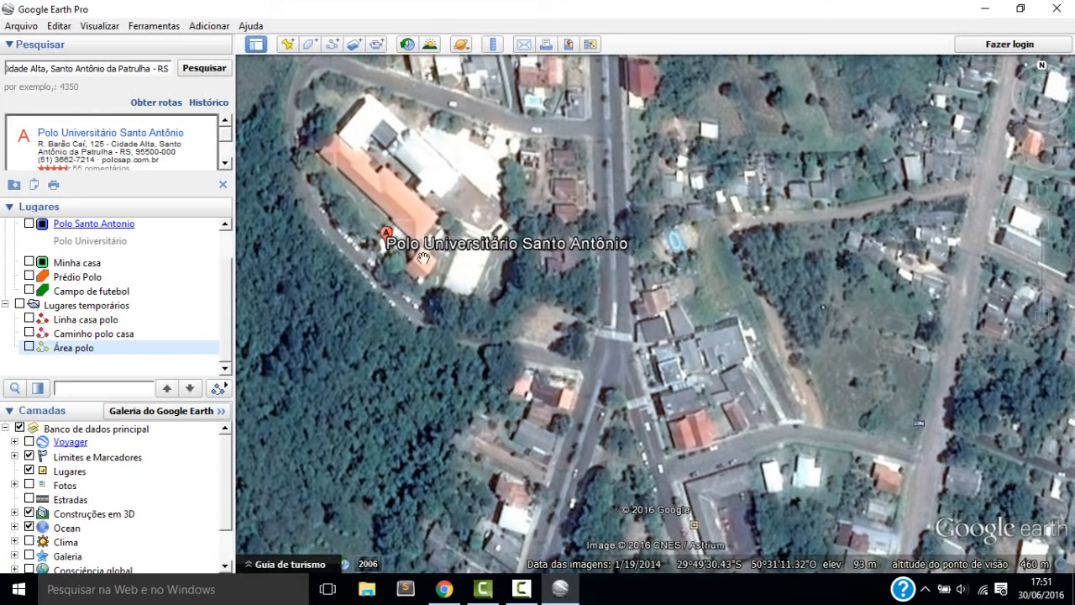
left_click_drag(1034, 328, 902, 380)
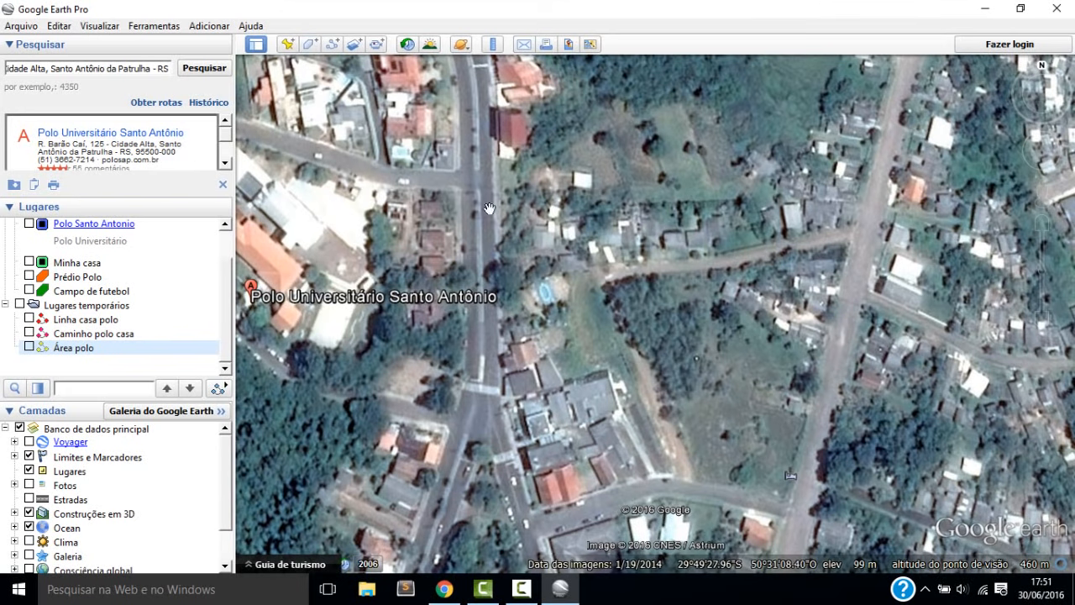
left_click_drag(539, 284, 564, 304)
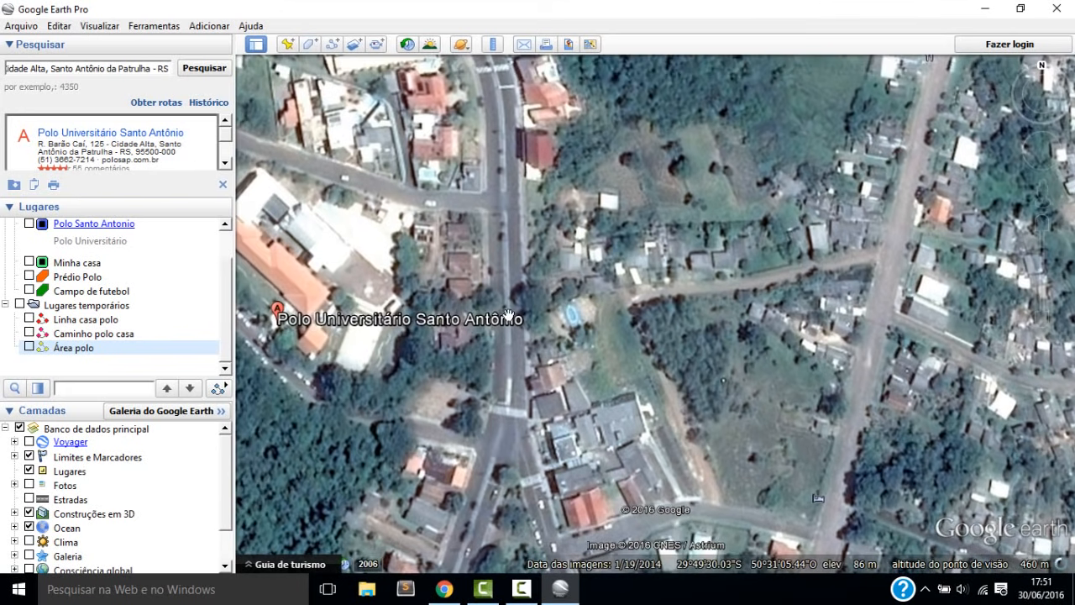
left_click_drag(352, 292, 378, 305)
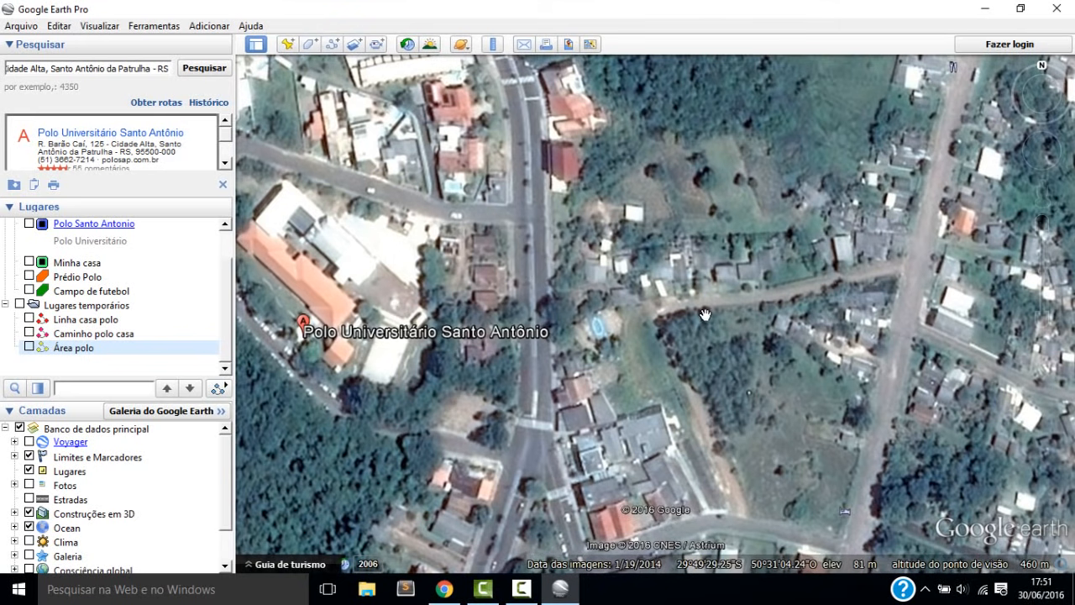
left_click_drag(502, 269, 554, 278)
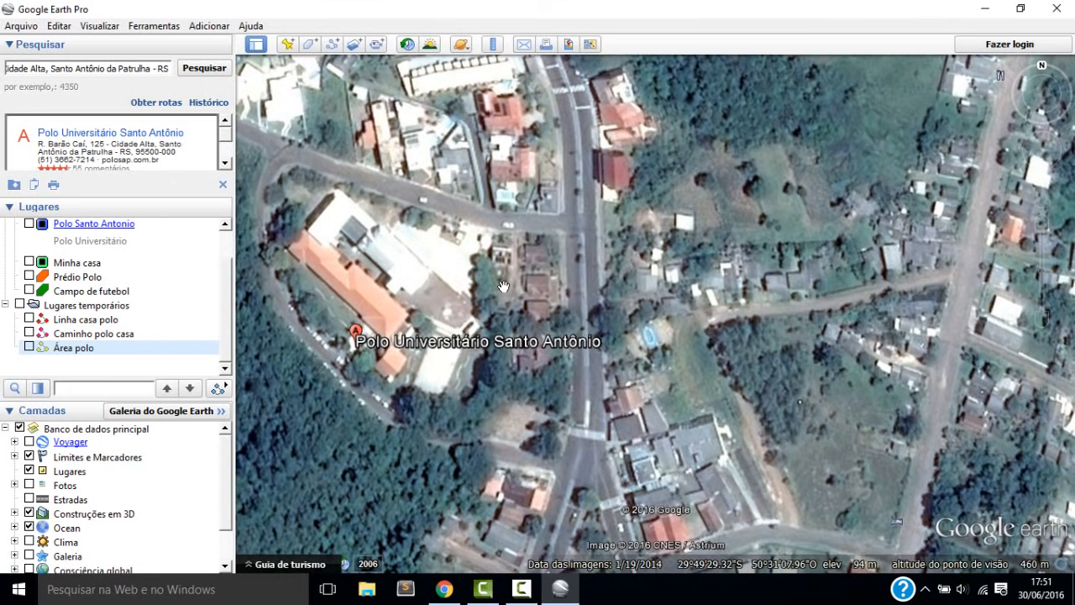
mouse_move(439, 269)
left_mouse_down()
mouse_move(461, 319)
mouse_move(527, 329)
left_mouse_up()
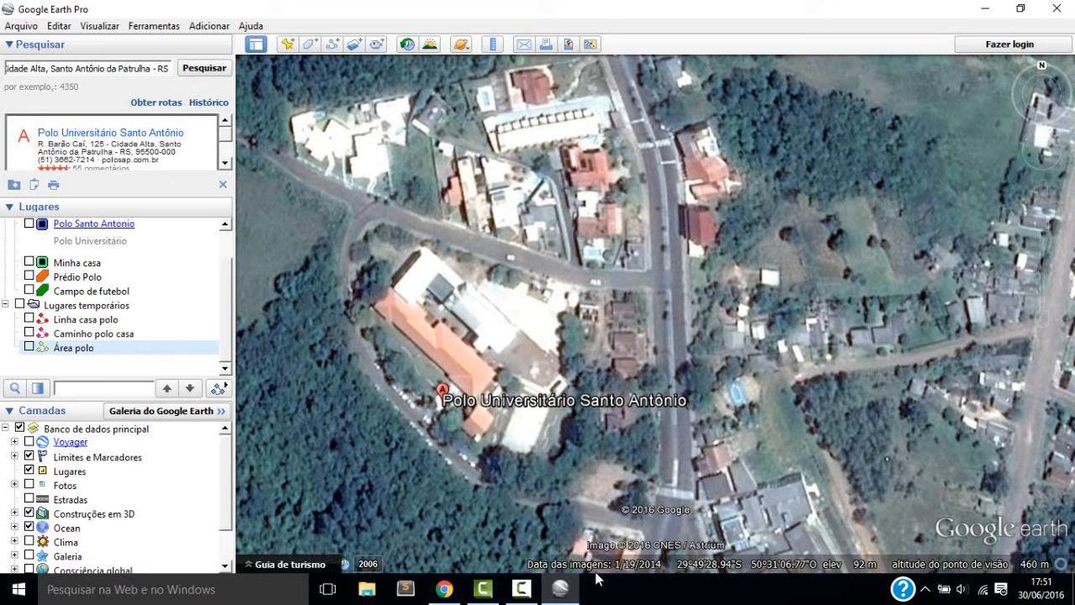
left_click_drag(460, 291, 494, 314)
scroll(494, 314, "down", 3)
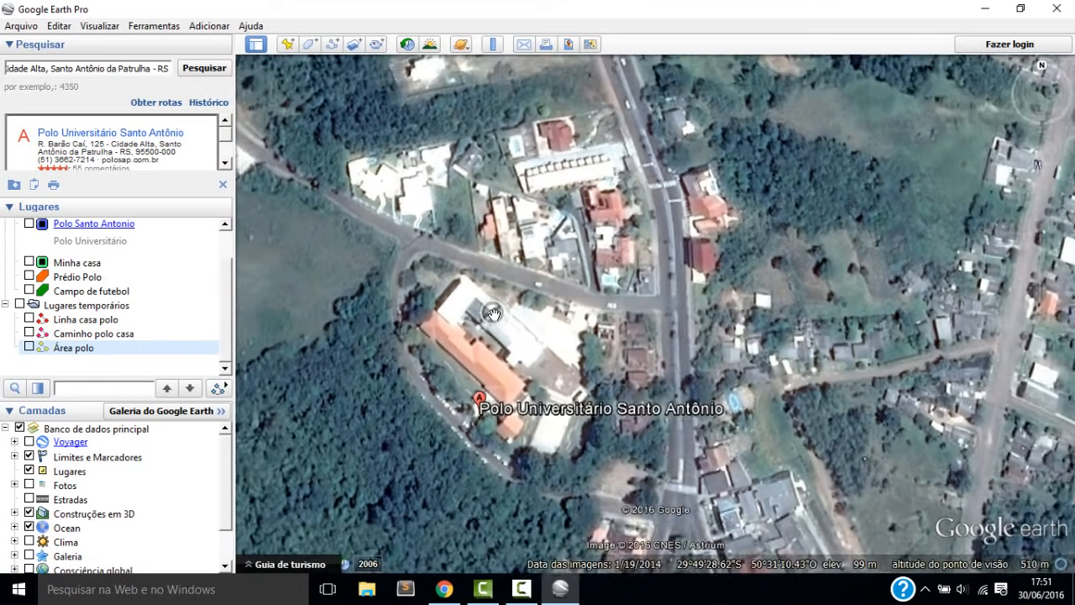
left_click_drag(497, 241, 611, 332)
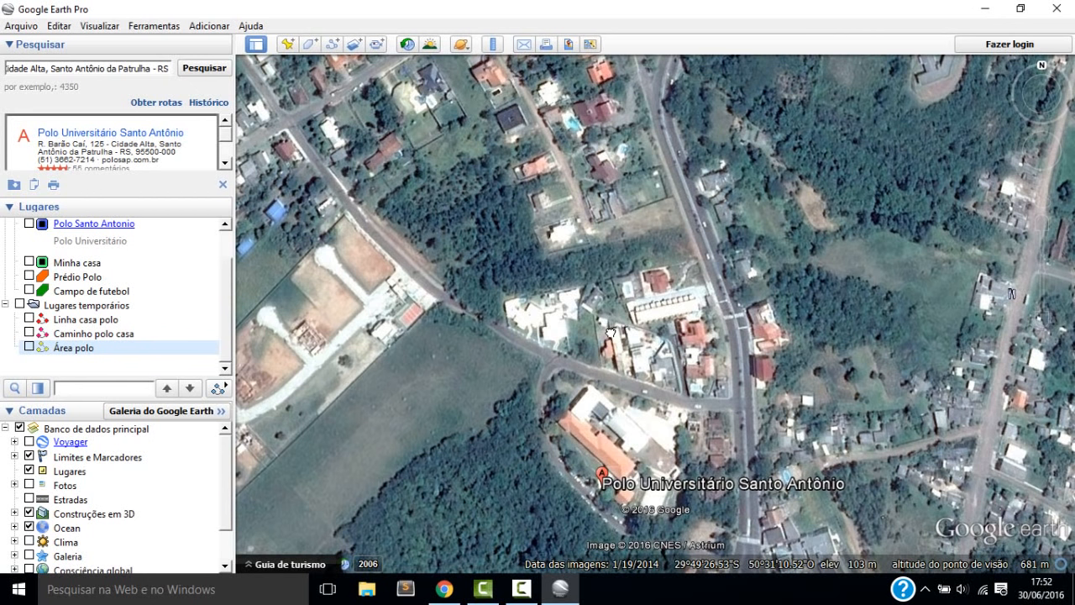
Search for the city "Florianópolis - SC" and fly to it on the map
left_click(156, 69)
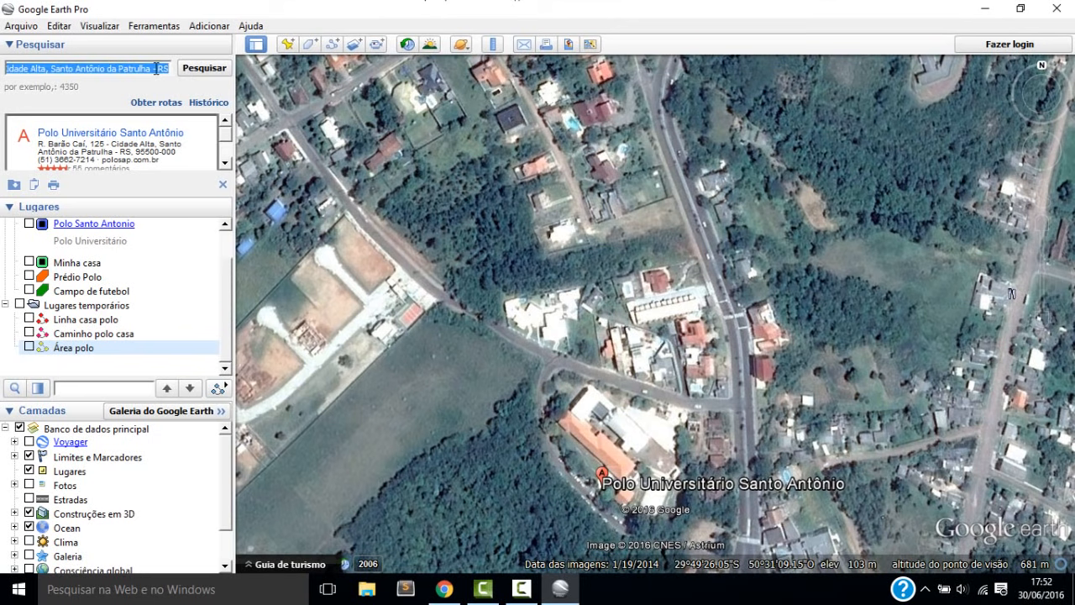
type("Floria")
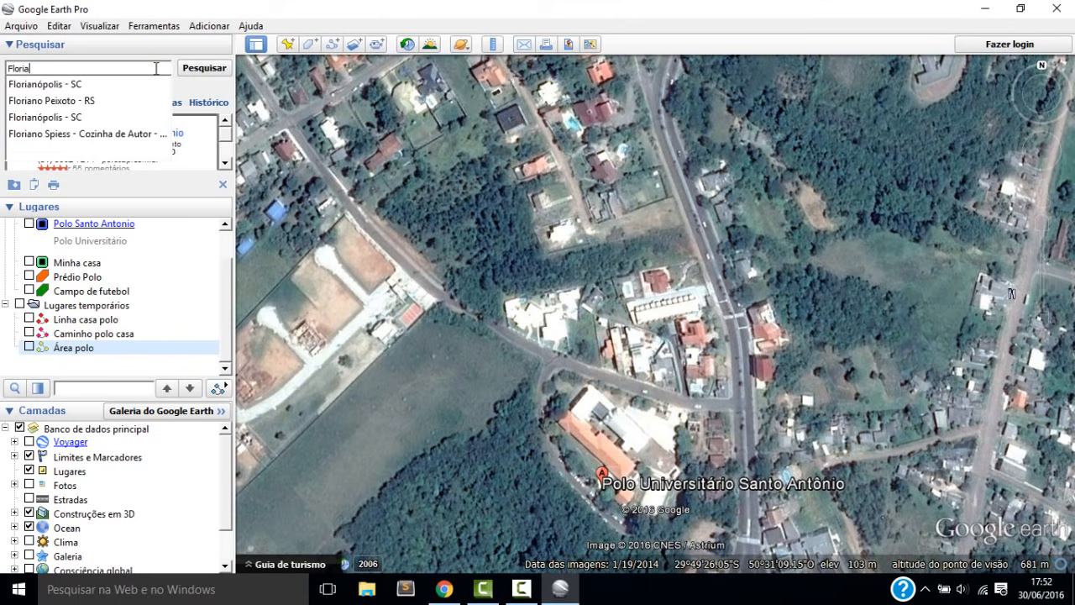
left_click(75, 86)
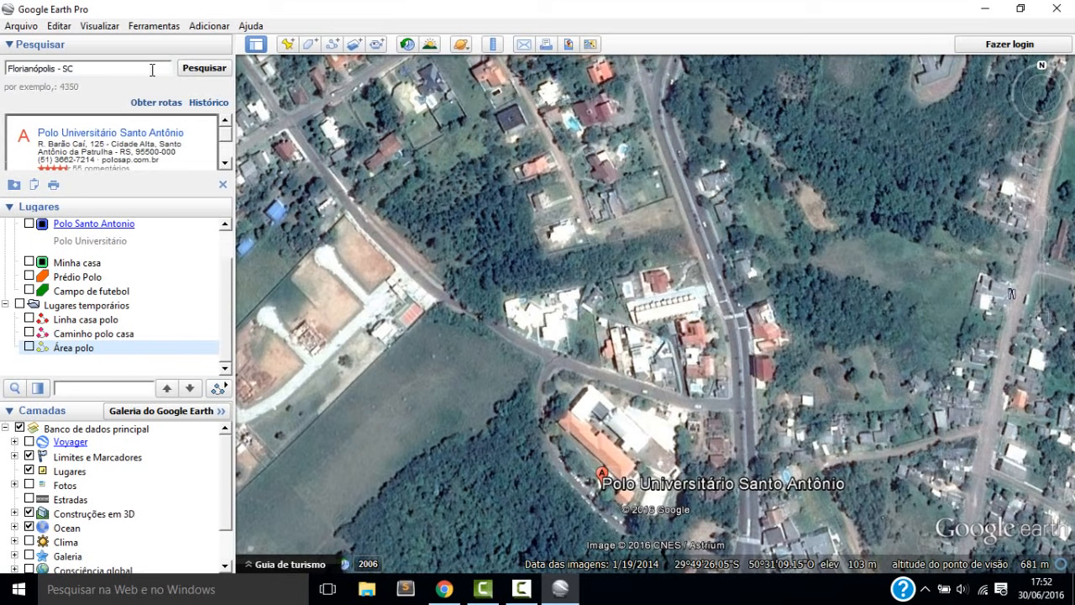
left_click(217, 67)
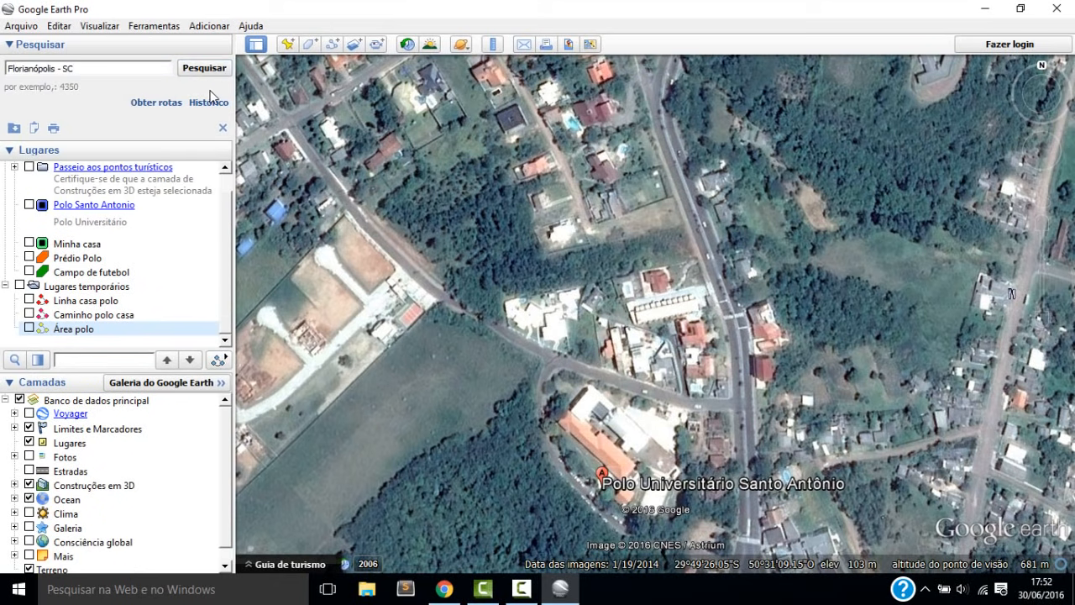
left_click(218, 68)
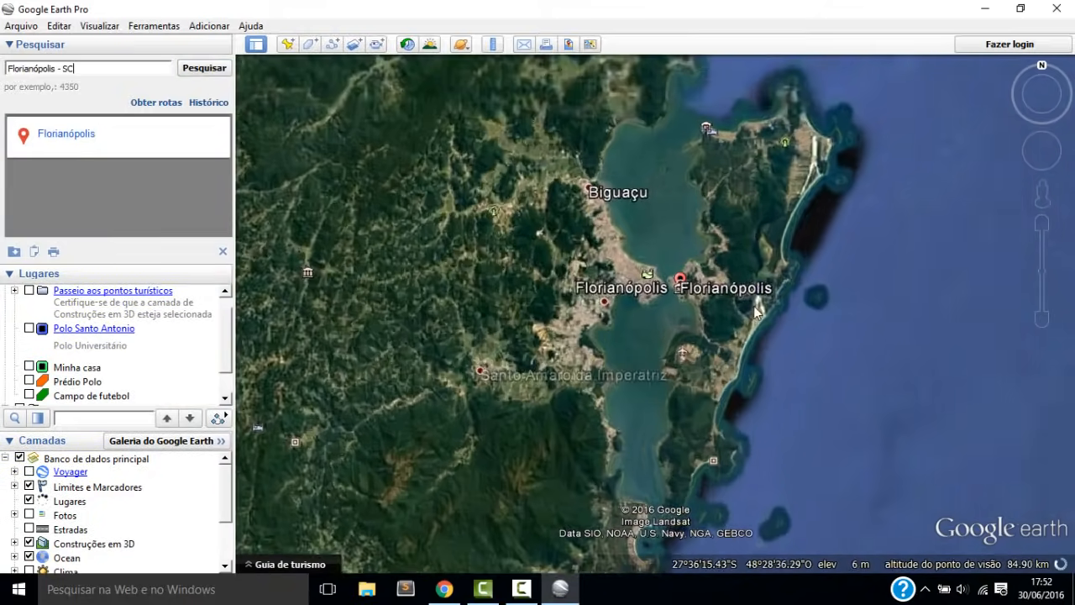
triple_click(96, 66)
type("Ser")
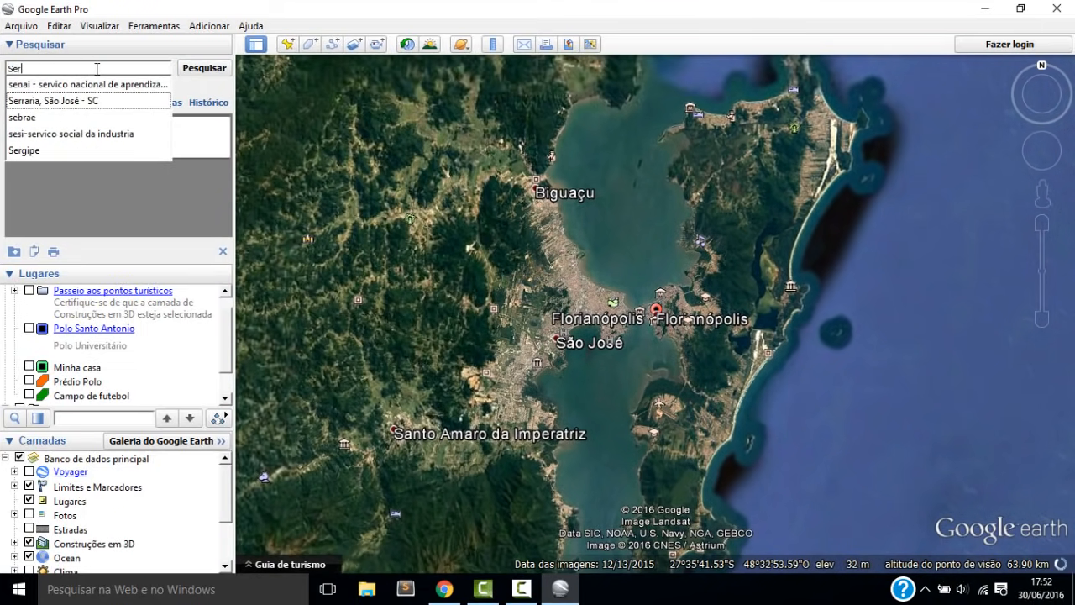
type("r")
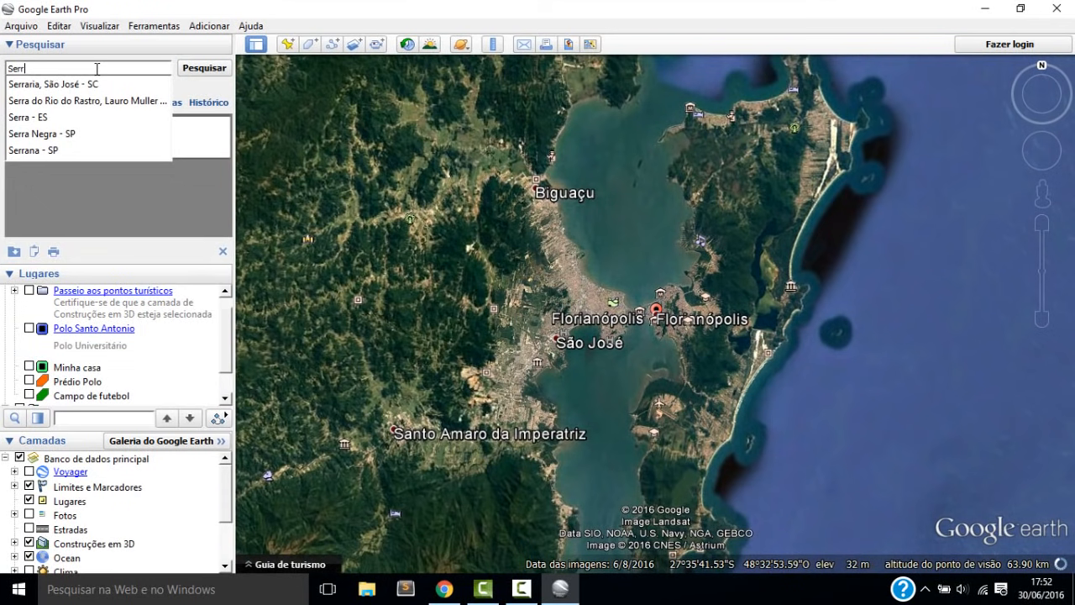
type("a d")
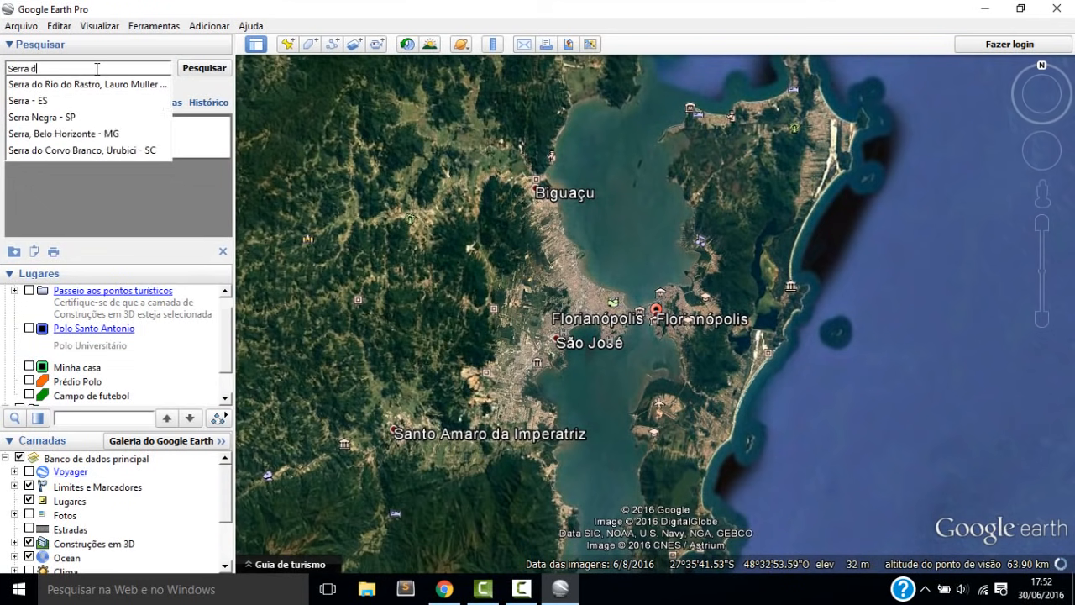
type("o")
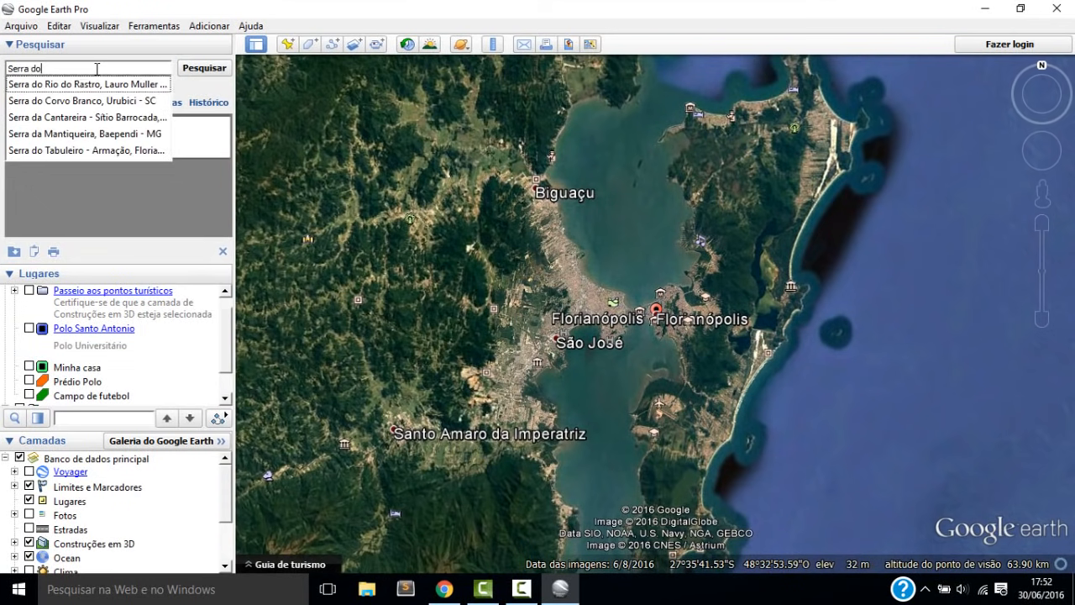
type(" Per")
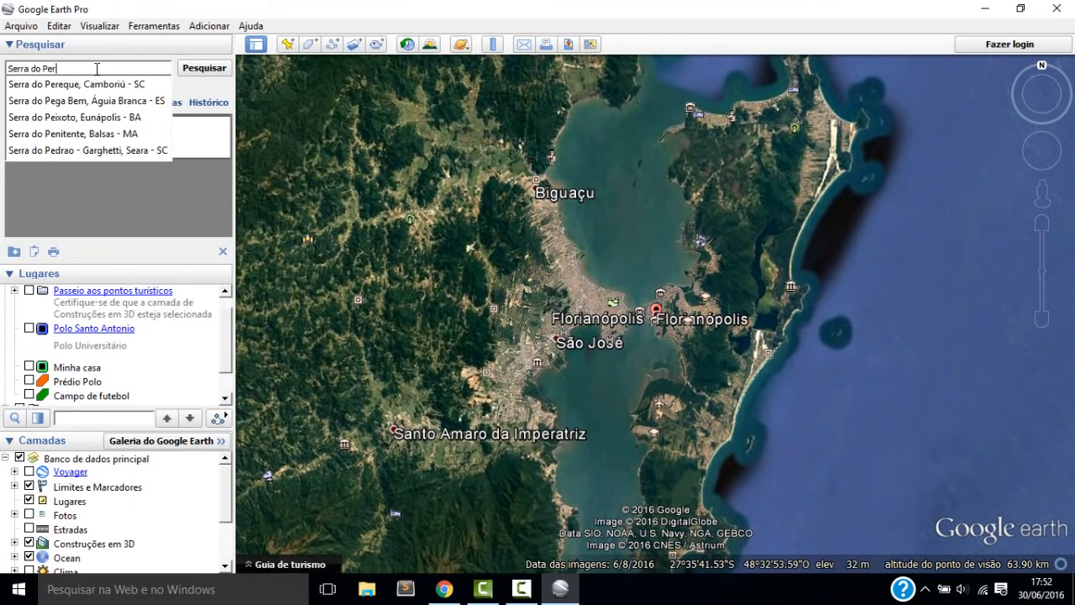
key("BackSpace")
key("BackSpace")
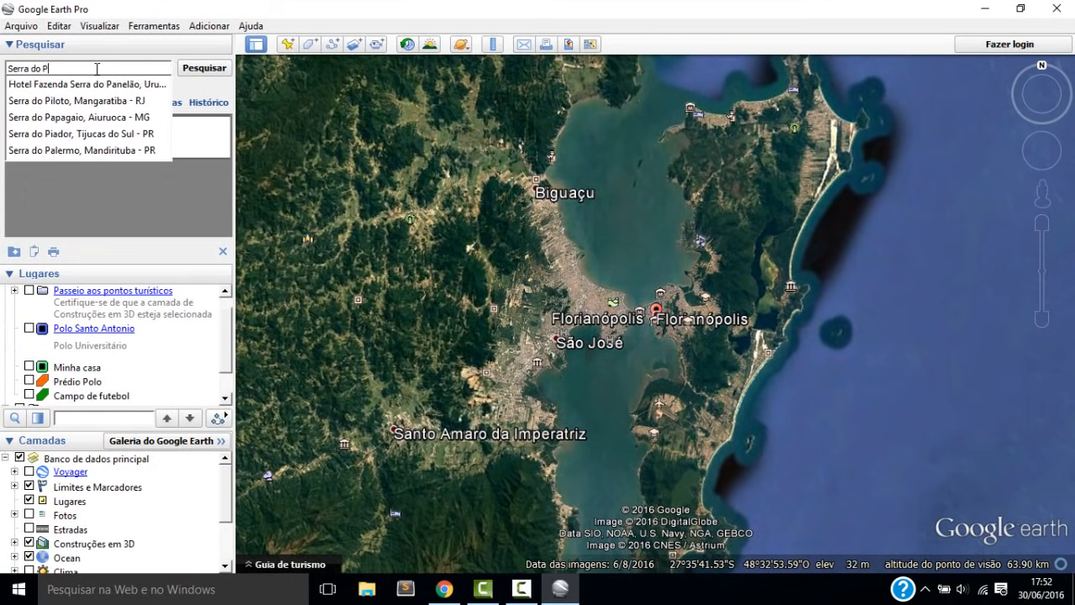
type("eri")
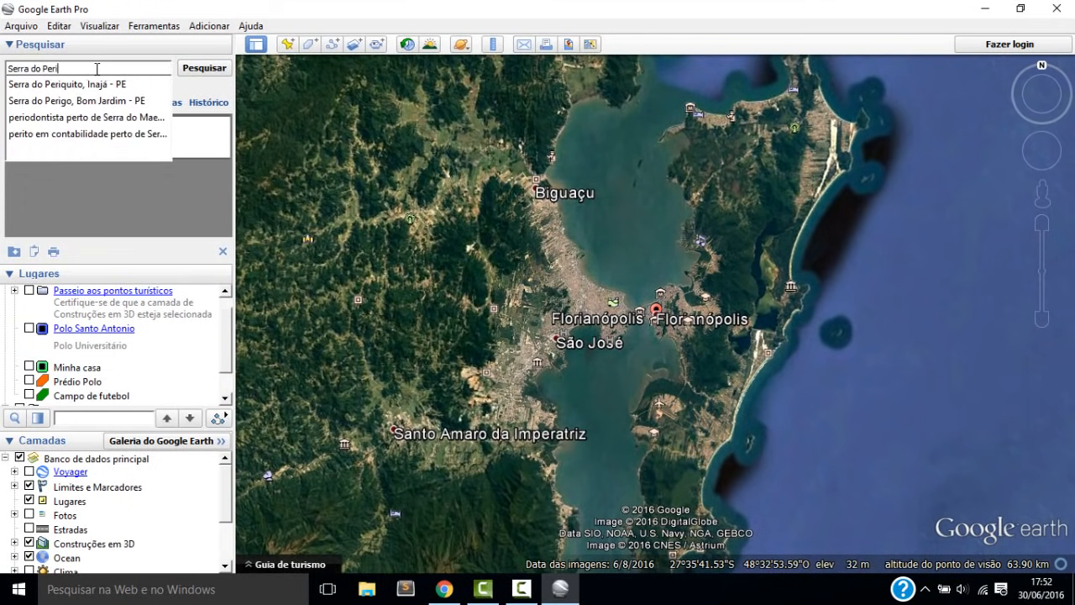
key("BackSpace")
key("BackSpace")
key("BackSpace")
key("BackSpace")
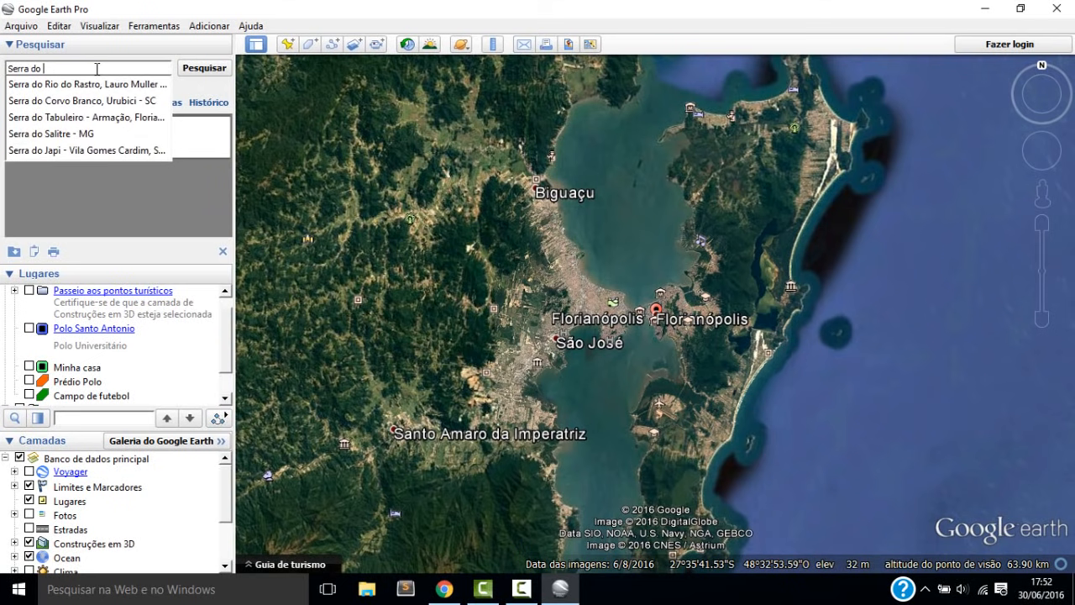
key("BackSpace")
key("BackSpace")
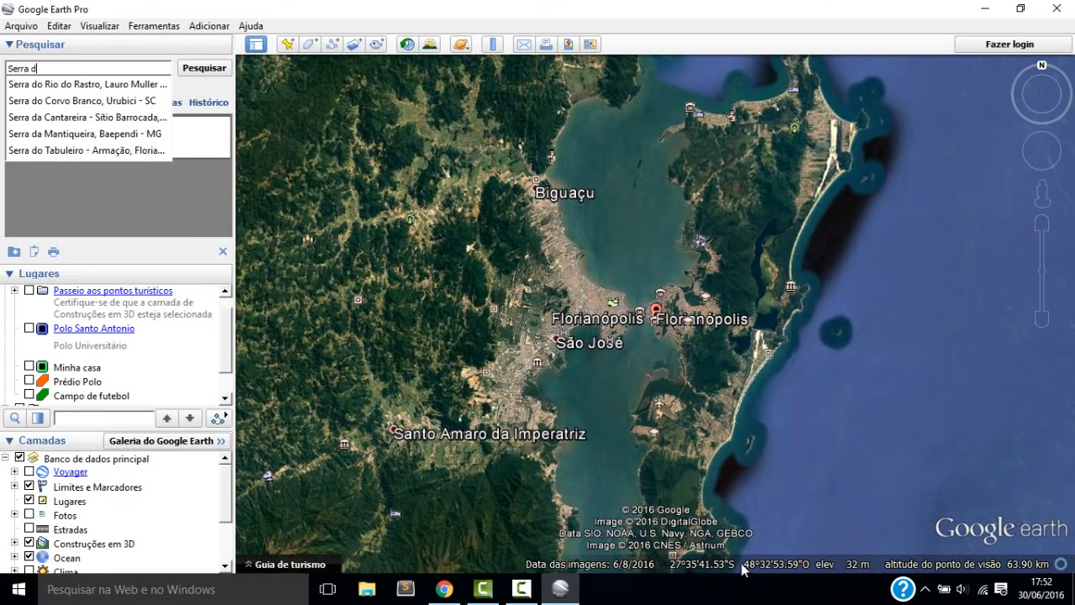
mouse_move(518, 592)
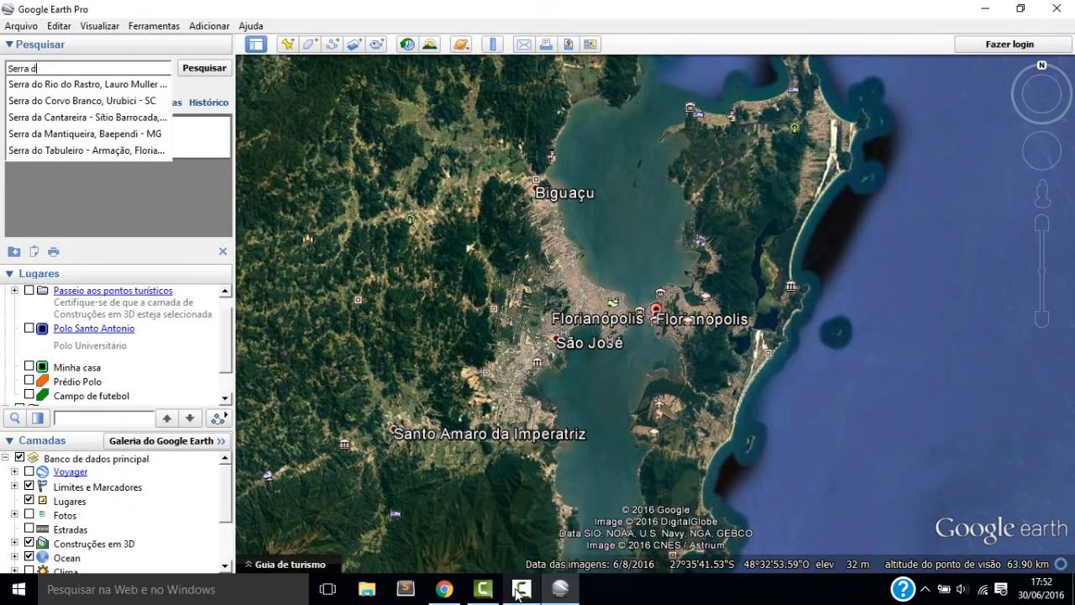
left_click(569, 542)
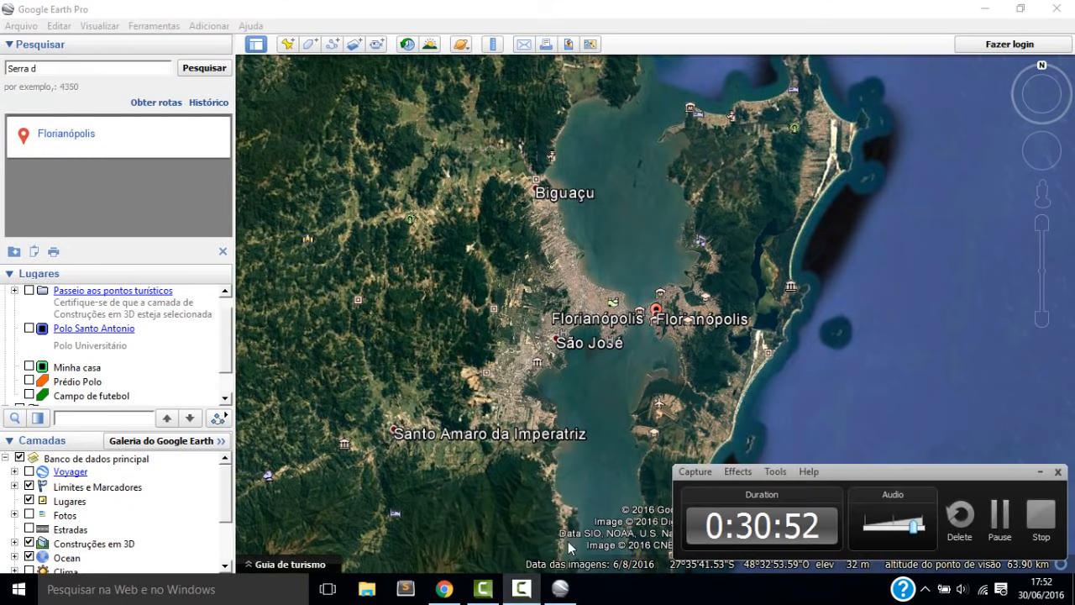
left_click(999, 517)
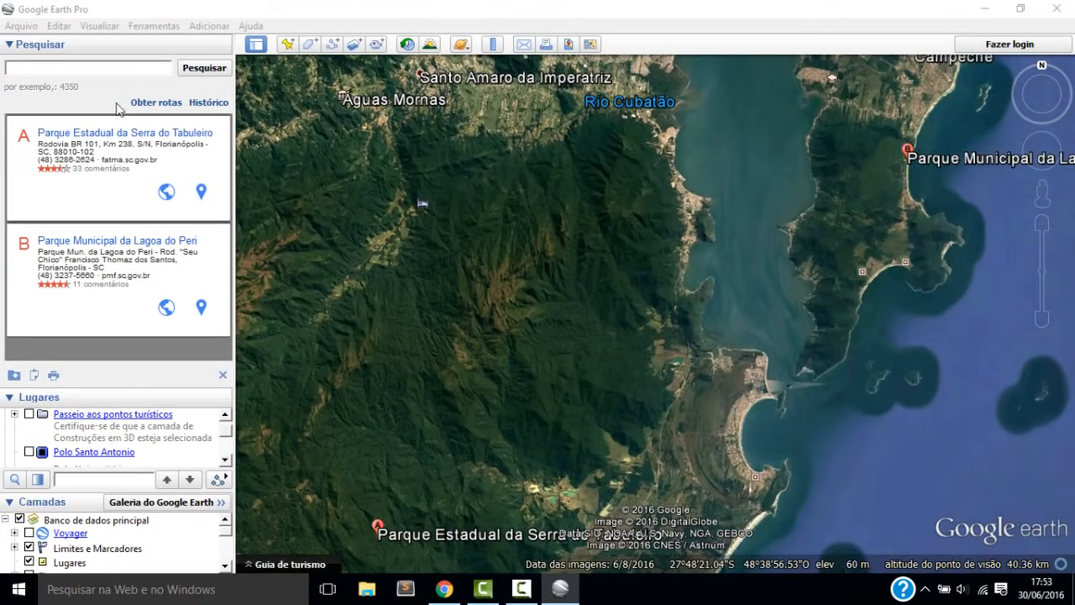
Search for "Lagoa do Peri, Florianópolis - SC" and show the lagoon and the coast around the park
left_click(109, 67)
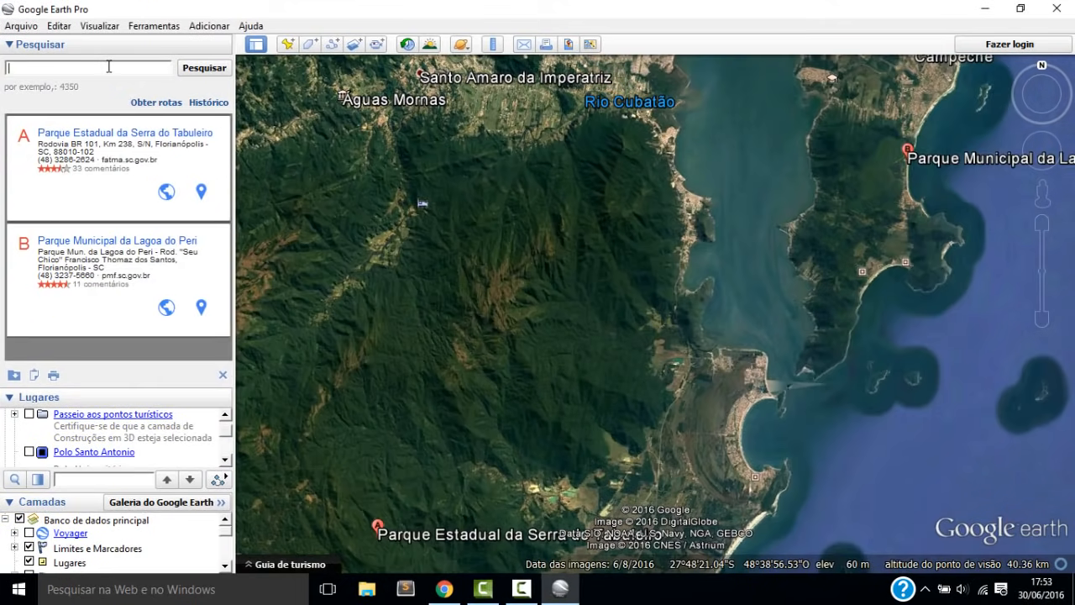
type("Lagoa do P")
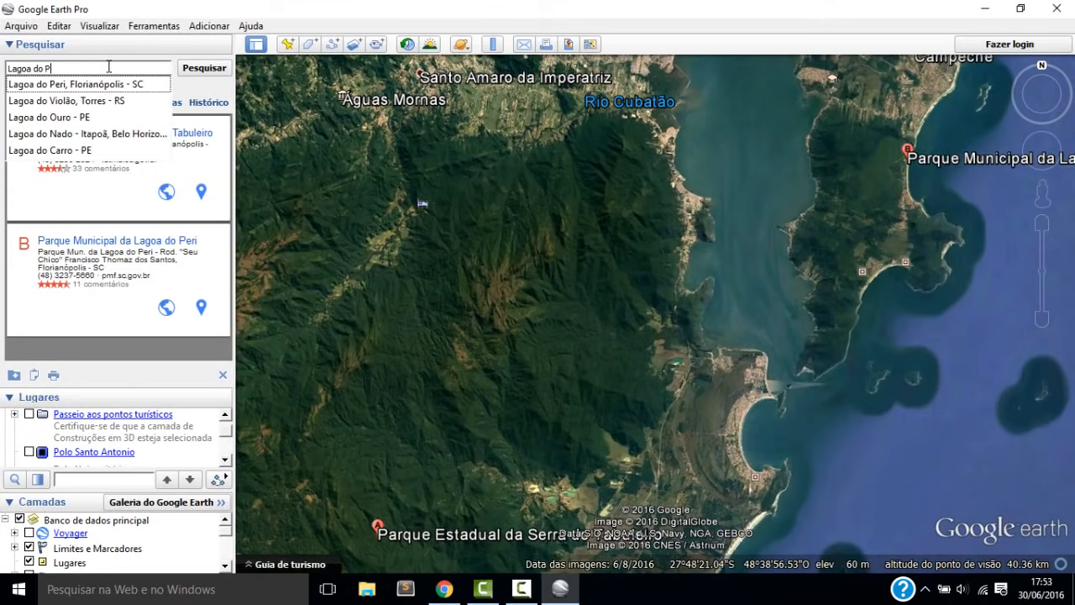
left_click(98, 83)
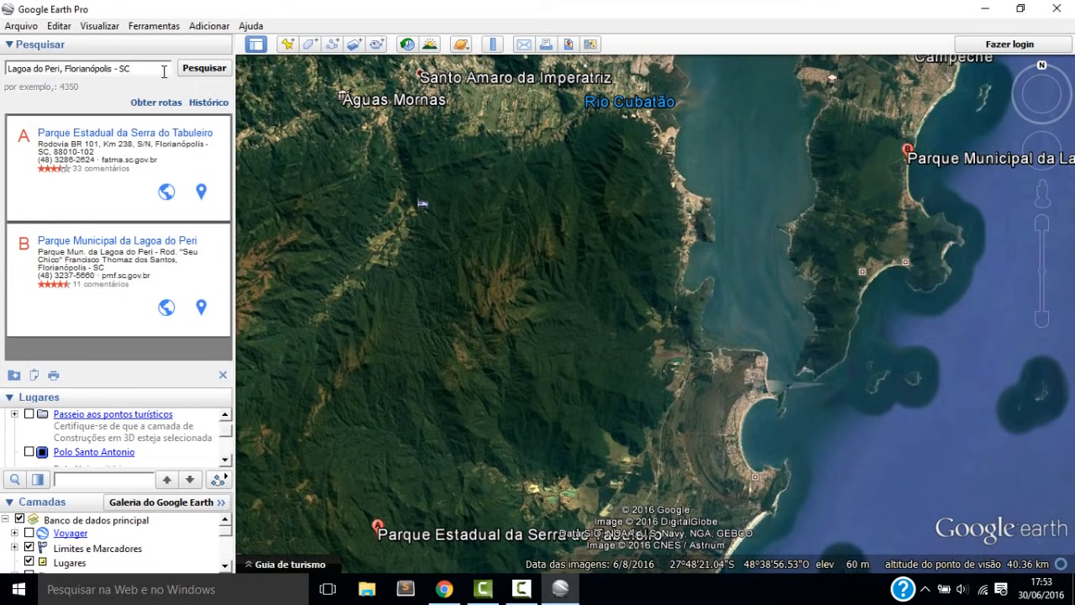
left_click(194, 71)
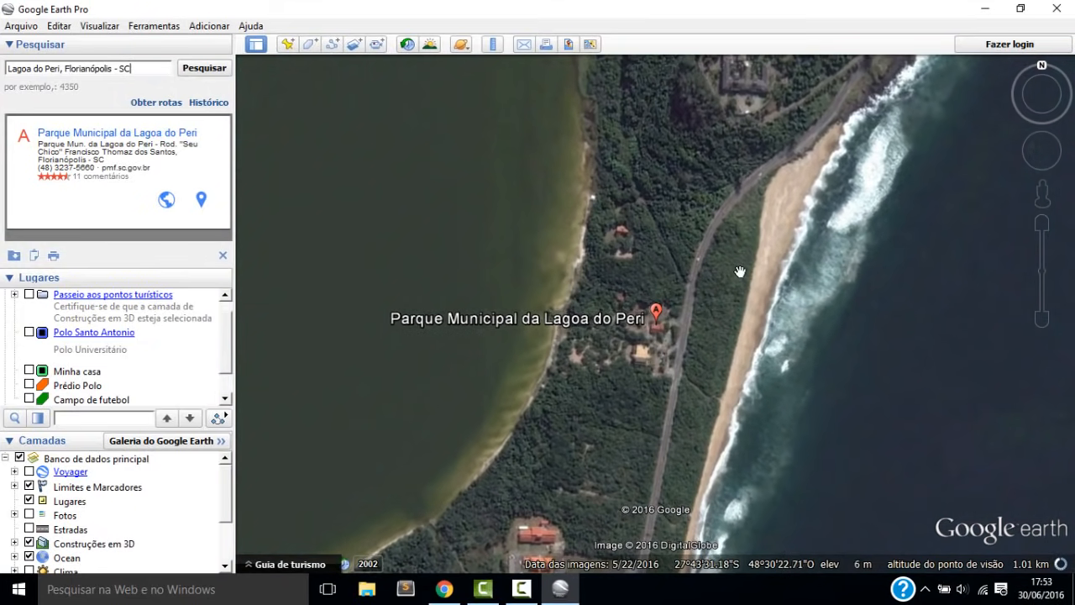
scroll(732, 273, "down", 3)
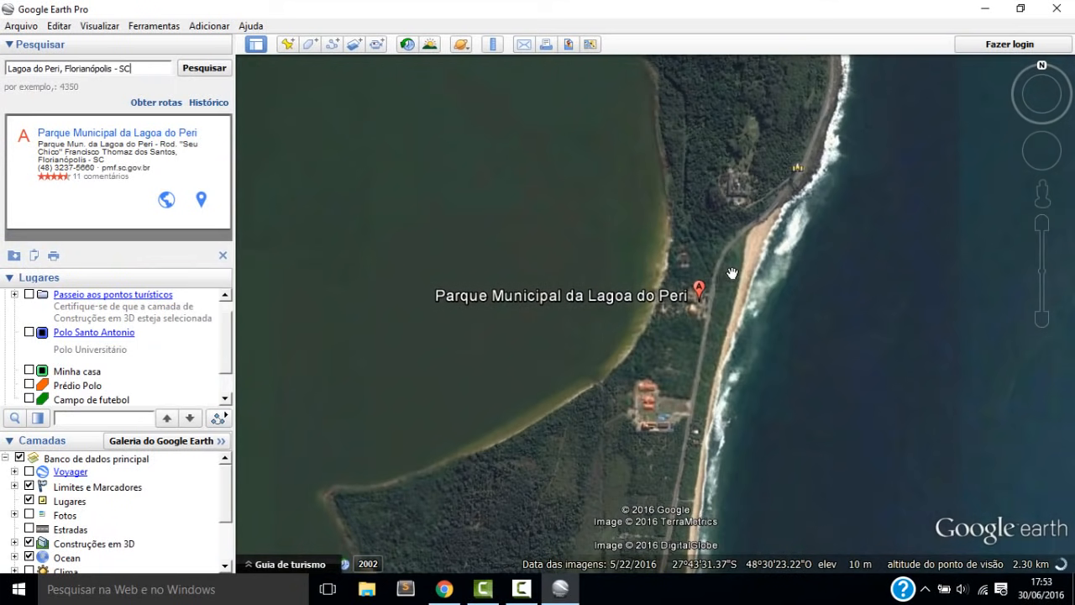
Examine the lagoon, the neighbourhoods north of it and the coastal road around Retiro Fátima near Parque Municipal da Lagoa do Peri
scroll(732, 273, "down", 5)
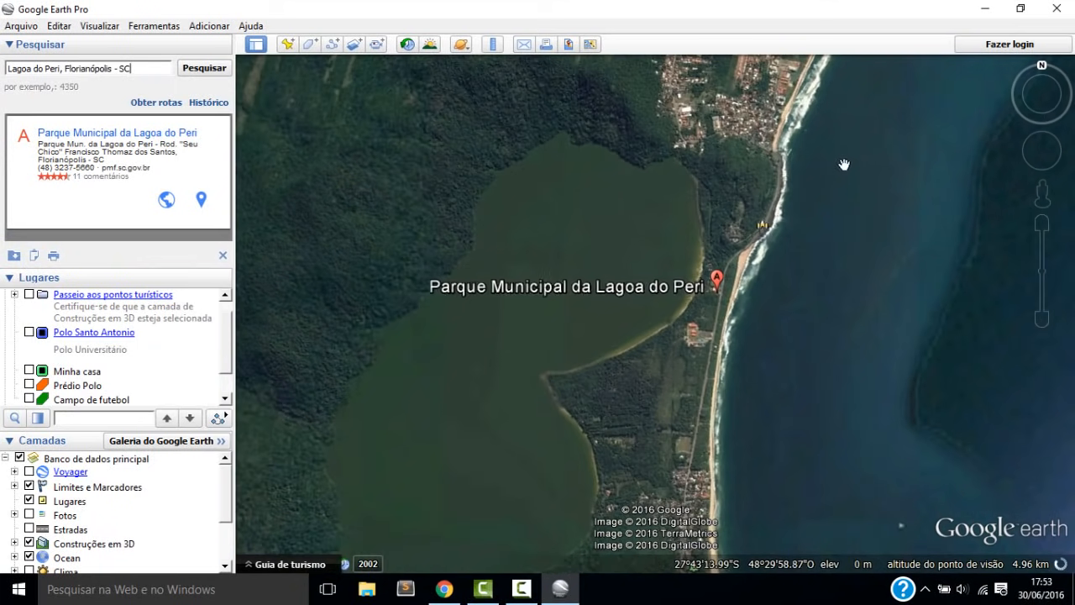
scroll(733, 190, "up", 1)
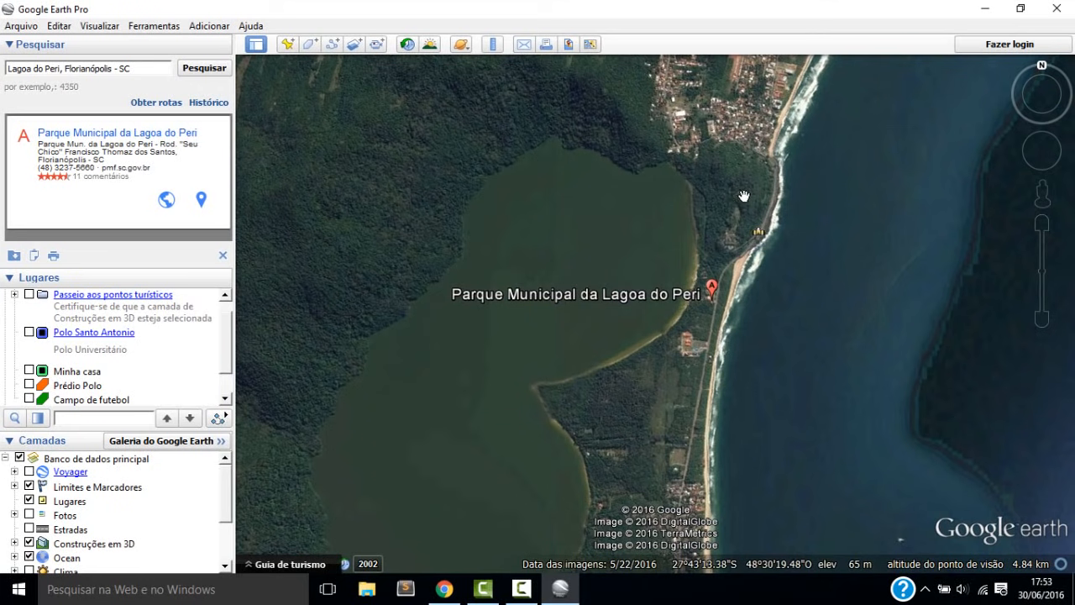
scroll(743, 196, "up", 1)
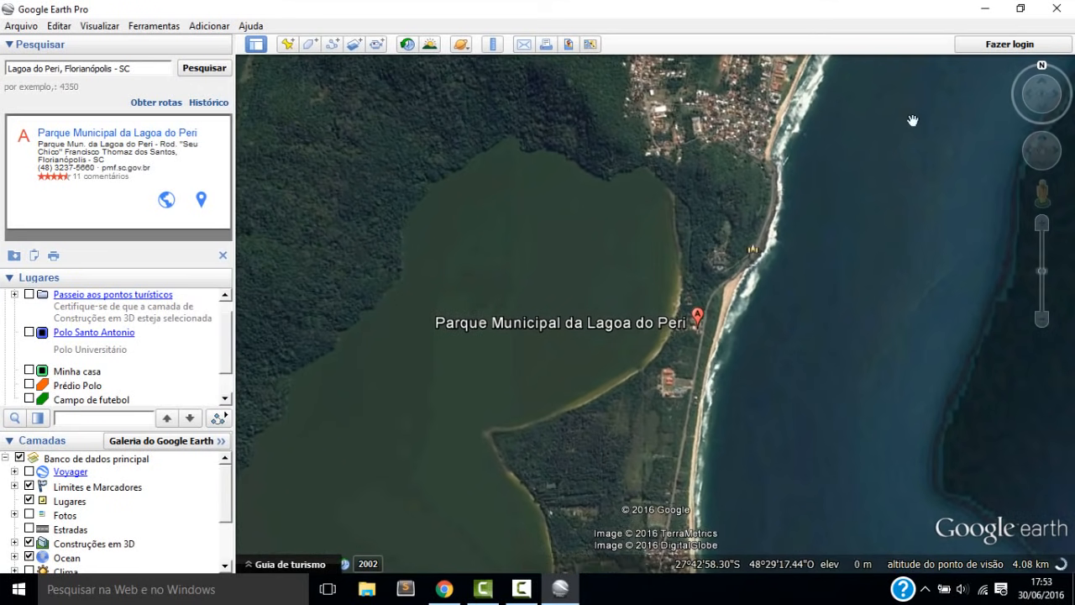
left_click_drag(649, 95, 619, 258)
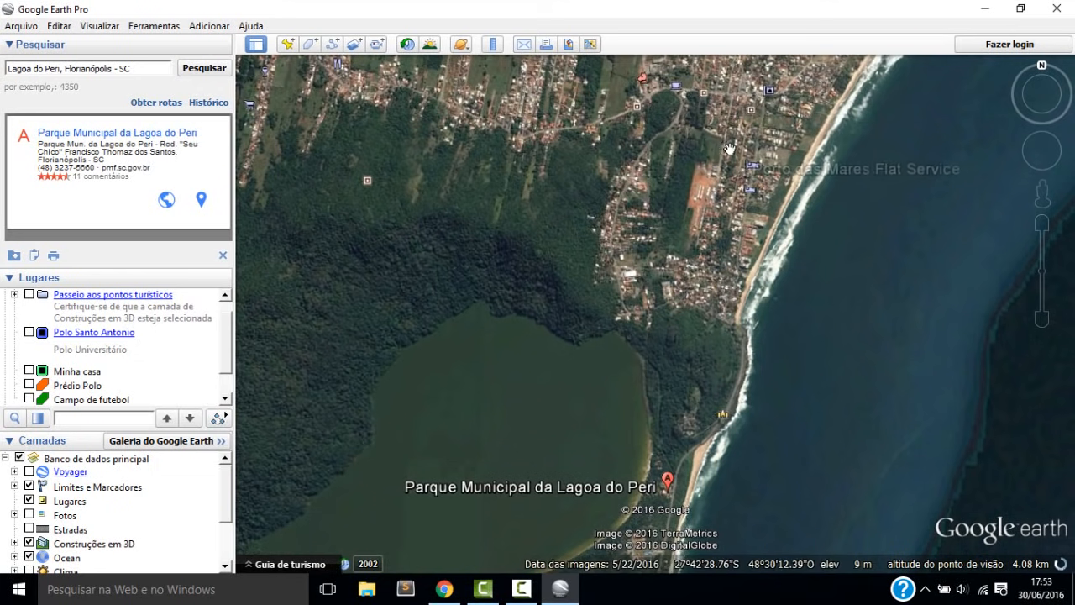
scroll(710, 225, "up", 1)
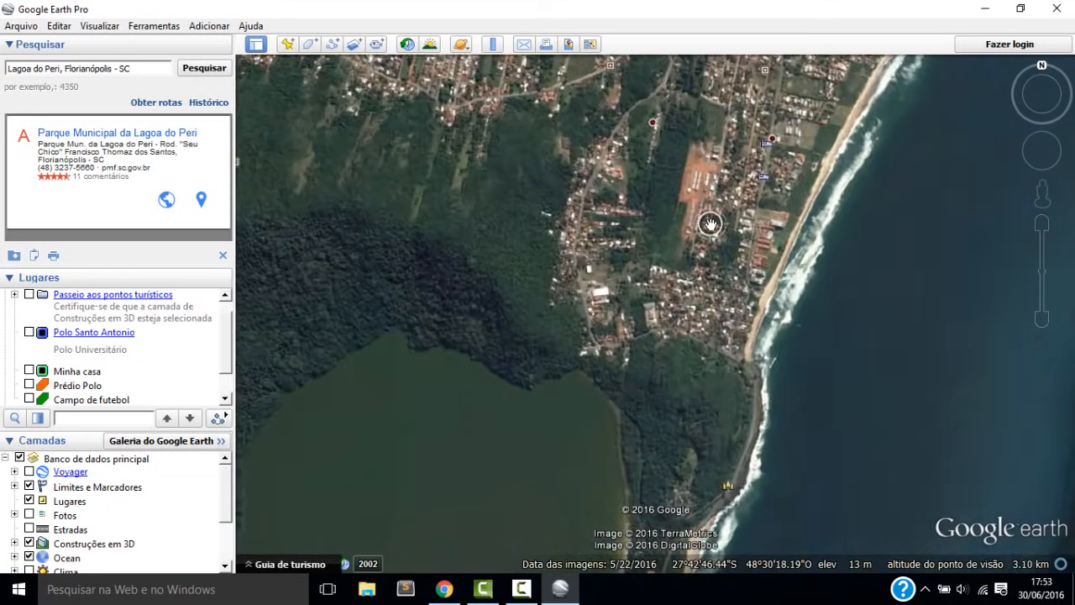
scroll(710, 225, "up", 2)
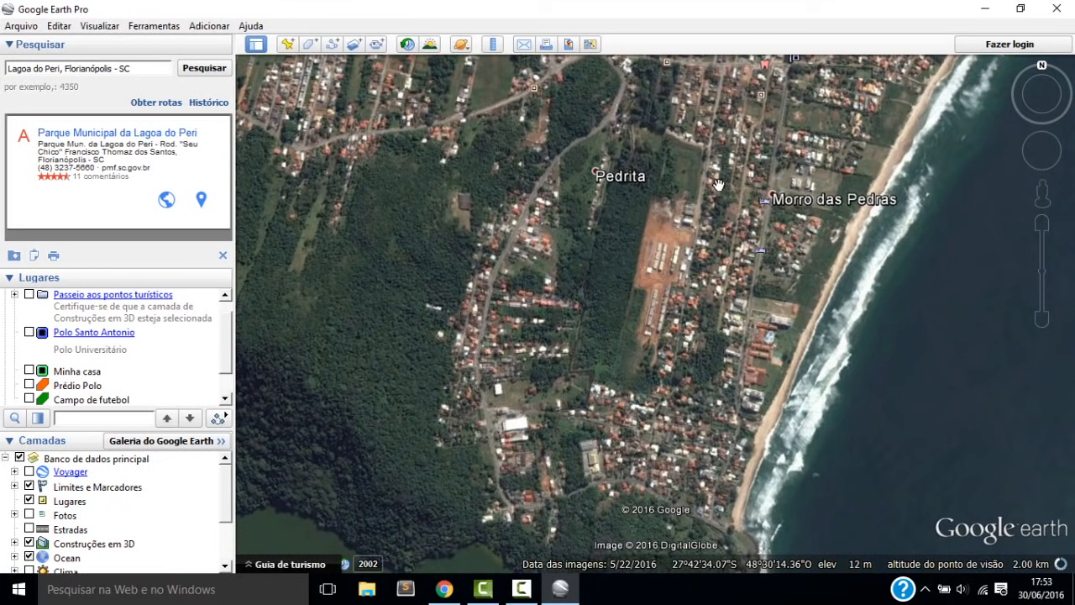
left_click_drag(663, 430, 680, 176)
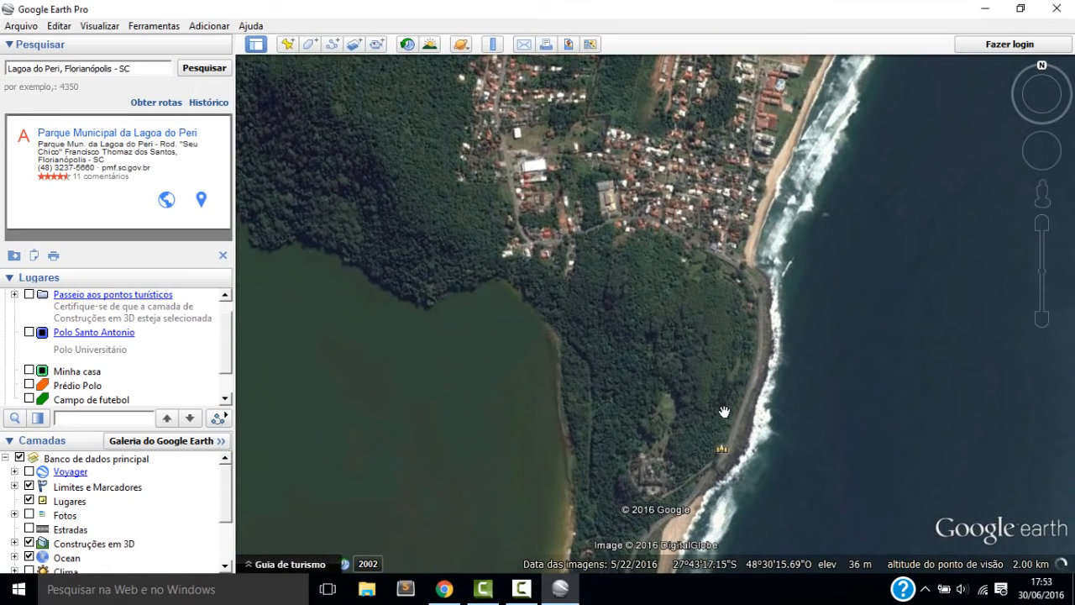
left_click_drag(714, 426, 626, 263)
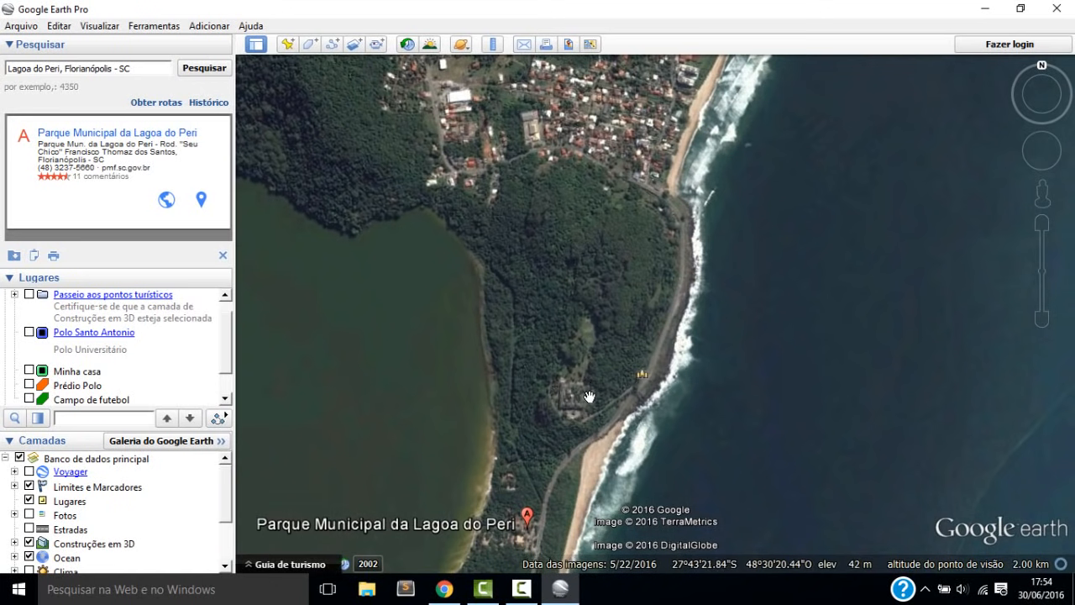
left_click_drag(581, 409, 594, 337)
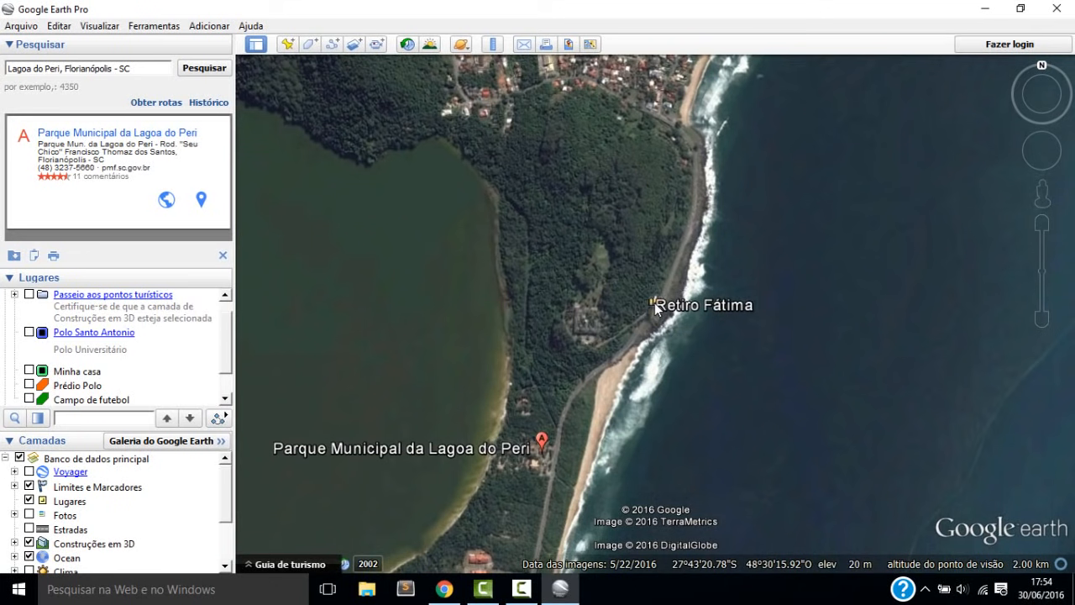
left_click_drag(593, 137, 617, 236)
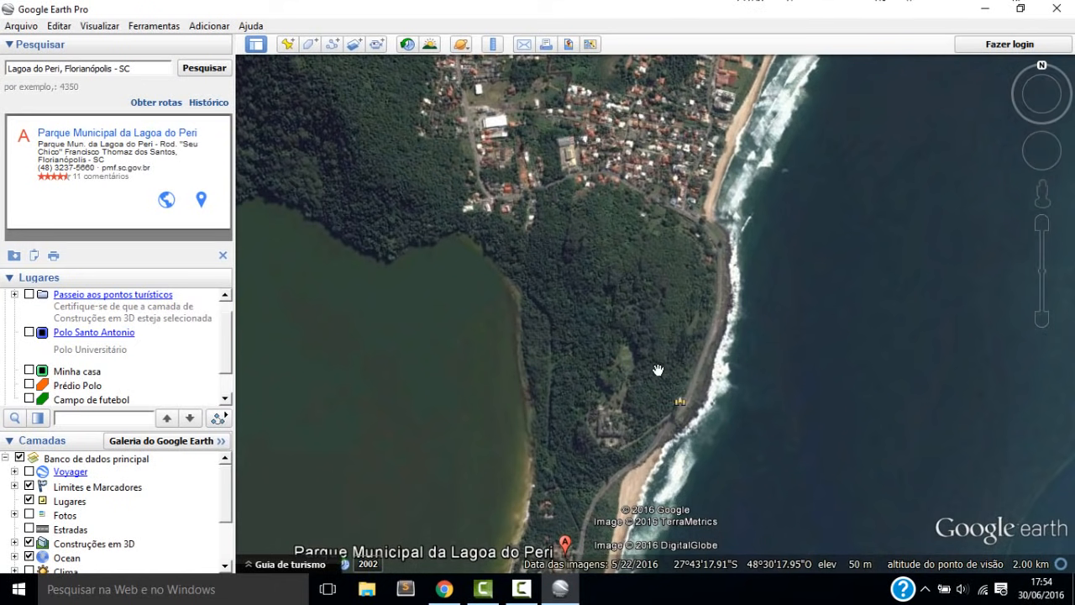
left_click_drag(658, 369, 655, 301)
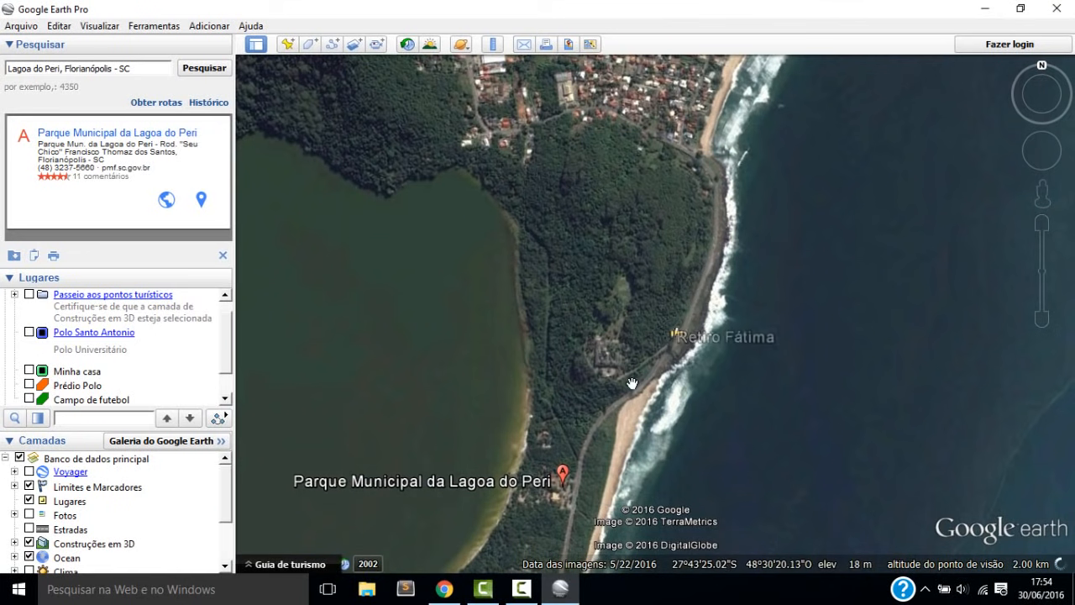
left_click_drag(615, 353, 631, 306)
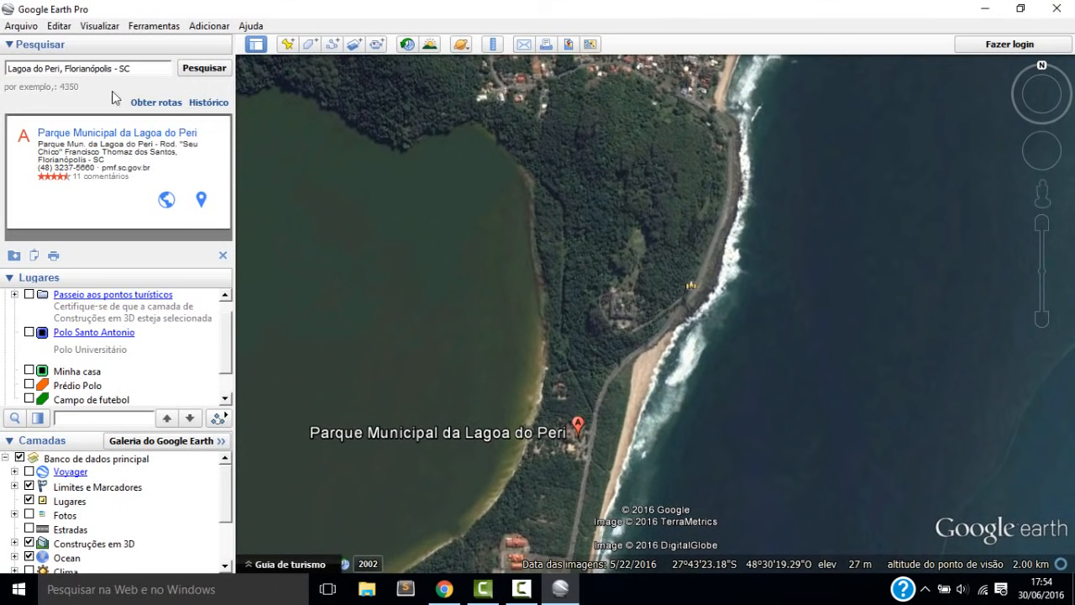
Search for Polo Universitário Santo Antônio in Santo Antônio da Patrulha - RS and fly to it on the map
triple_click(146, 66)
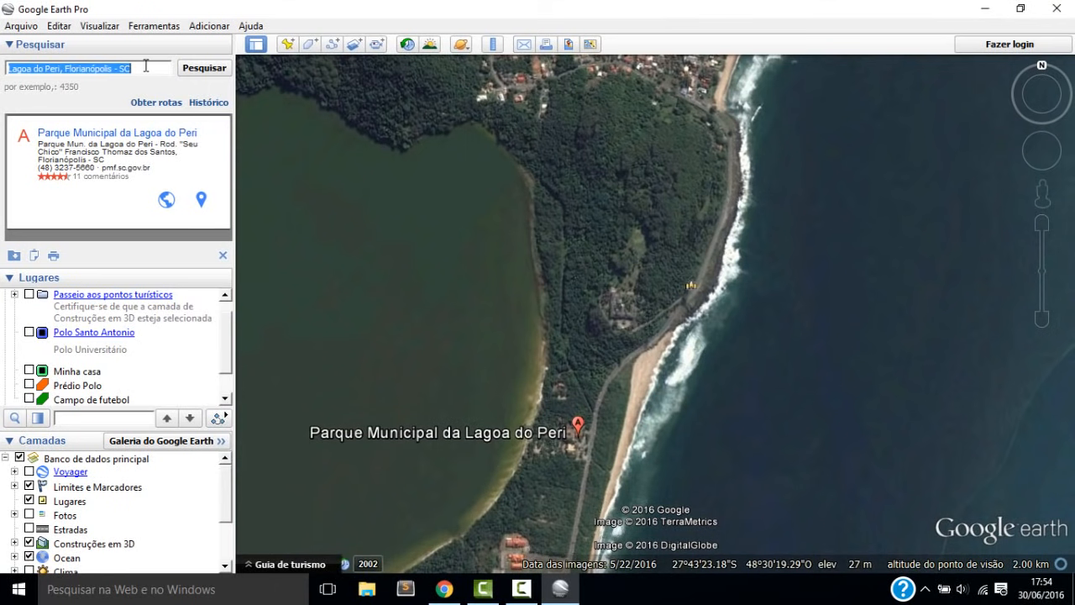
type("Sant")
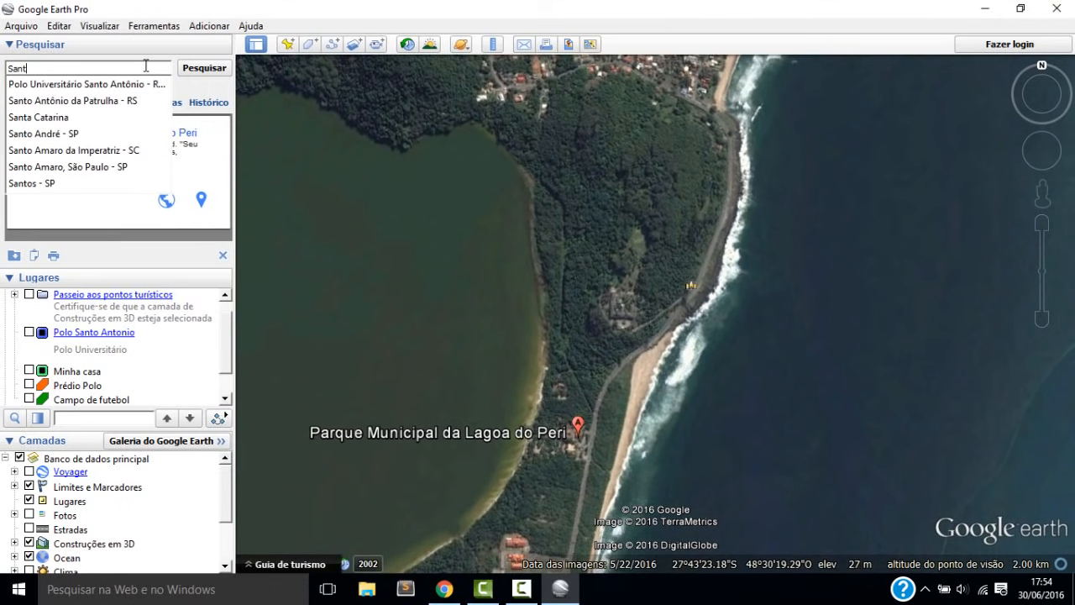
left_click(126, 85)
left_click(189, 70)
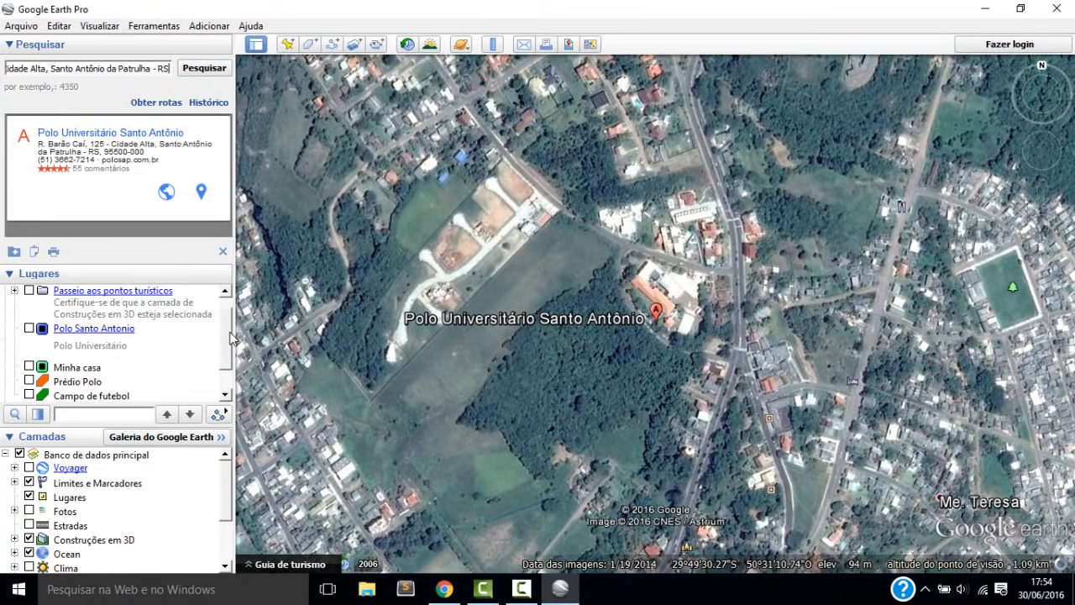
Save the contents of Lugares temporários (Linha casa polo, Caminho polo casa and Área polo) into Meus lugares
left_click_drag(229, 335, 232, 313)
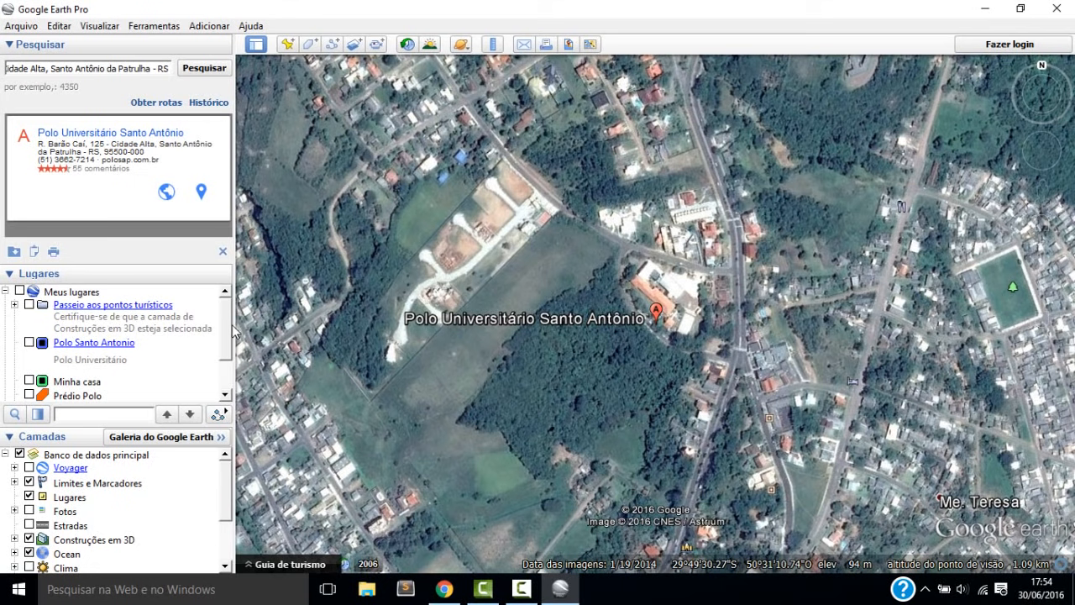
left_click_drag(228, 326, 228, 358)
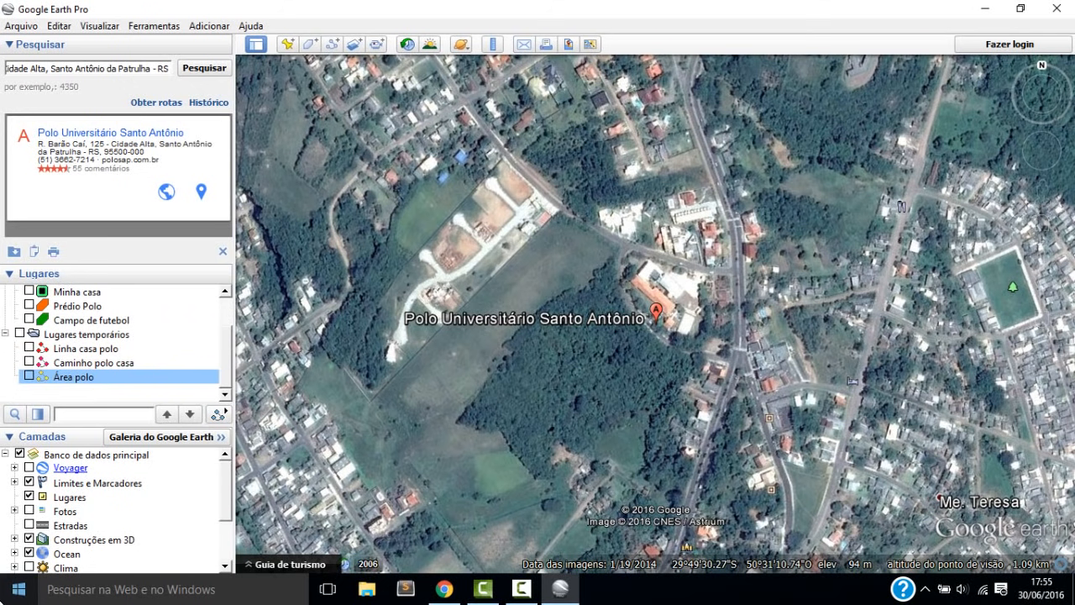
right_click(112, 335)
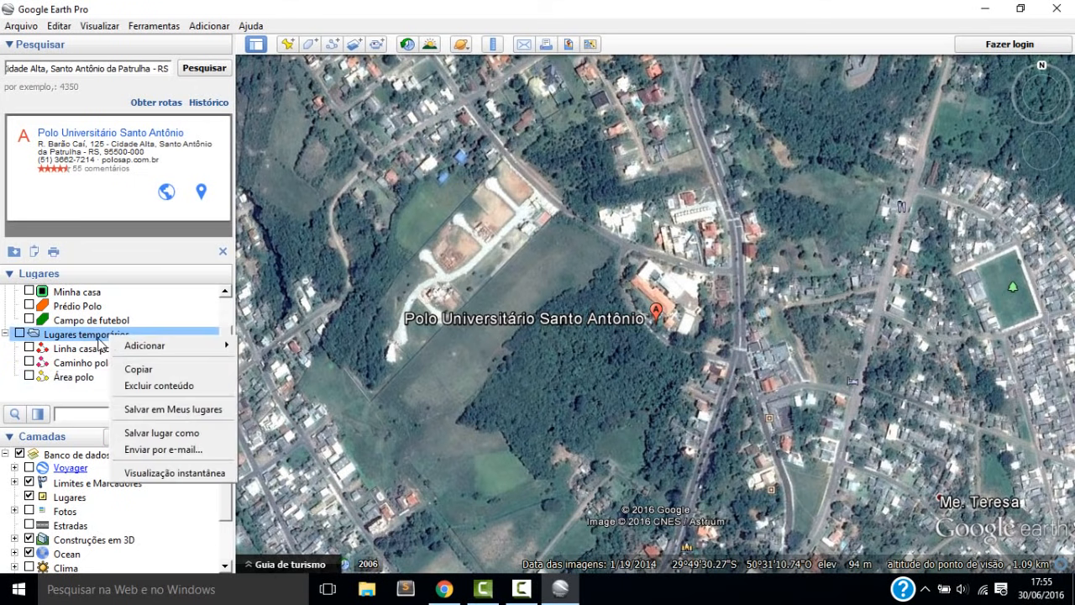
left_click(169, 410)
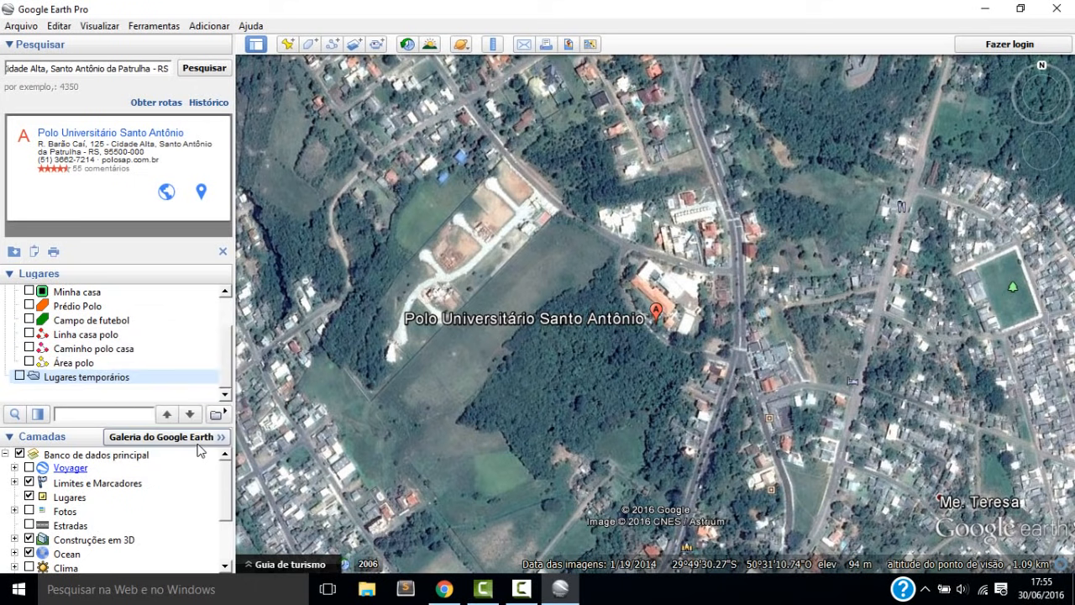
Show everything in Meus lugares on the map and frame the shapes between Polo Santo Antonio, Minha casa and the football field
left_click_drag(225, 359, 235, 326)
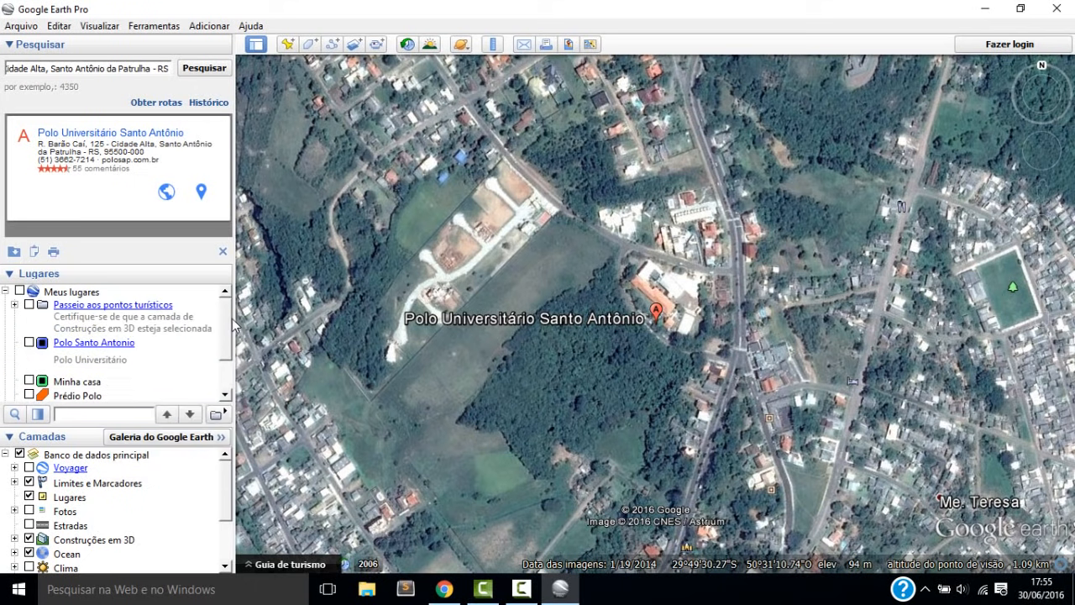
left_click(19, 291)
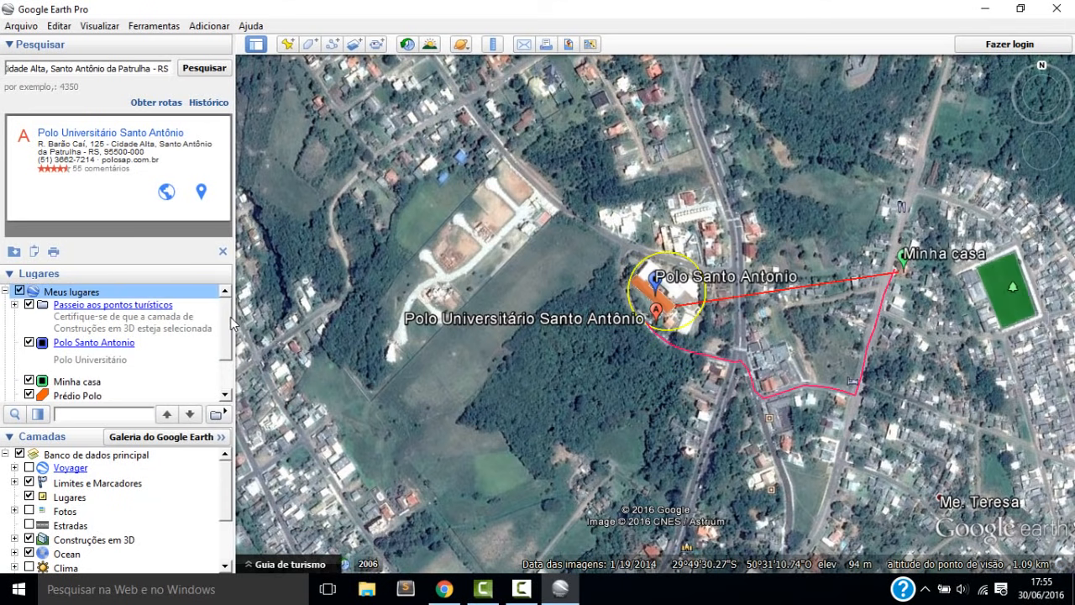
mouse_move(230, 331)
left_mouse_down()
mouse_move(228, 363)
mouse_move(229, 311)
left_mouse_up()
left_click_drag(912, 353, 817, 369)
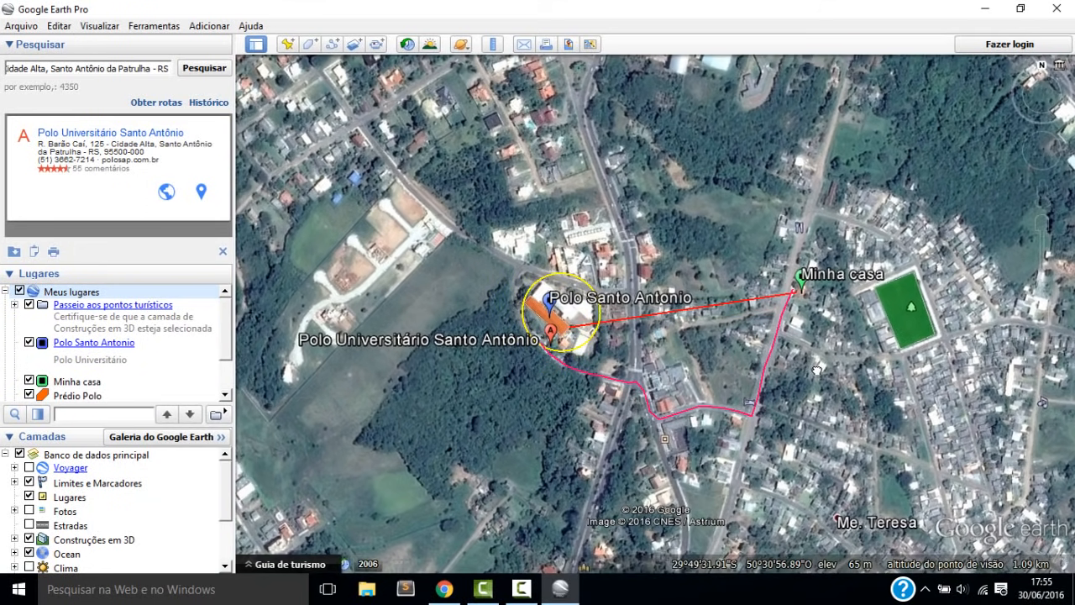
scroll(817, 369, "up", 3)
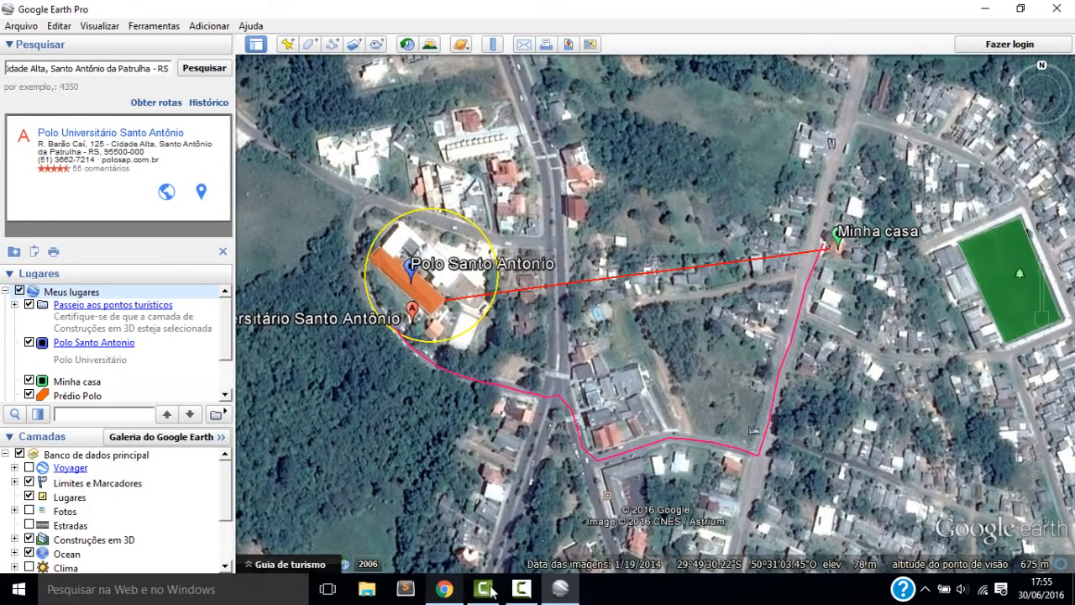
mouse_move(533, 594)
left_click(542, 555)
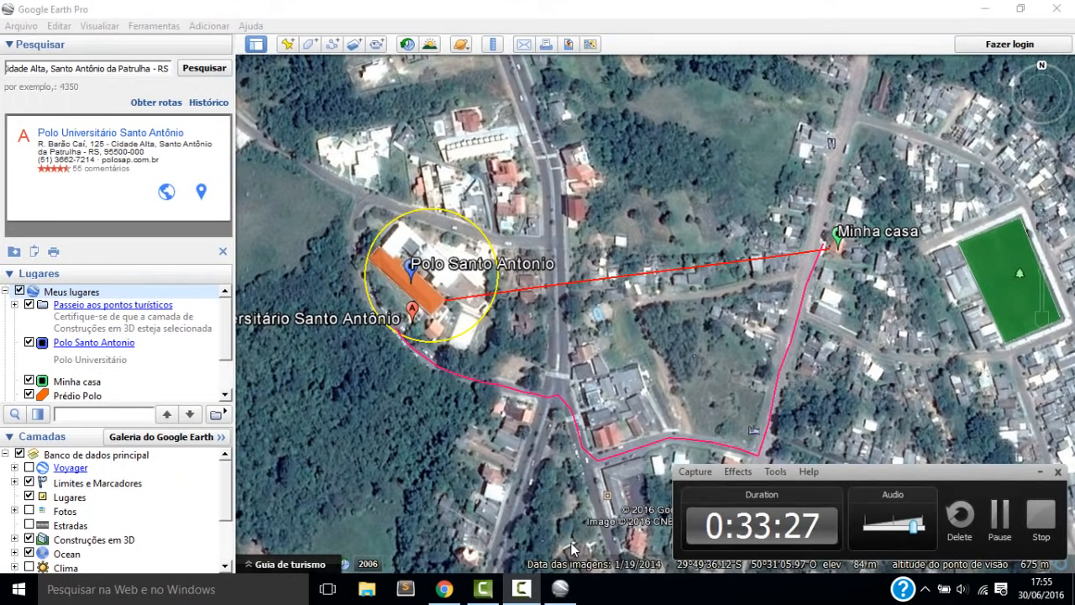
left_click(1002, 514)
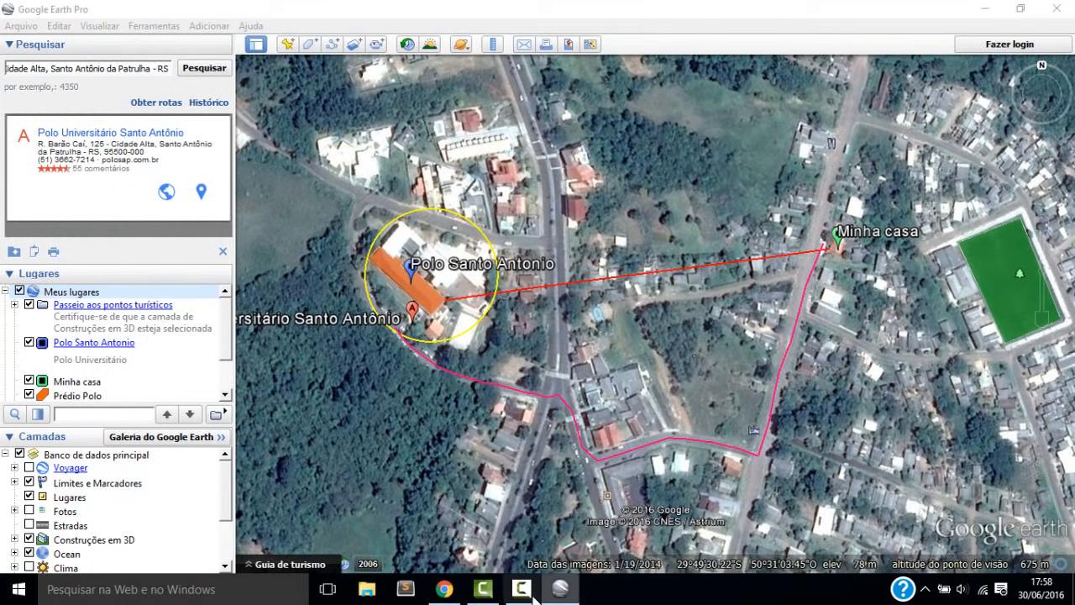
mouse_move(534, 597)
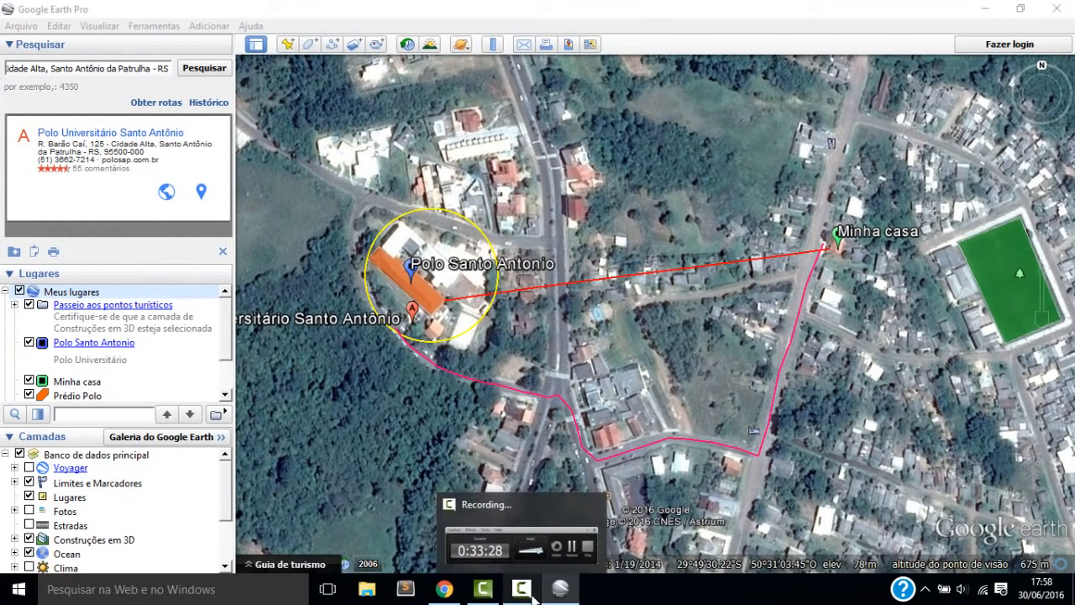
left_click(533, 598)
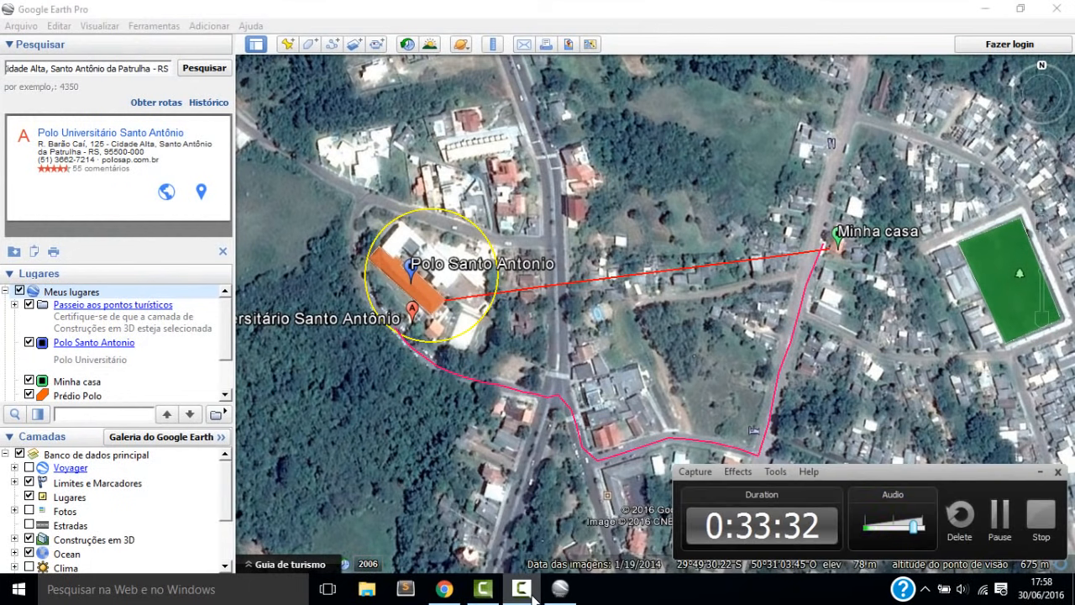
left_click(533, 597)
left_click(533, 598)
left_click(534, 597)
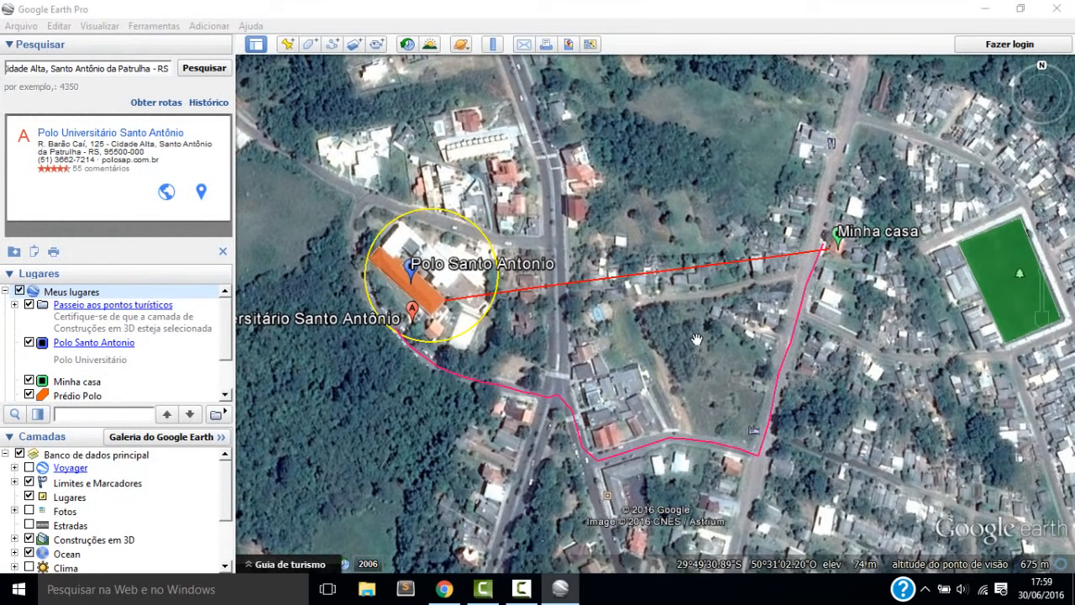
left_click_drag(699, 332, 662, 346)
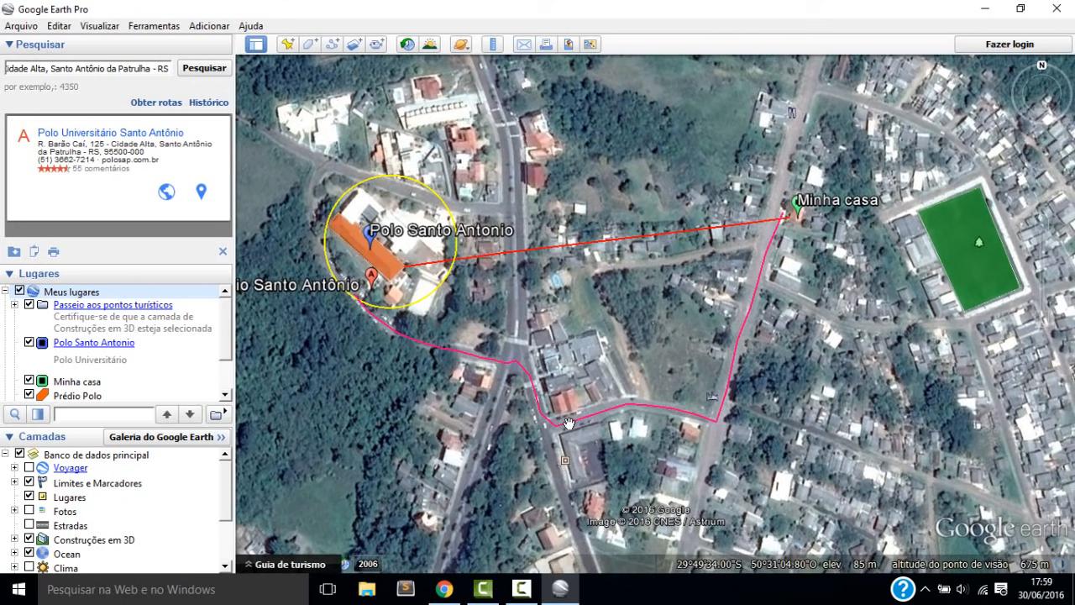
right_click(108, 296)
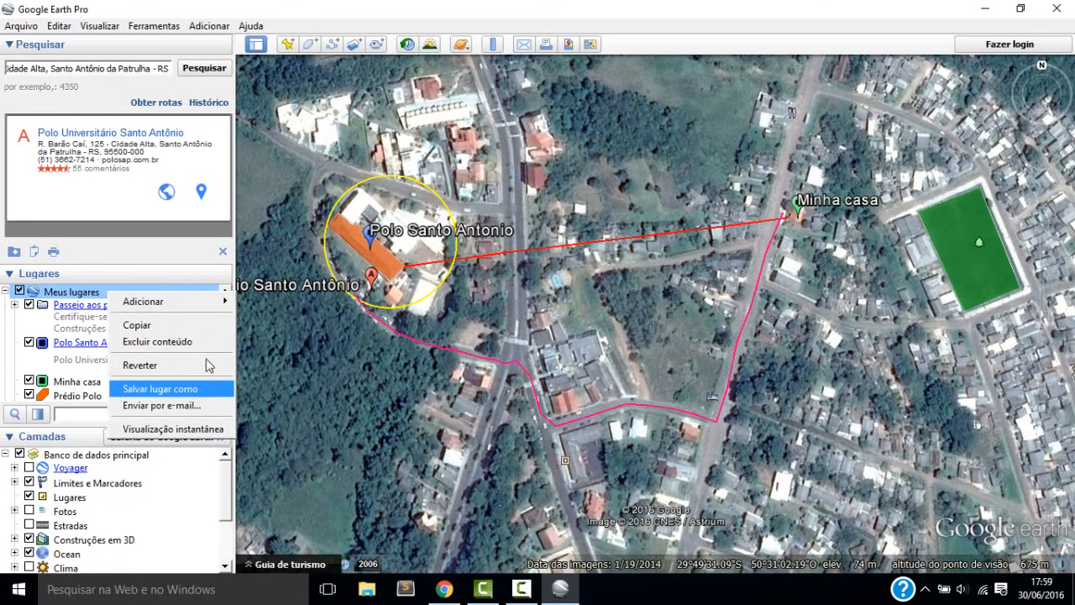
left_click(177, 270)
left_click(177, 270)
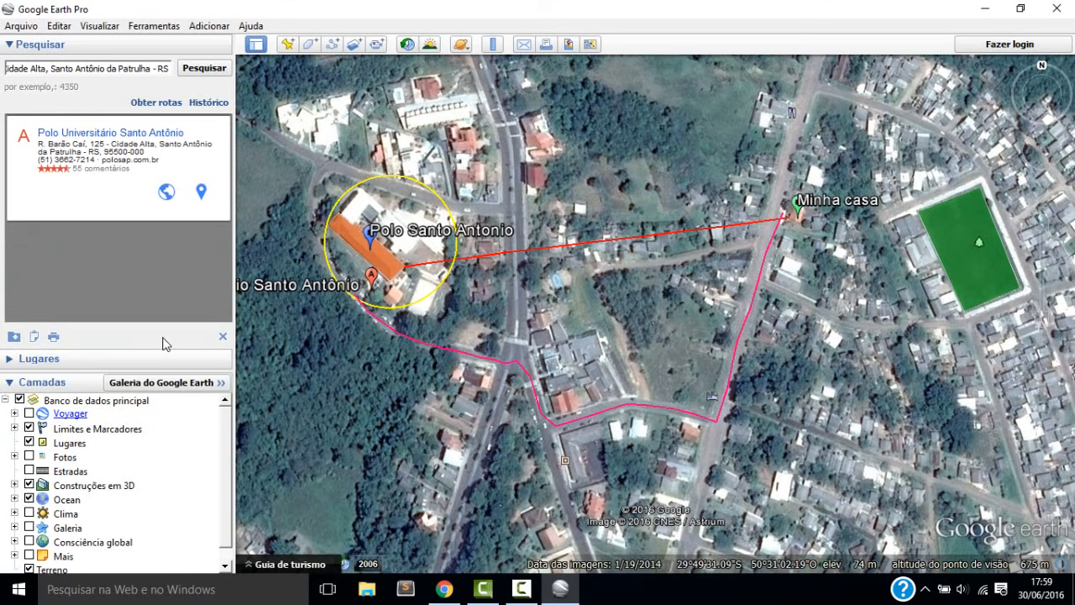
left_click(94, 358)
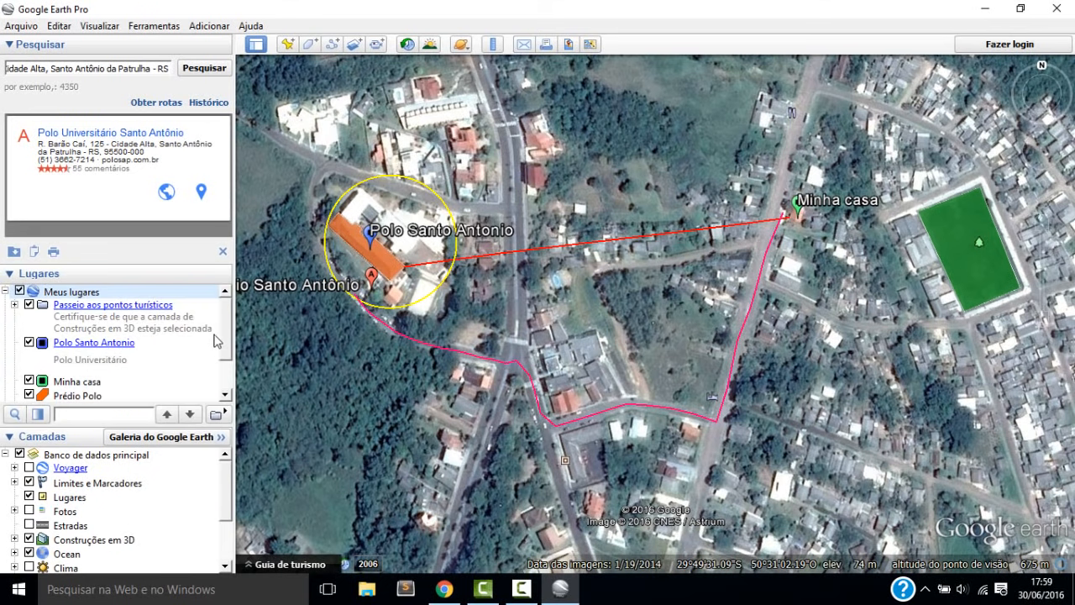
Hide the Passeio aos pontos turísticos folder on the map and select the Meus lugares folder
mouse_move(225, 330)
left_mouse_down()
mouse_move(225, 359)
mouse_move(229, 323)
left_mouse_up()
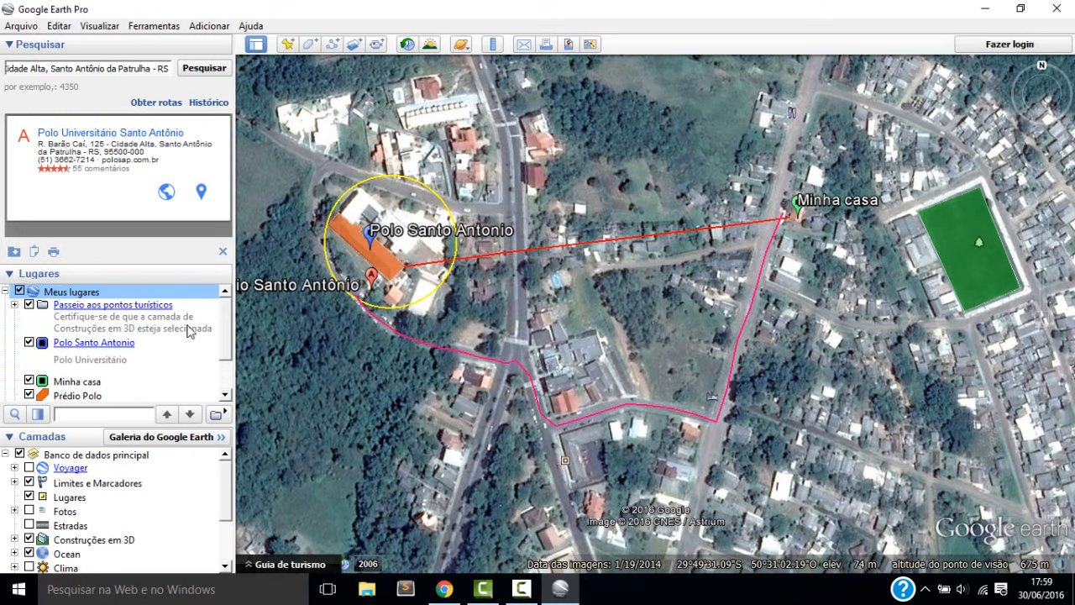
left_click(30, 306)
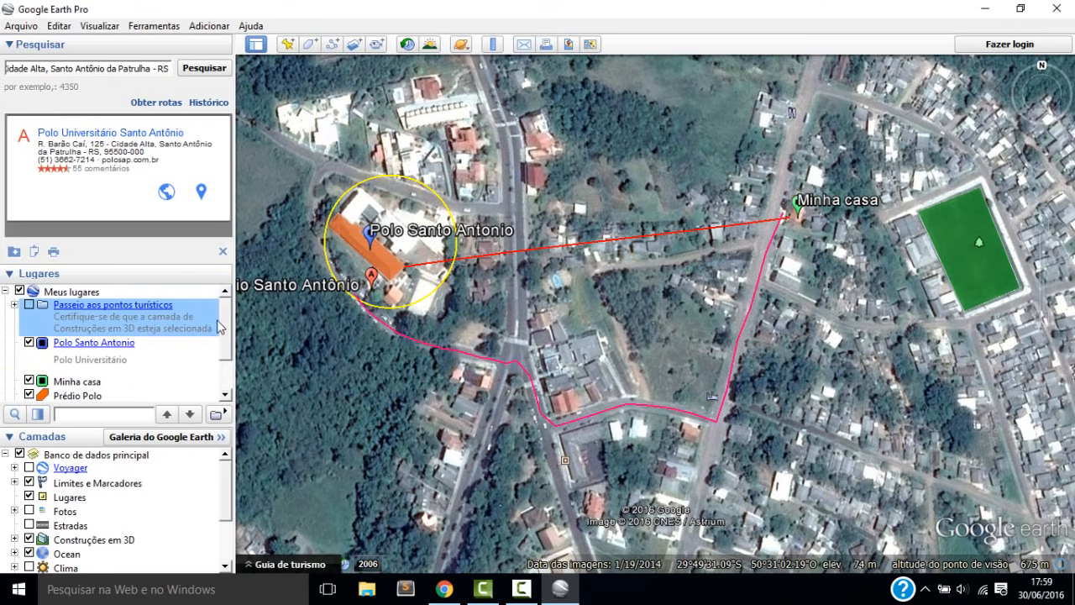
left_click(87, 294)
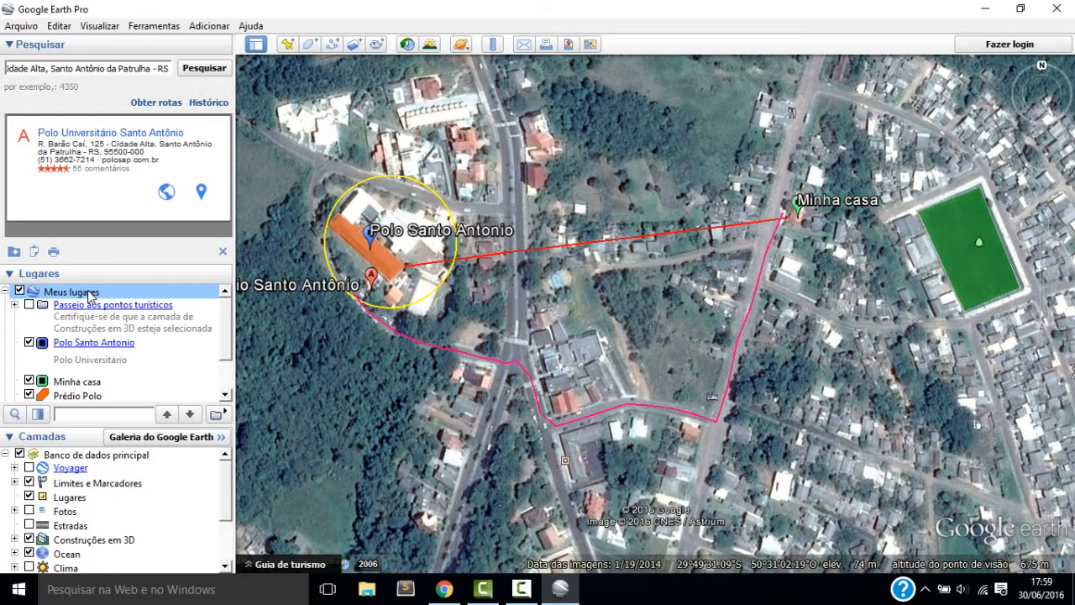
Start saving the Meus lugares folder as a file in Documentos, with Kmz (*.kmz) as the file type
right_click(90, 296)
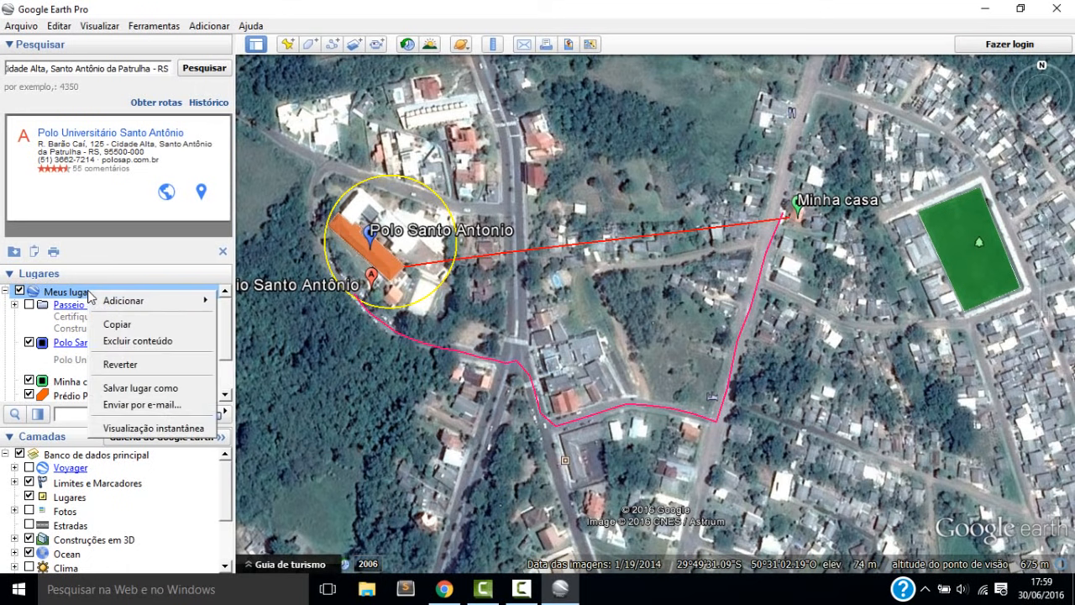
left_click(156, 390)
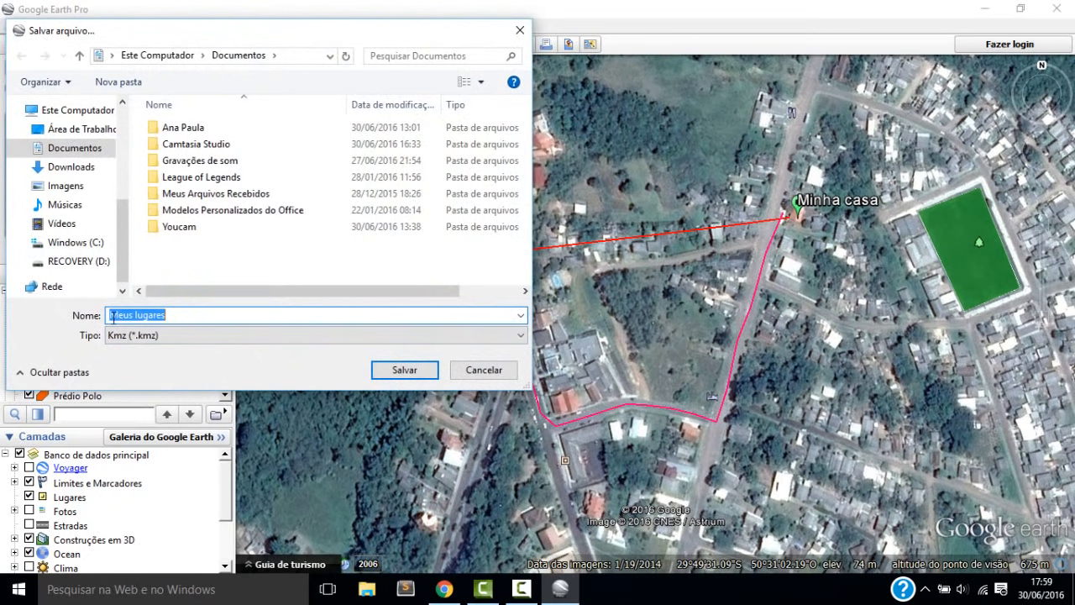
left_click(175, 315)
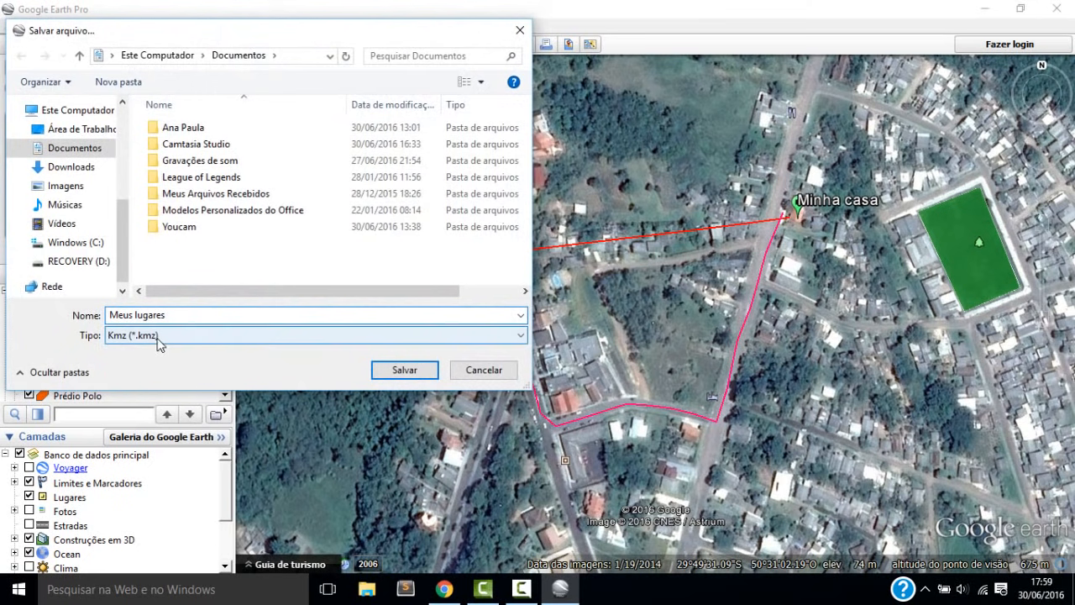
left_click(164, 338)
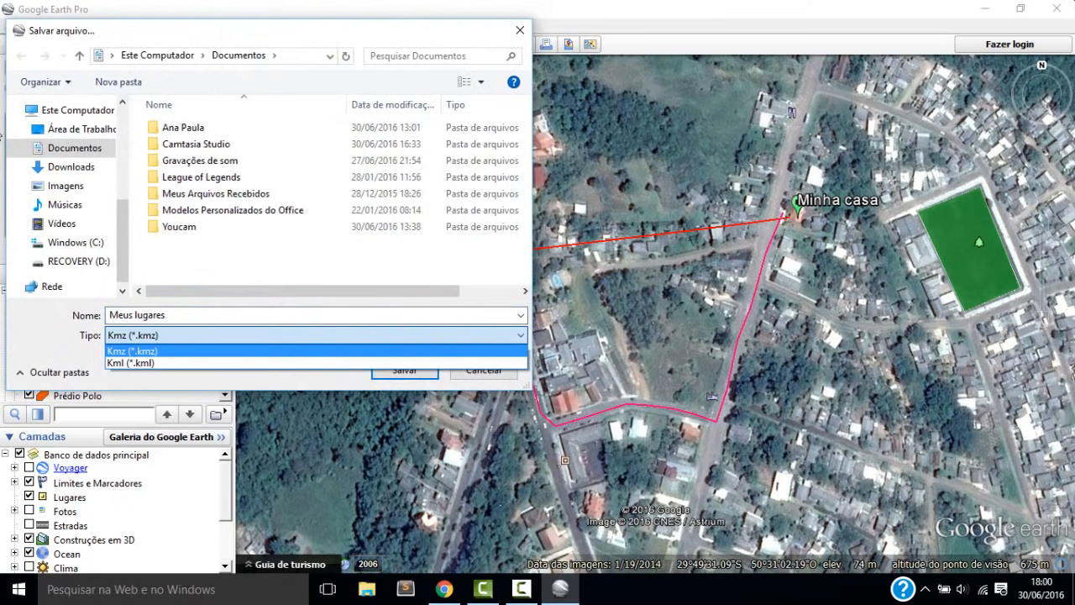
left_click(144, 356)
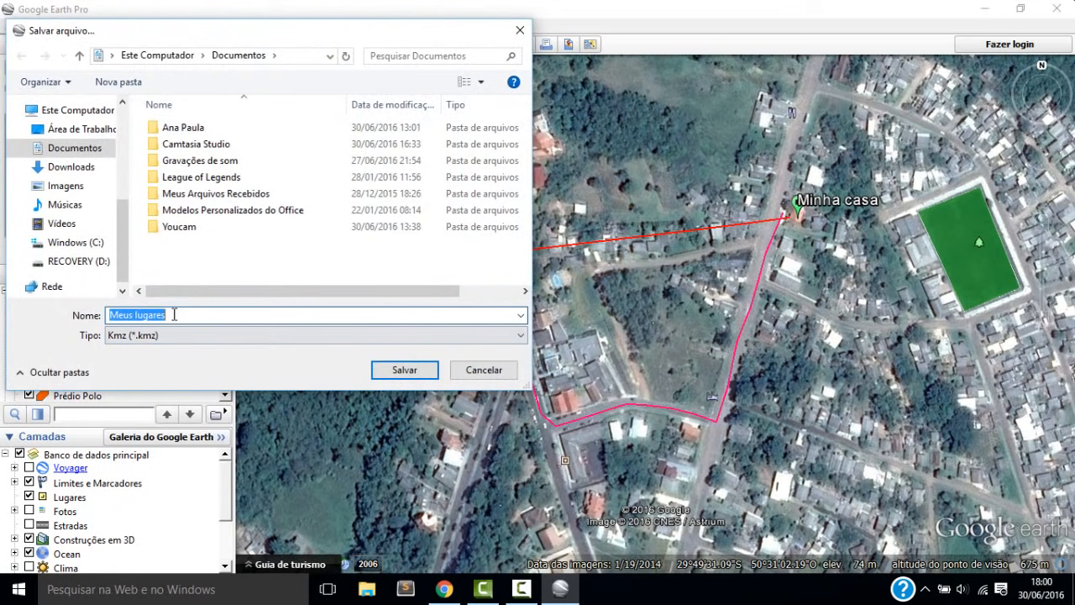
Name the file "Projeto" followed by the author's first name and save it
type("An")
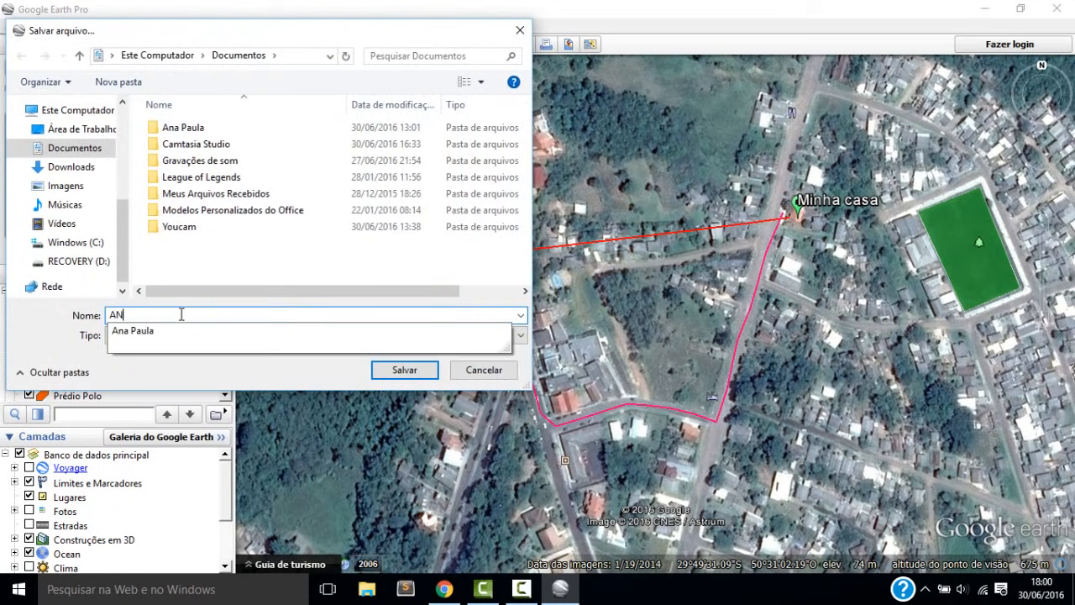
key("BackSpace")
key("BackSpace")
type("Pré")
key("BackSpace")
key("BackSpace")
key("BackSpace")
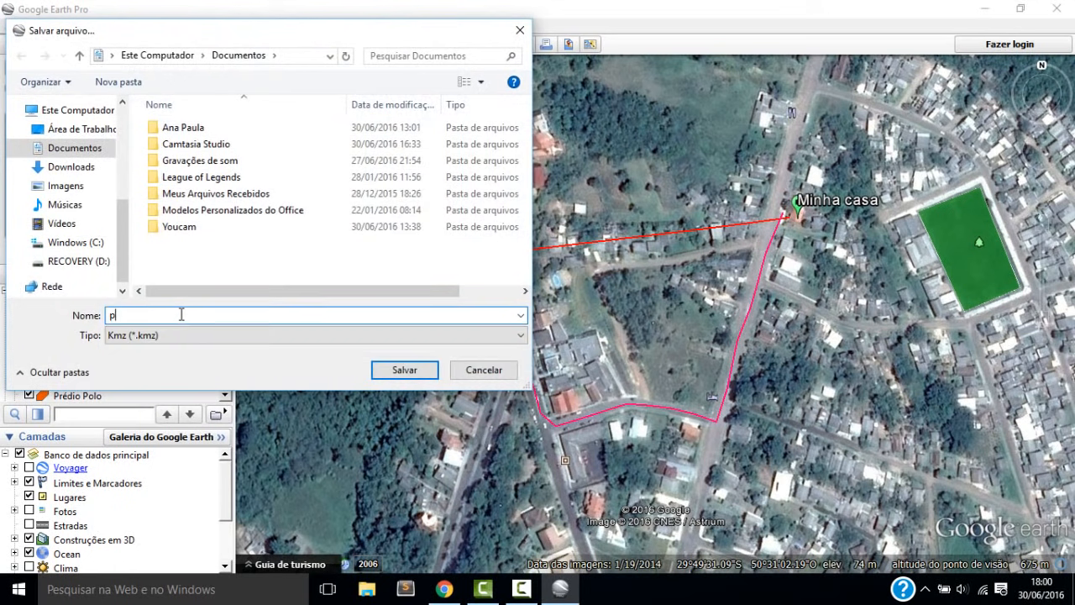
type("Projeto Ana à")
key("BackSpace")
type("Paula")
key("Return")
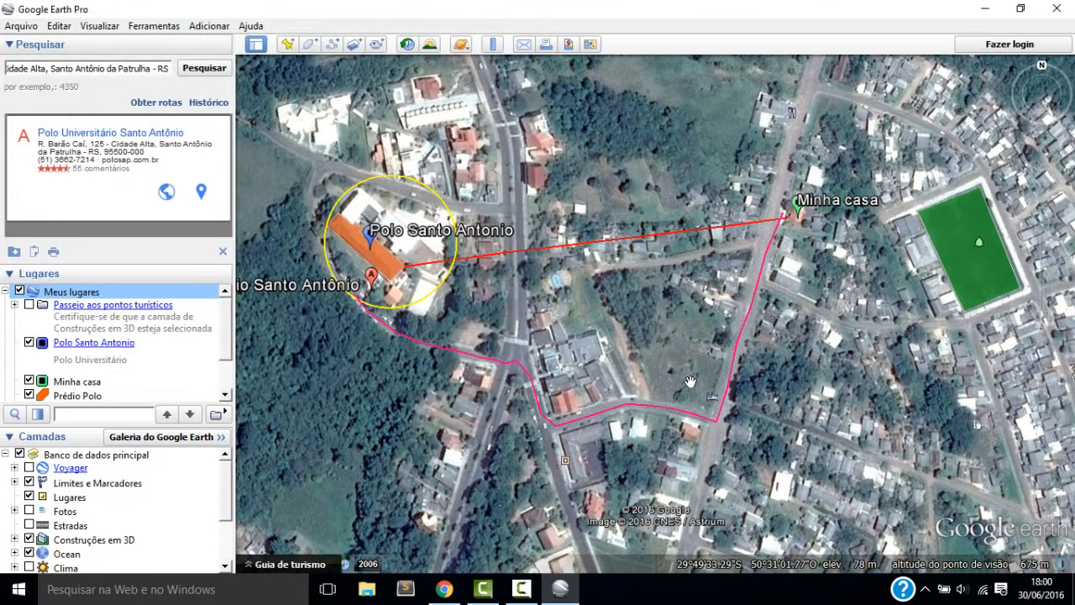
mouse_move(699, 372)
left_mouse_down()
mouse_move(674, 382)
mouse_move(671, 359)
mouse_move(686, 364)
left_mouse_up()
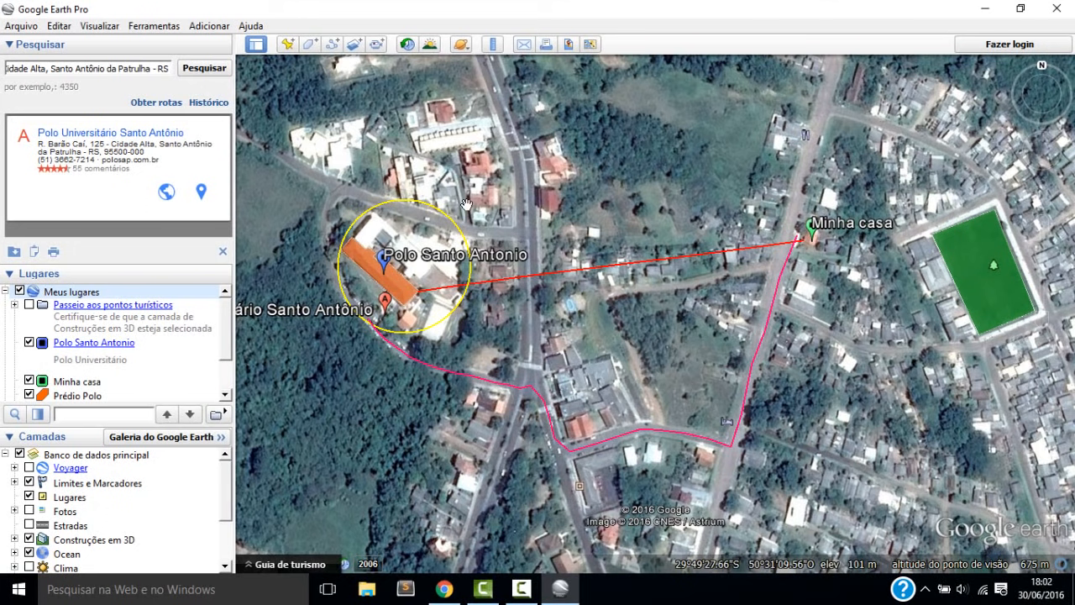
left_click_drag(571, 257, 591, 267)
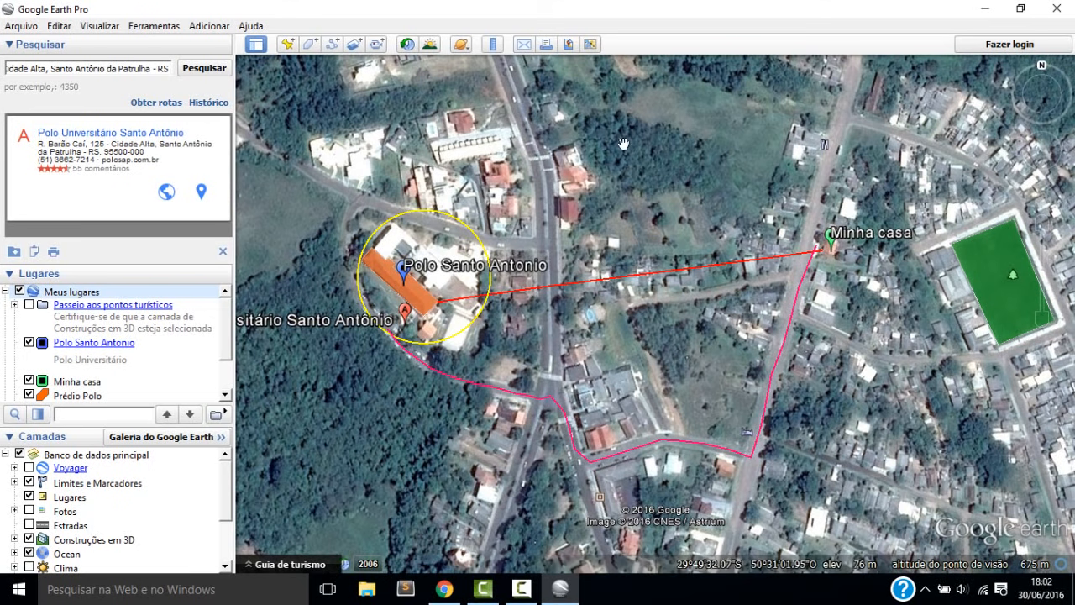
Switch to Chrome and review the Google Earth PRO presentation, from the Aula 1 topics on slide 2 to the download page on slide 4
left_click(446, 590)
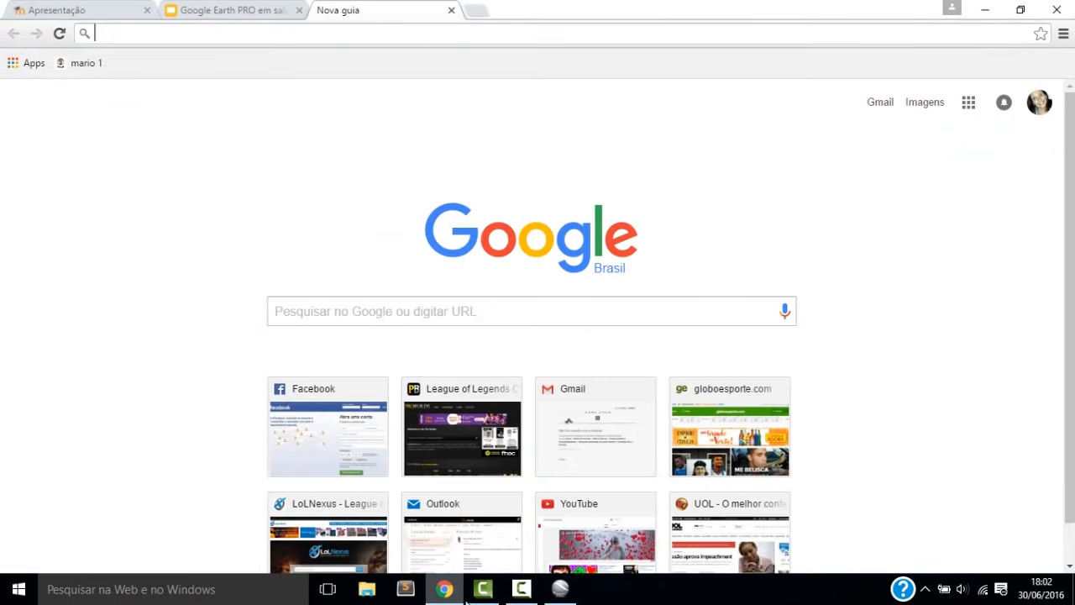
left_click(215, 10)
scroll(343, 262, "up", 10)
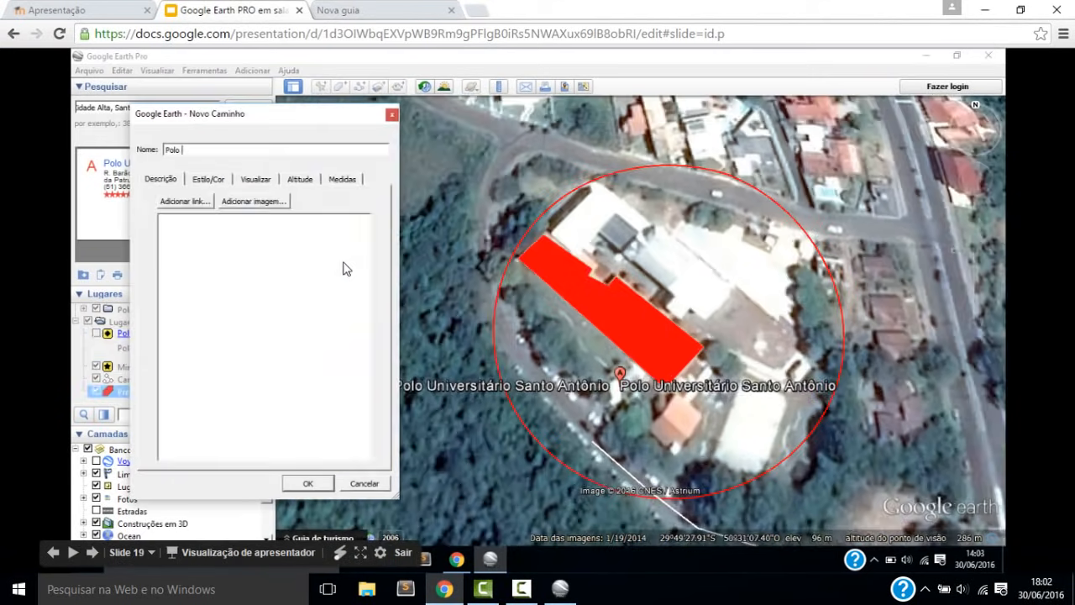
scroll(343, 261, "up", 9)
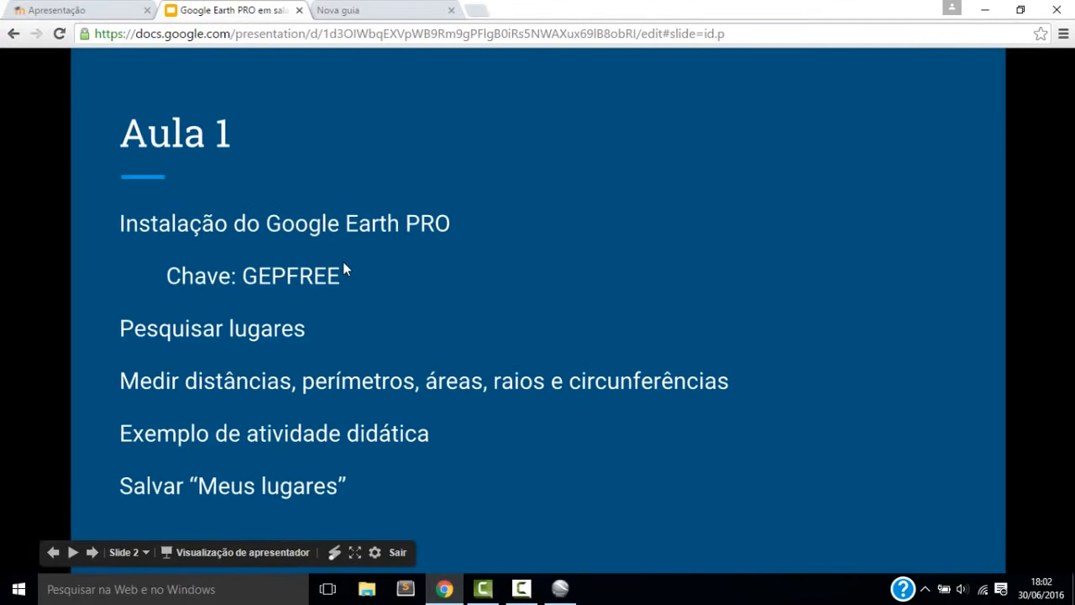
scroll(460, 230, "down", 1)
scroll(460, 229, "down", 2)
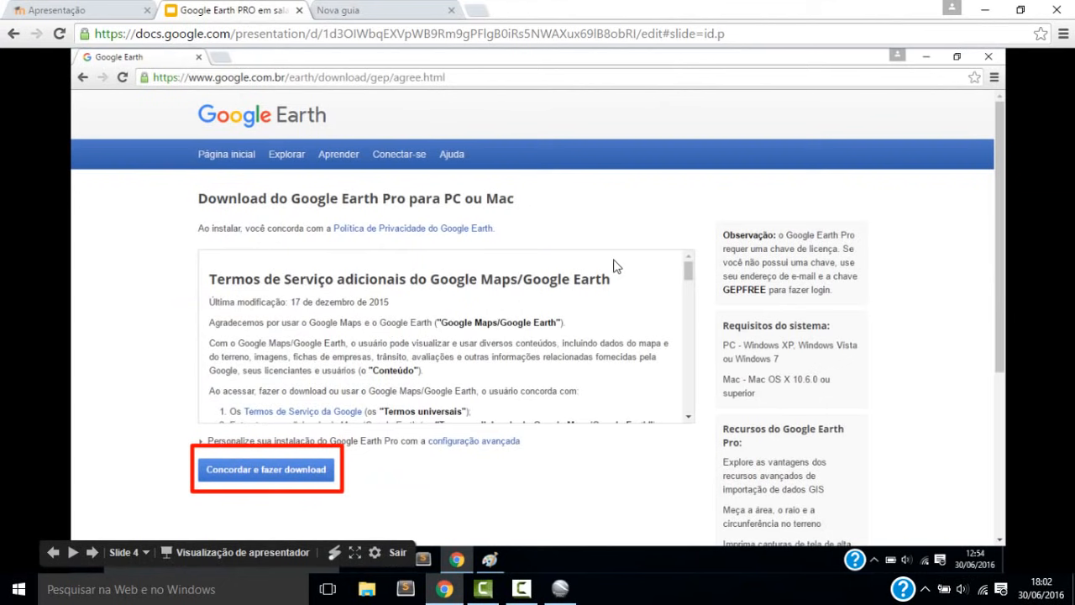
Open Google Drive in the empty browser tab and look through the materials in the Google Earth materiais folder
left_click(363, 10)
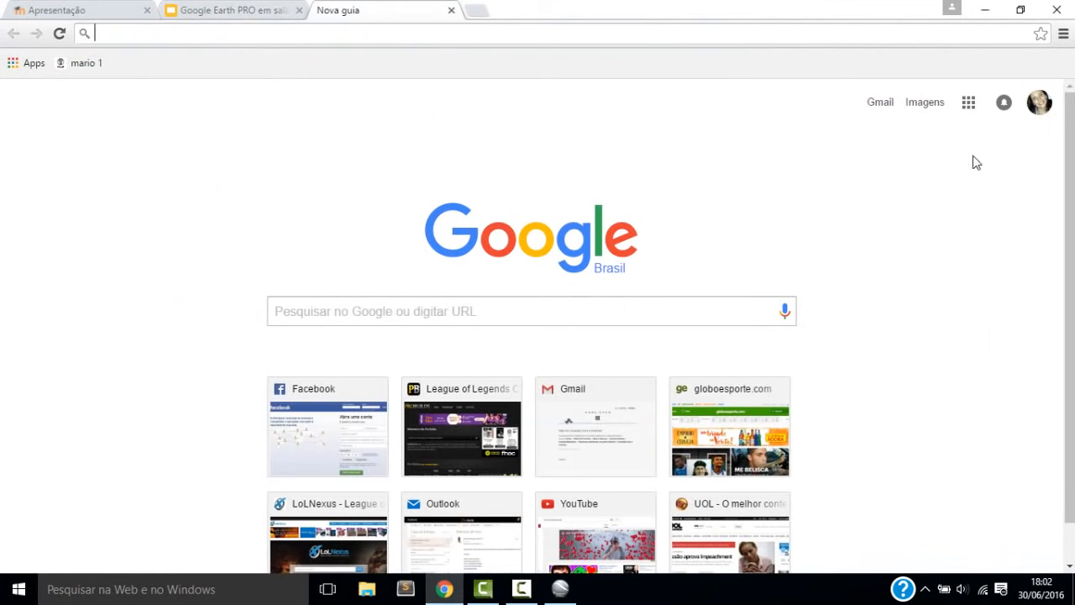
left_click(969, 104)
left_click(927, 340)
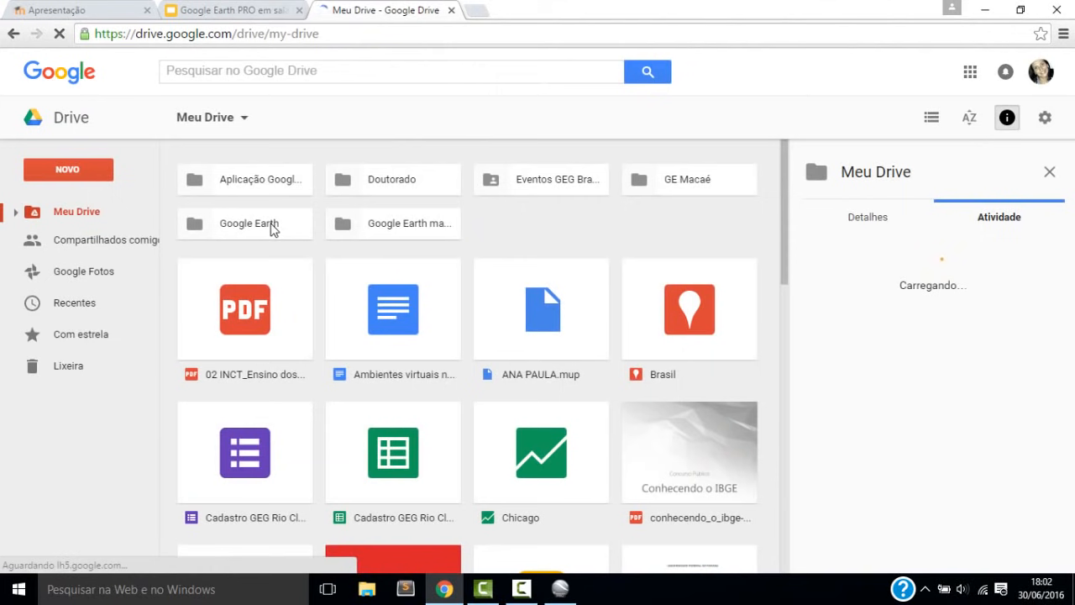
double_click(236, 227)
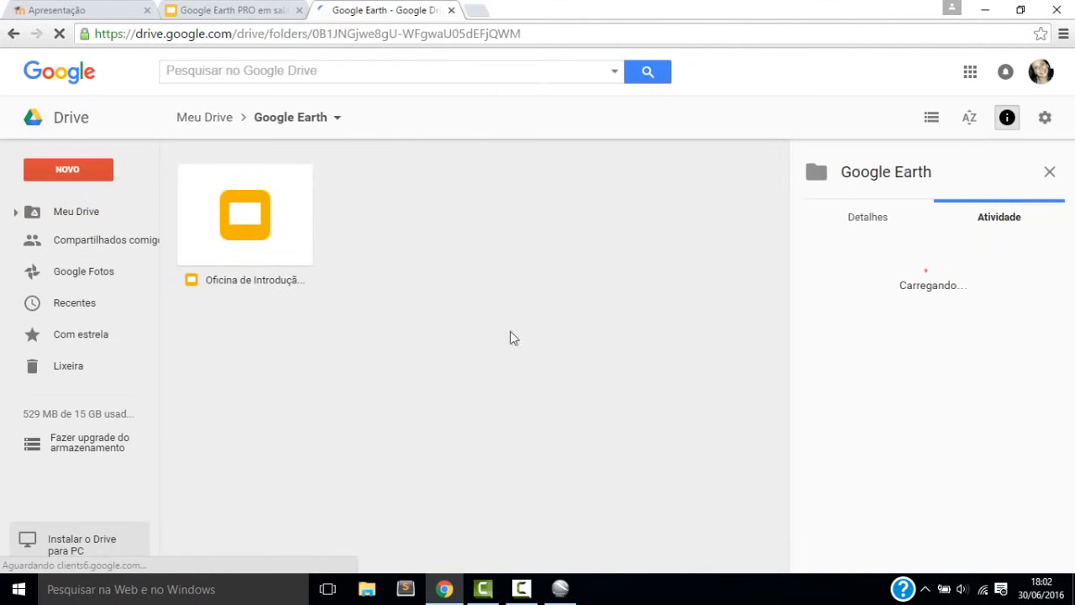
left_click(13, 33)
double_click(440, 226)
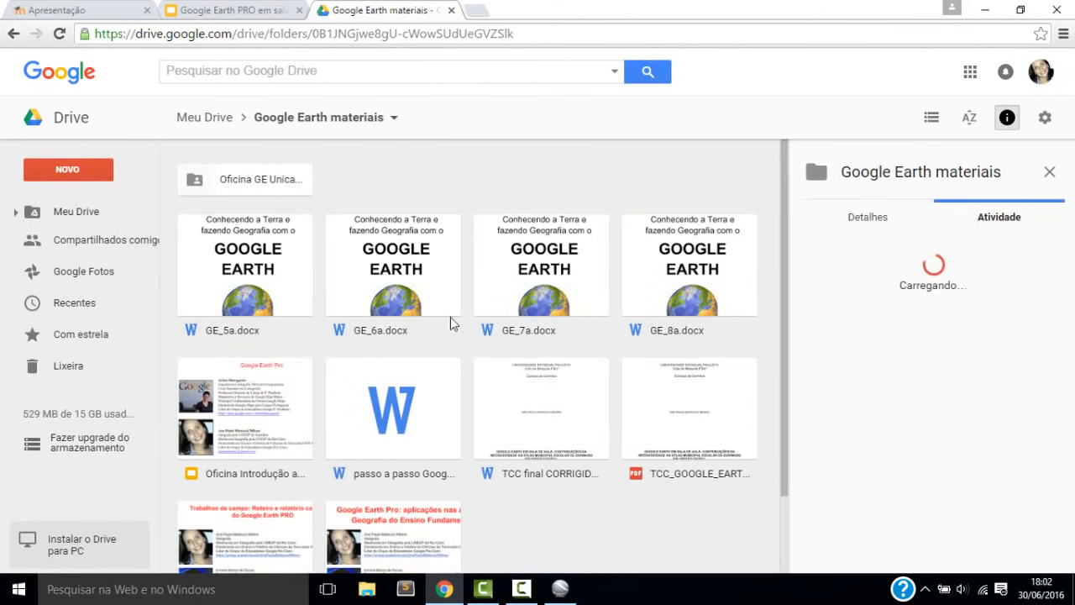
scroll(588, 273, "down", 2)
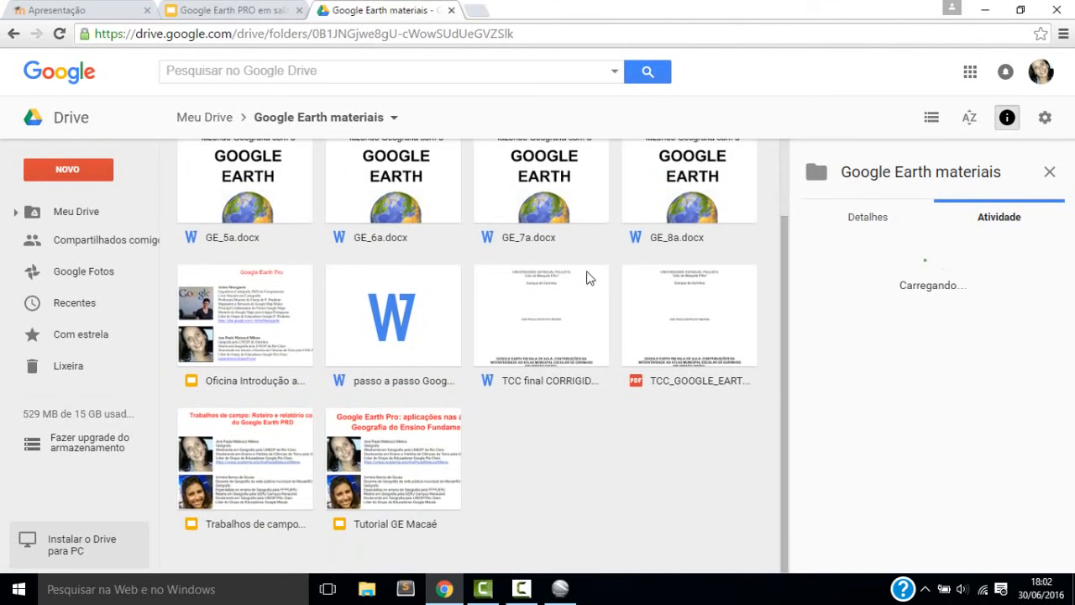
scroll(588, 314, "up", 2)
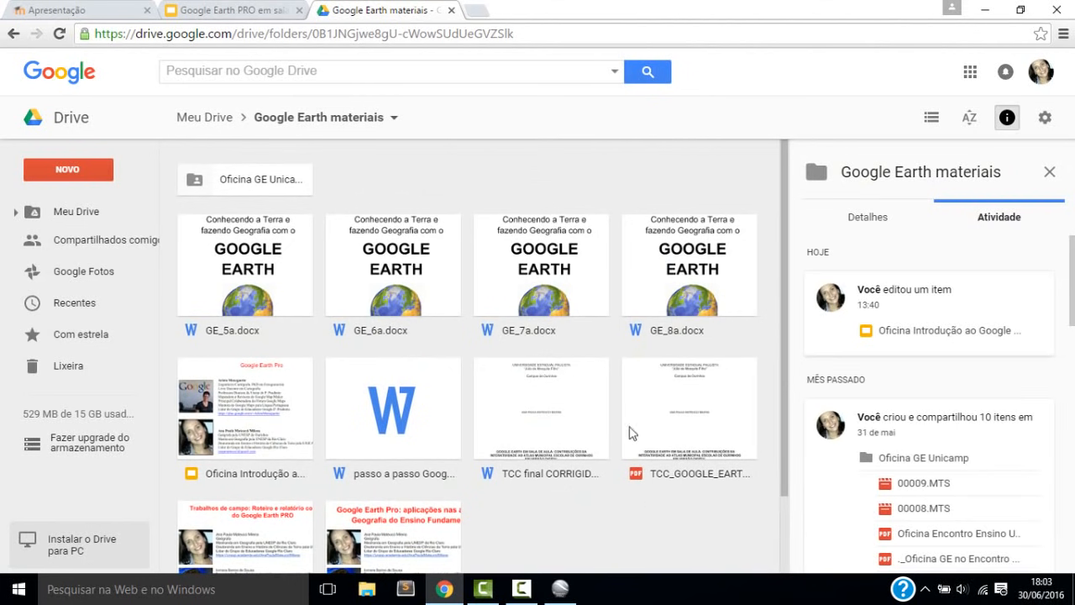
scroll(580, 332, "down", 2)
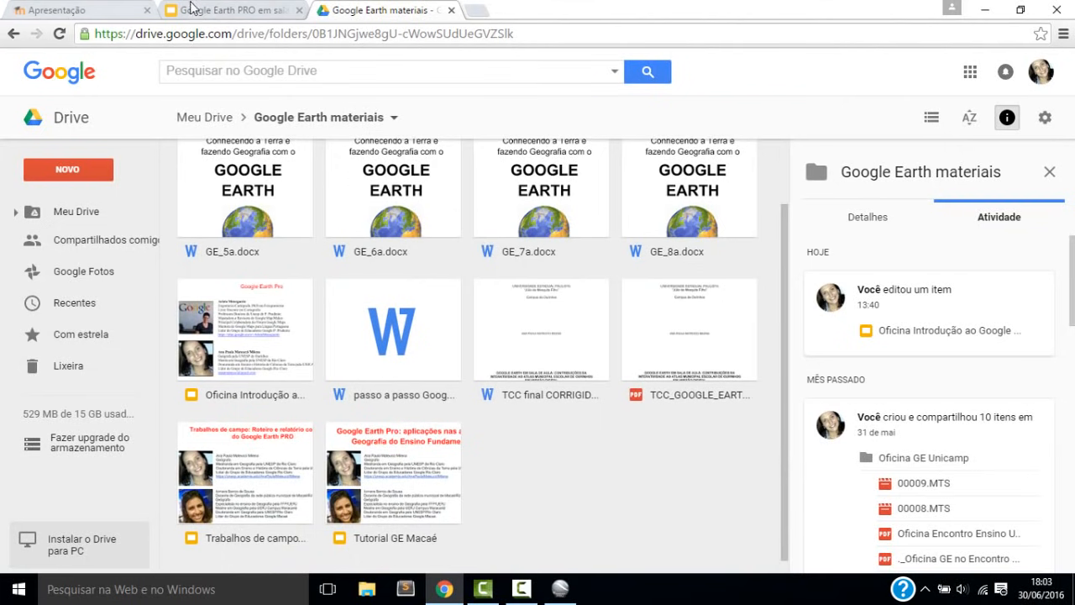
Return to the Google Earth PRO em sala de aula presentation and show its title slide
left_click(267, 10)
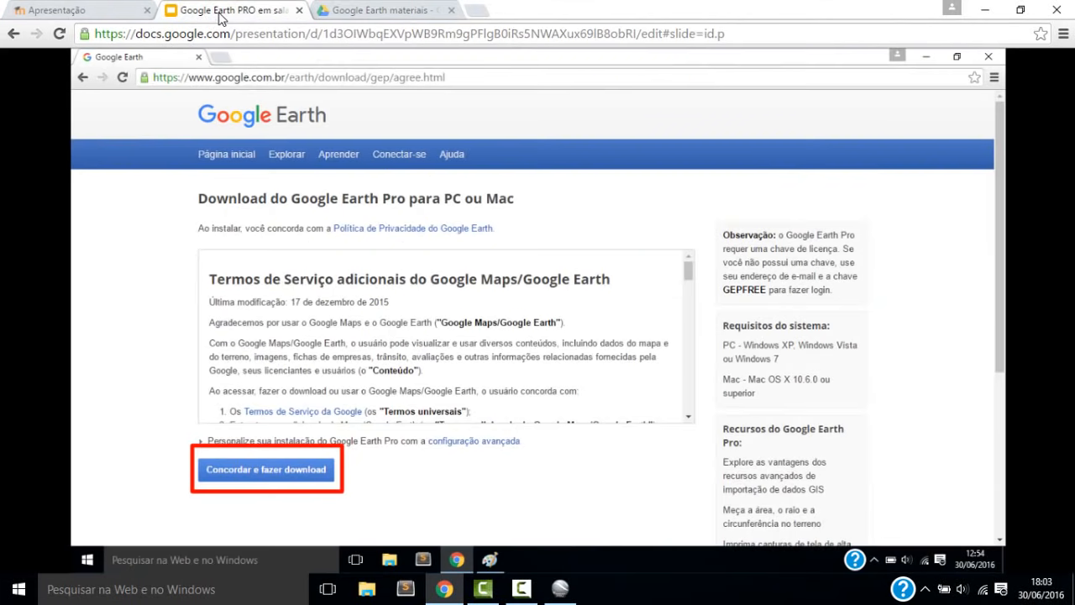
left_click(404, 12)
left_click(226, 12)
key("Left")
key("Left")
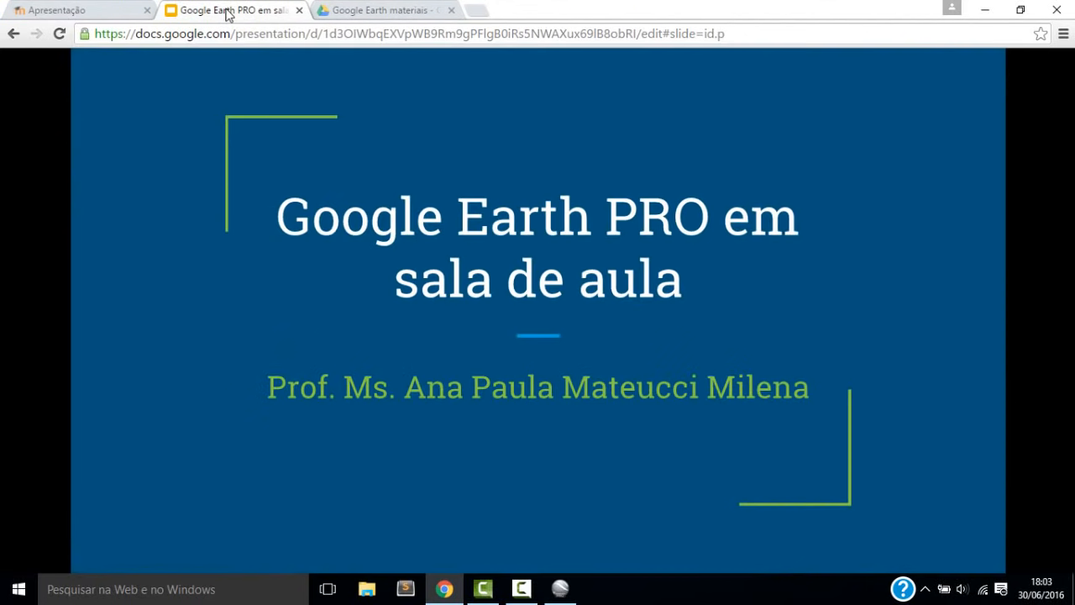
left_click(370, 16)
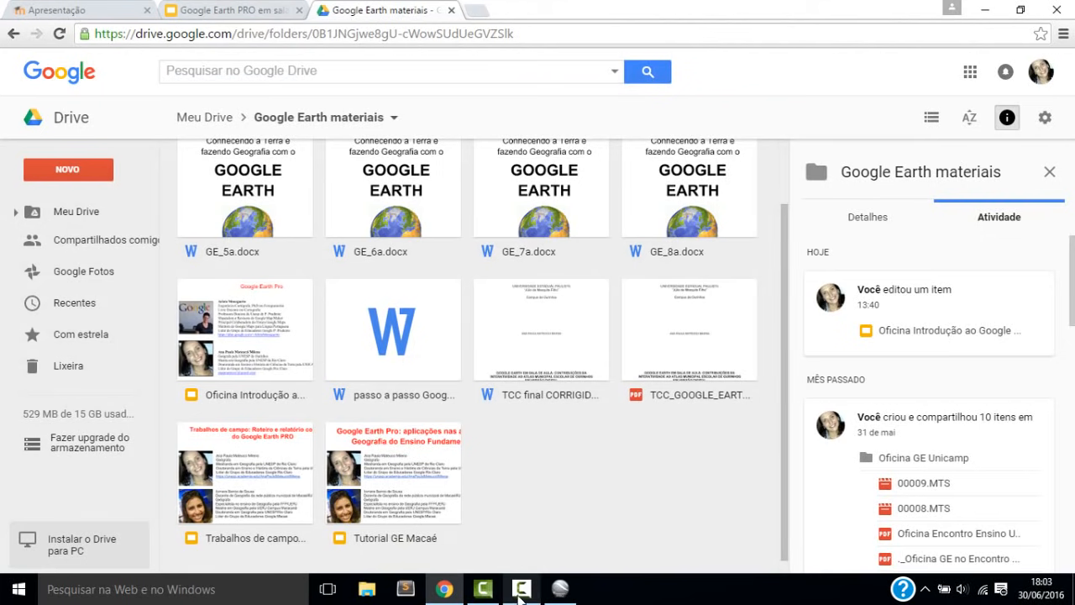
left_click(245, 10)
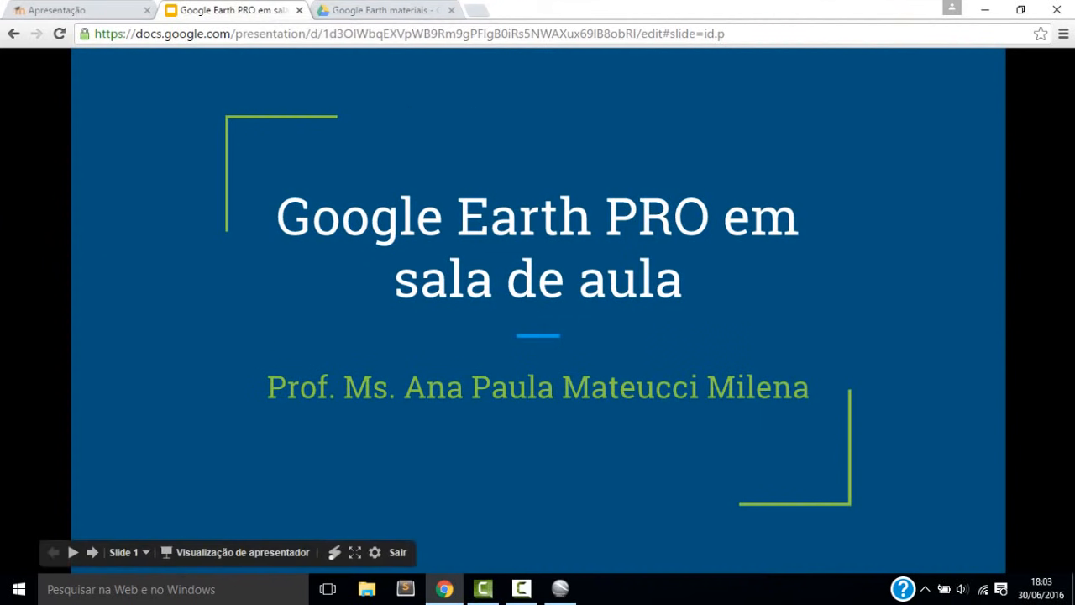